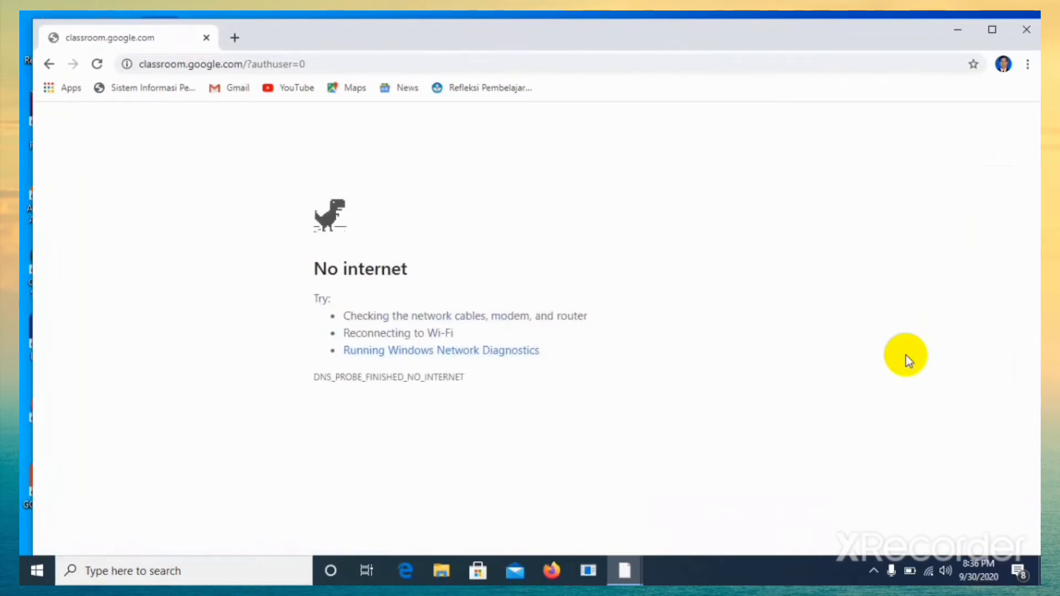
Step: Close the offline Classroom browser window and switch to the window showing the empty new tab
click(624, 574)
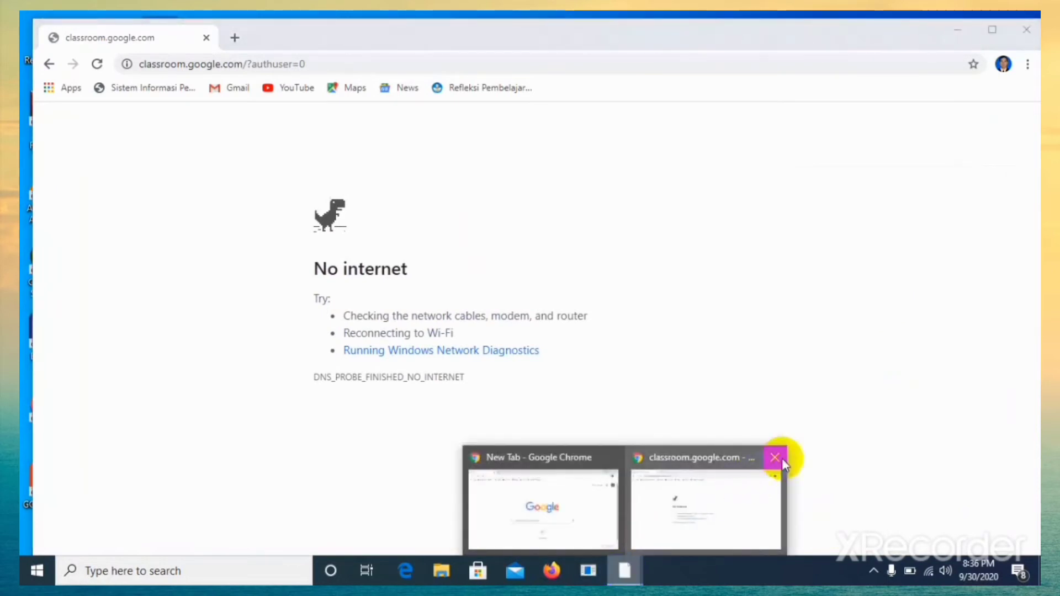
click(775, 458)
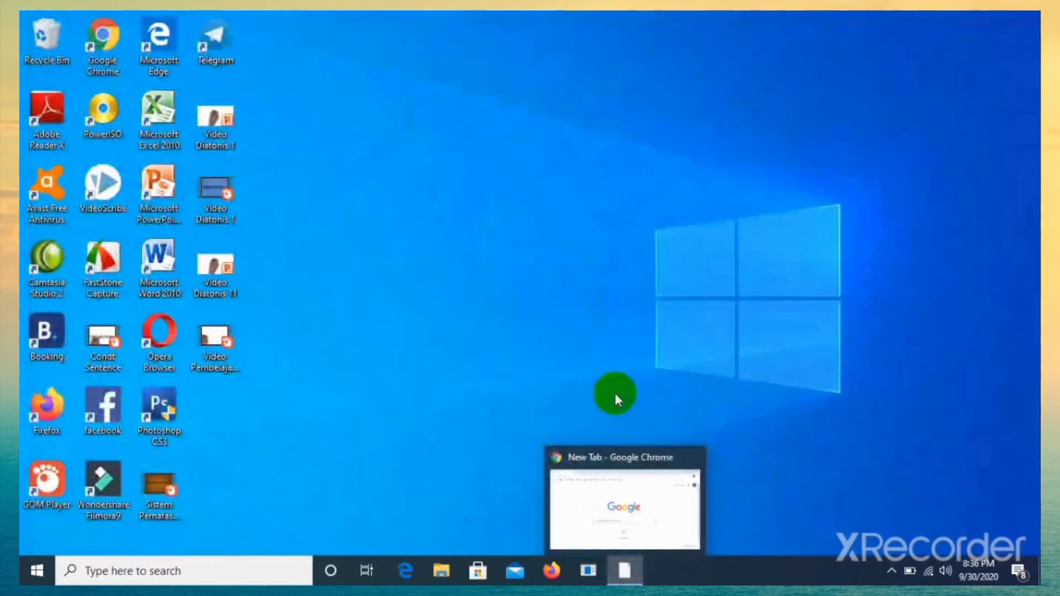
click(610, 507)
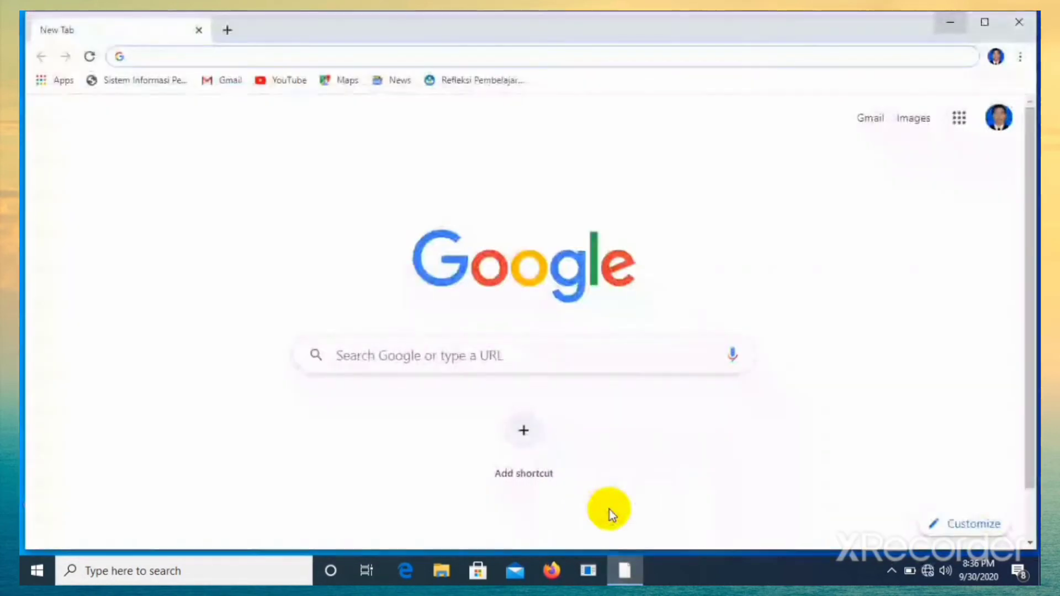
Step: Open Google Classroom from the list of Google apps on the new tab page
click(957, 126)
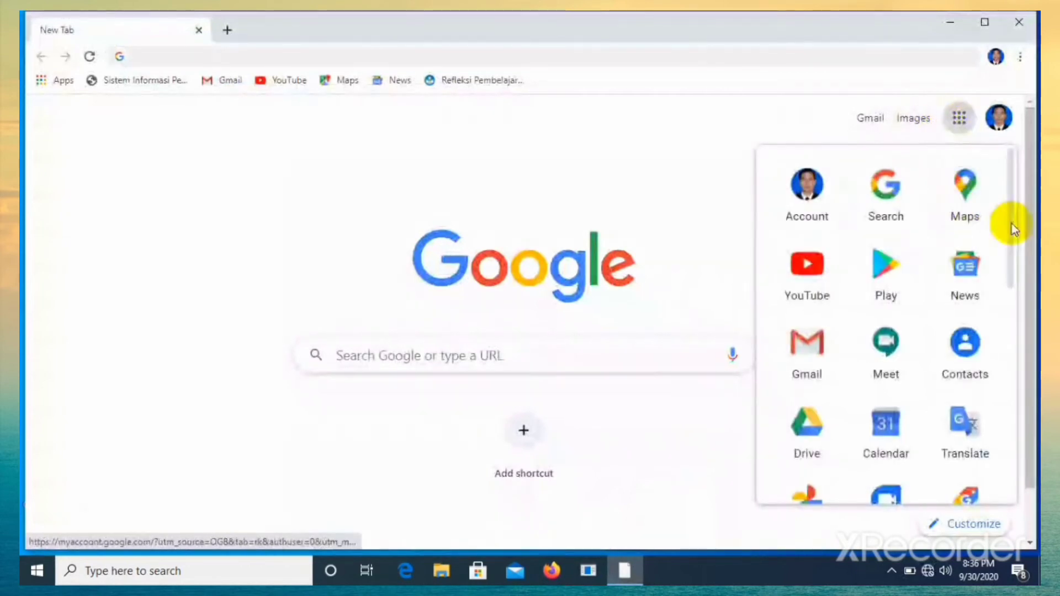
drag(1013, 226, 1018, 355)
click(889, 436)
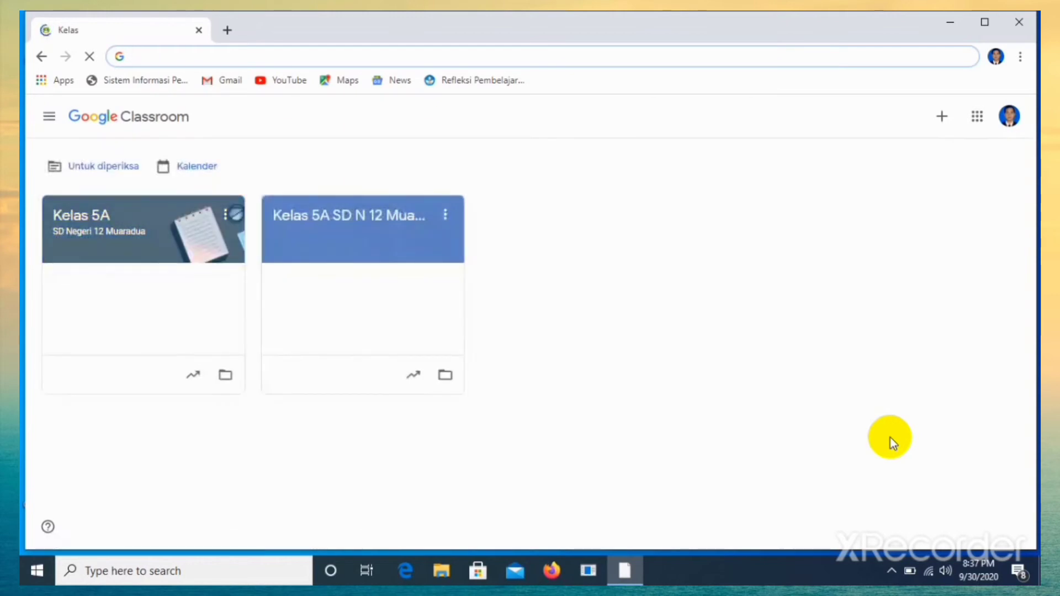
Step: Open the class "Kelas 5A SD N 12 Muaradua" and go to its classwork (Tugas Kelas)
click(337, 217)
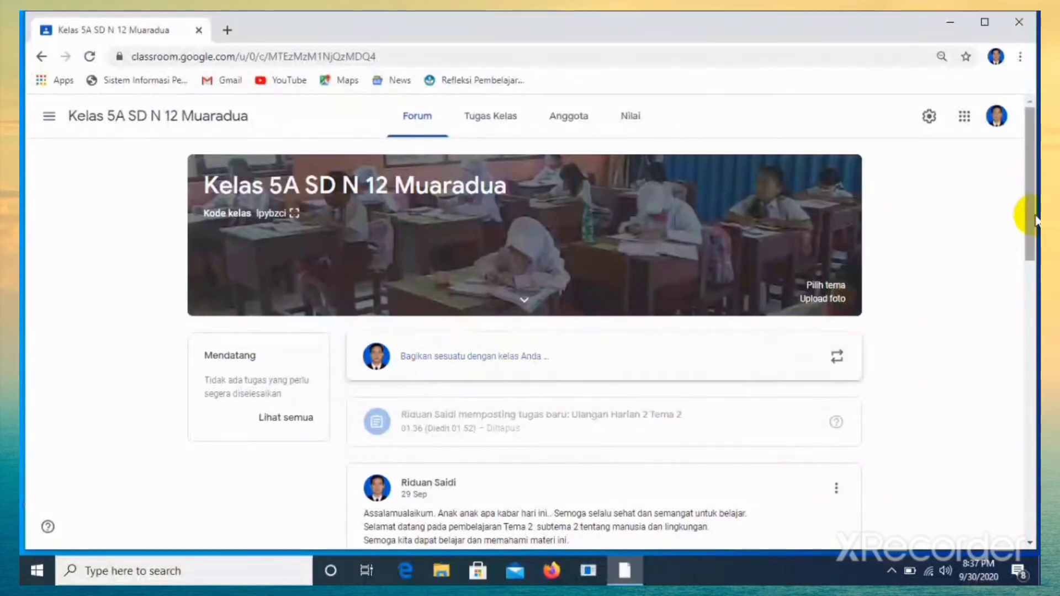
mouse_move(1031, 213)
mouse_down()
mouse_move(1031, 265)
mouse_move(1030, 211)
mouse_up()
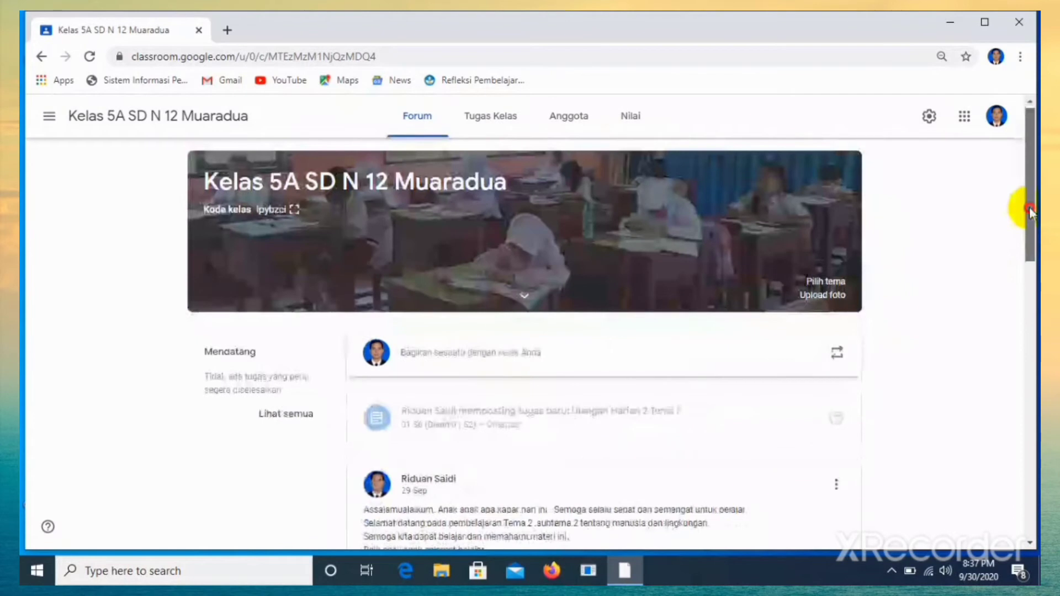
click(500, 123)
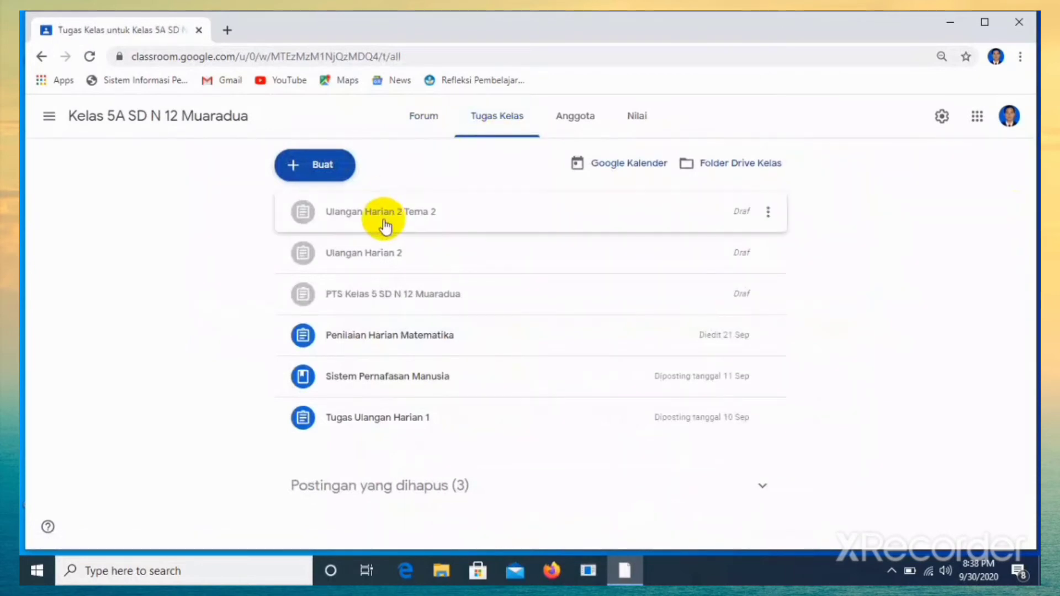
Step: Create a new quiz assignment (Tugas kuis) with the title "Ulangan Tema 3"
click(329, 175)
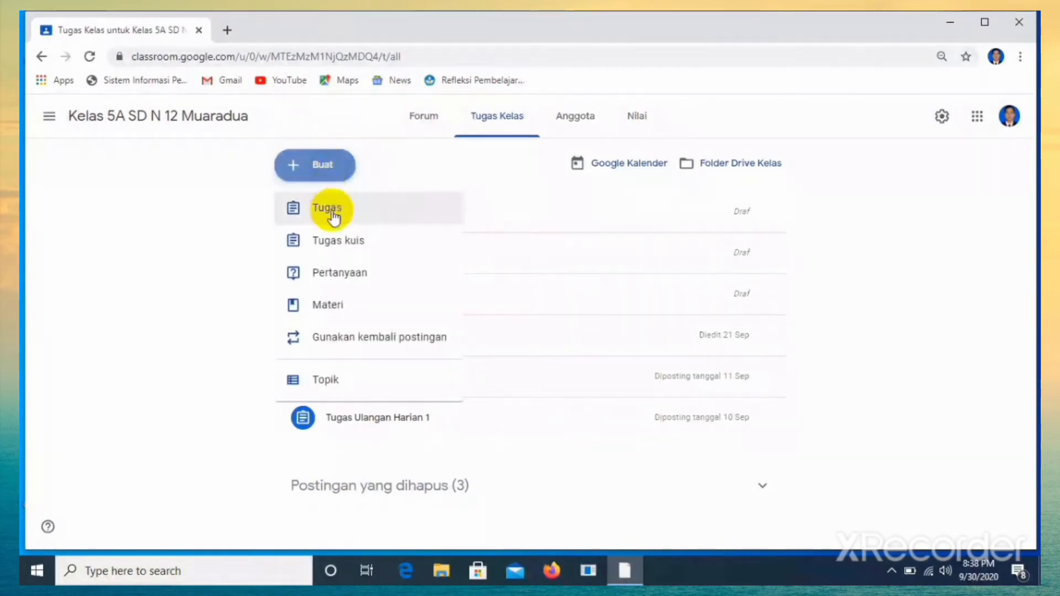
click(334, 247)
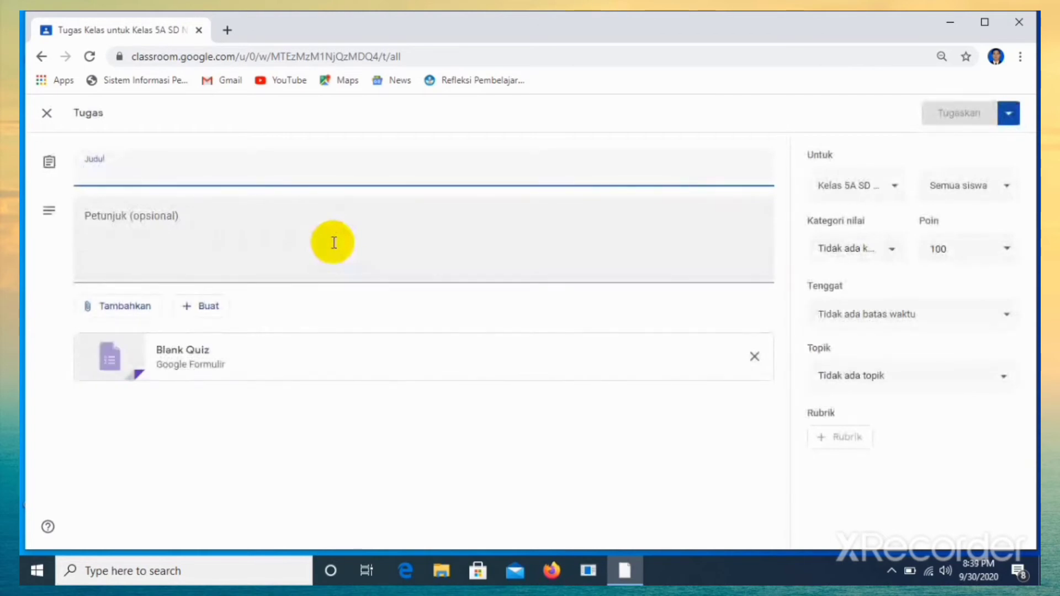
text(Ul)
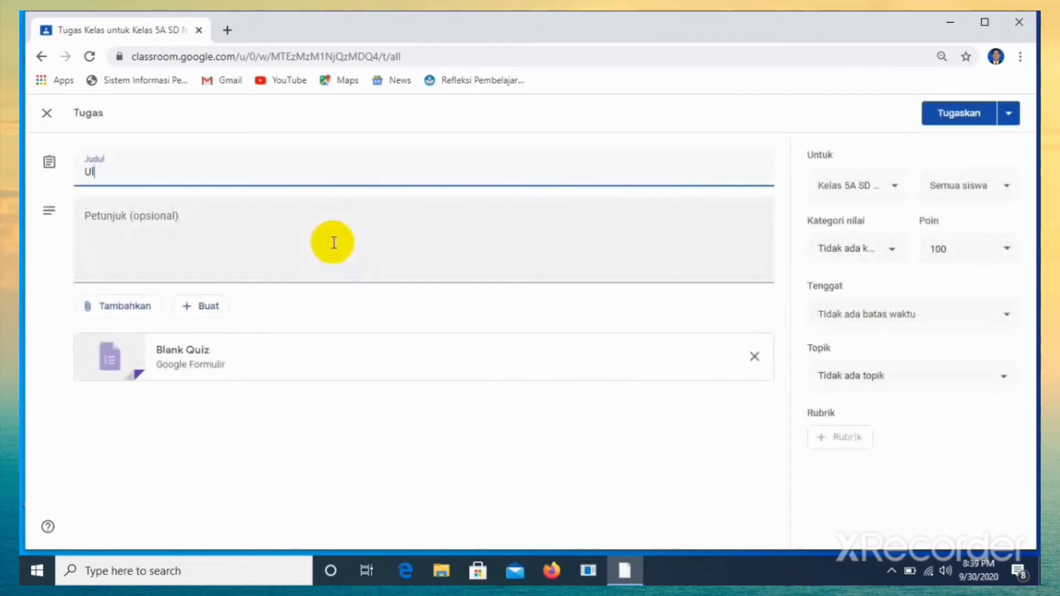
text(angan T)
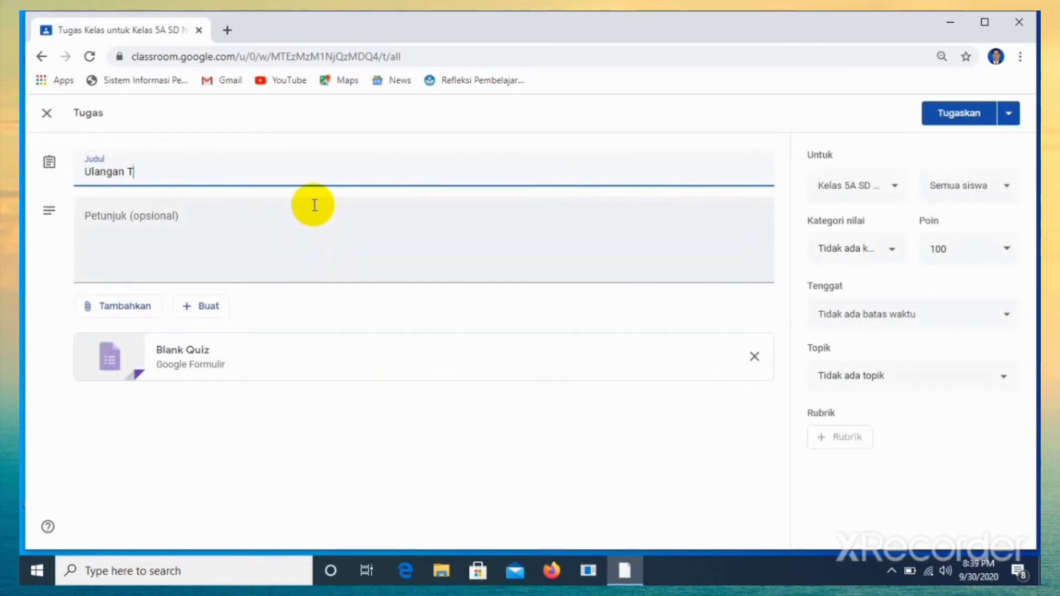
text(ema #3)
Step: Enter "Kerjakan soal dengan teliti !" as the assignment's instructions
click(194, 218)
text(Kerjakan Soal )
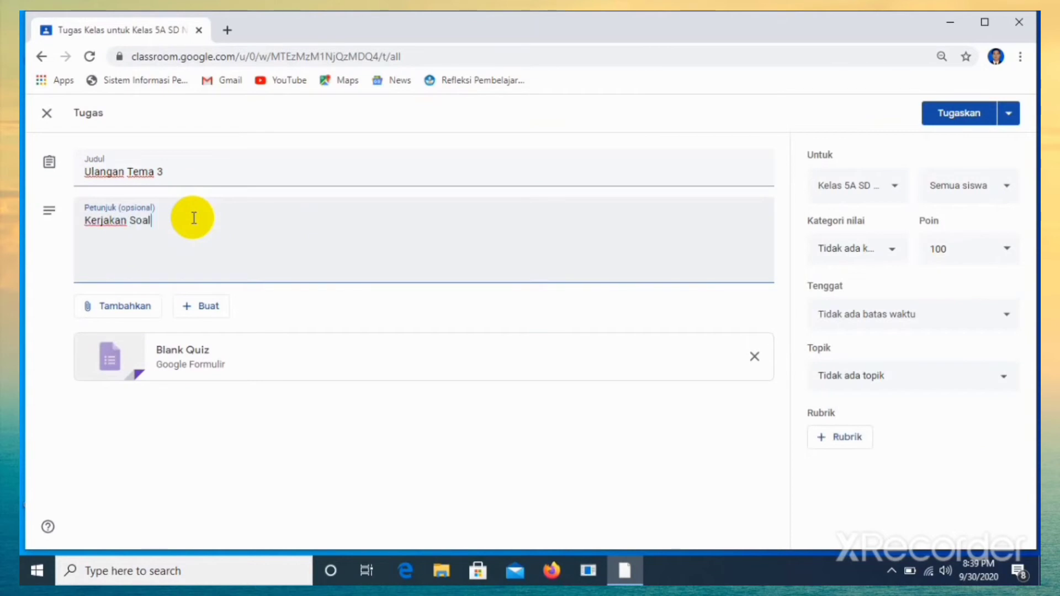
text(dengan)
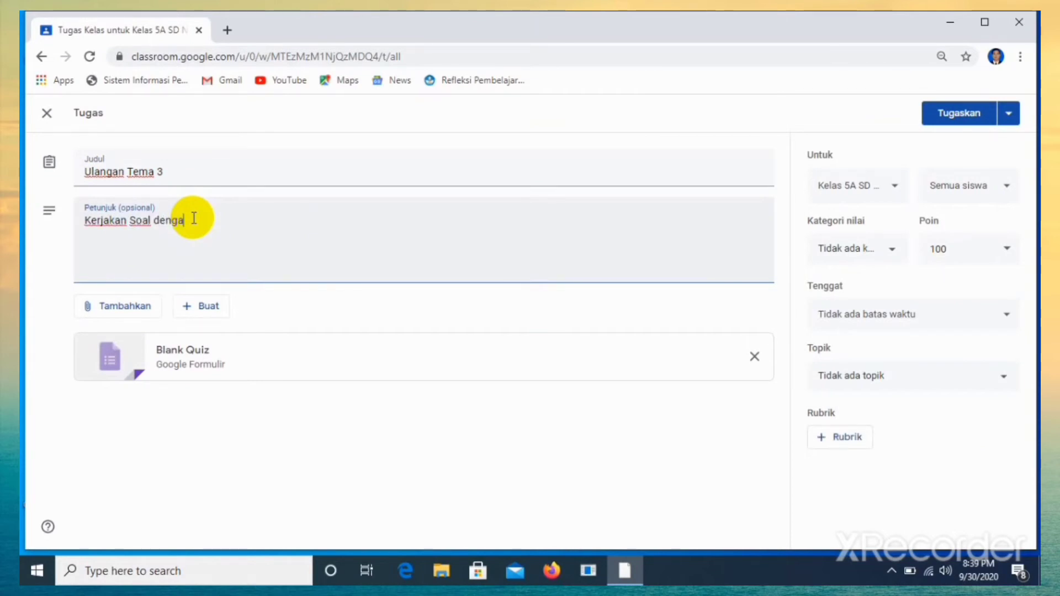
key(BackSpace)
key(BackSpace)
key(BackSpace)
key(BackSpace)
key(BackSpace)
key(BackSpace)
key(BackSpace)
key(BackSpace)
key(BackSpace)
text(soal dengan leliti !)
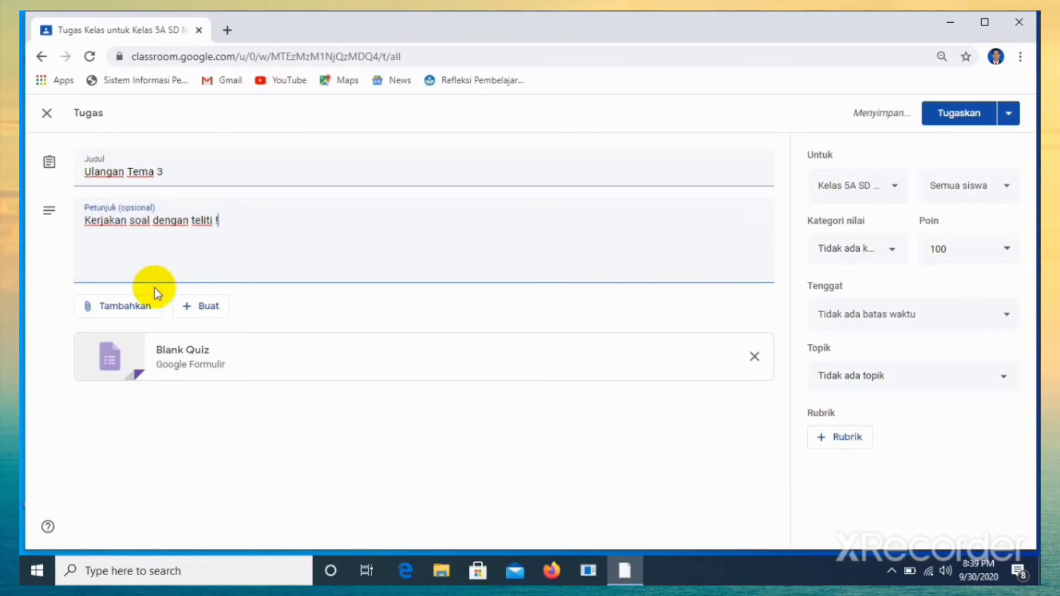
Step: Open the attached Blank Quiz form for editing and change its title to "Ulangan Tema 3"
click(275, 367)
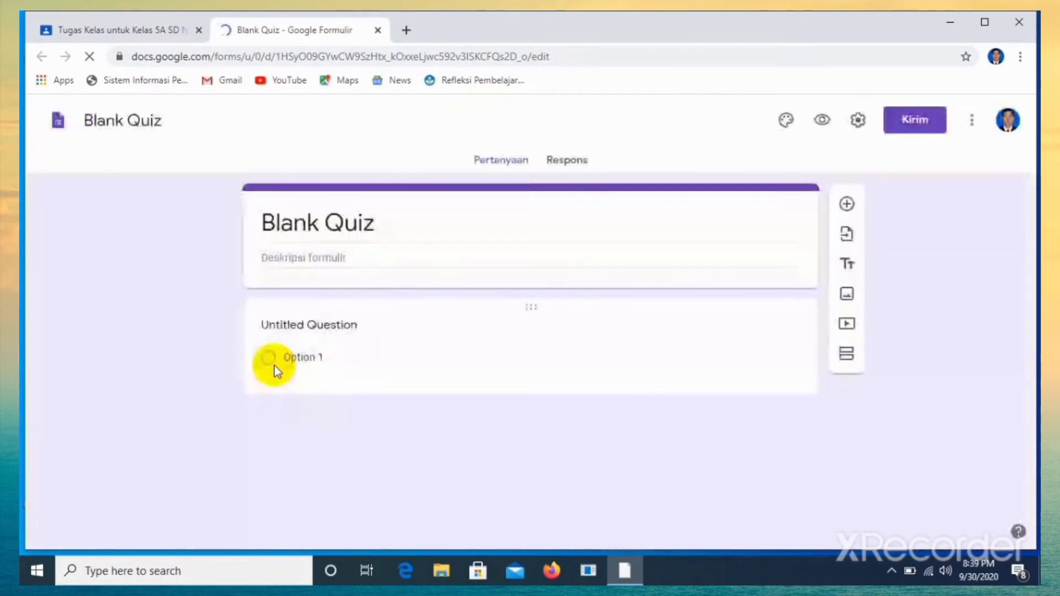
click(399, 227)
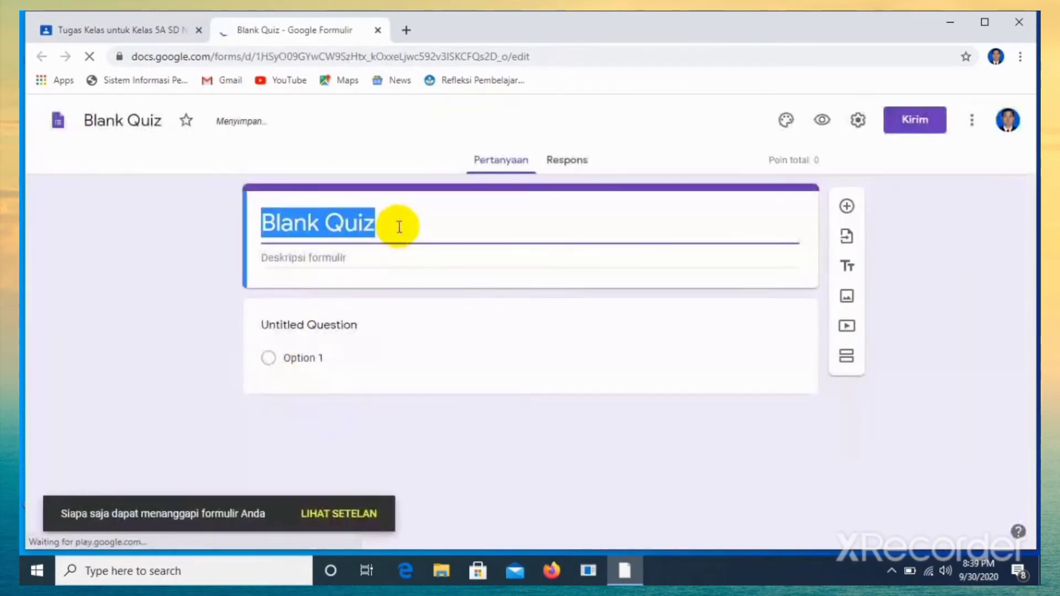
text(Ulan)
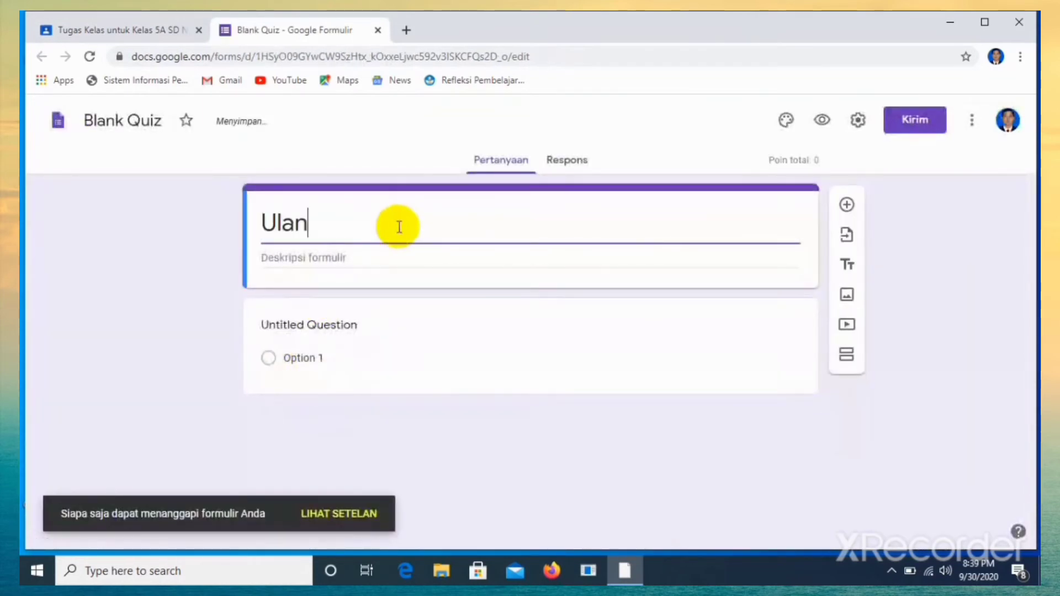
text(gan Tema #)
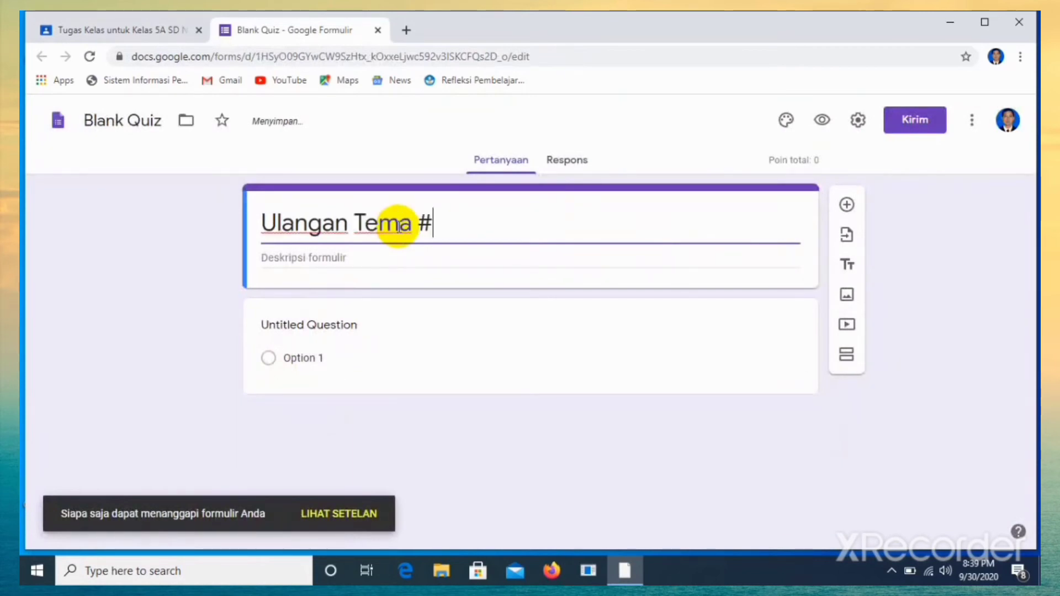
key(BackSpace)
text(3)
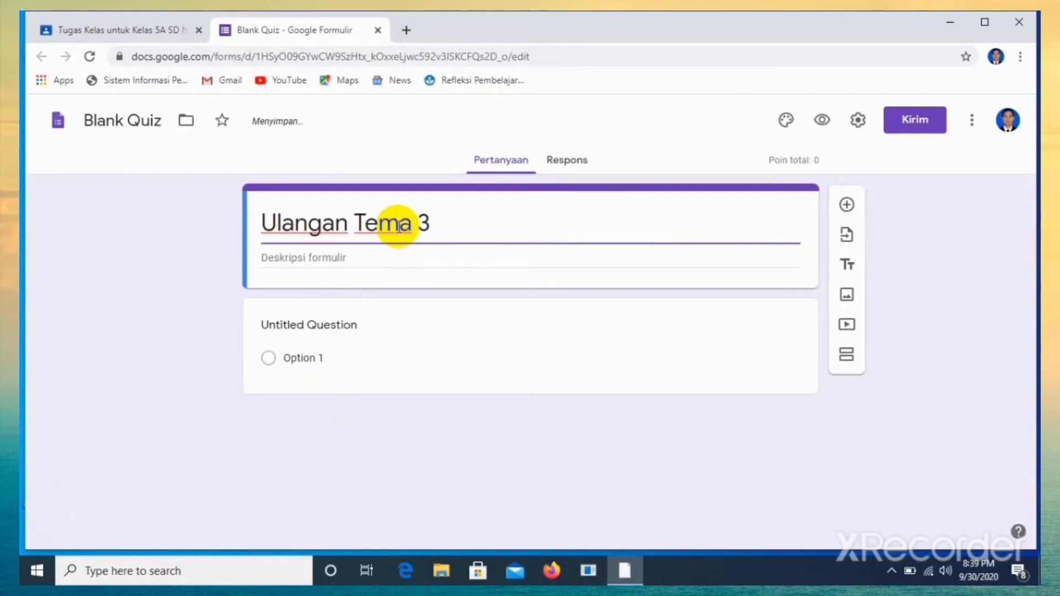
Step: Enter "Pilihlah jawaban yang benar a, b. c. d" as the form's description
click(396, 259)
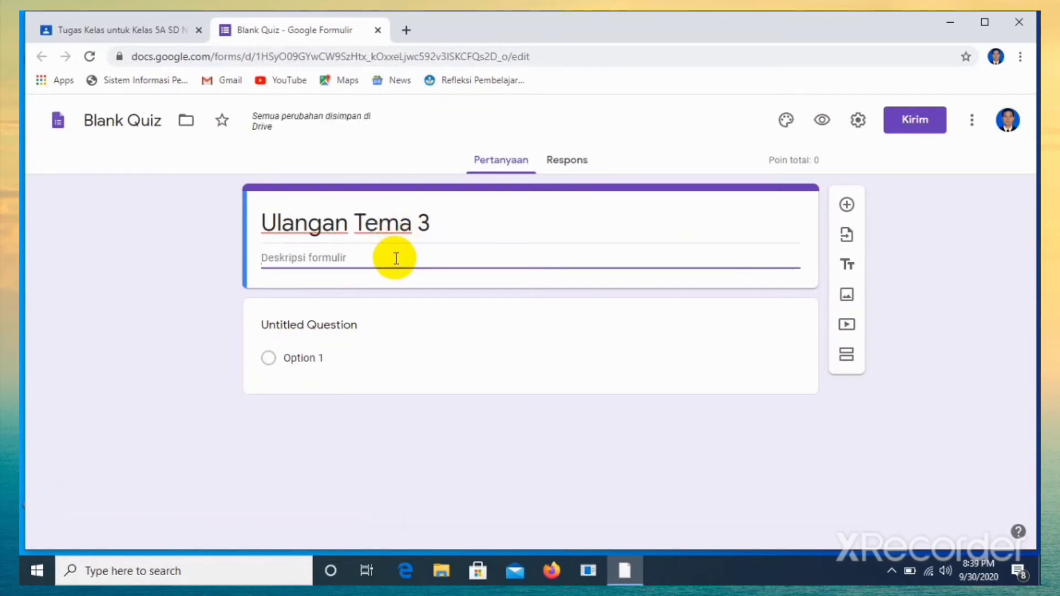
text(Pilih)
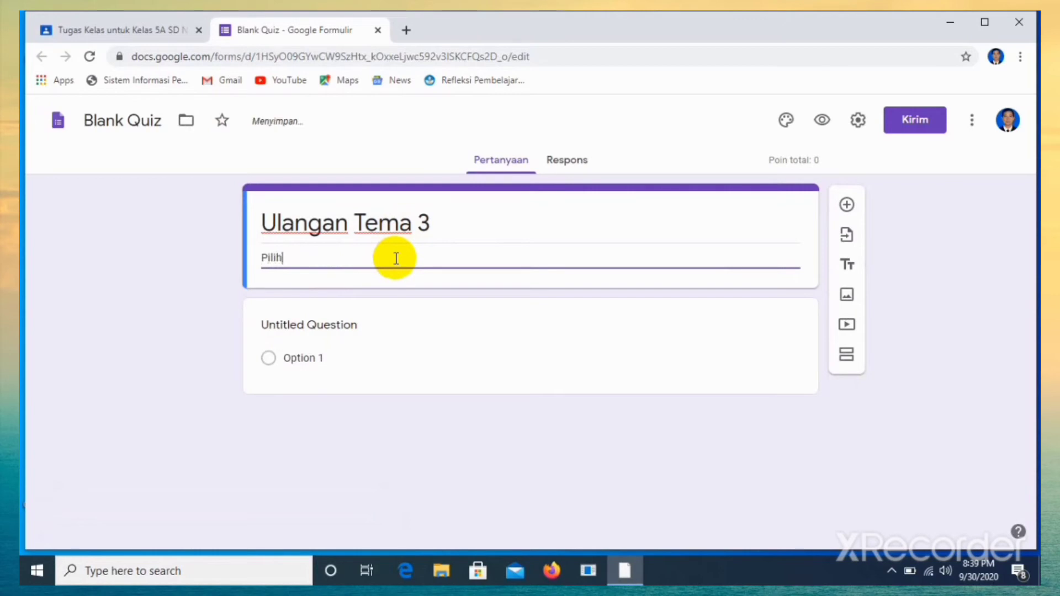
text(lah ja)
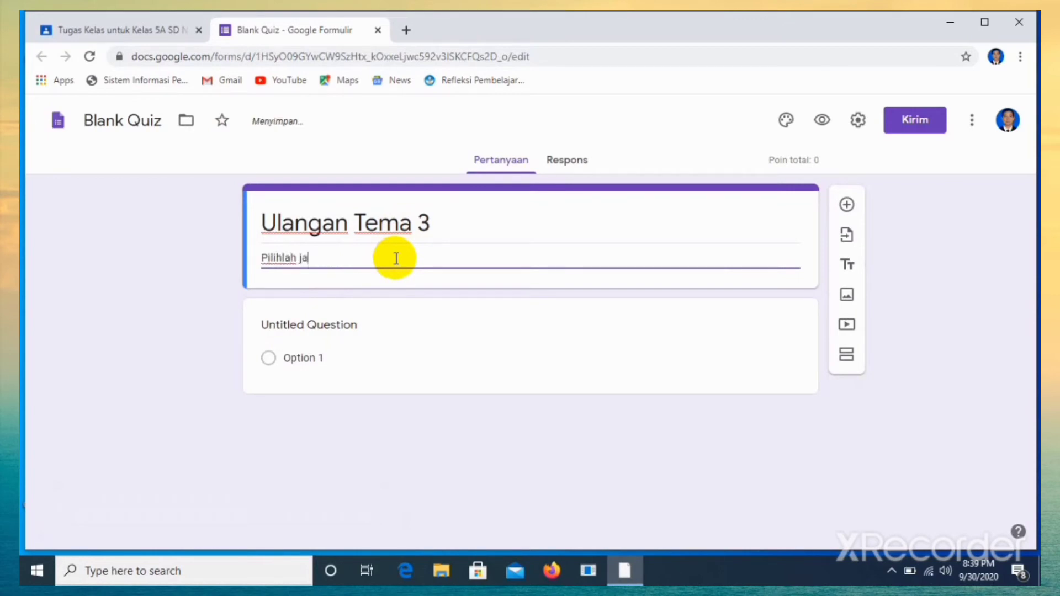
text(waban yan)
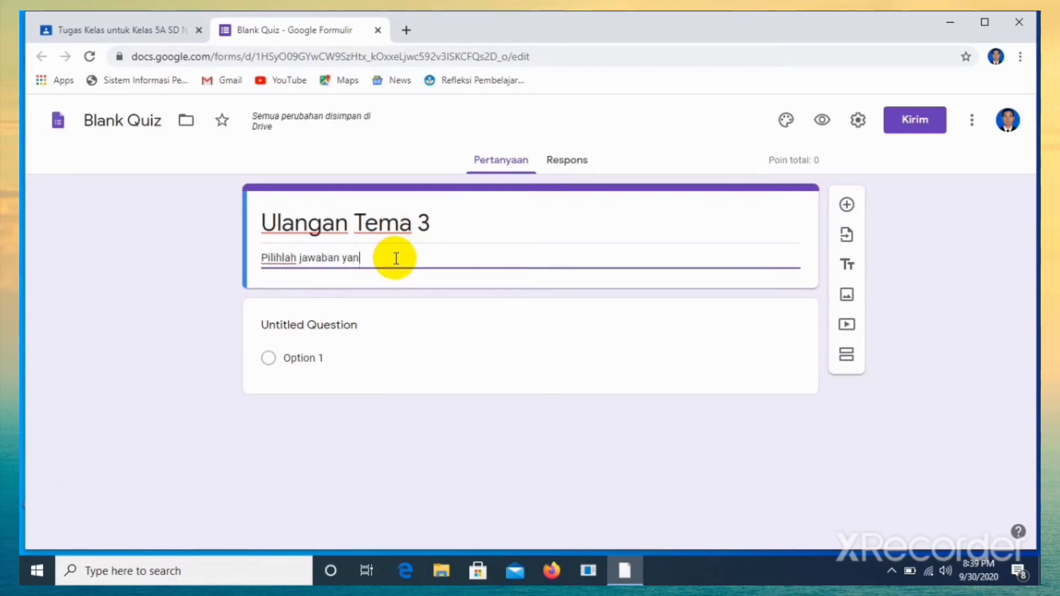
text(g benar)
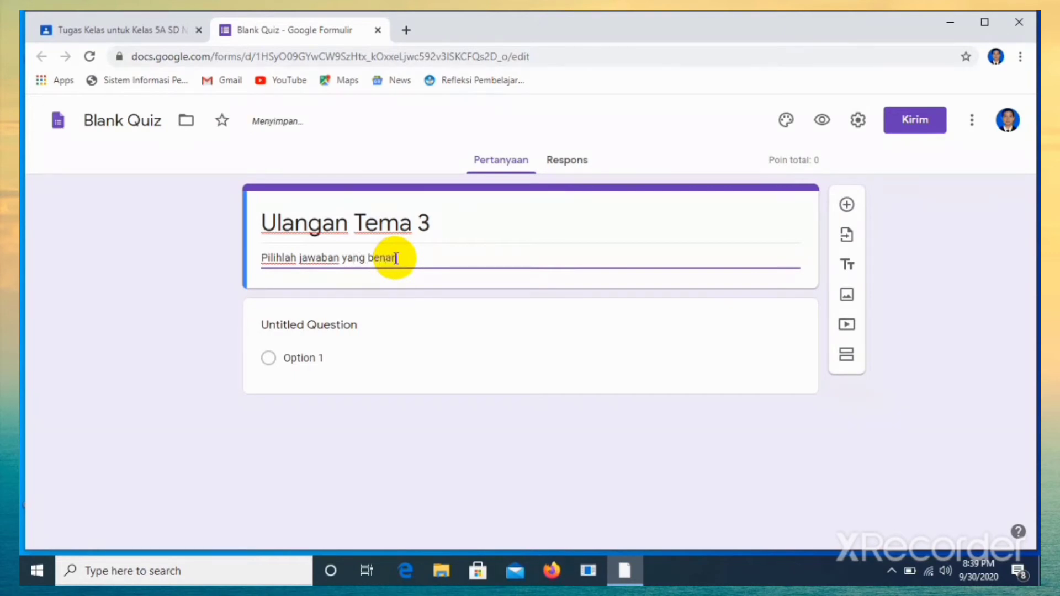
text( a, b)
text(, c,)
text( d)
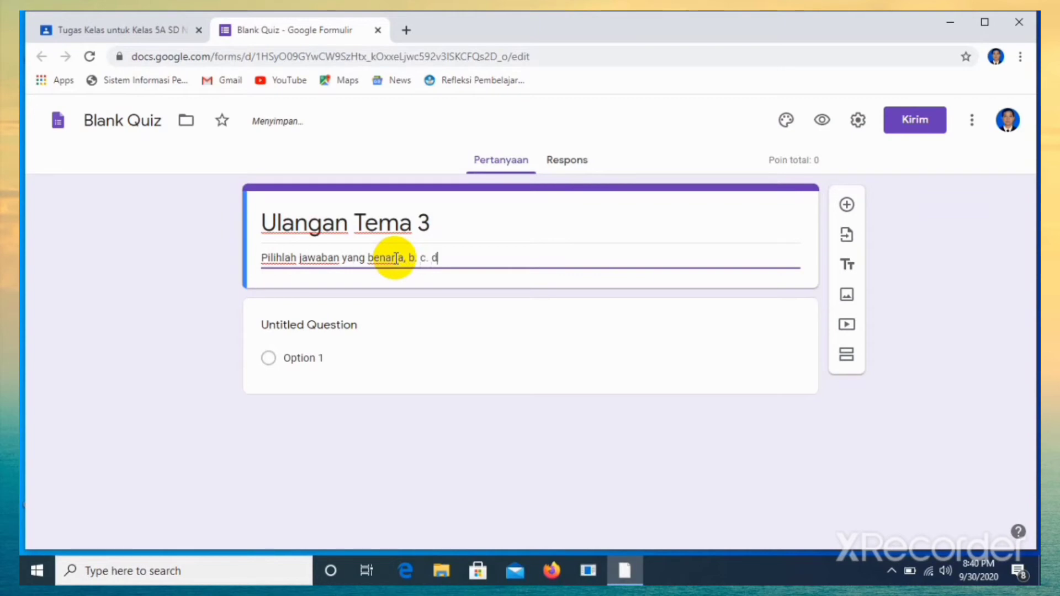
Step: Open the form's first question for editing and delete its placeholder text "Untitled Question"
click(364, 325)
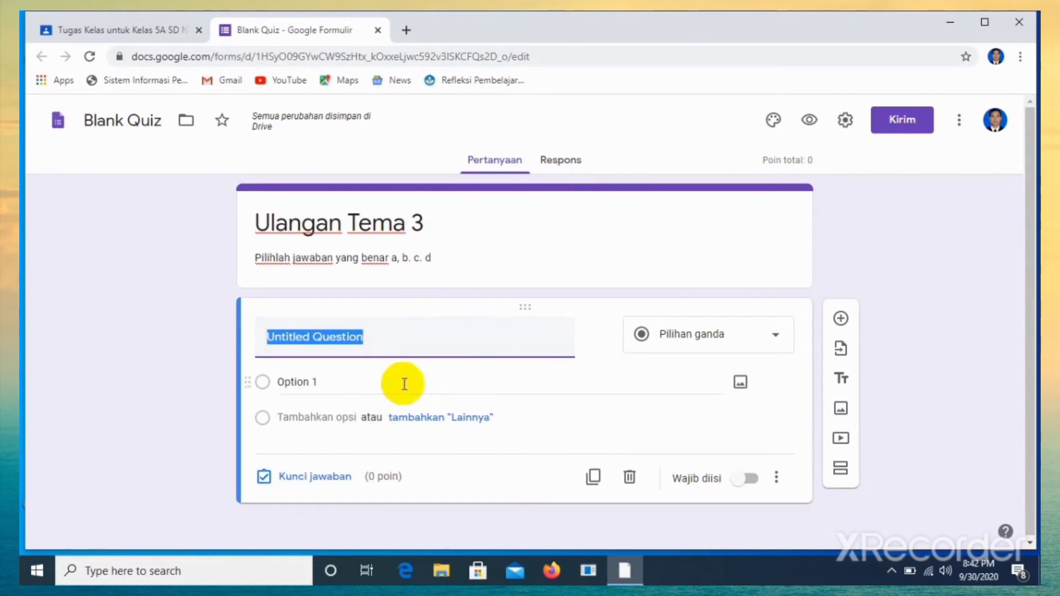
click(395, 333)
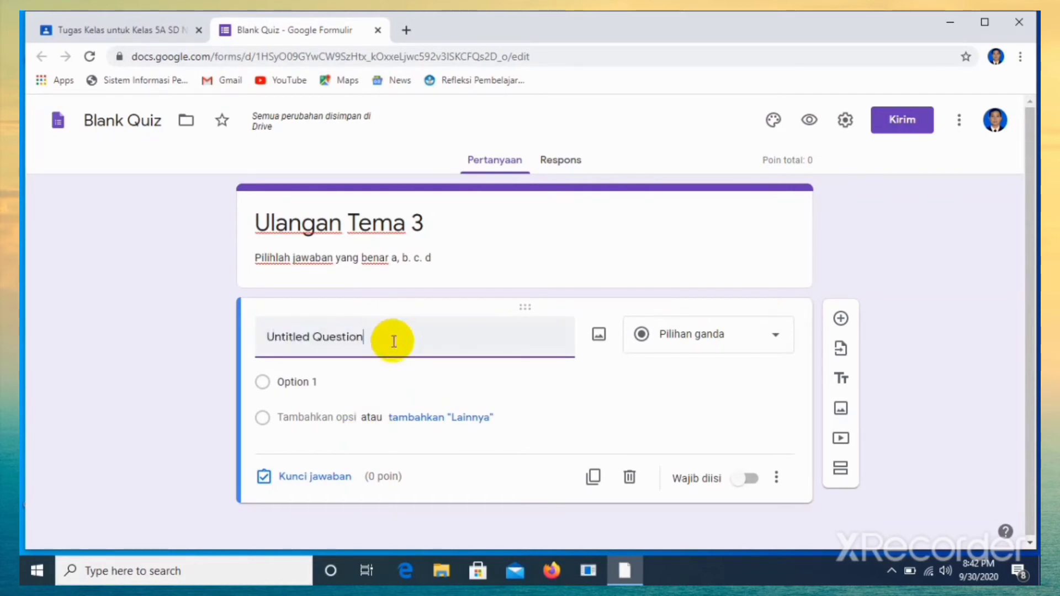
key(BackSpace)
key(BackSpace)
key(BackSpace)
key(BackSpace)
key(BackSpace)
key(BackSpace)
key(BackSpace)
key(BackSpace)
key(BackSpace)
key(BackSpace)
key(BackSpace)
key(BackSpace)
key(BackSpace)
key(BackSpace)
key(BackSpace)
key(BackSpace)
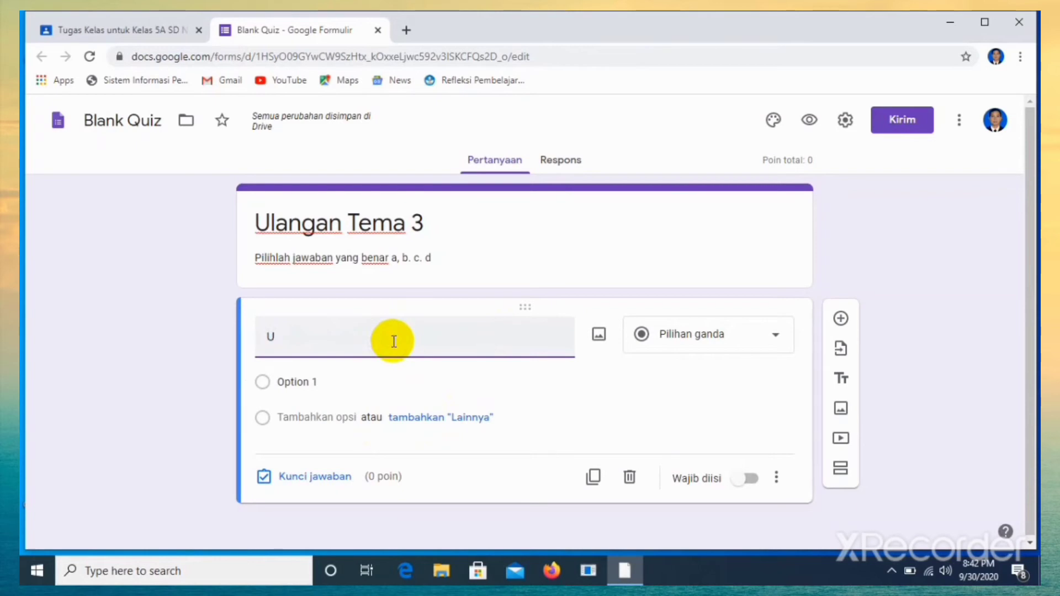
key(BackSpace)
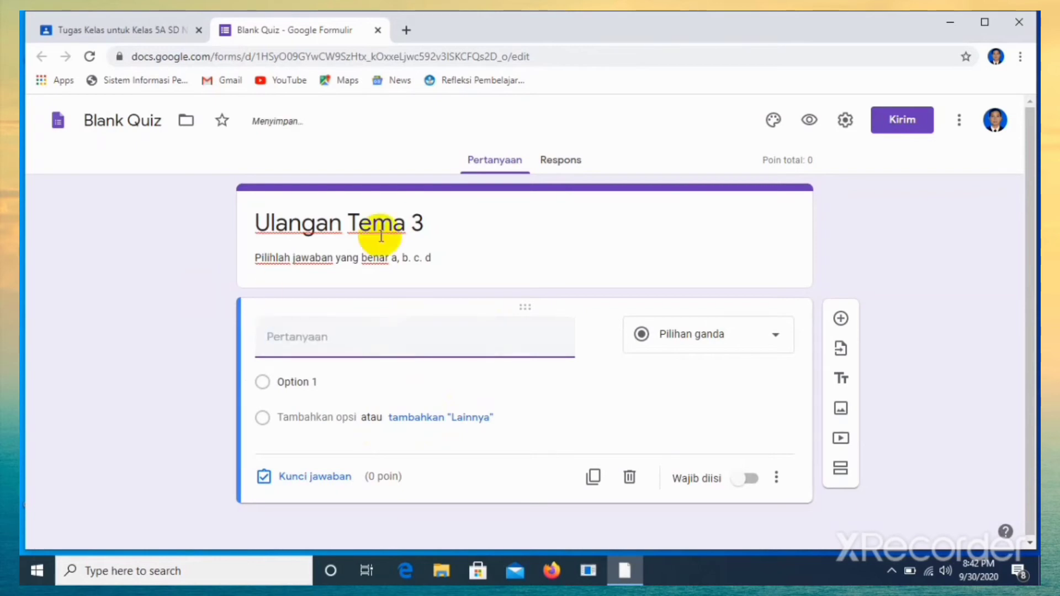
Step: Review the available question types and choose multiple choice (Pilihan ganda) for the first question
click(776, 335)
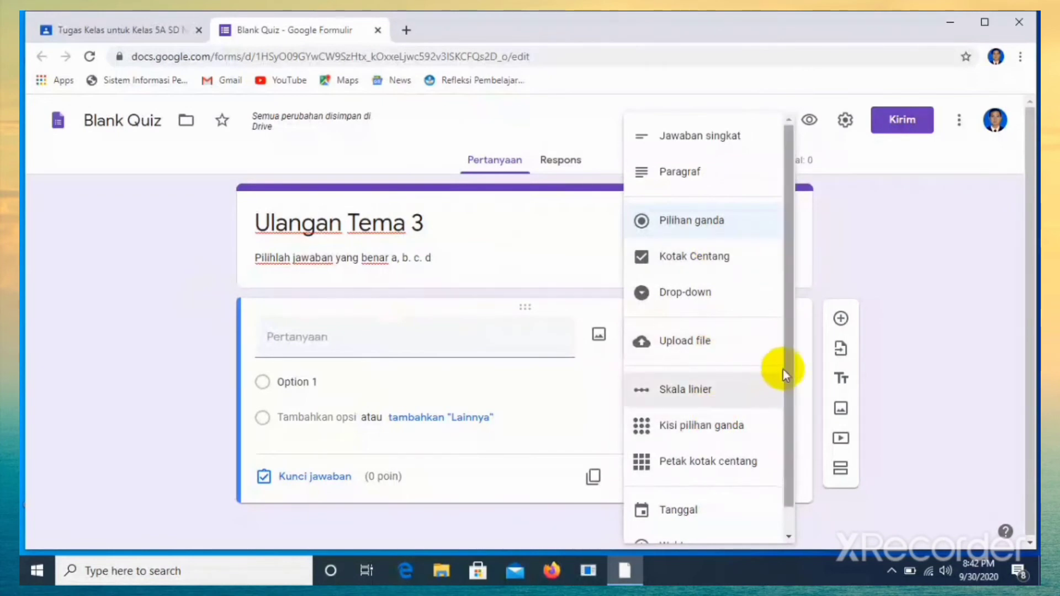
mouse_move(787, 367)
mouse_down()
mouse_move(789, 428)
mouse_move(784, 360)
mouse_up()
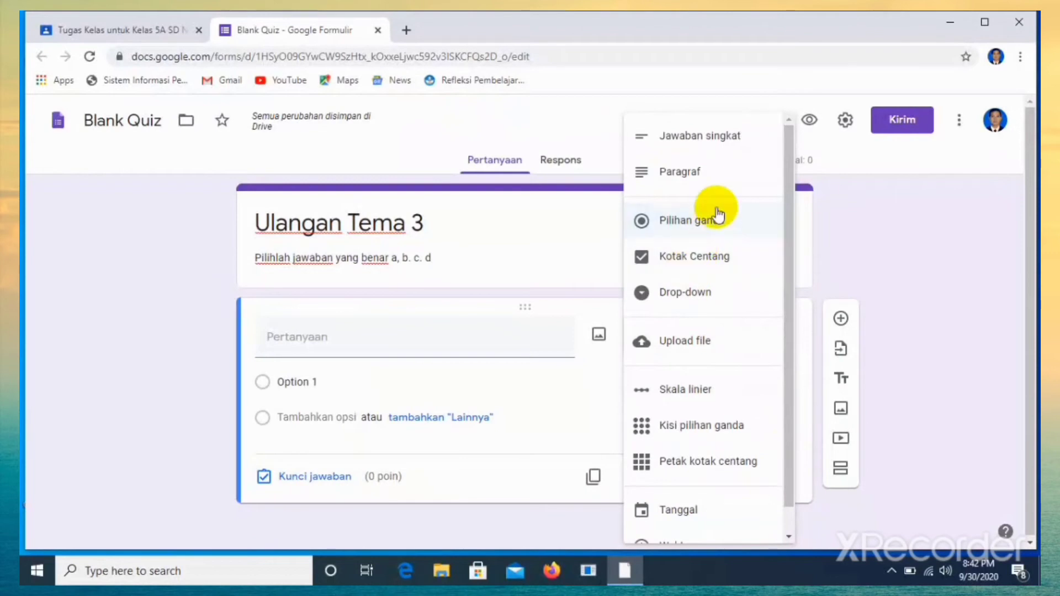
click(702, 224)
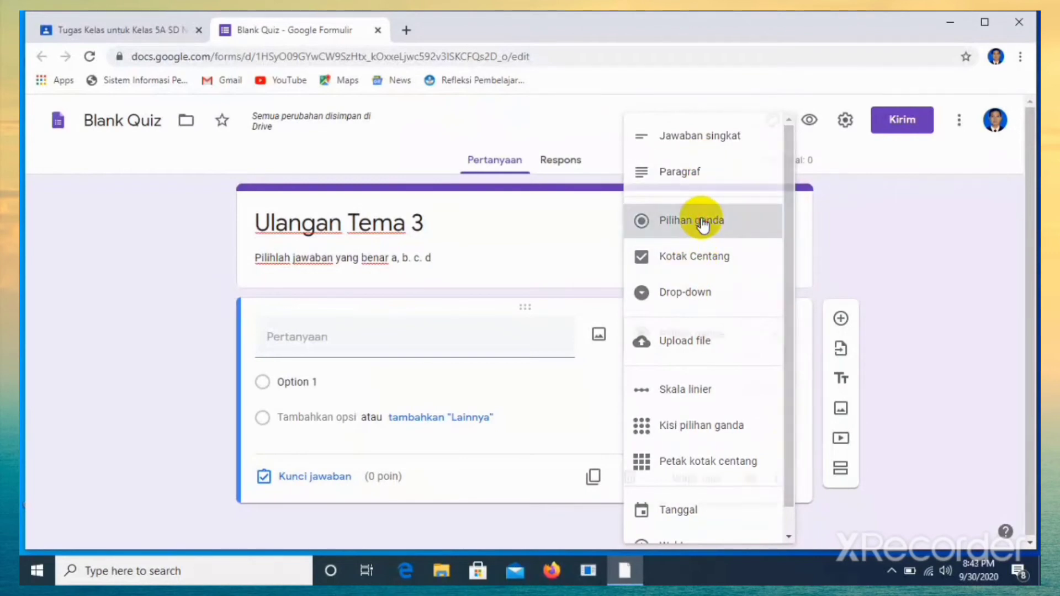
Step: Enter "Organ gerak aktif manusia adalah" as the text of the first question
click(393, 341)
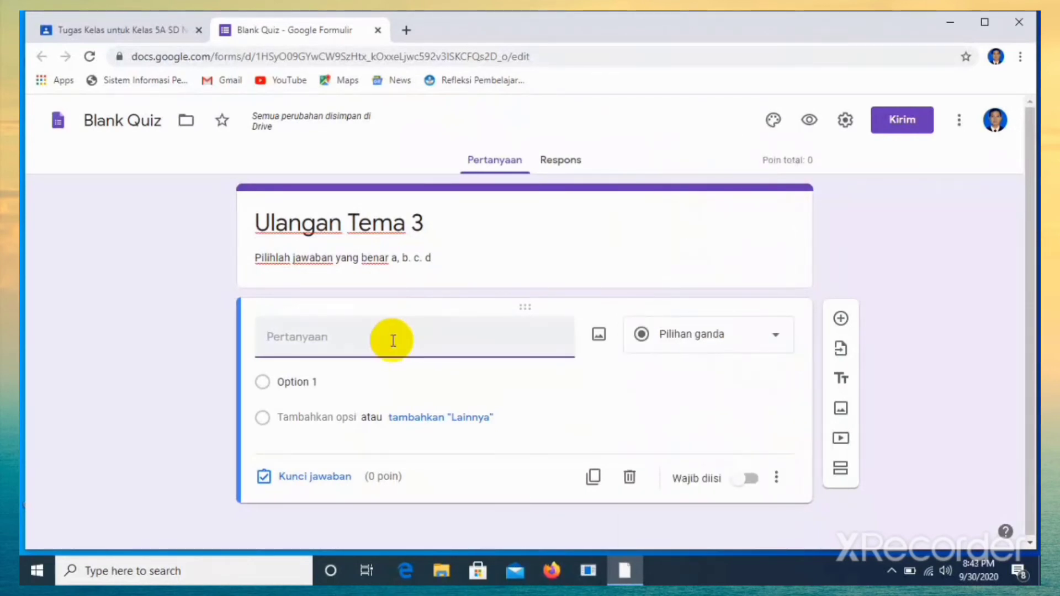
text(Apa isi)
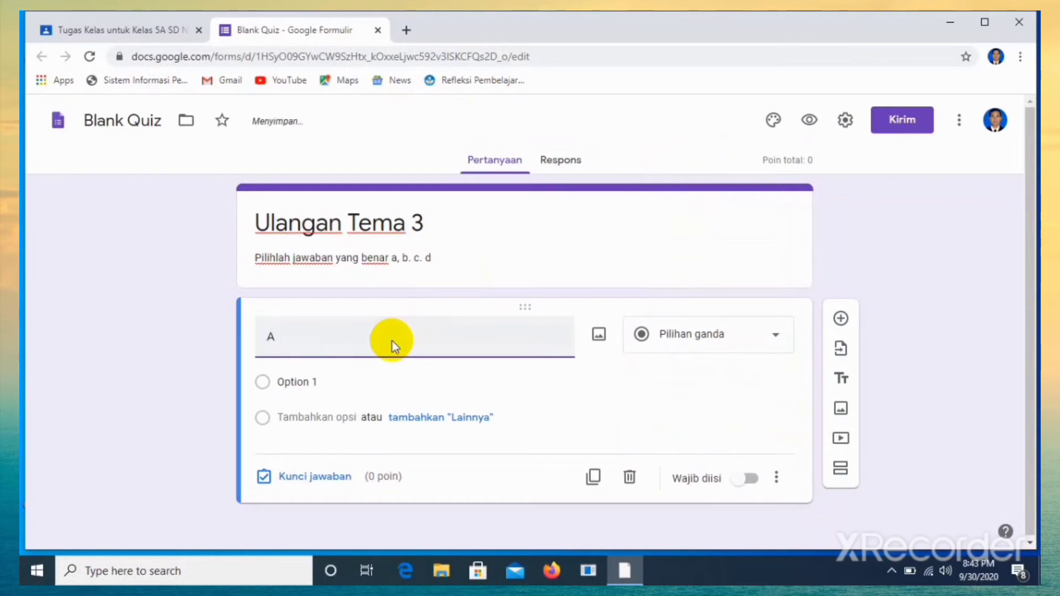
key(BackSpace)
key(BackSpace)
key(BackSpace)
key(BackSpace)
key(BackSpace)
key(BackSpace)
key(BackSpace)
key(BackSpace)
text(Or)
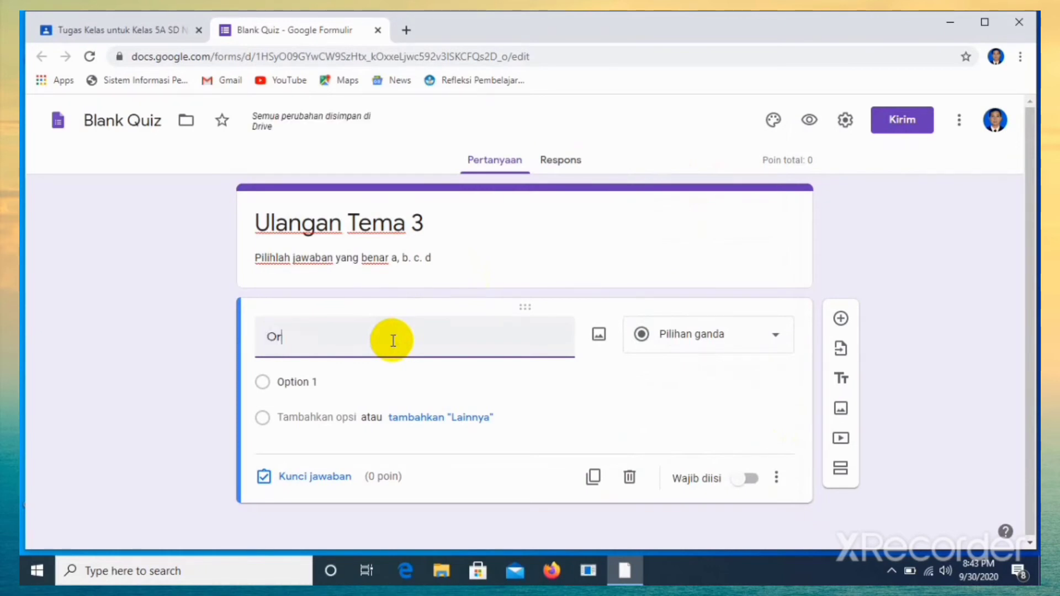
text(gan ge)
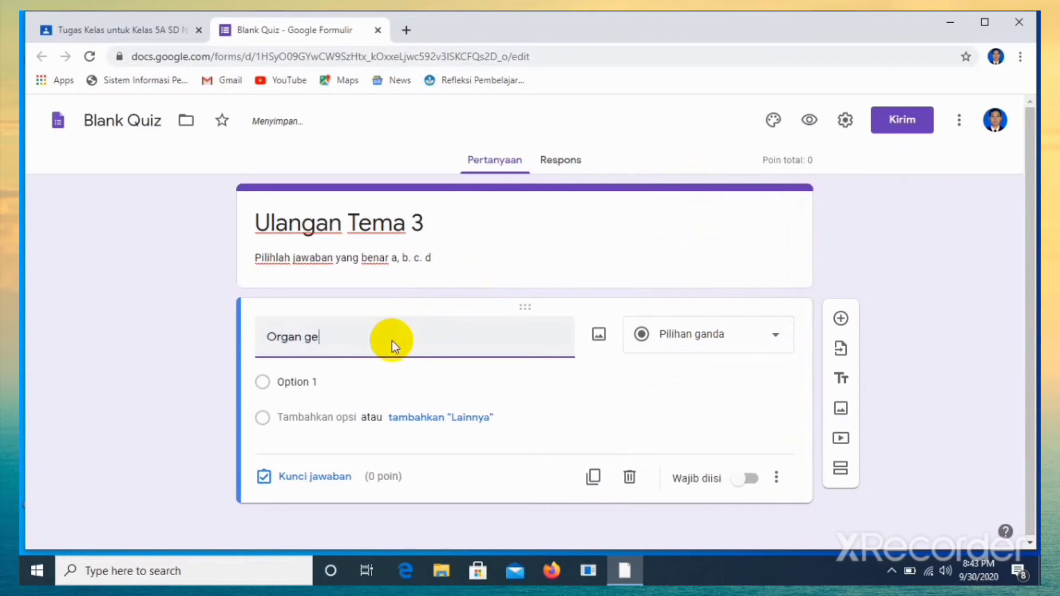
text(rak manusia ada)
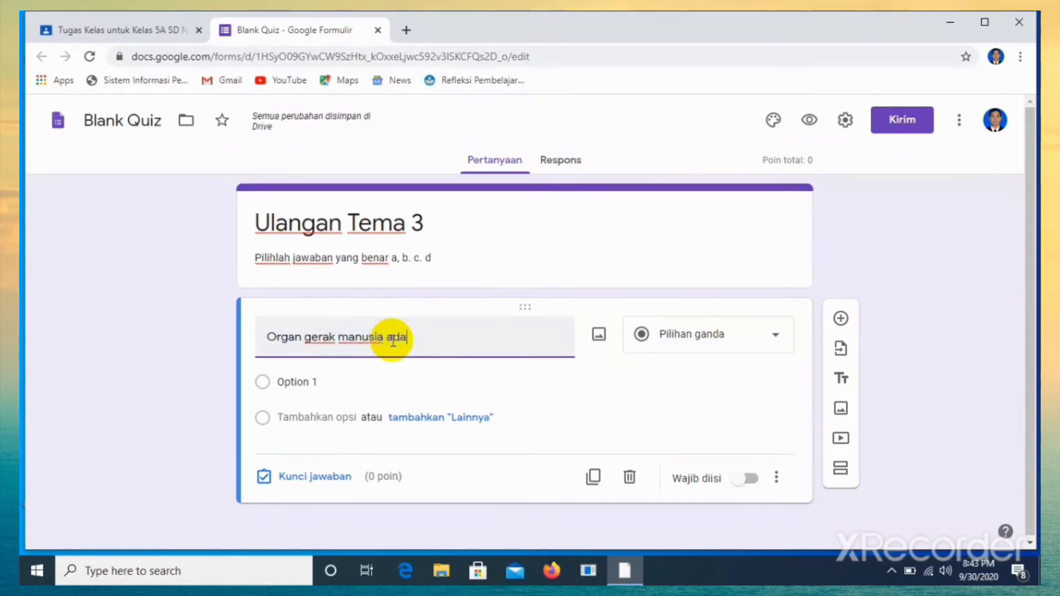
key(BackSpace)
key(BackSpace)
key(BackSpace)
key(BackSpace)
key(BackSpace)
key(BackSpace)
key(BackSpace)
key(BackSpace)
key(BackSpace)
key(BackSpace)
key(BackSpace)
text(aktif manusia a)
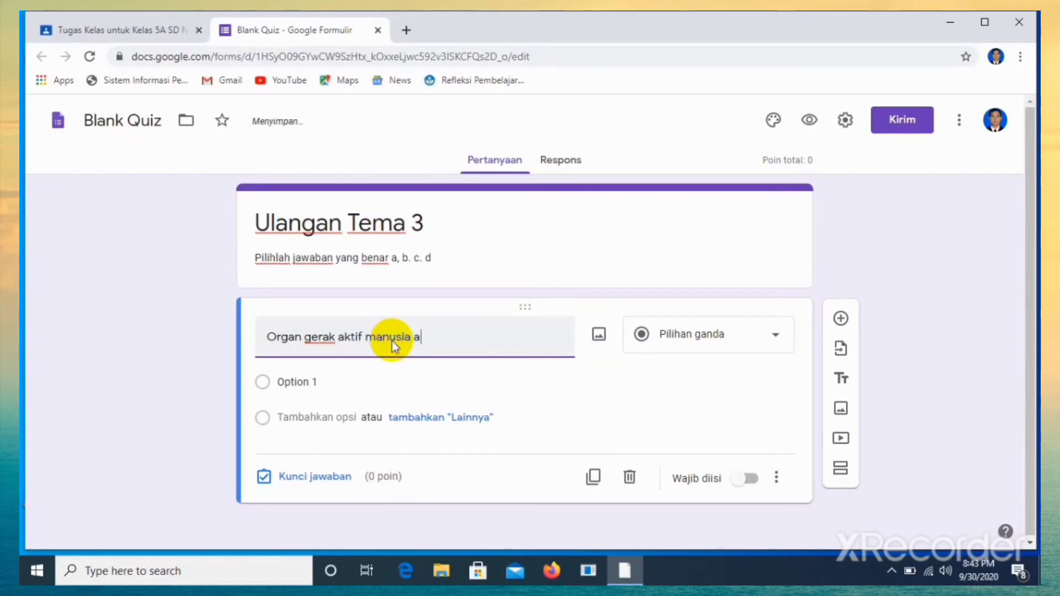
text(dalah)
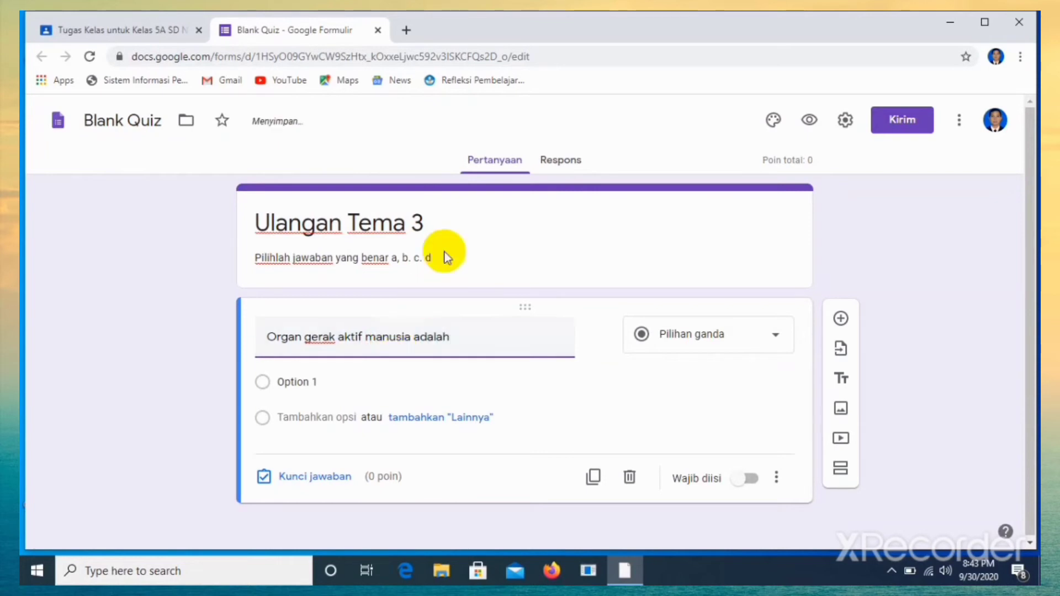
Step: Fill in the first question's four answer options: tulang, otot, kaki and tangan
click(327, 380)
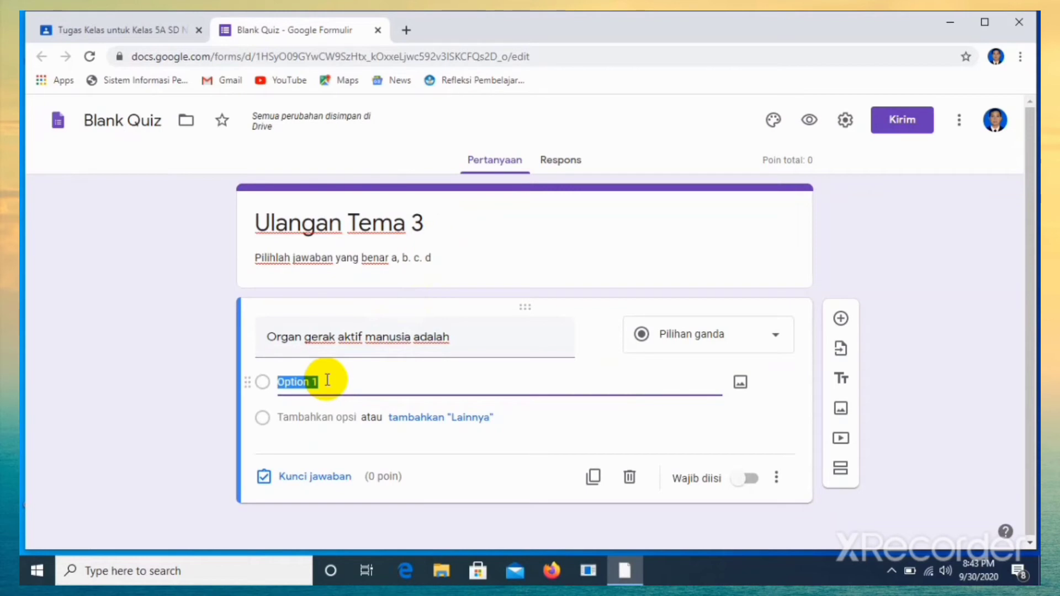
text(tulang)
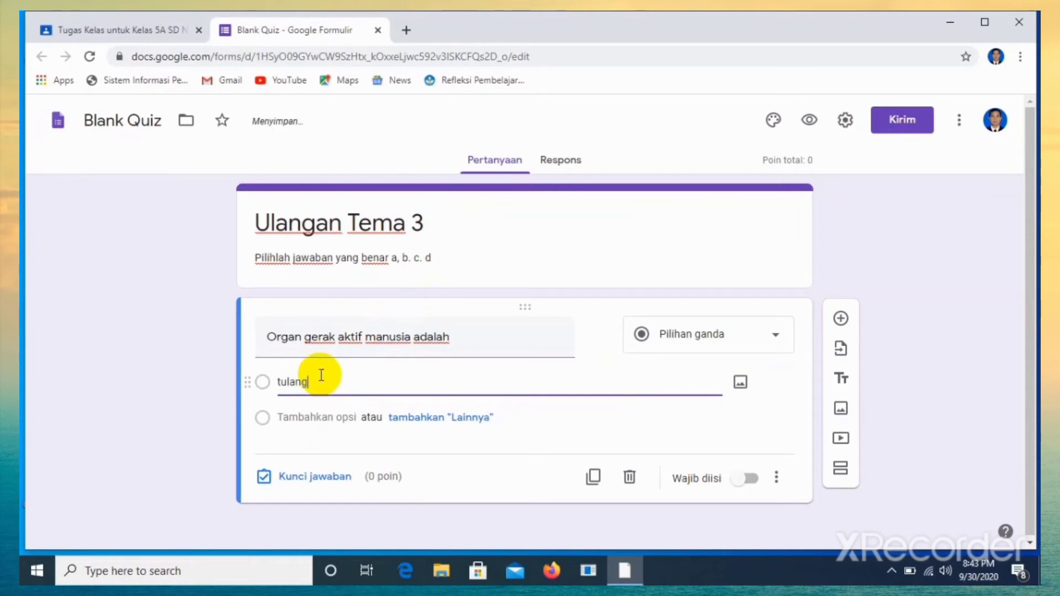
click(302, 418)
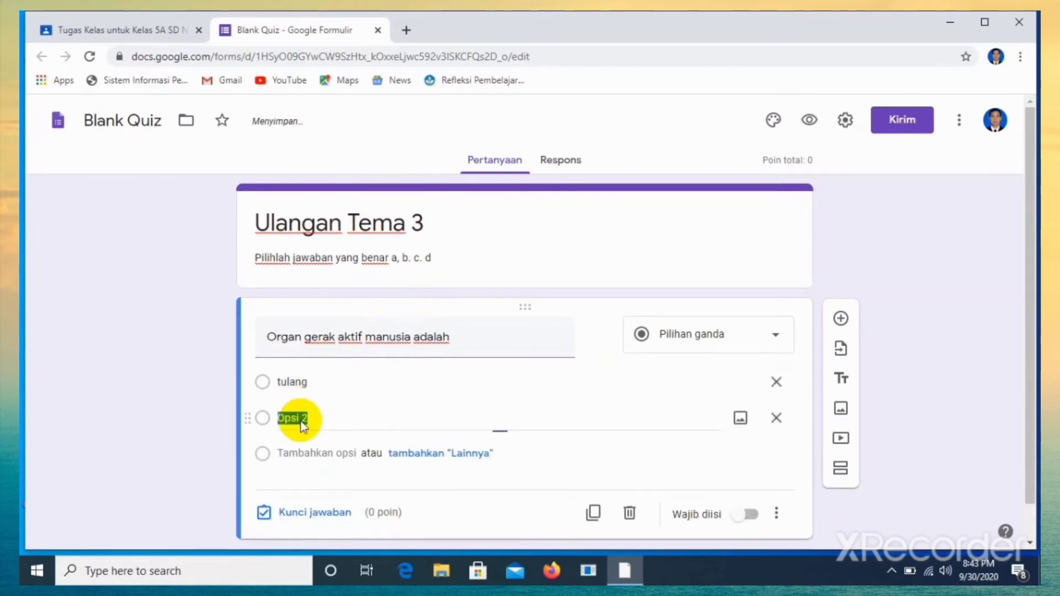
text(otoo)
key(BackSpace)
text(t)
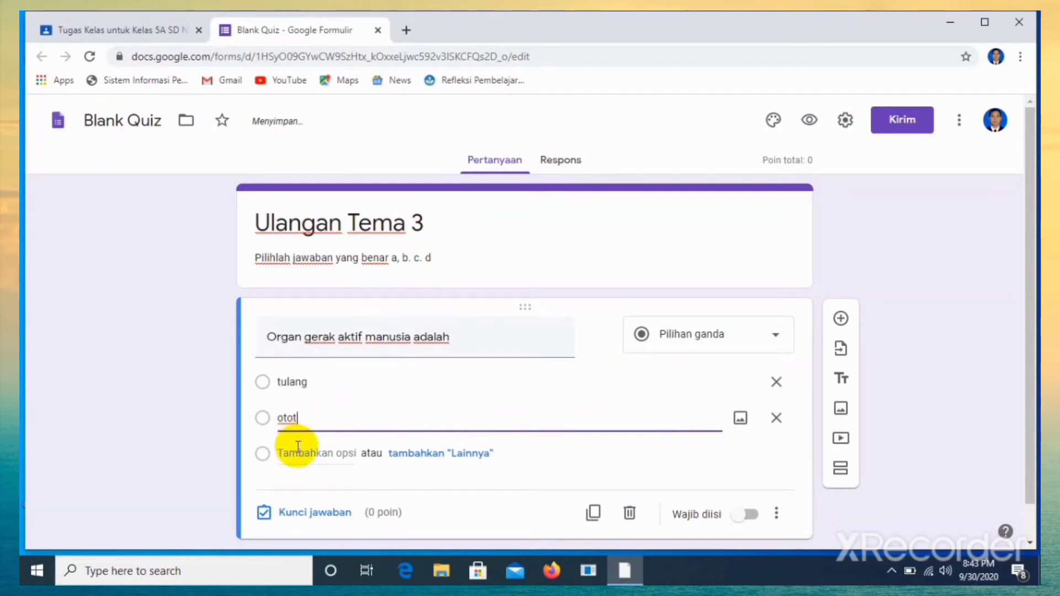
click(299, 452)
text(kaki)
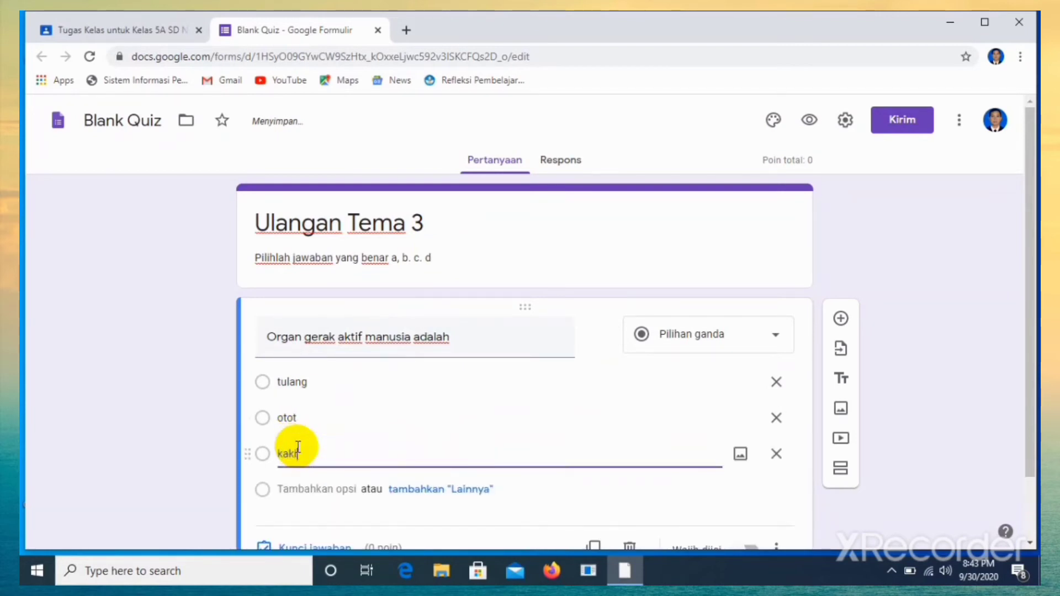
click(285, 490)
text(tangan)
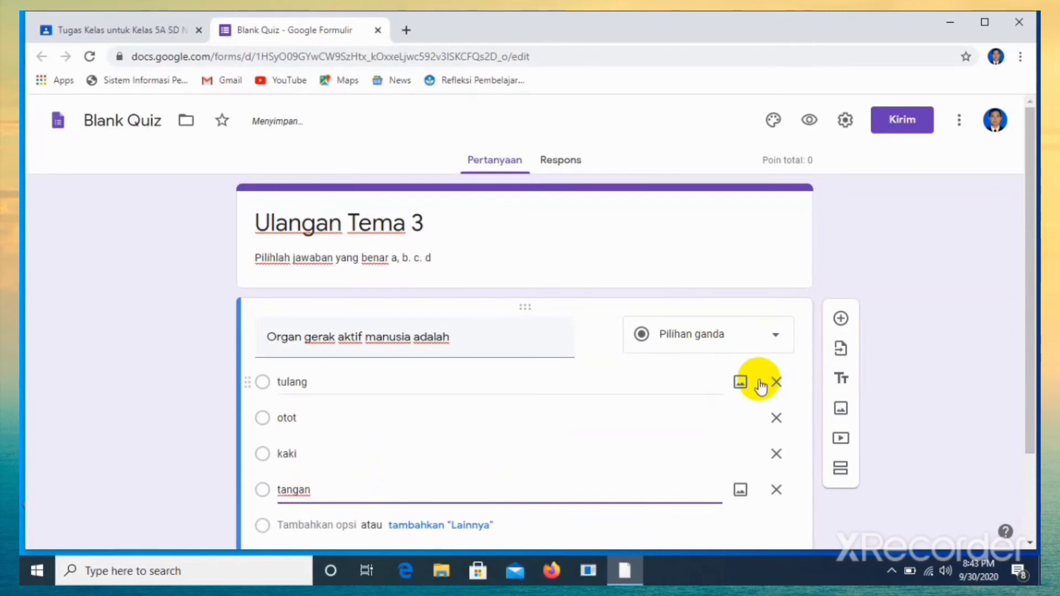
Step: Set the first question's answer key to otot, worth 10 points, and finish editing the key
scroll(1026, 354, down, 1)
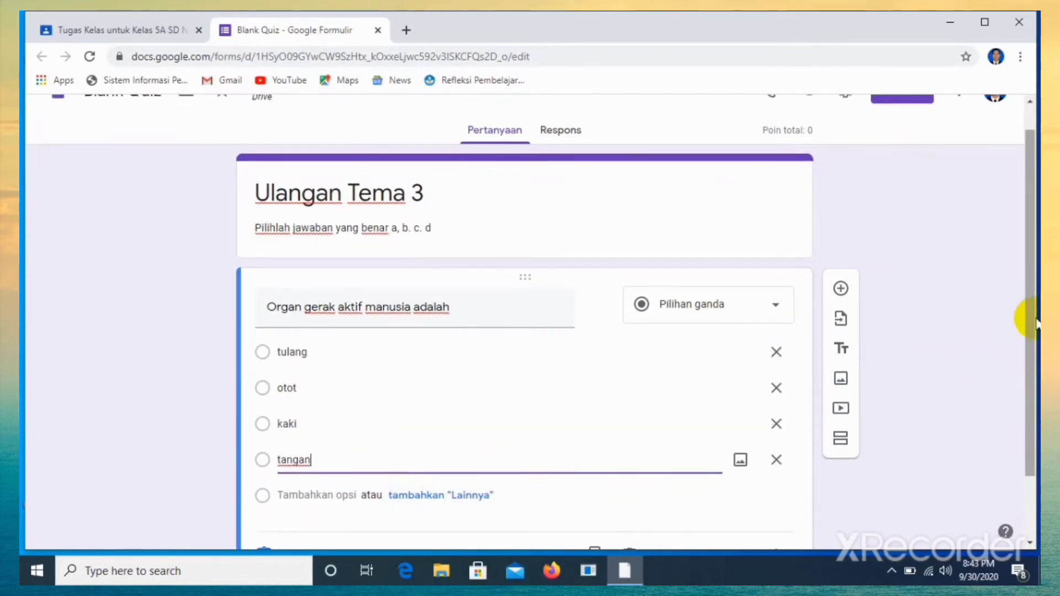
scroll(1036, 326, down, 1)
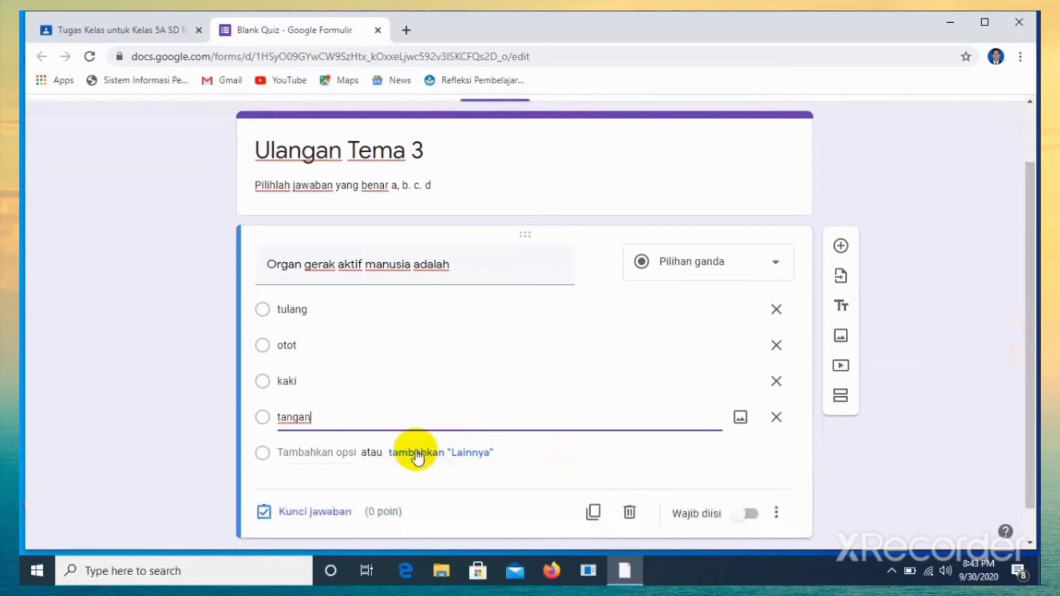
click(263, 514)
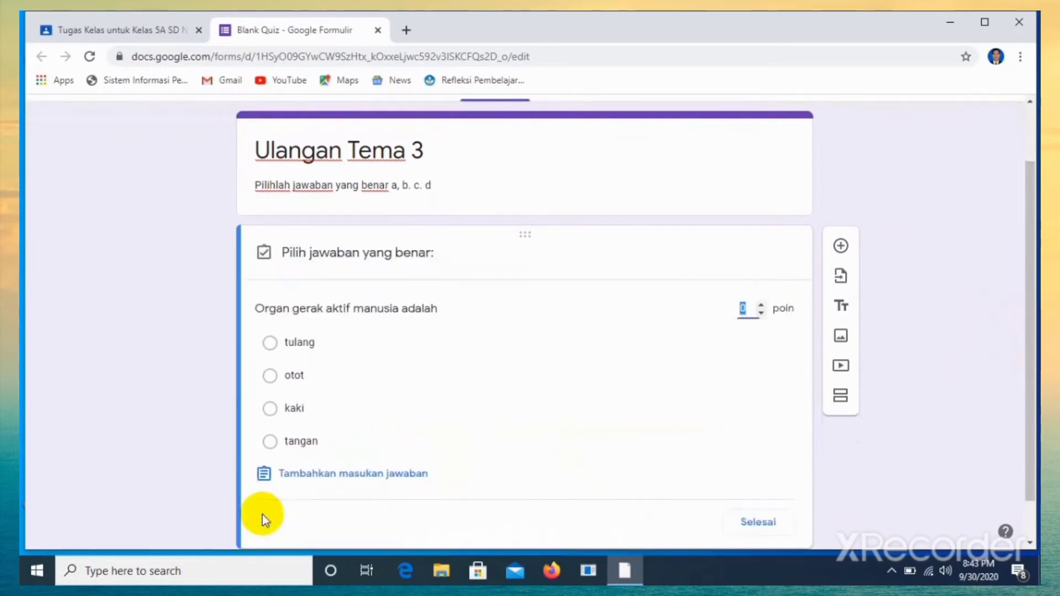
click(270, 376)
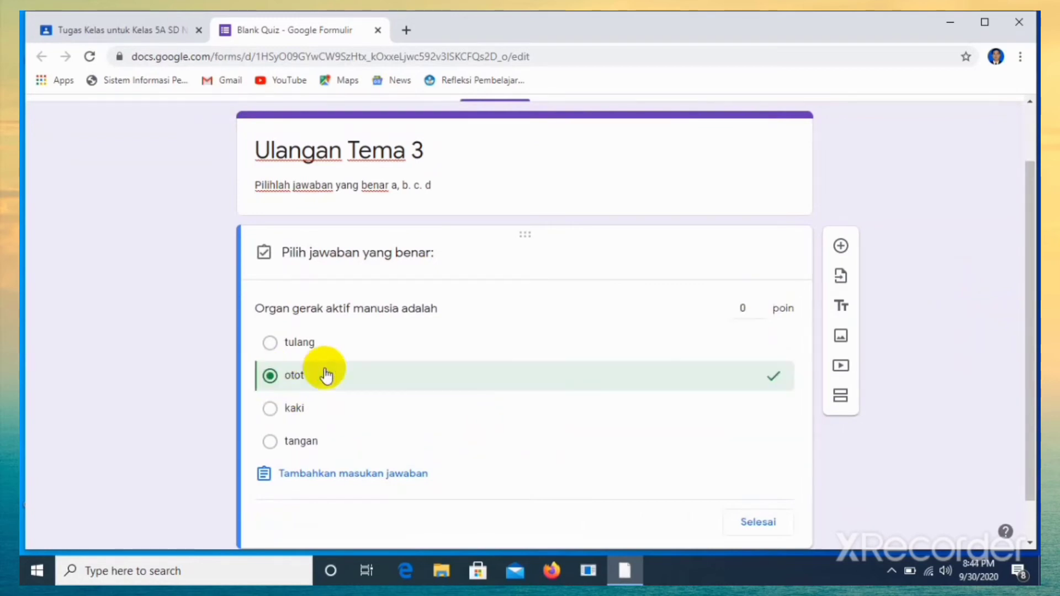
double_click(742, 308)
text(10)
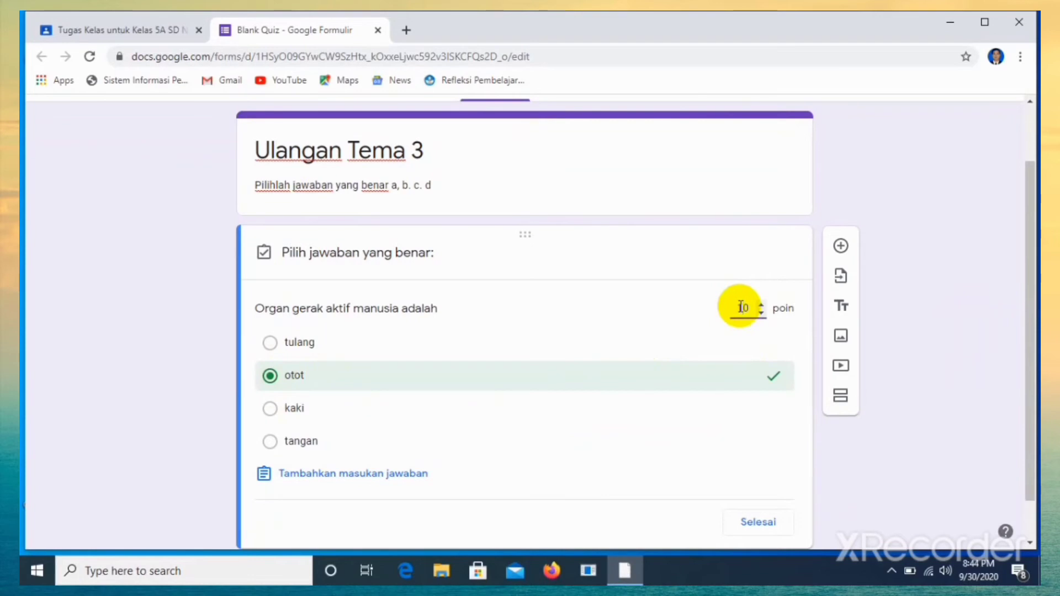
click(760, 519)
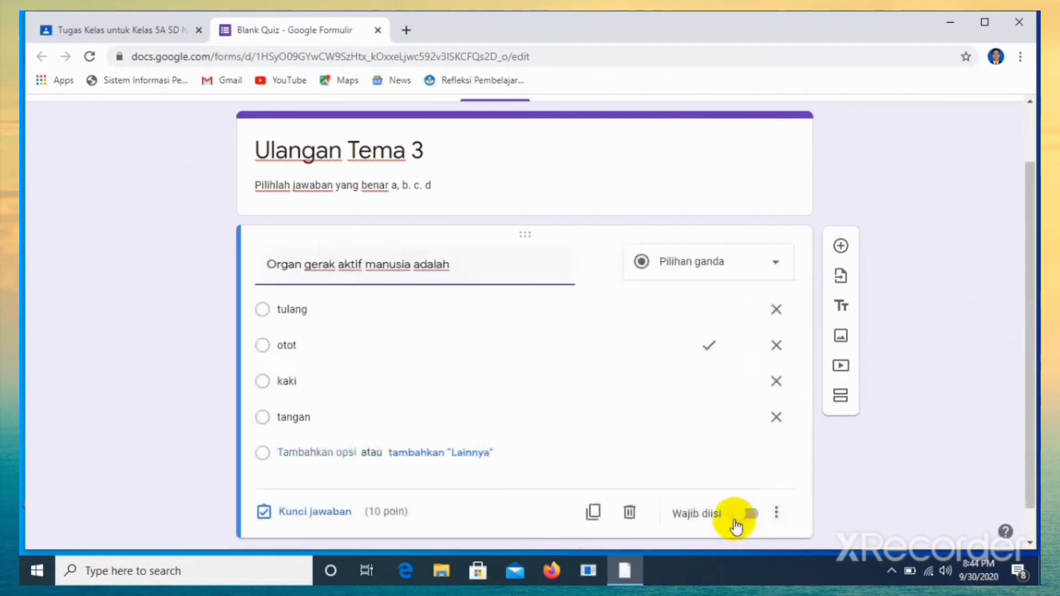
Step: Make the first question required (Wajib diisi) and check its additional options without changing any
click(737, 518)
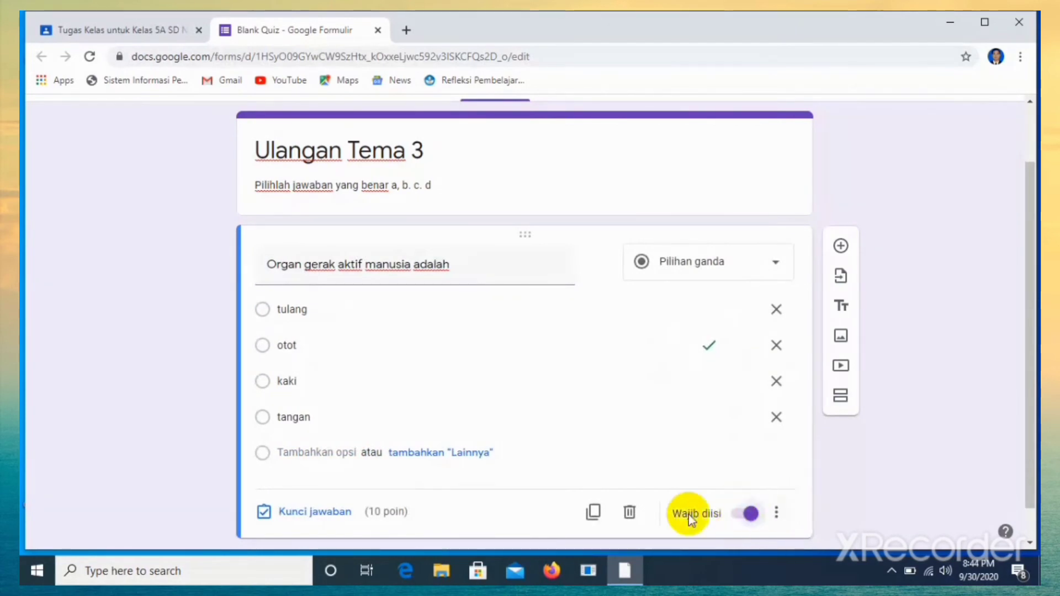
click(776, 514)
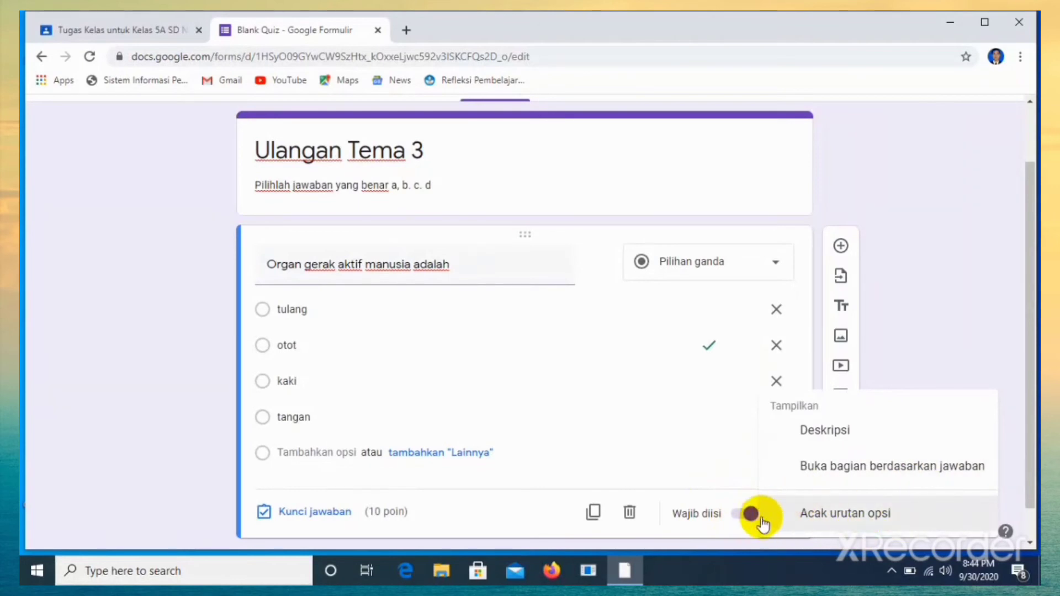
click(613, 433)
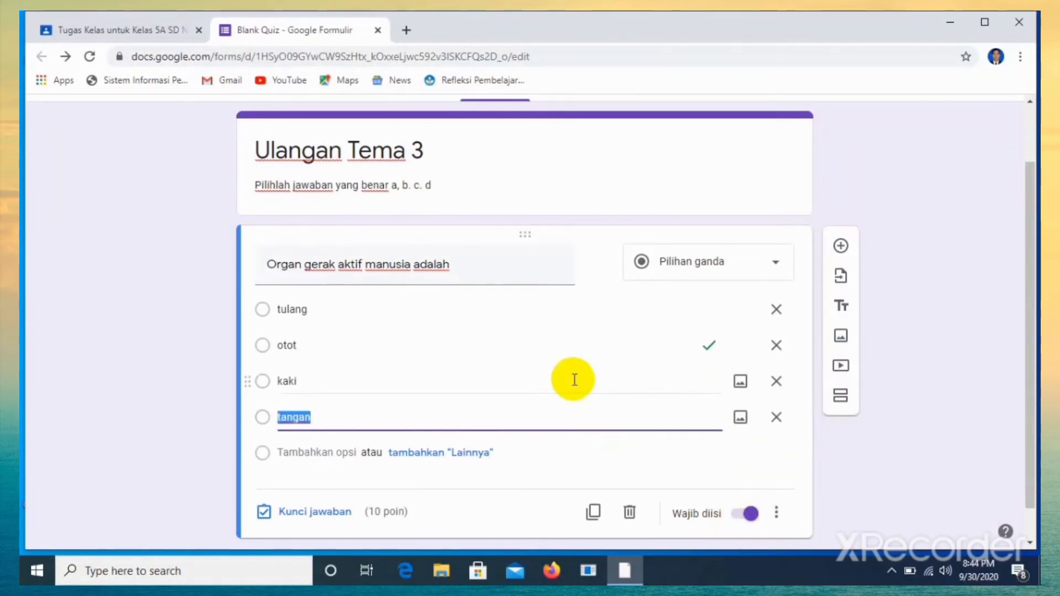
Step: Add a second question and set its type to checkboxes (Kotak Centang)
click(840, 246)
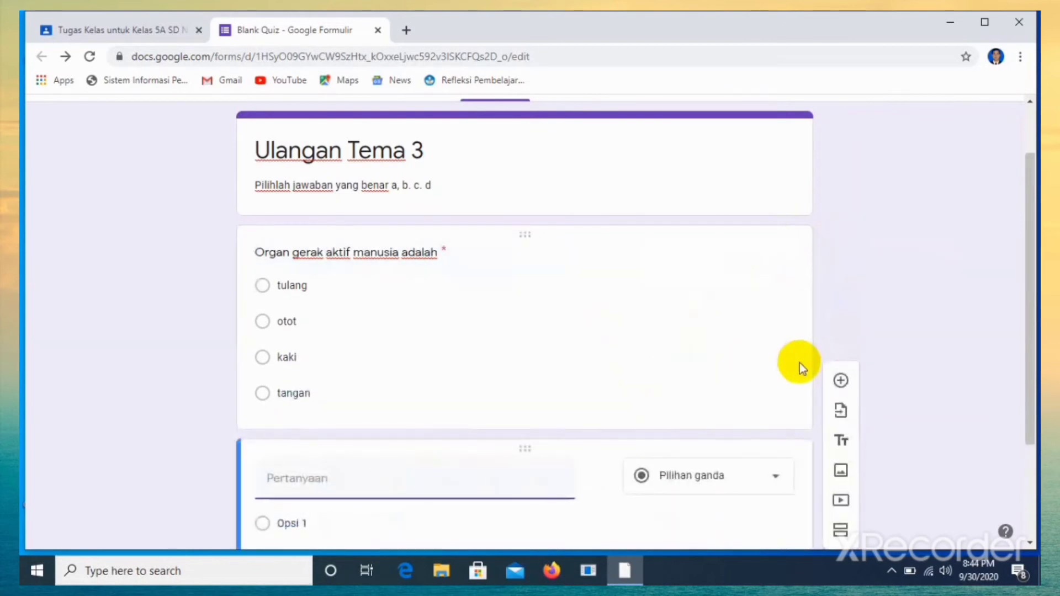
click(776, 481)
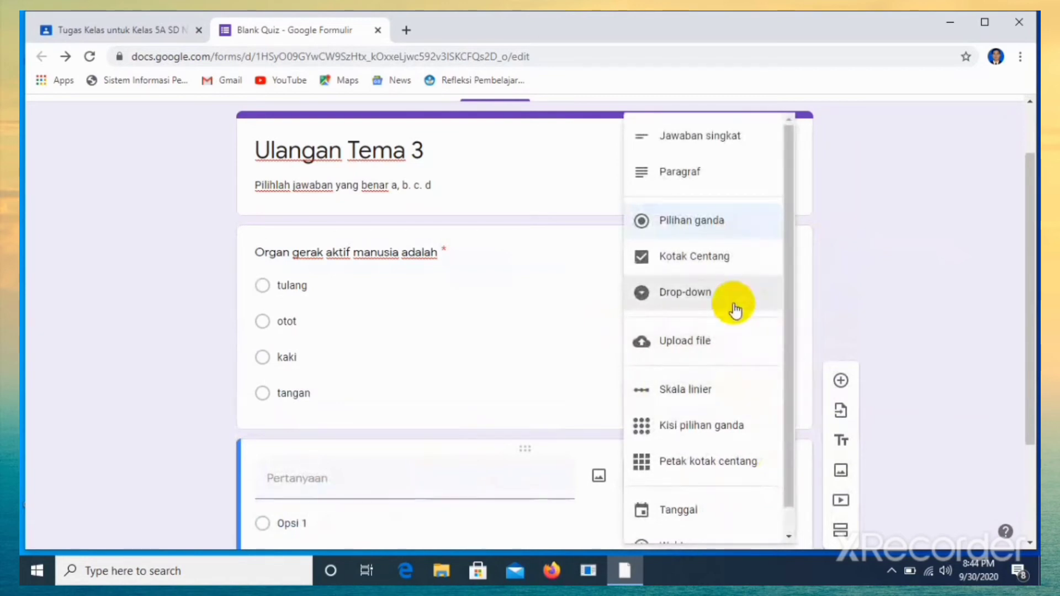
click(728, 260)
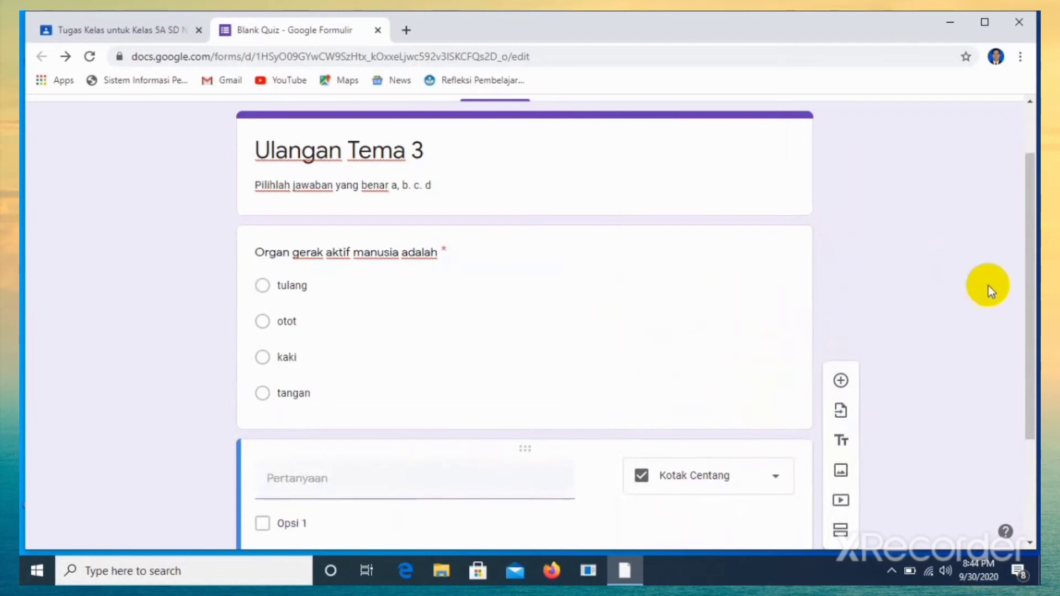
Step: Enter "Ciri makhluk hidup adalah" as the text of the second question
drag(1023, 267, 1029, 329)
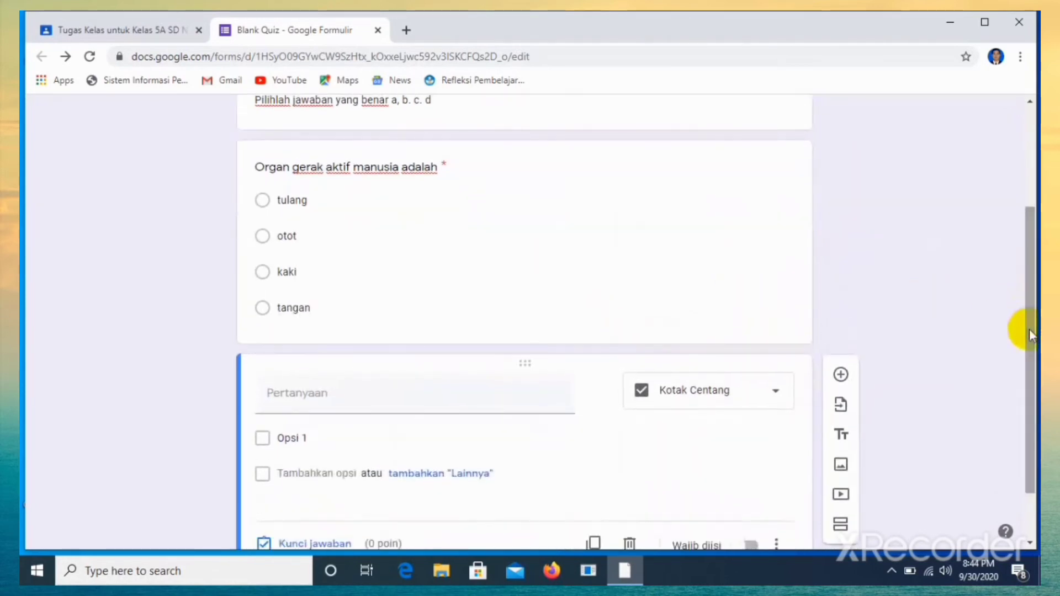
click(431, 401)
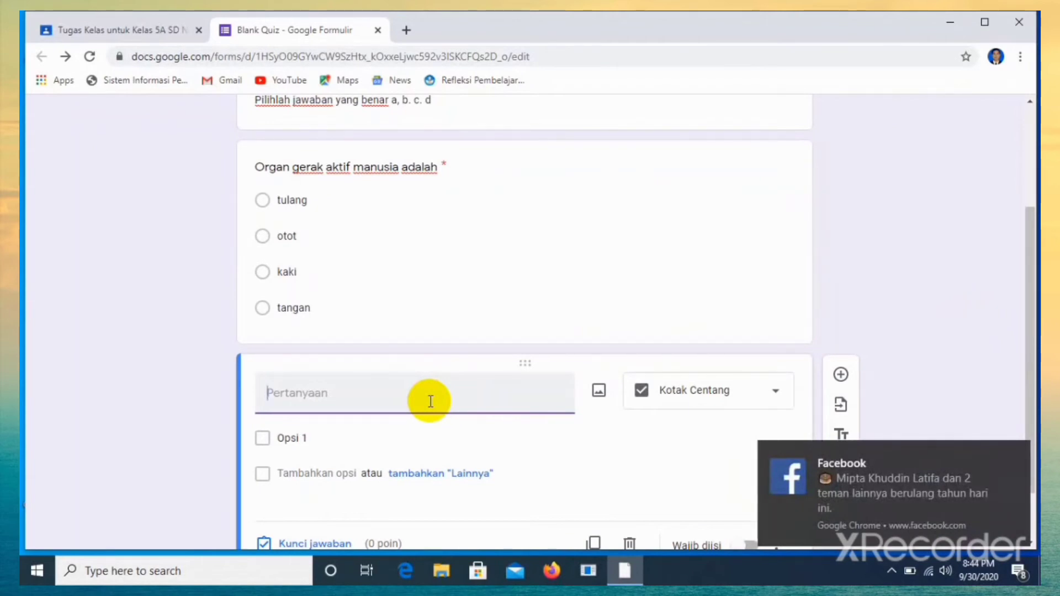
text(Manusu)
key(BackSpace)
key(BackSpace)
key(BackSpace)
key(BackSpace)
key(BackSpace)
key(BackSpace)
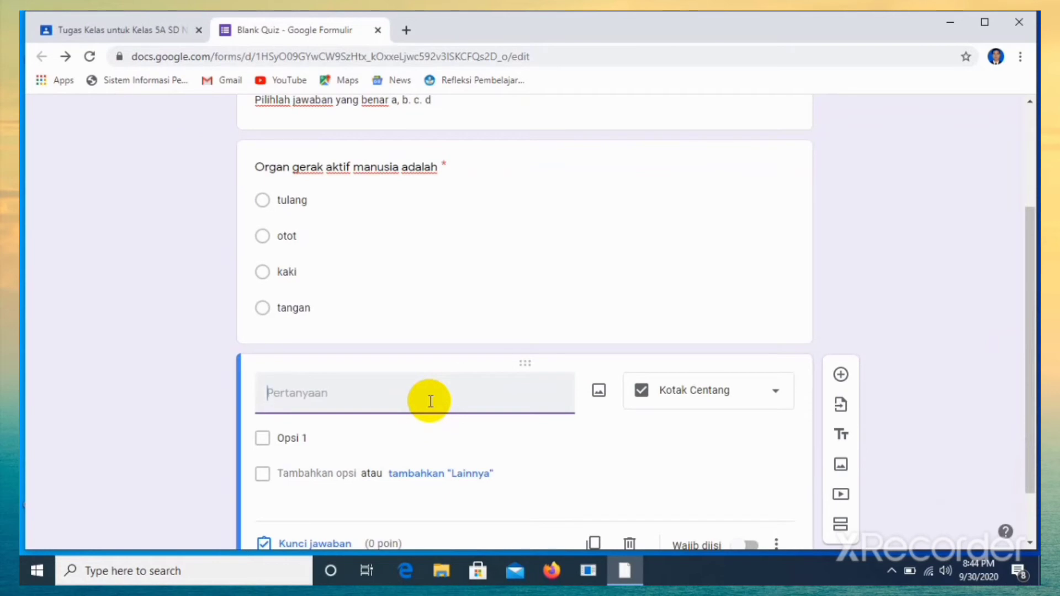
text(Ciri)
text(makhluk )
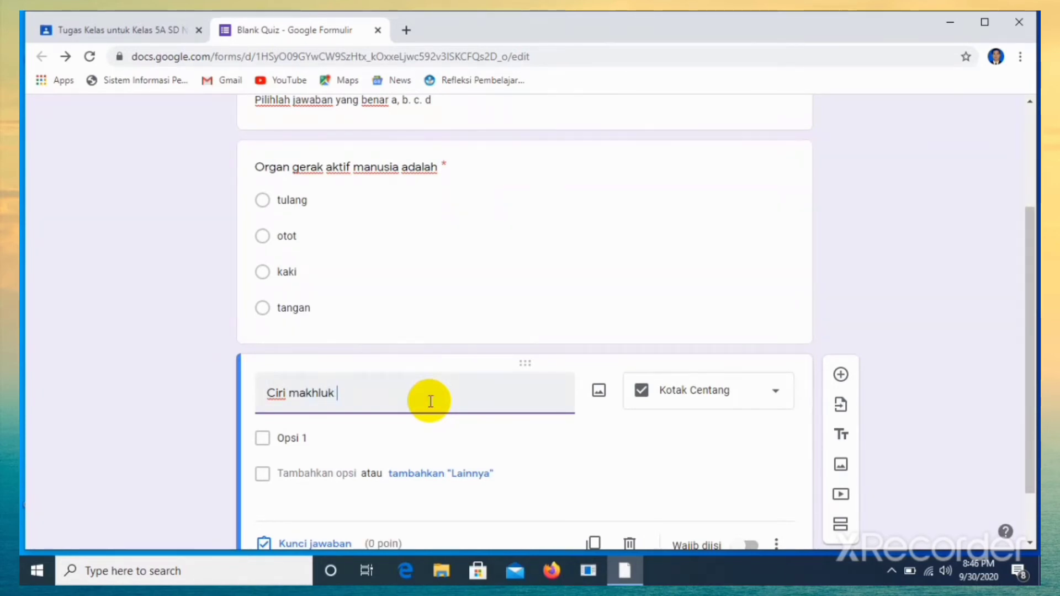
text(hidup)
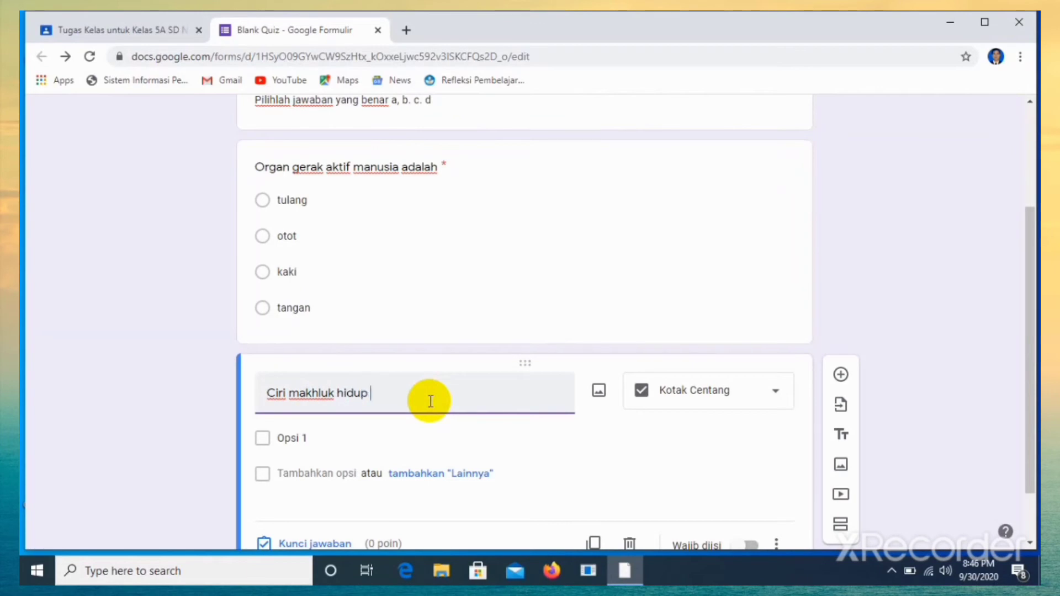
text(adalah)
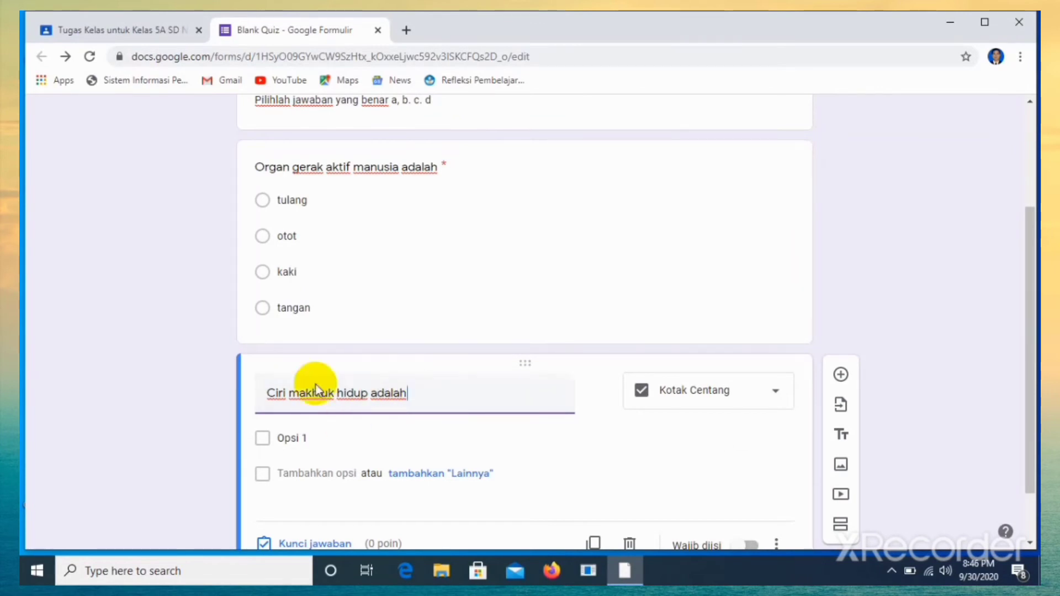
Step: Replace the second question's placeholder option "Opsi 1" with "bernafas"
click(266, 441)
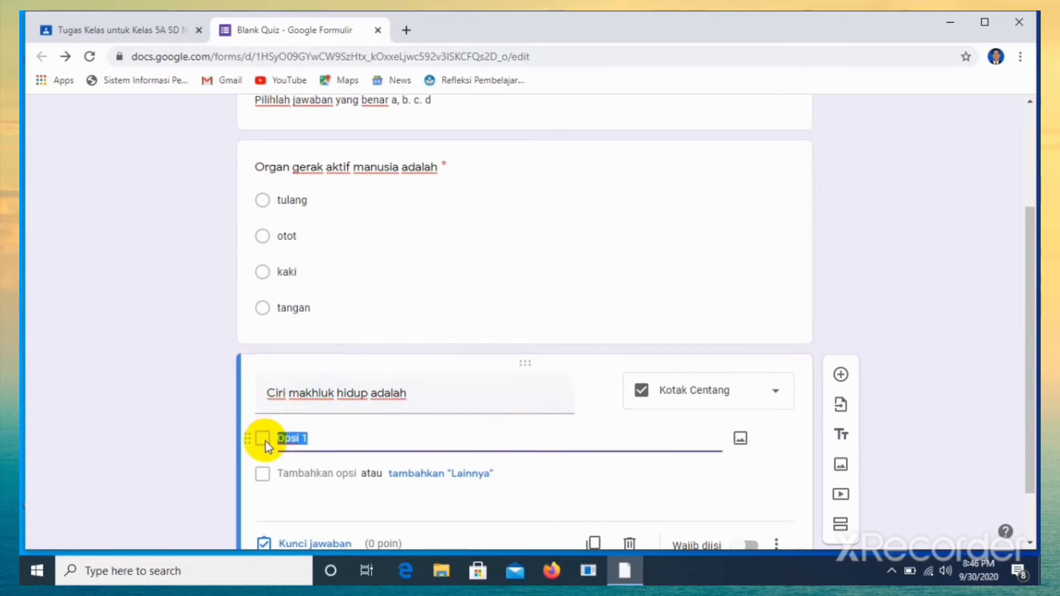
click(322, 445)
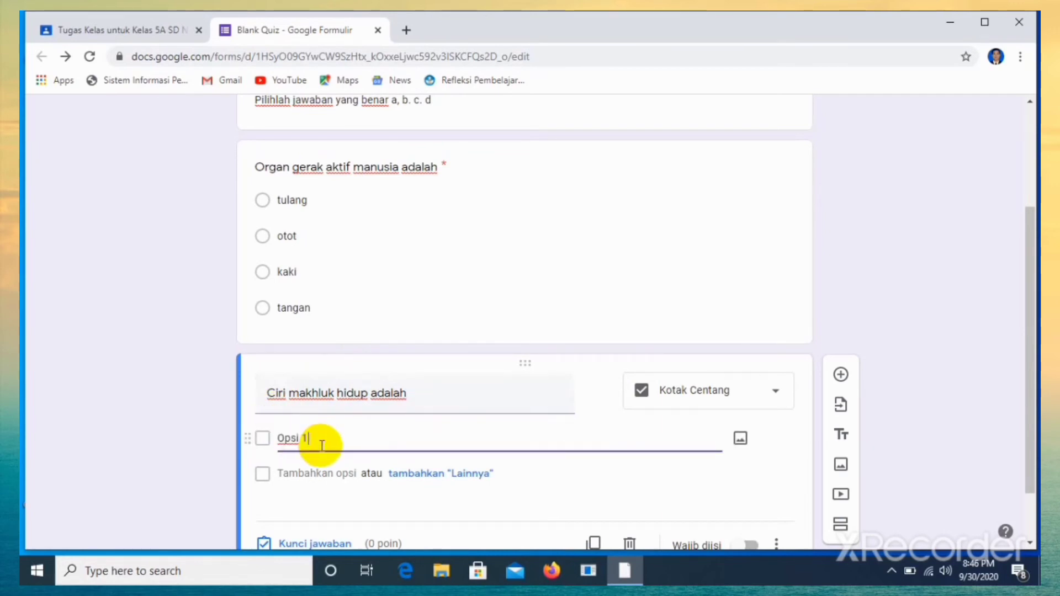
key(BackSpace)
key(BackSpace)
key(BackSpace)
key(BackSpace)
key(BackSpace)
text(bernafas)
Step: Add "bergerak" as the second answer option of the checkbox question
click(308, 473)
text(ne)
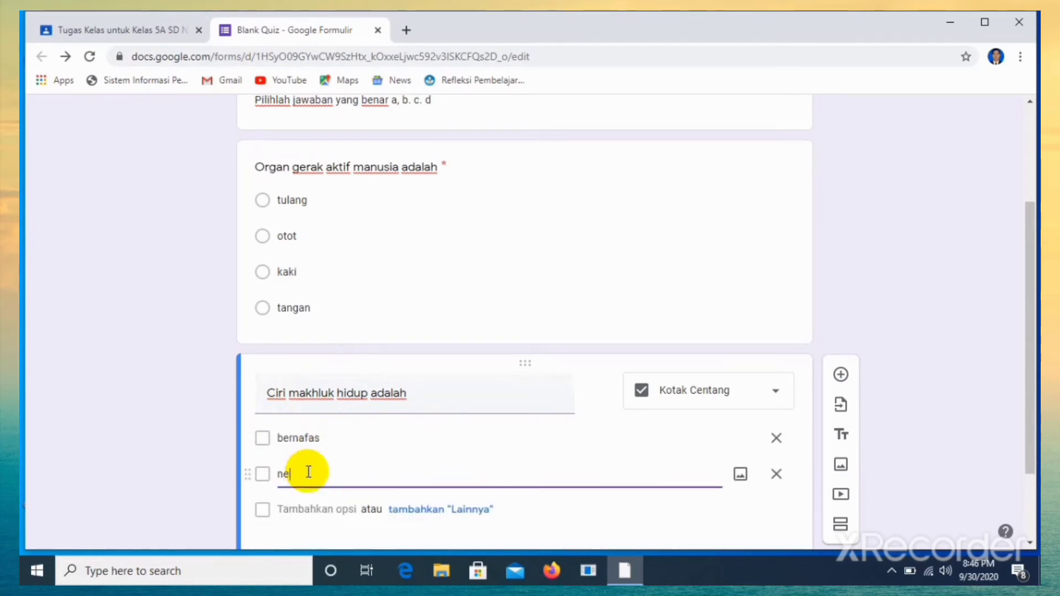
key(BackSpace)
key(BackSpace)
key(BackSpace)
text(ge)
key(BackSpace)
key(BackSpace)
text(bergerak)
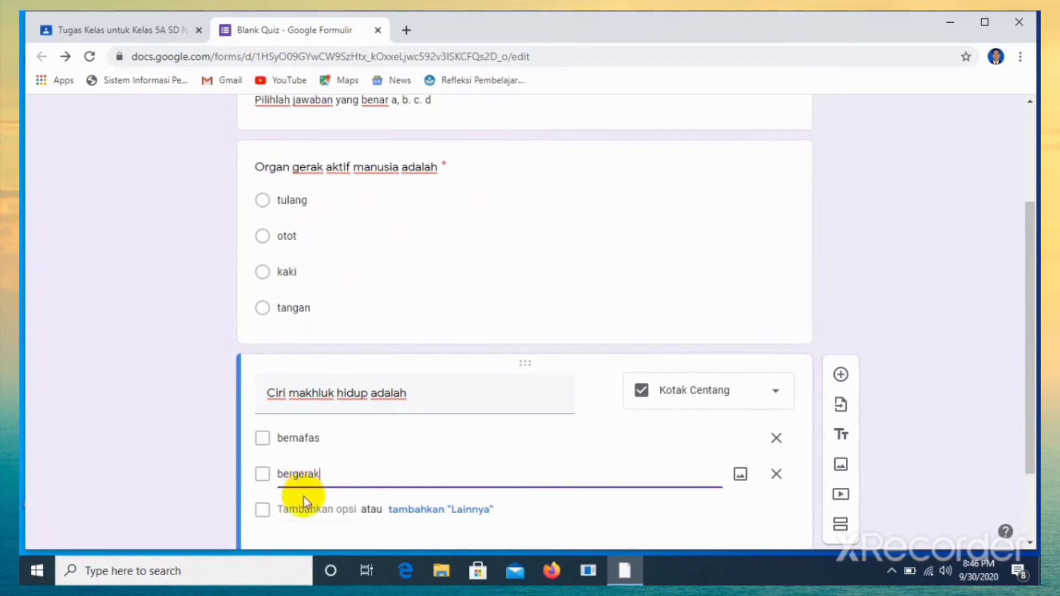
Step: Add "berkembang biak" and "berenang" as the third and fourth answer options of the checkbox question
click(304, 502)
text(berkembang biak)
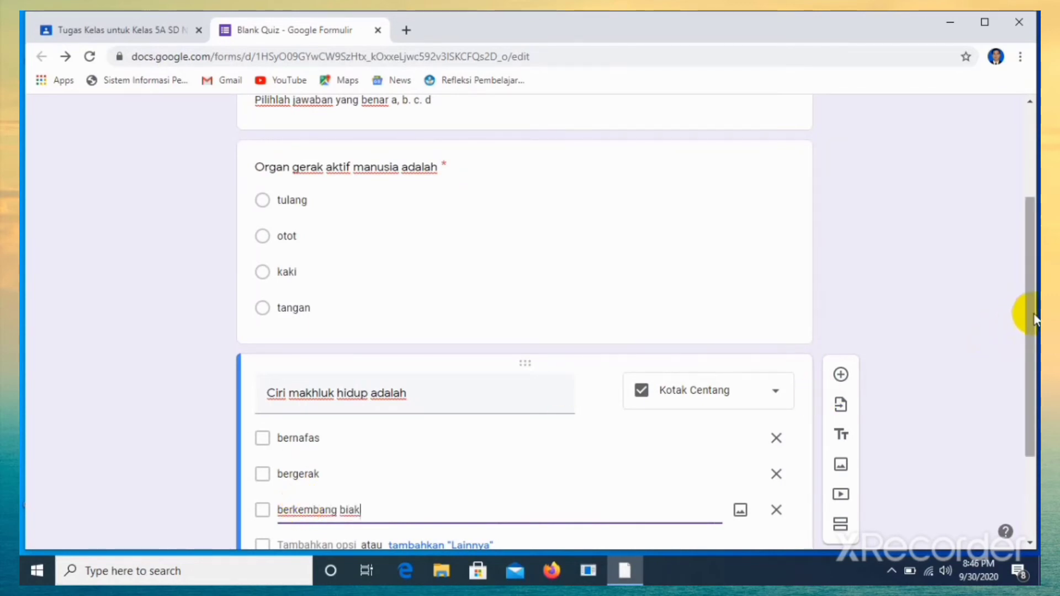
drag(1034, 319, 1022, 379)
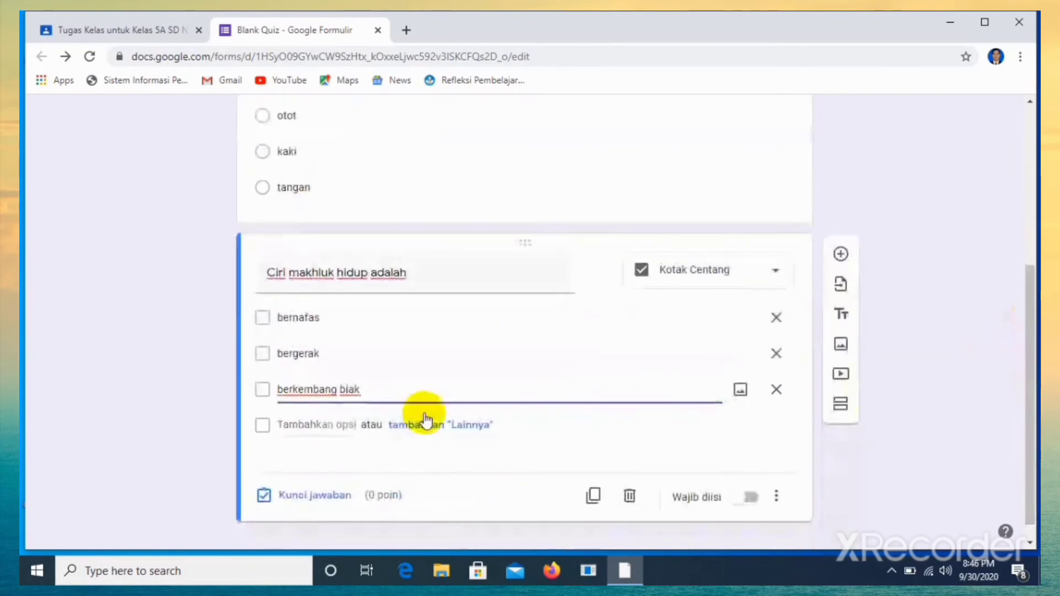
click(353, 426)
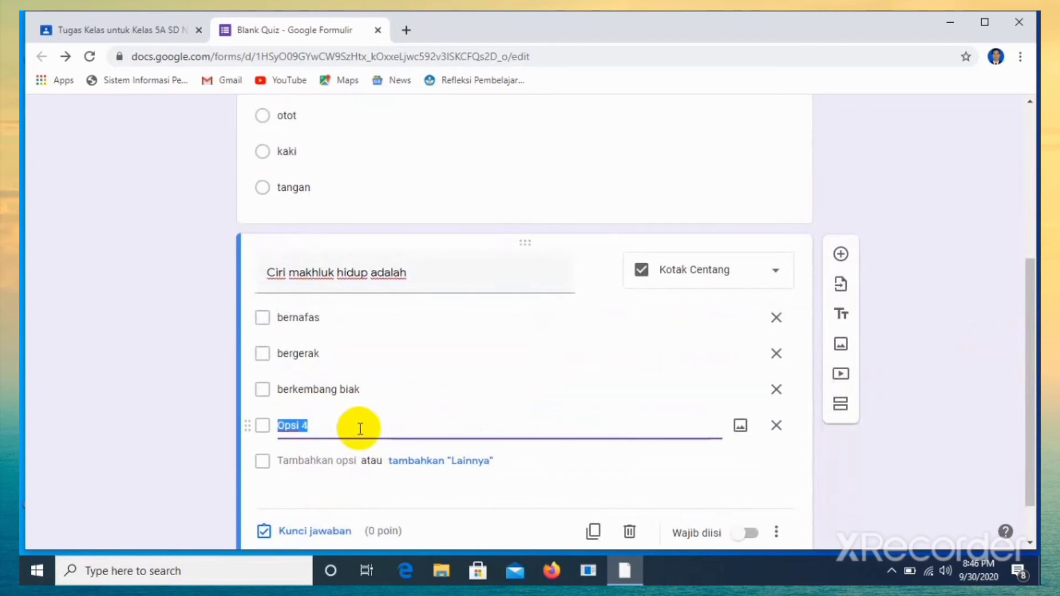
text(makan)
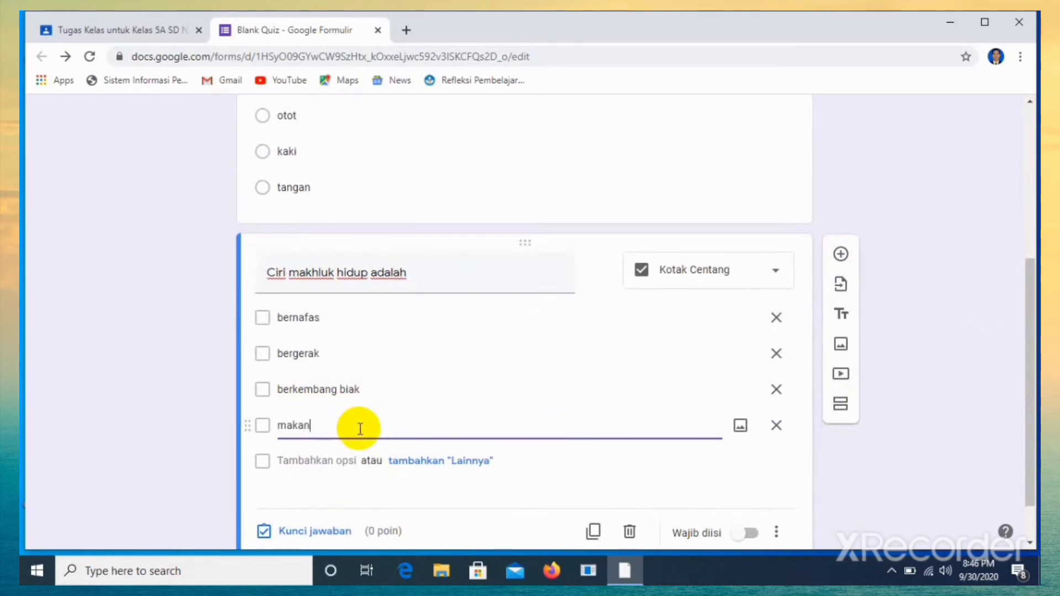
key(BackSpace)
key(BackSpace)
key(BackSpace)
key(BackSpace)
key(BackSpace)
text(berenagng)
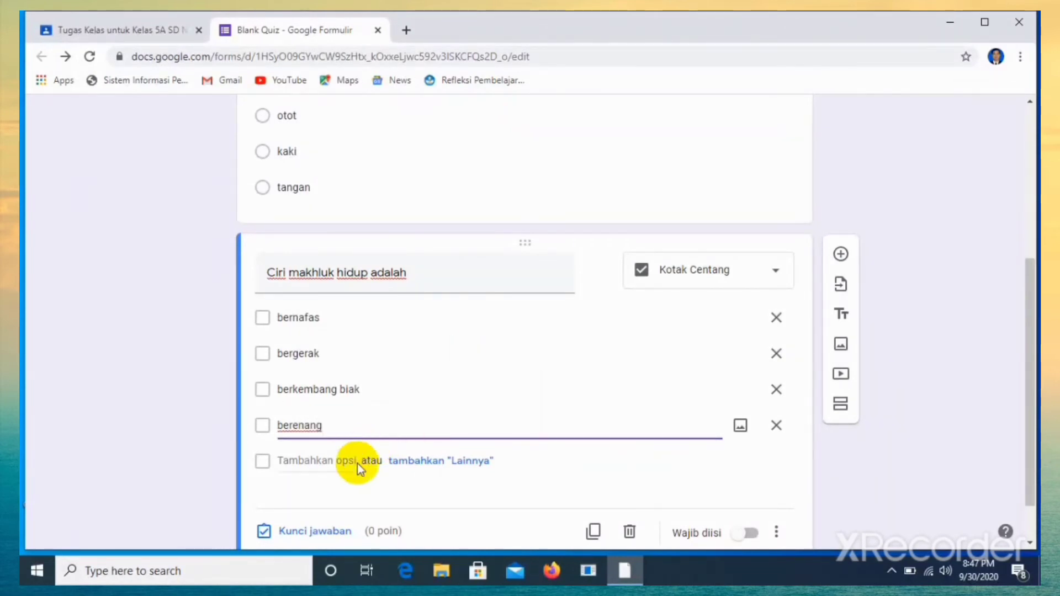
Step: Open the answer key of the checkbox question and set its score to 10 points
click(337, 531)
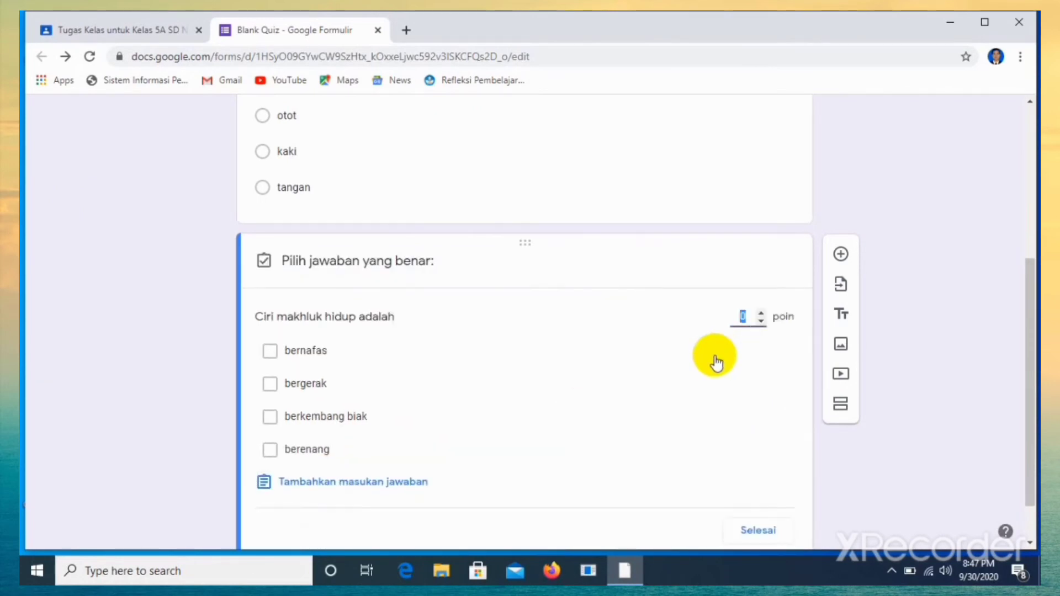
click(752, 317)
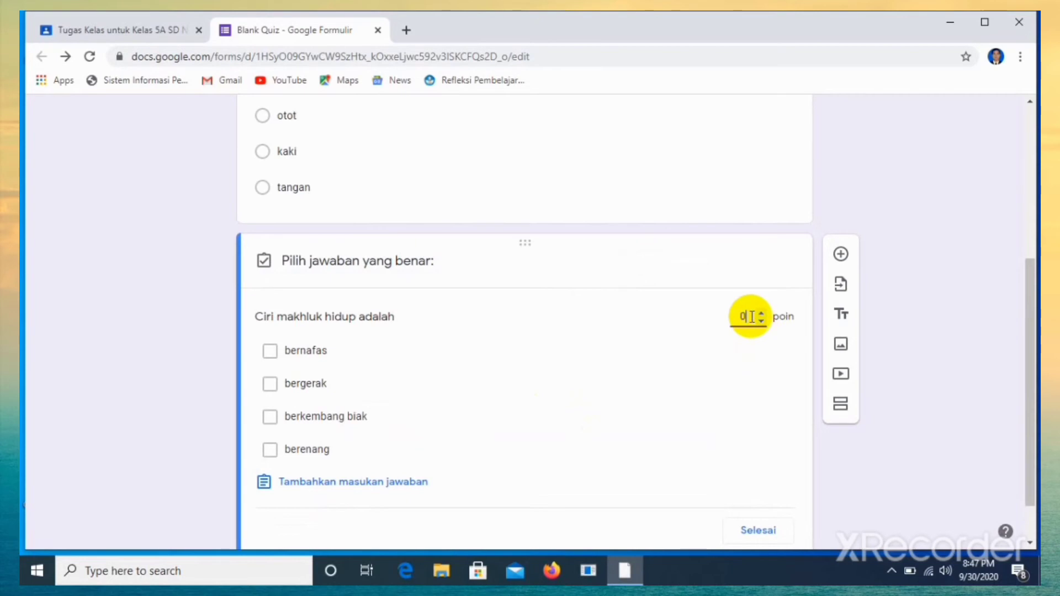
text(10)
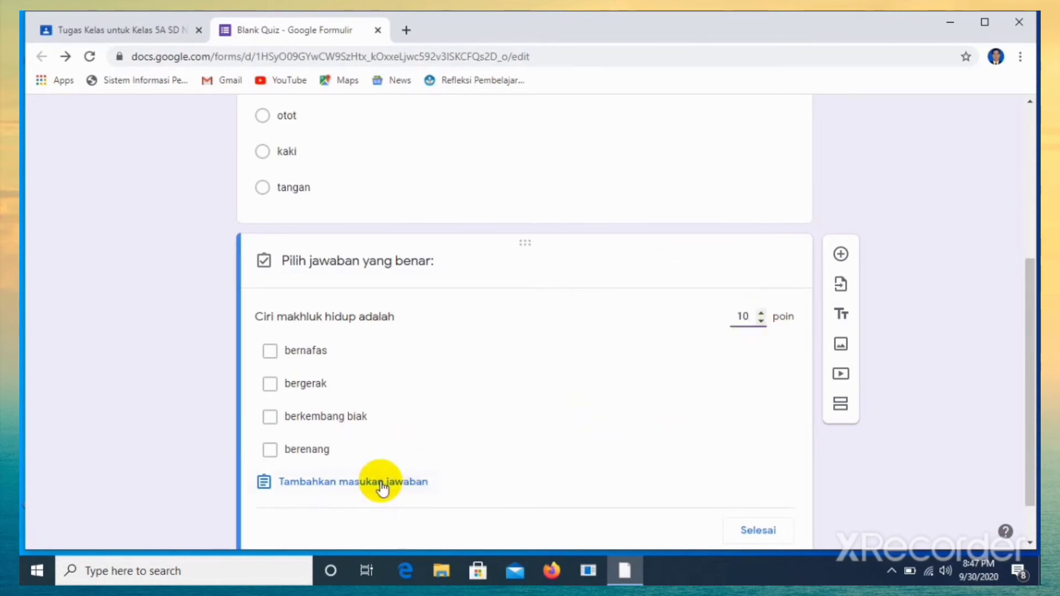
Step: Mark "bernafas", "bergerak" and "berkembang biak" as the correct answers of the checkbox question
click(270, 354)
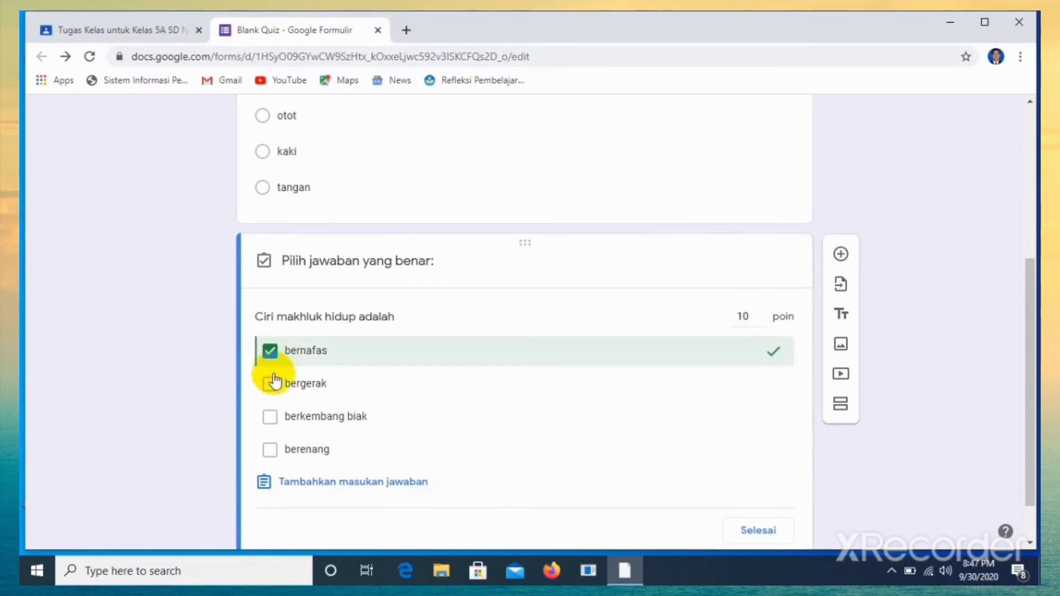
click(271, 385)
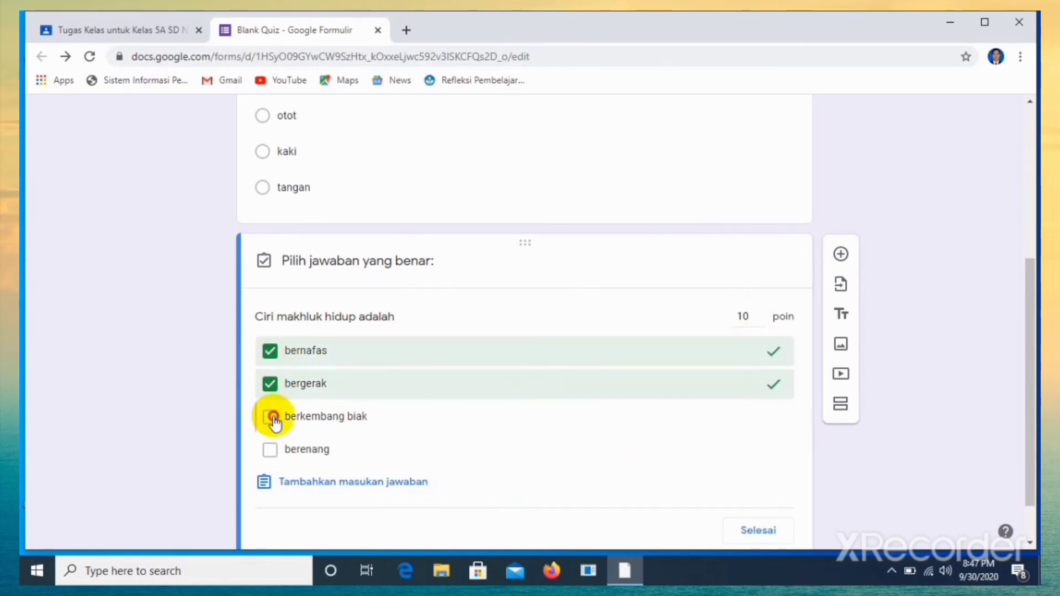
click(270, 417)
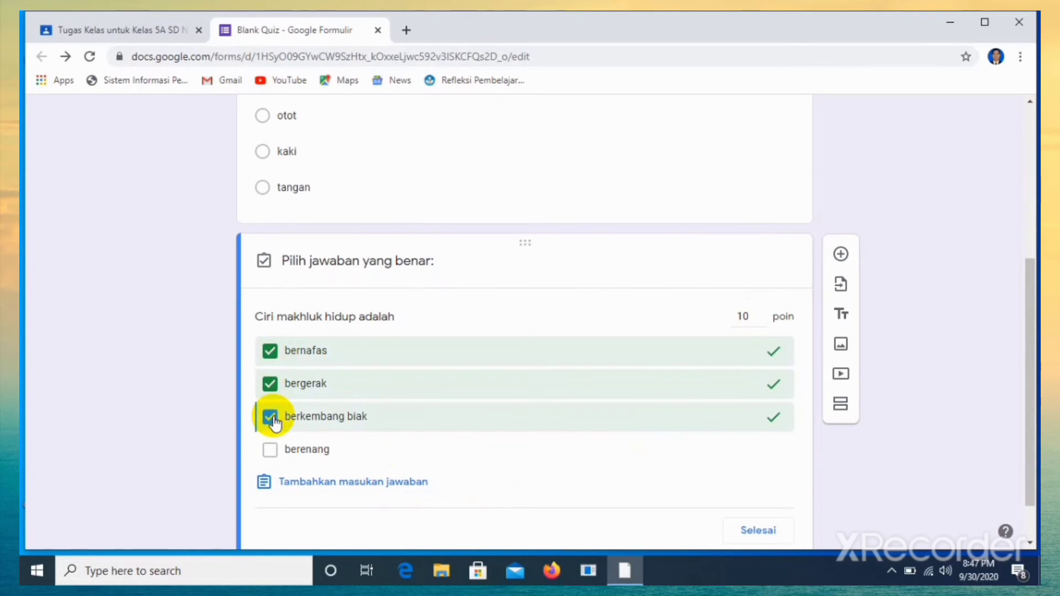
click(394, 489)
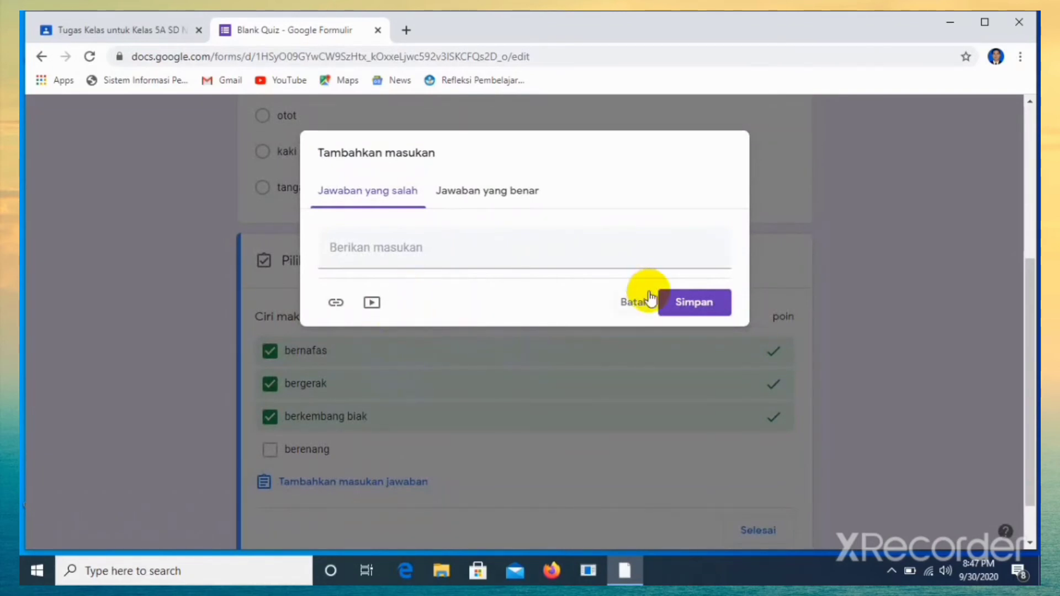
click(633, 303)
Step: Clear the correct-answer marks from "bernafas", "bergerak" and "berkembang biak"
click(274, 353)
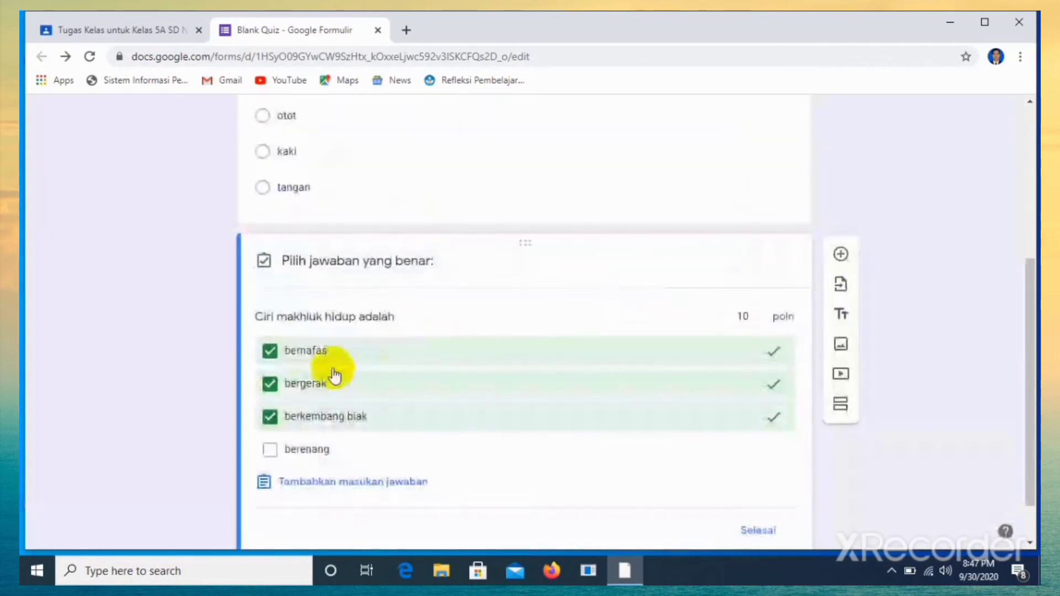
click(271, 386)
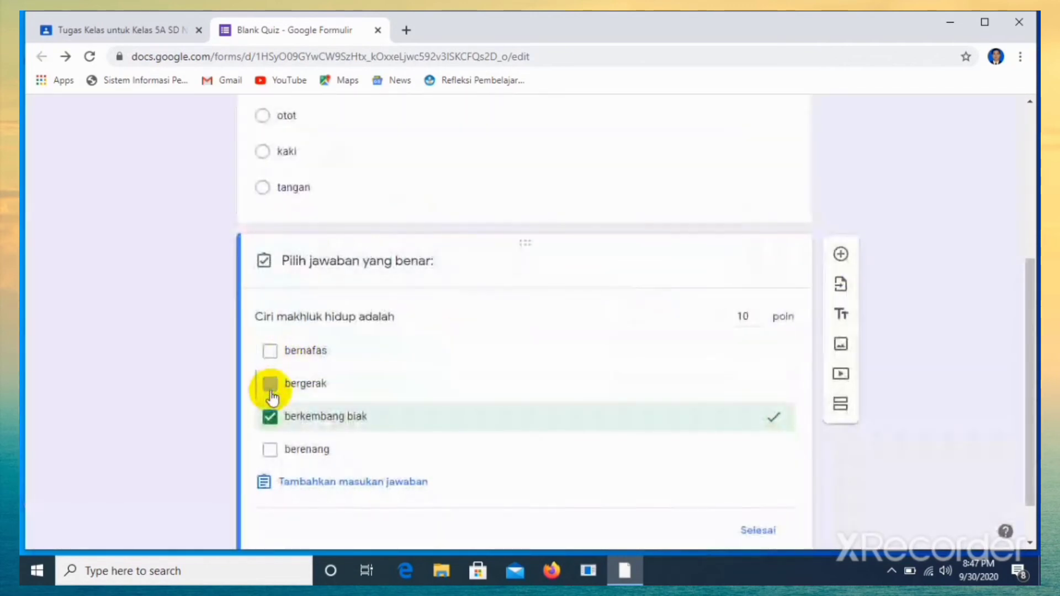
click(269, 418)
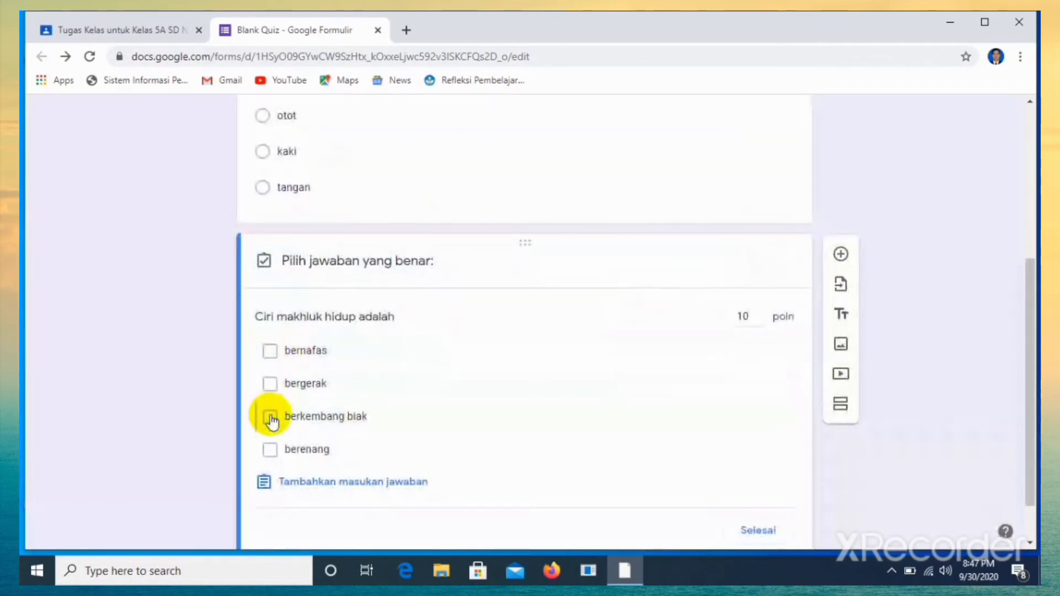
Step: Add "berenang" as the feedback for incorrect answers (Jawaban yang salah) to the checkbox question
click(321, 485)
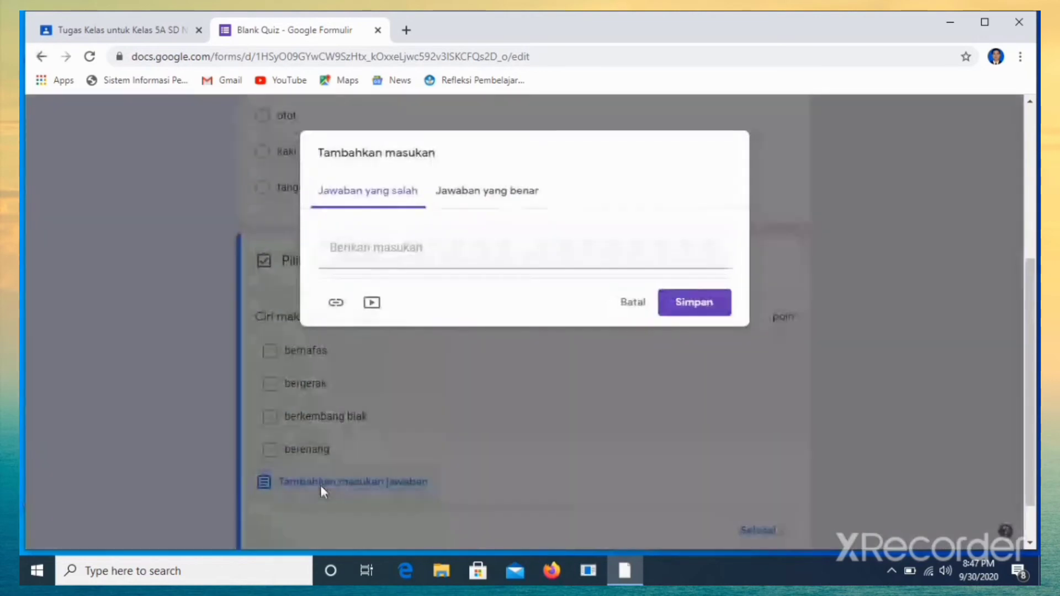
click(426, 243)
text(bere)
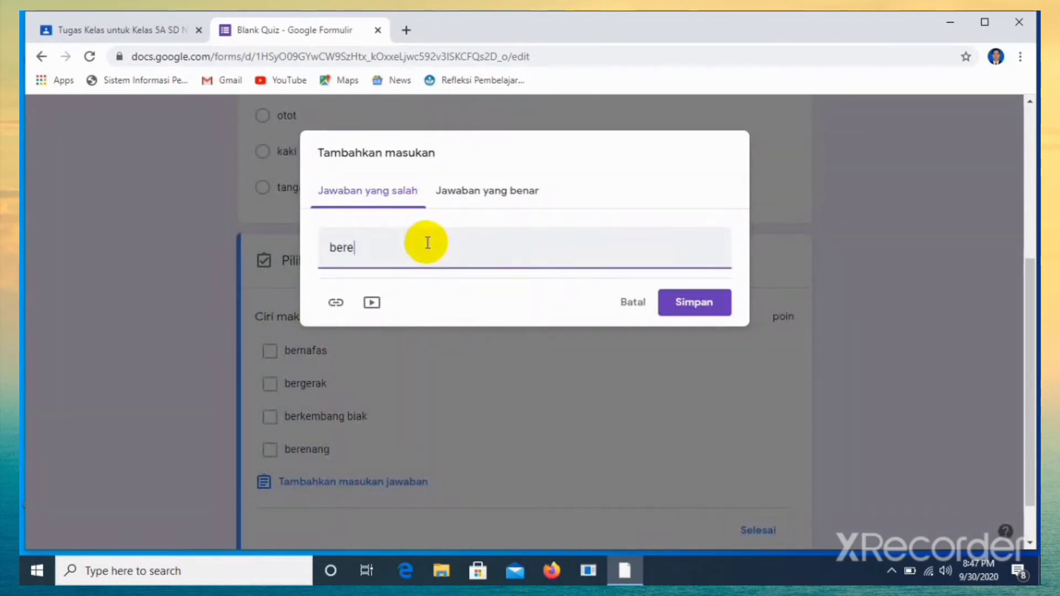
text(nang)
Step: Enter "bernafas, bergerak, berkembang biak" as the feedback for correct answers (Jawaban yang benar) and save the feedback
click(476, 209)
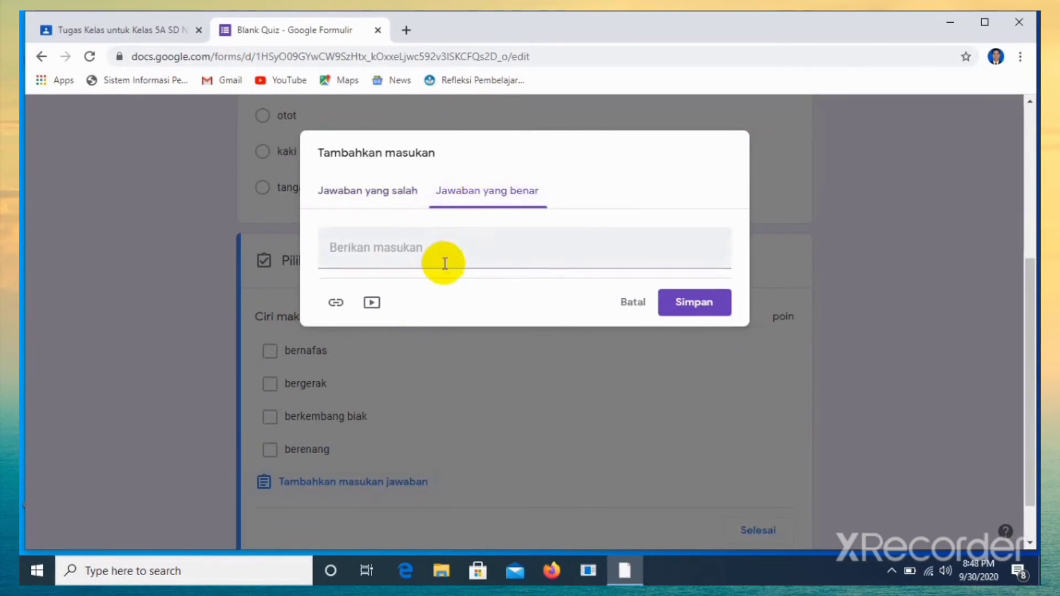
click(428, 249)
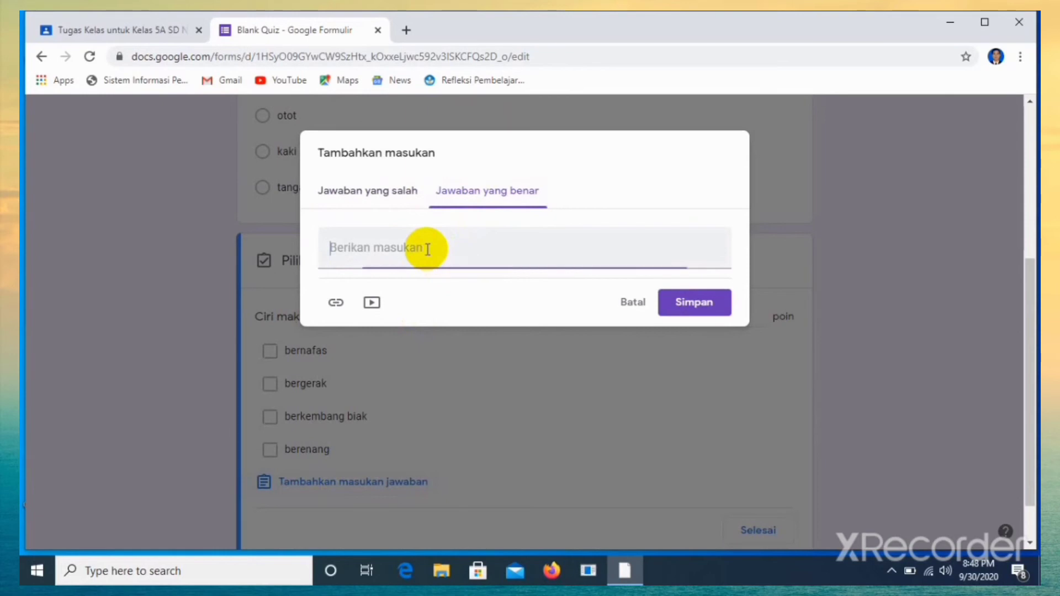
text(ber)
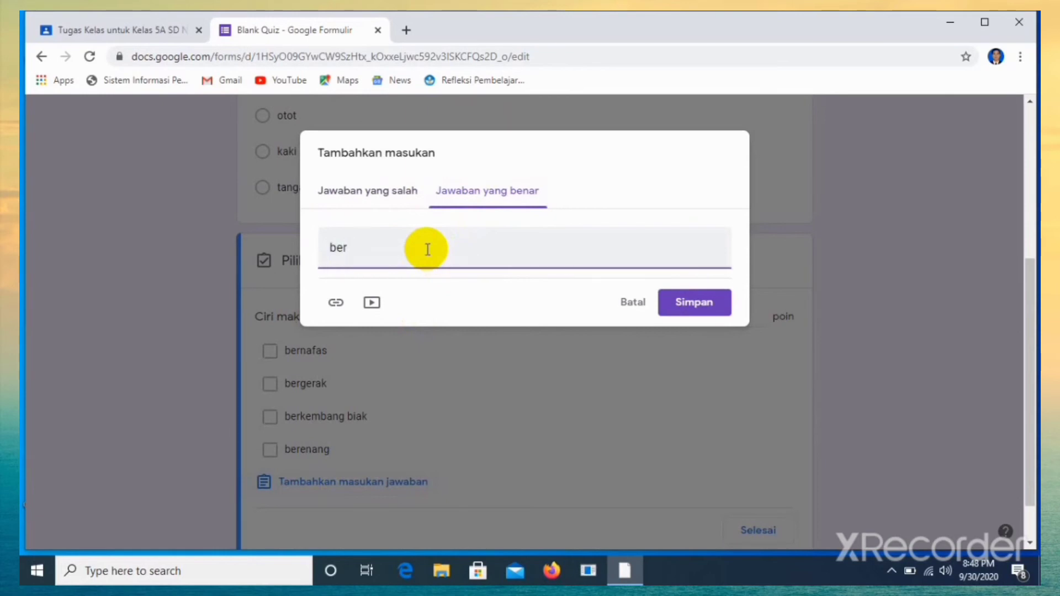
text(nafas,)
text(bere)
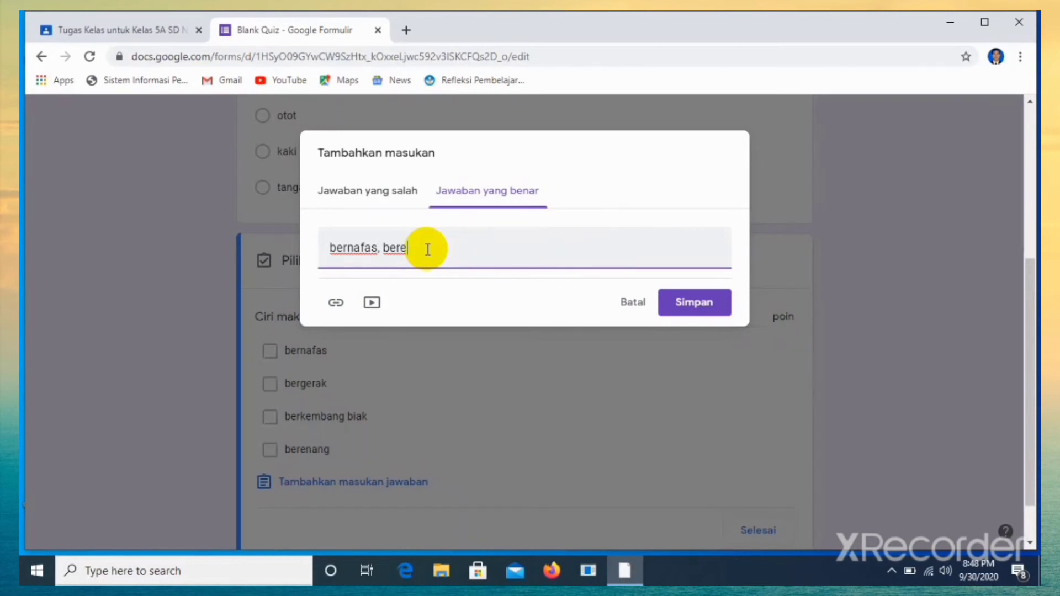
text(na)
key(BackSpace)
key(BackSpace)
key(BackSpace)
text(gerak, berkembang b)
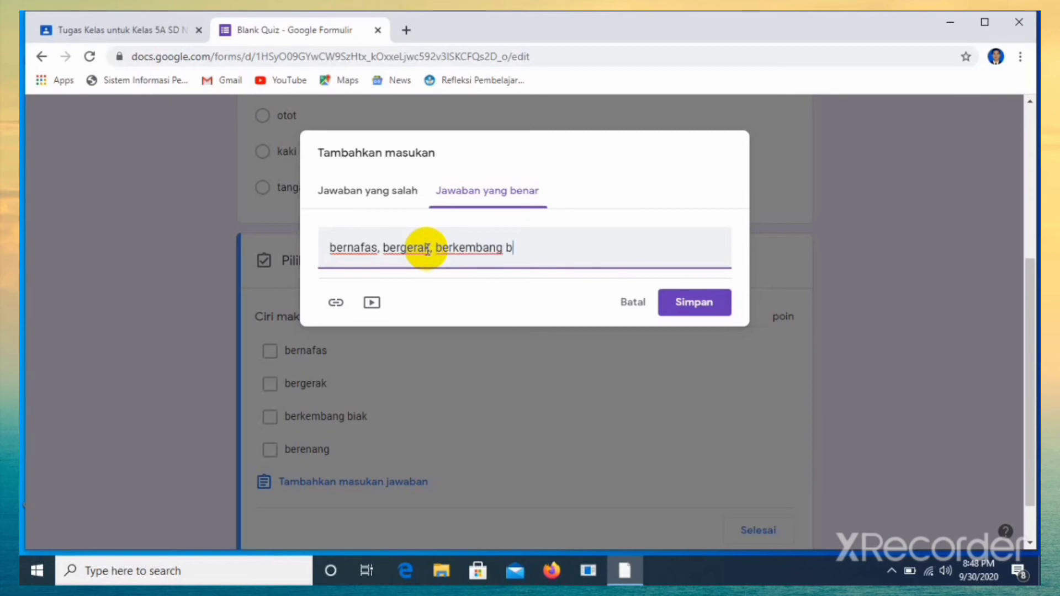
text(iak)
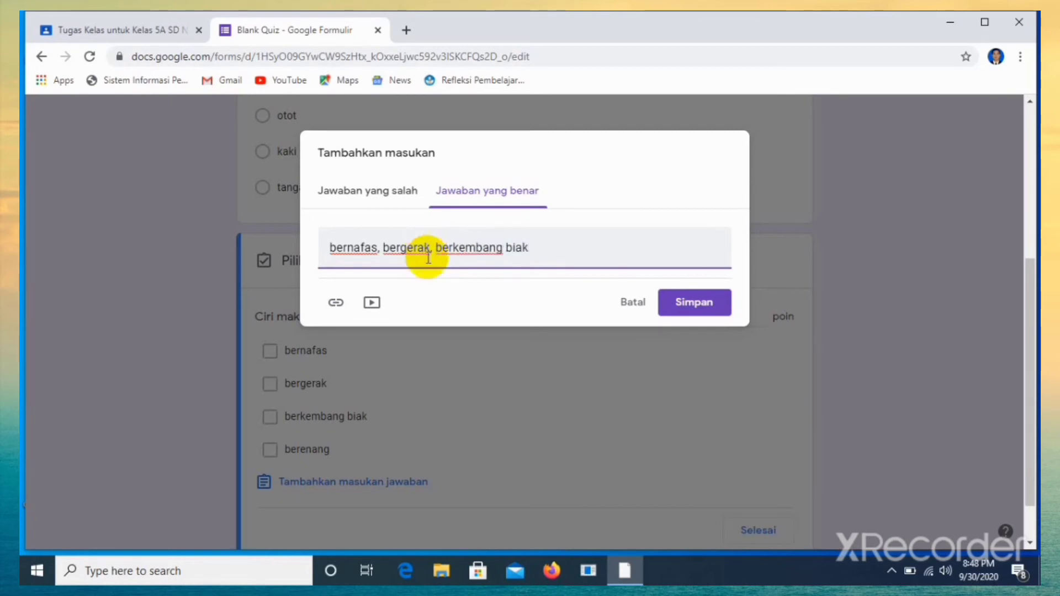
click(681, 313)
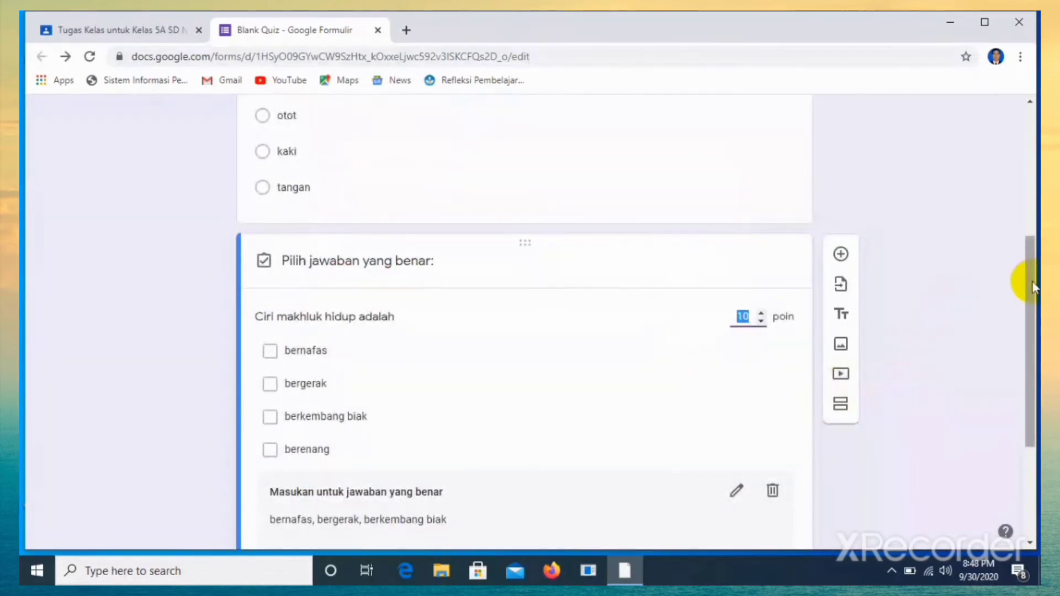
Step: Add a third question below the checkbox question and set its type to short answer (Jawaban singkat)
drag(1033, 283, 1025, 236)
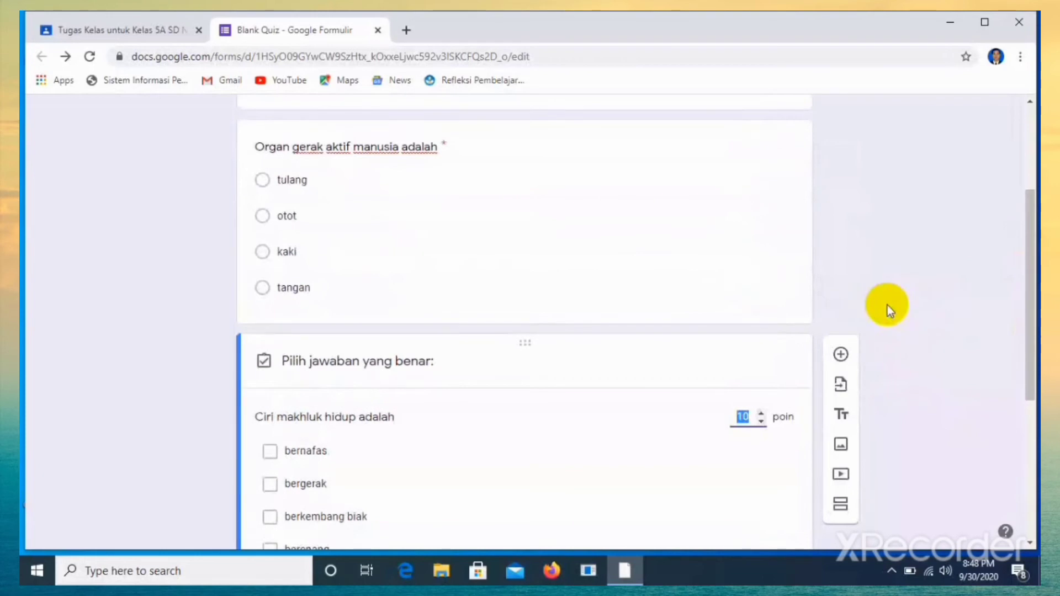
click(842, 356)
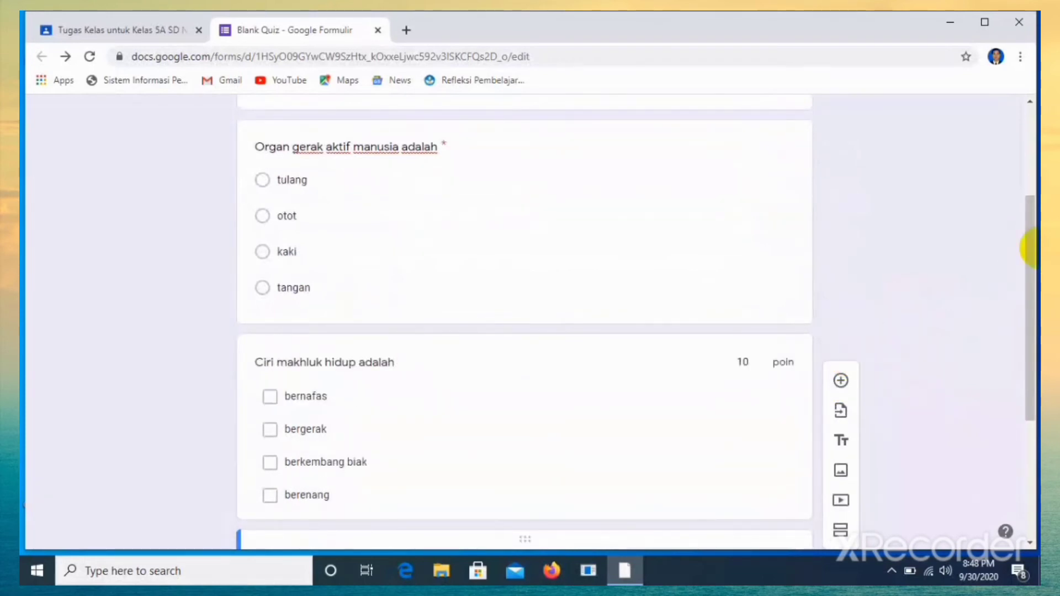
click(742, 407)
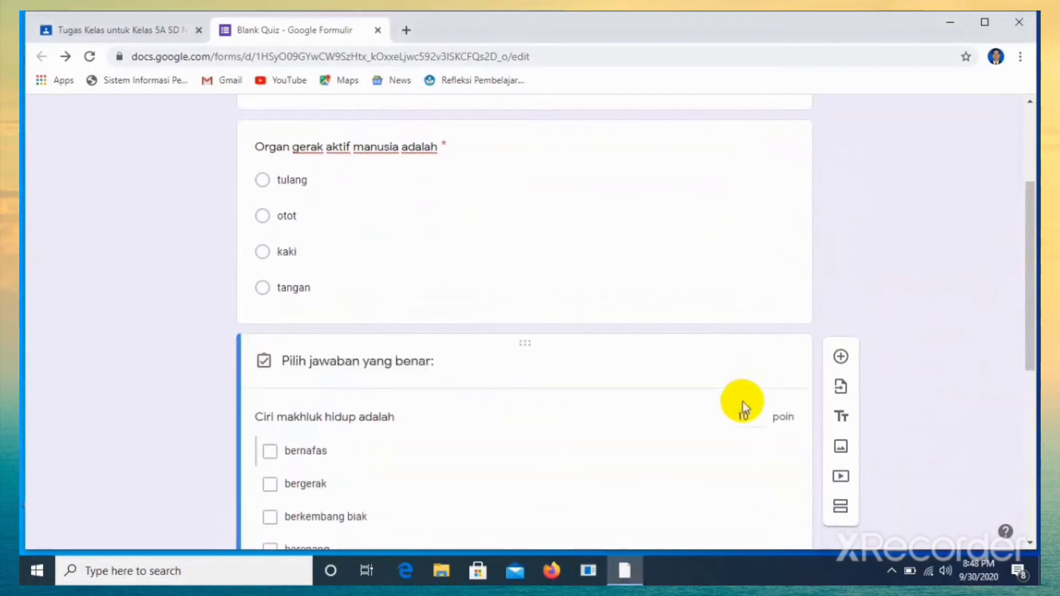
drag(1029, 242, 1030, 420)
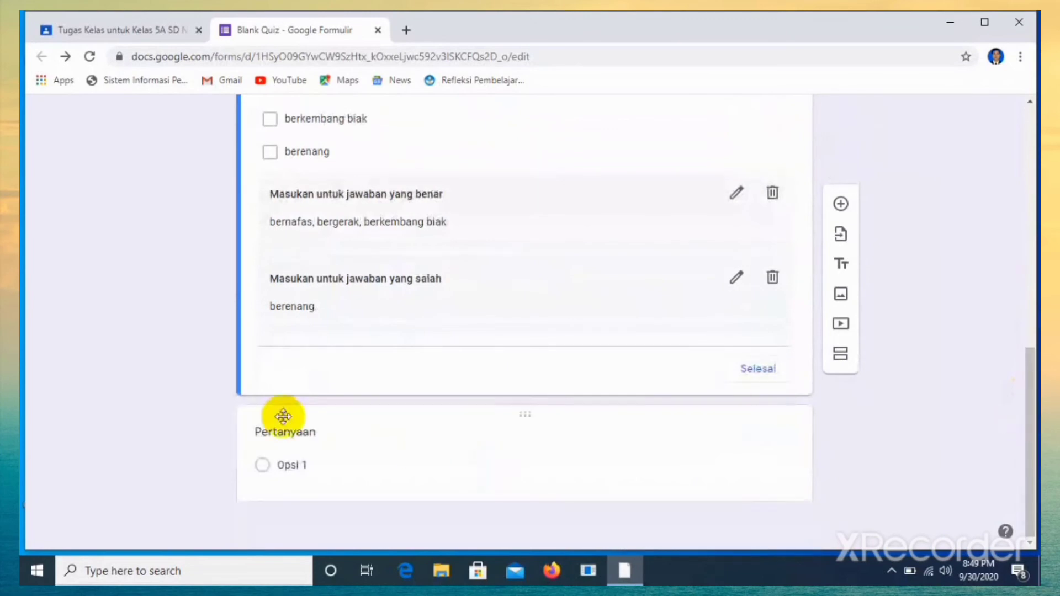
click(317, 433)
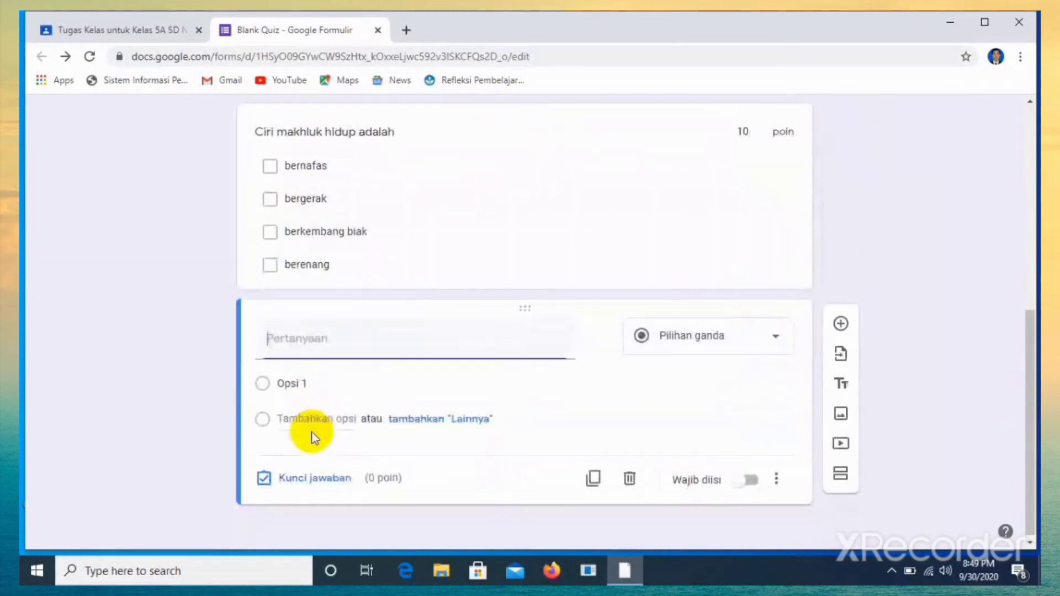
click(770, 340)
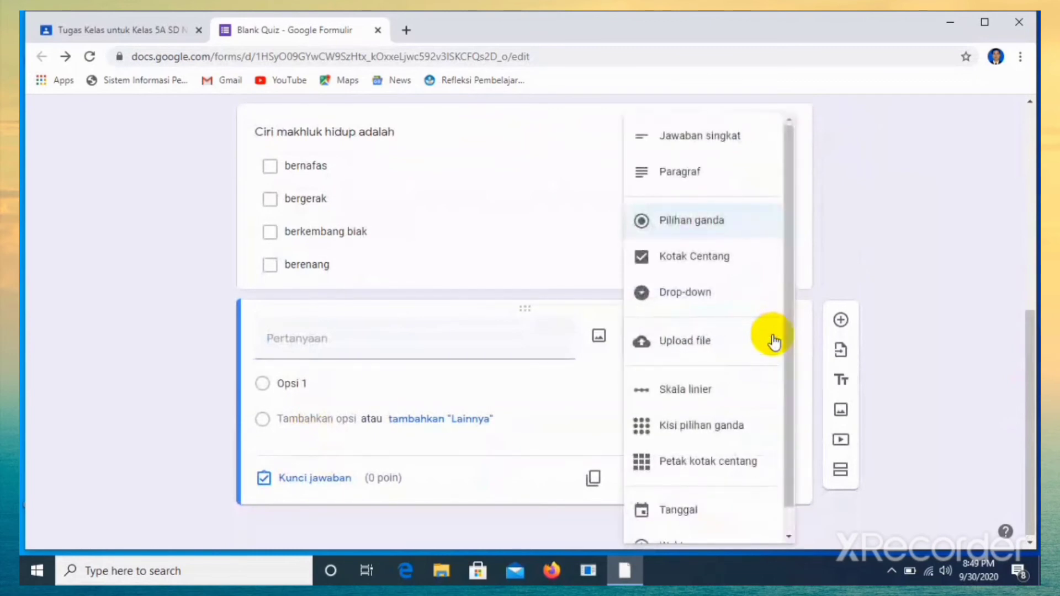
click(712, 148)
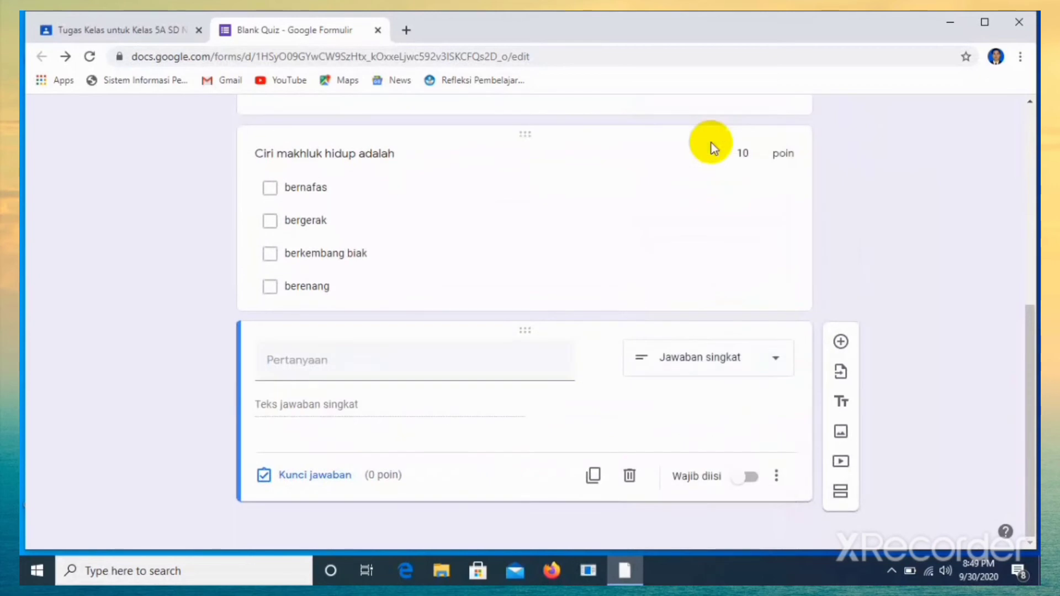
Step: Enter "Sesuatu yang harus kita peroleh disebut" as the text of the short-answer question
click(367, 367)
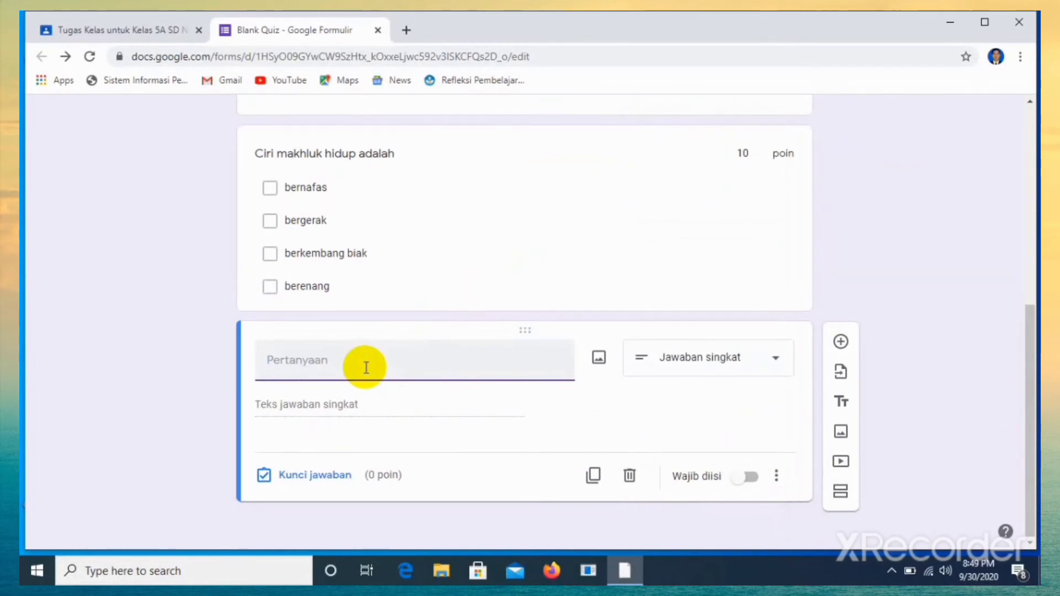
text(Sesy)
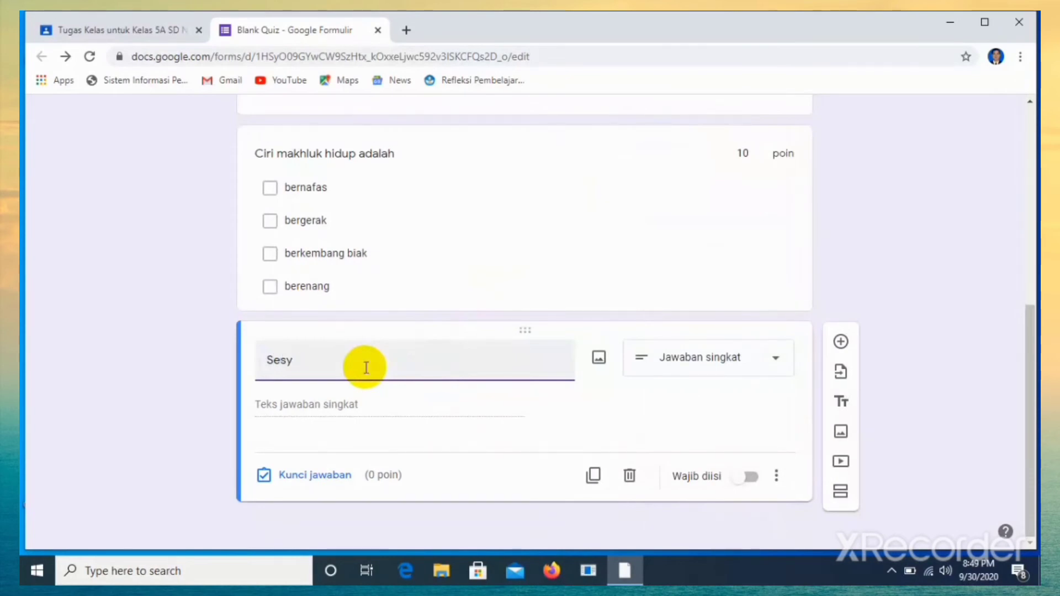
text(aa)
key(BackSpace)
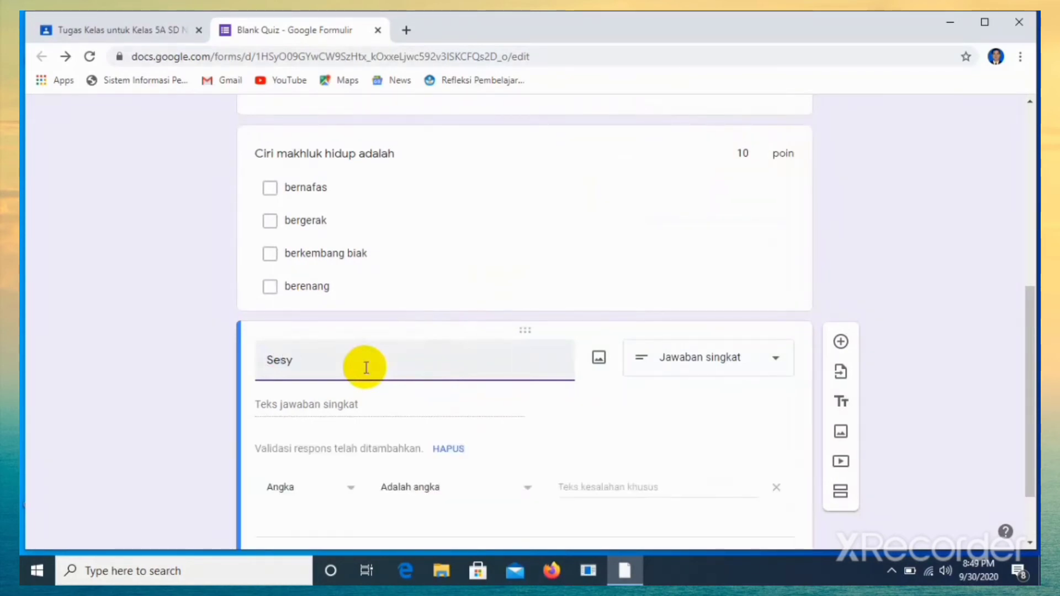
text(ua)
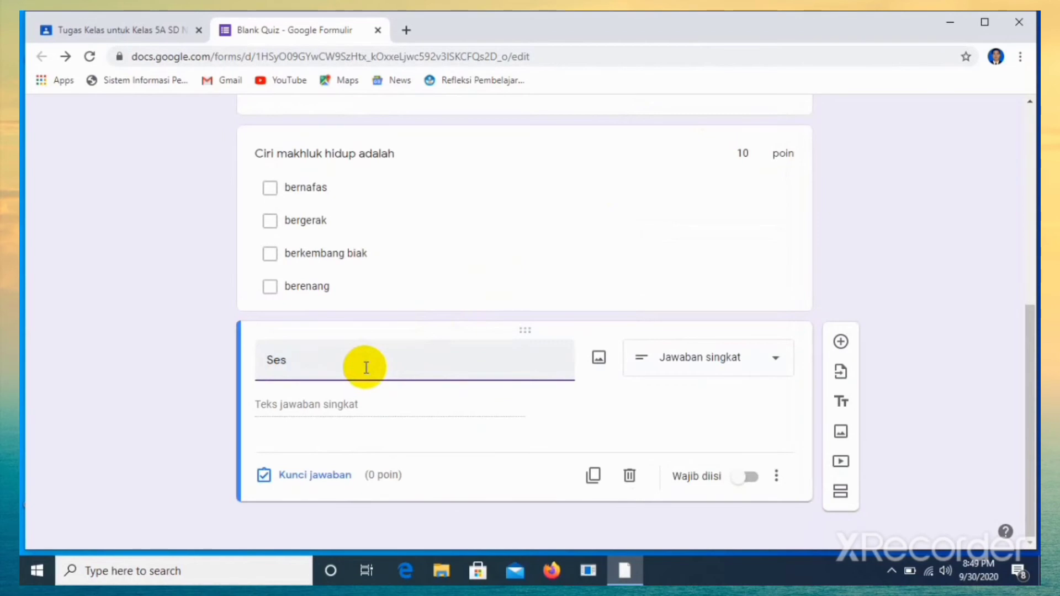
text(uatu yang har)
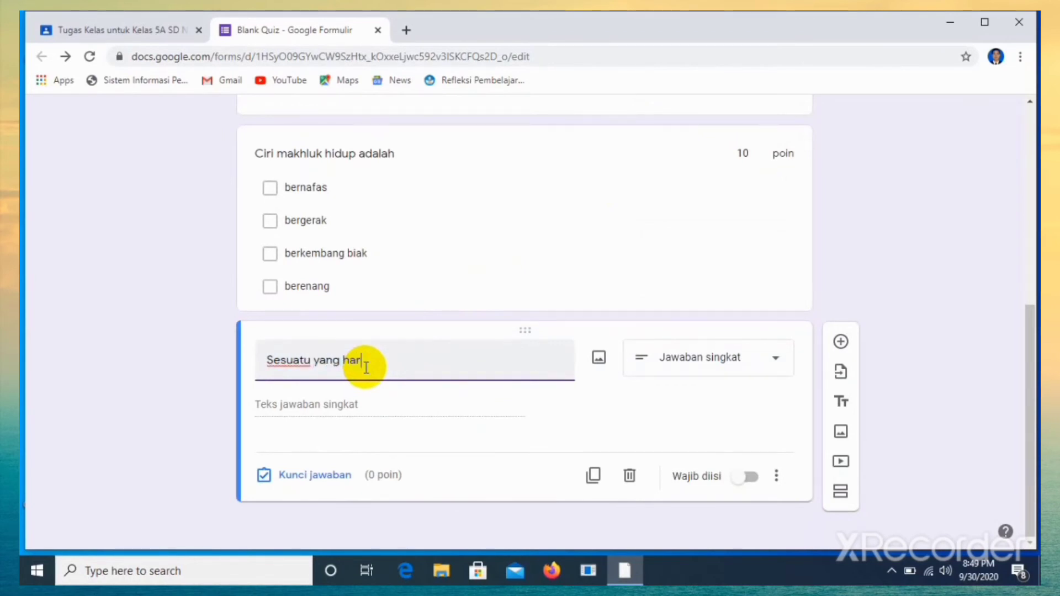
text(us kita peroleh)
text(dis)
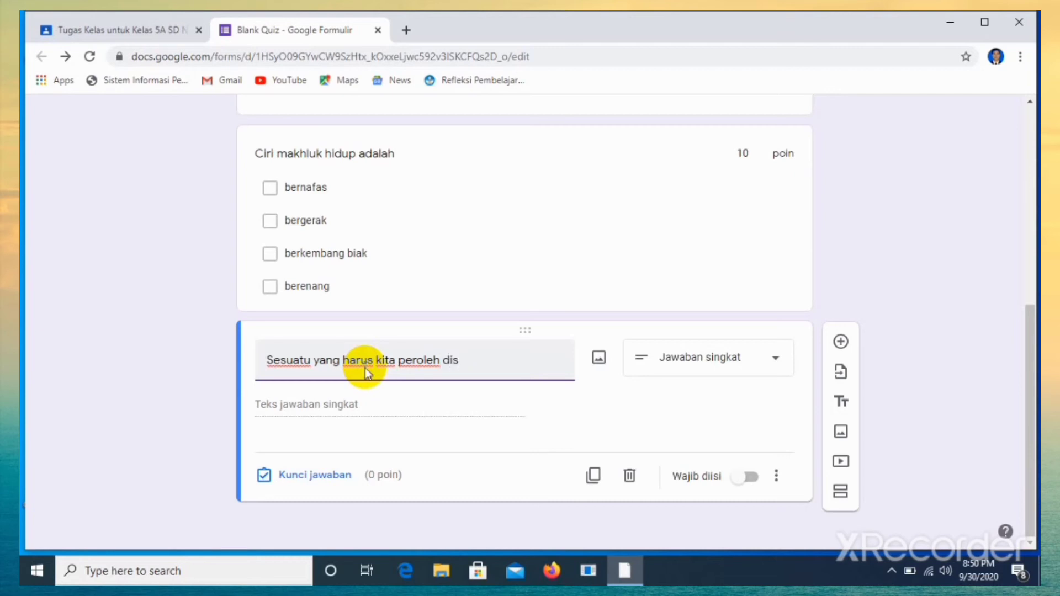
text(seut)
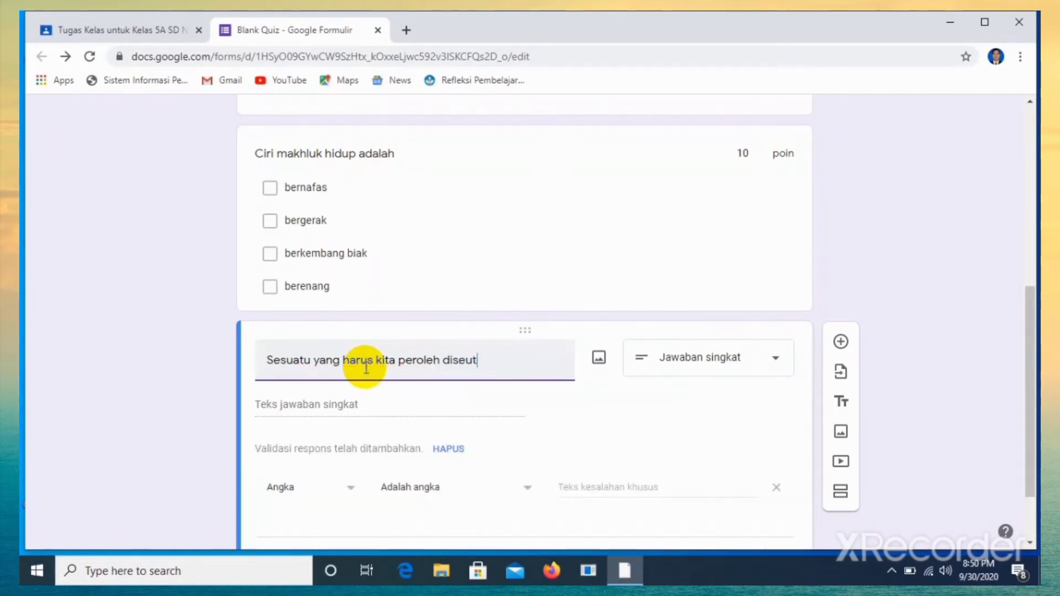
key(BackSpace)
key(BackSpace)
key(BackSpace)
text(e)
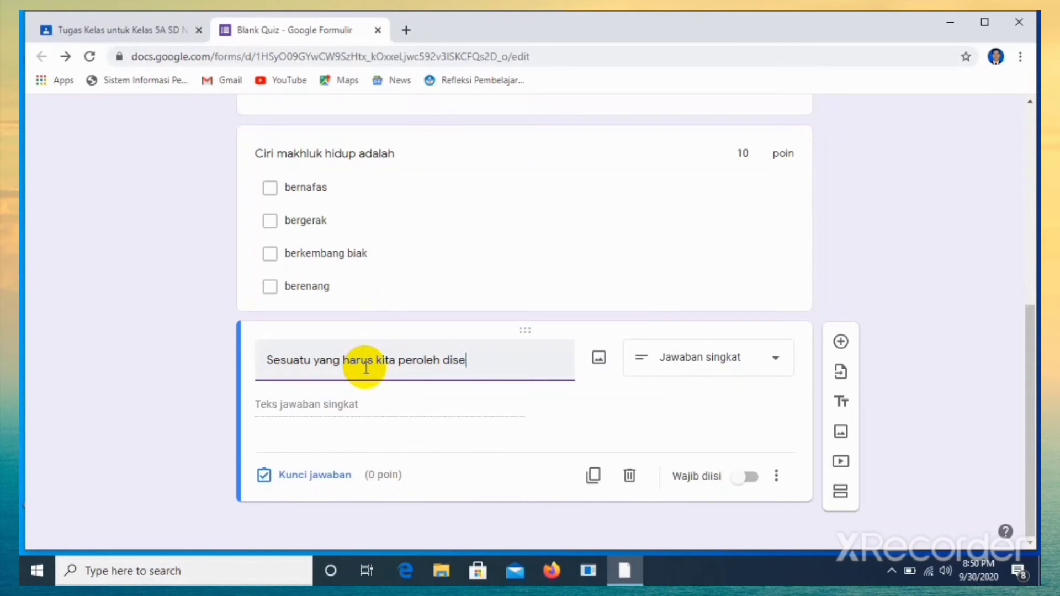
text(but)
click(342, 406)
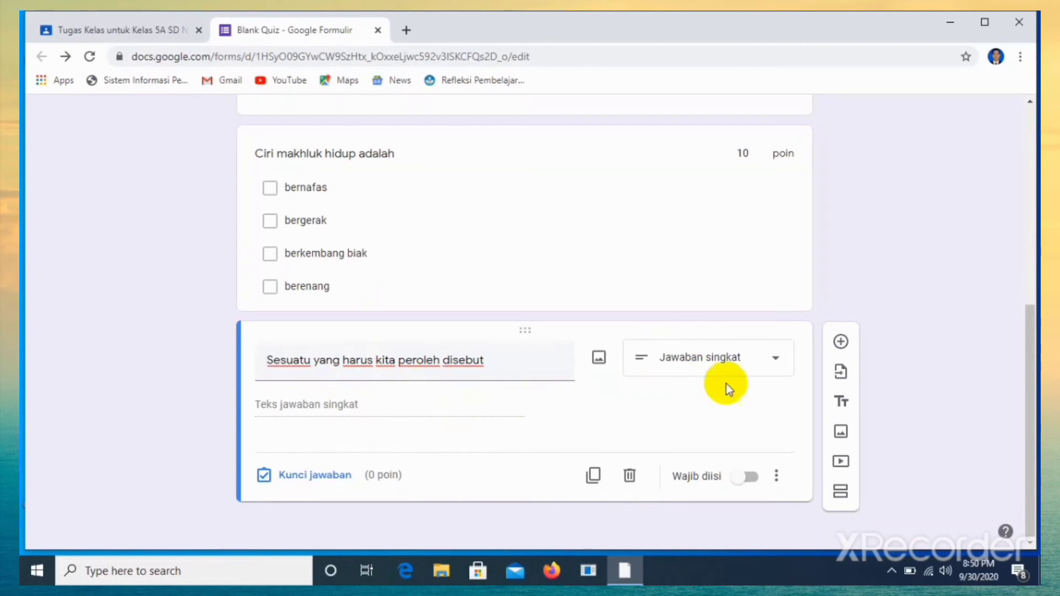
Step: Make the short-answer question required (Wajib diisi) and set its value to 10 points in the answer key
click(748, 478)
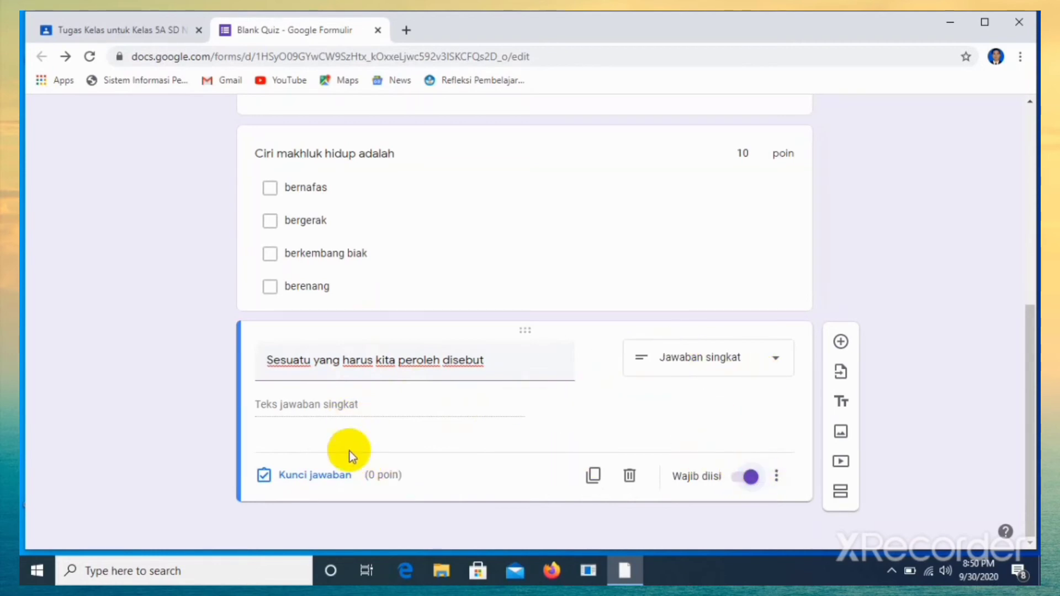
click(317, 475)
text(10)
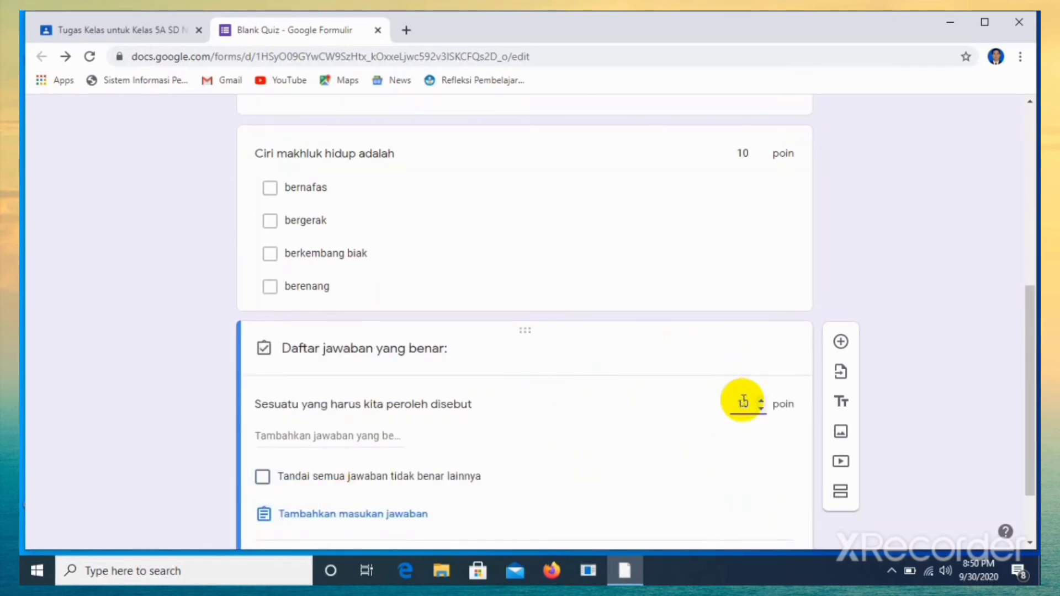
Step: Add "hak" as the answer feedback for the short-answer question, save it and finish the answer key
click(340, 515)
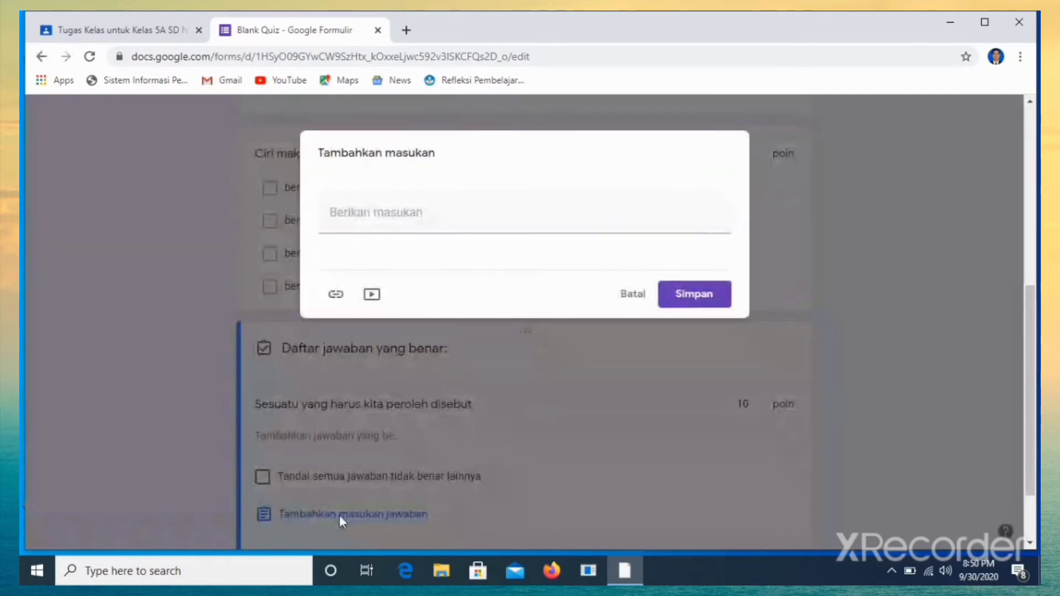
click(397, 221)
click(397, 221)
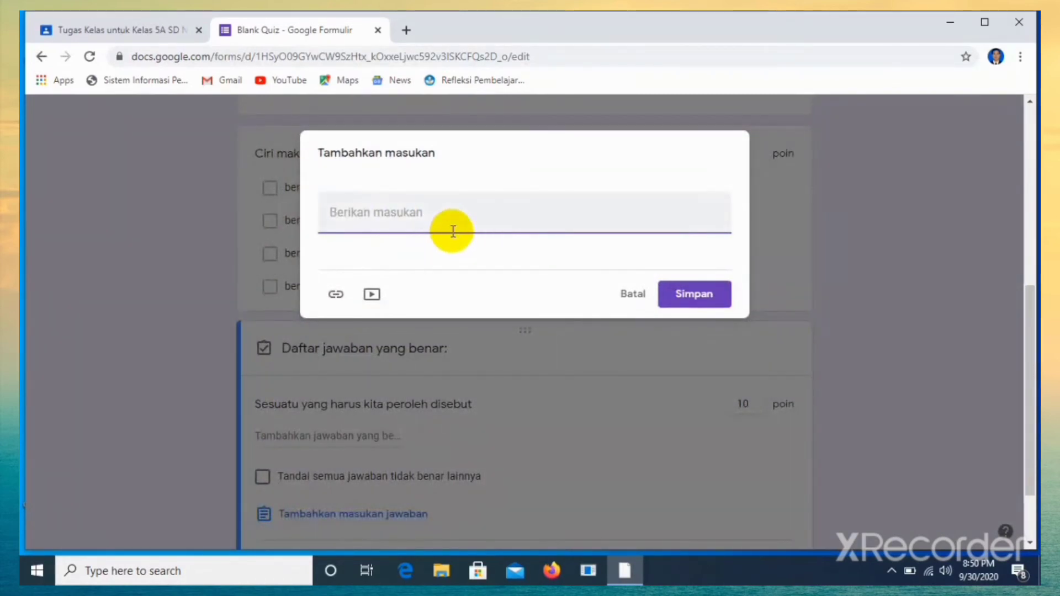
text(hak)
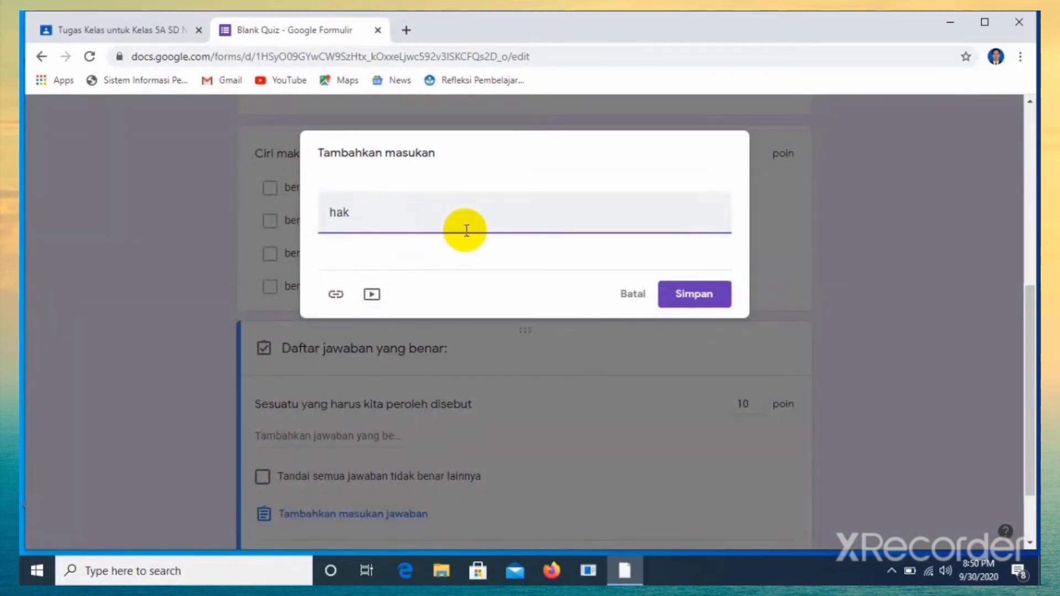
click(697, 297)
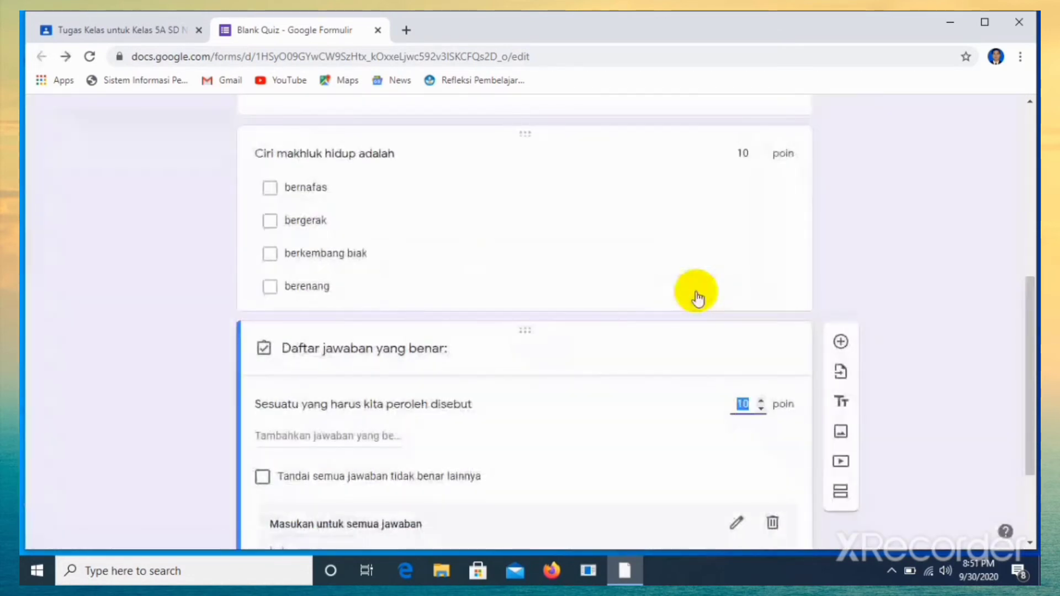
drag(1028, 314, 1034, 374)
click(370, 389)
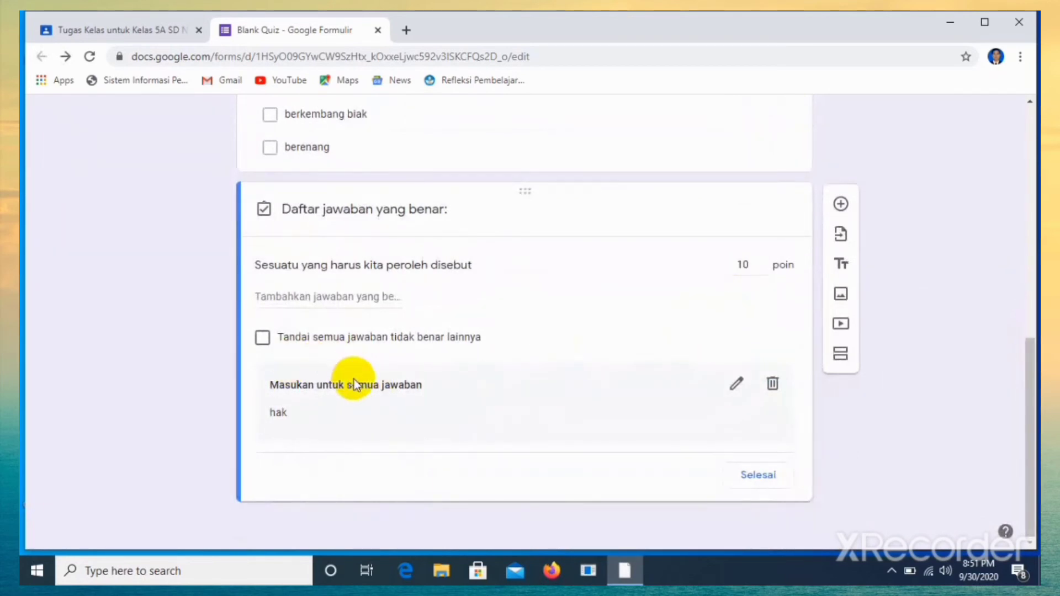
click(759, 476)
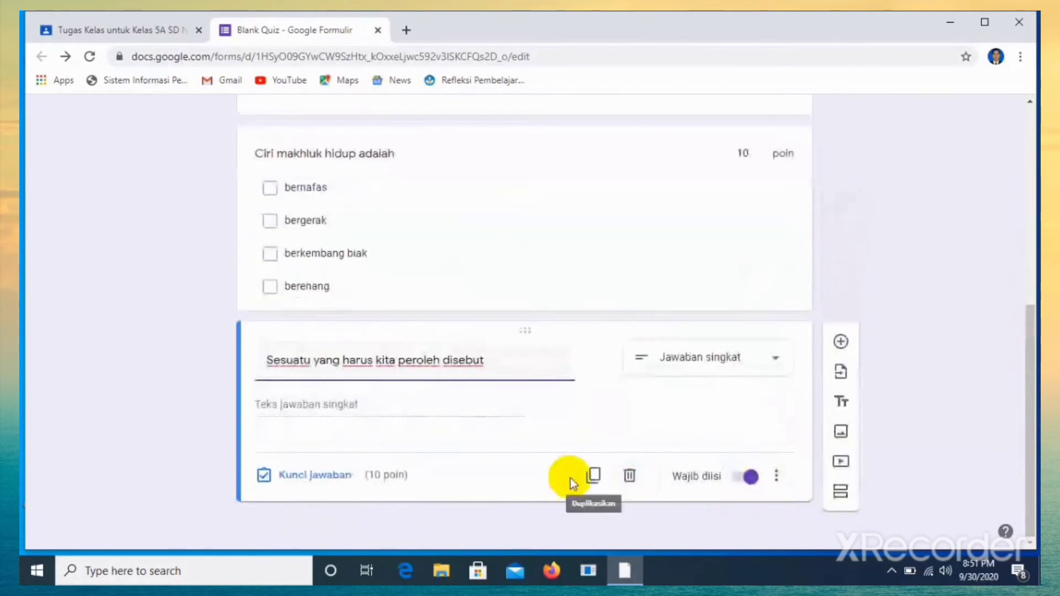
Step: Reopen the short-answer question's answer key, add one correct answer with the default text "Jawaban yang Benar", and finish the key
click(338, 474)
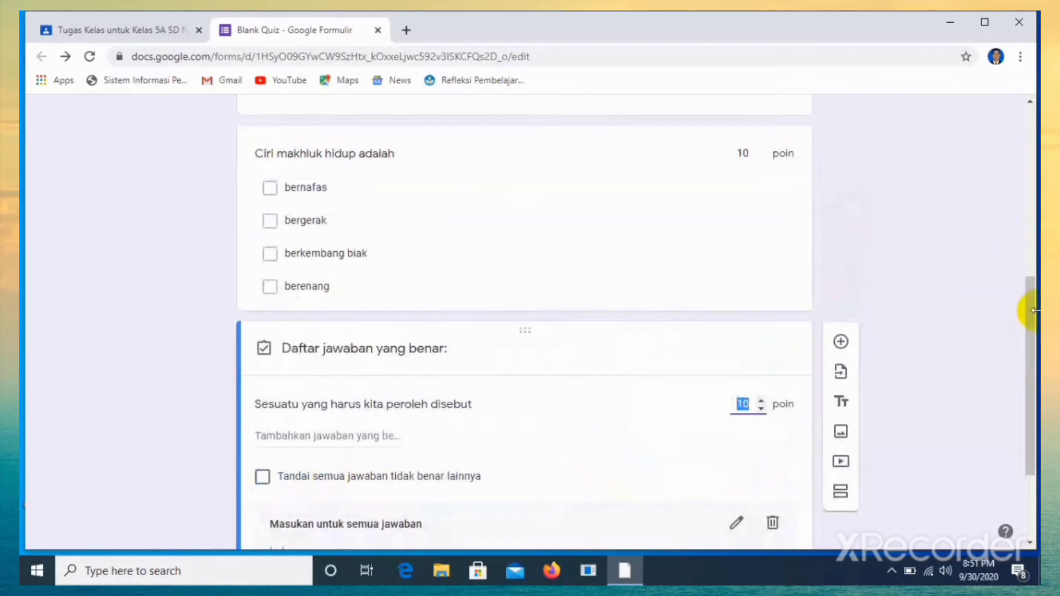
drag(1029, 314, 1031, 369)
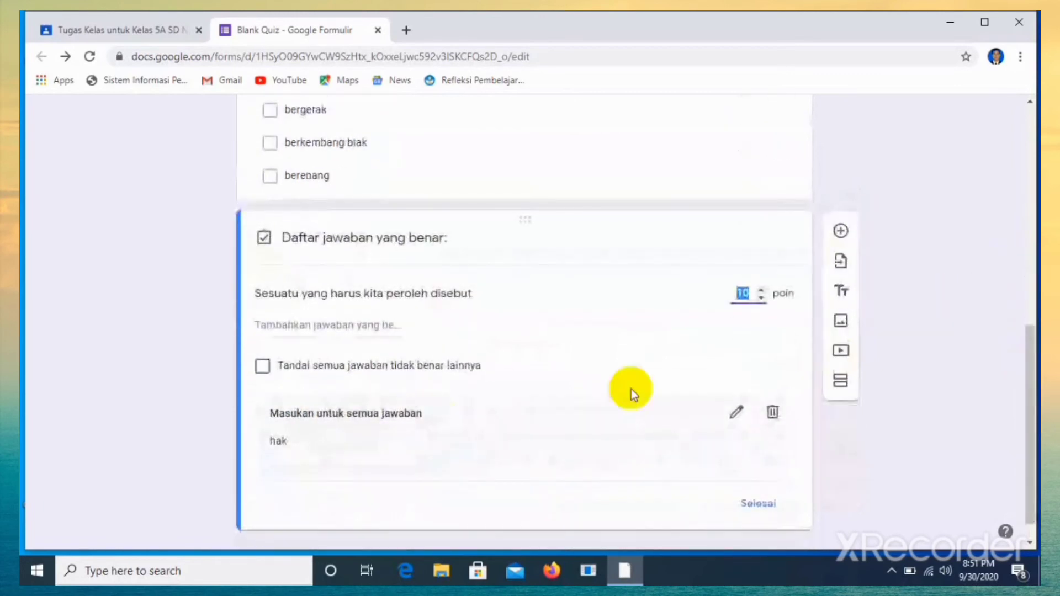
click(311, 445)
double_click(286, 439)
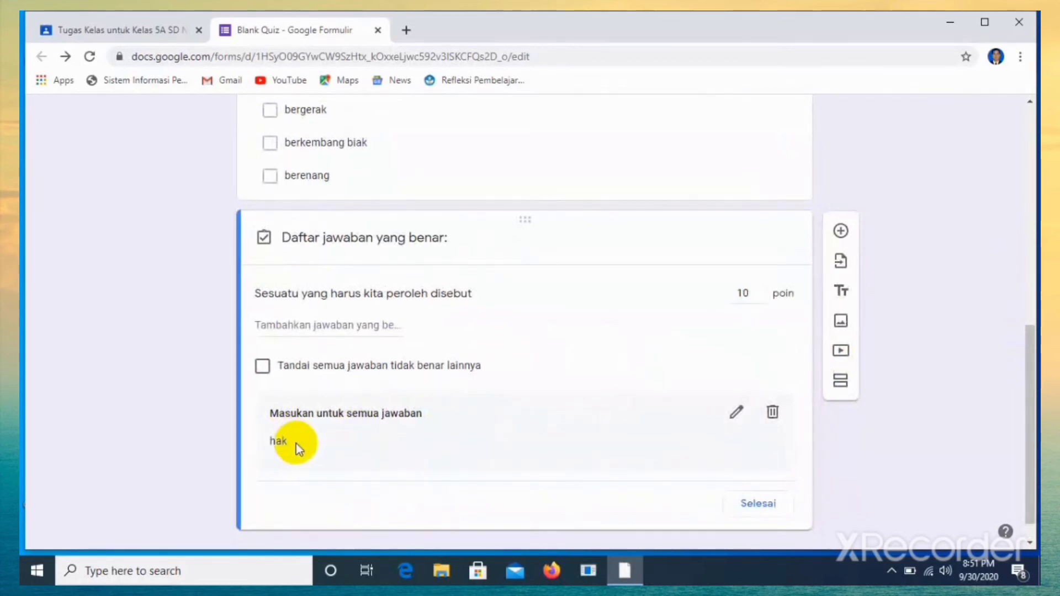
click(337, 329)
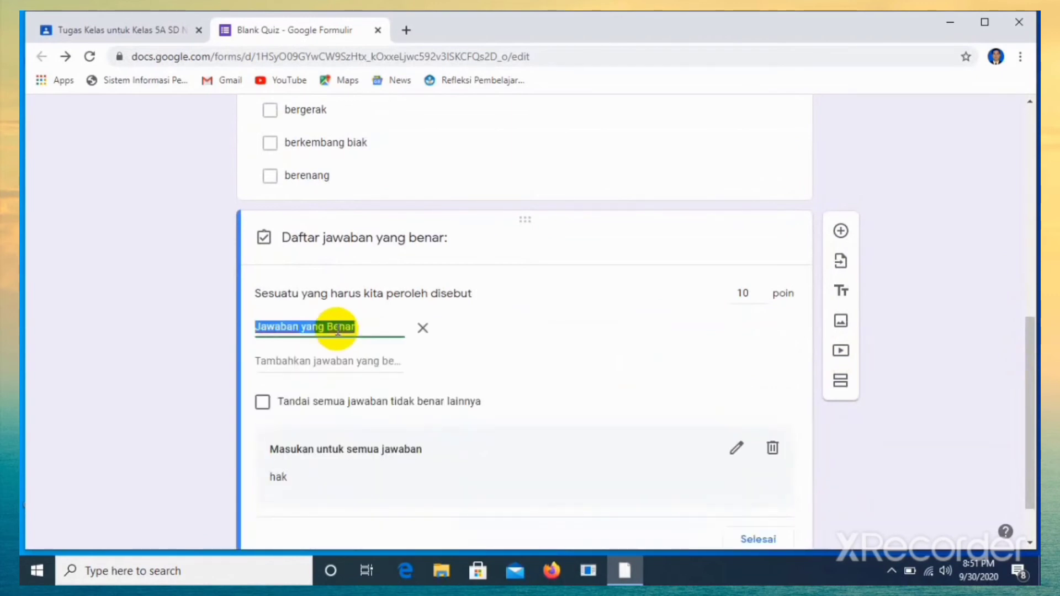
click(303, 362)
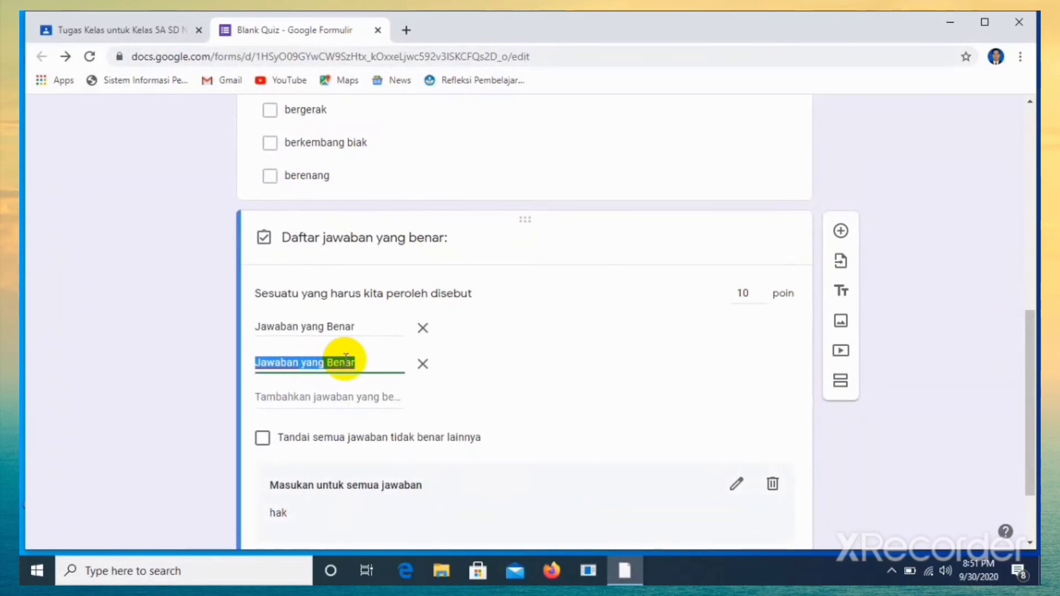
click(422, 364)
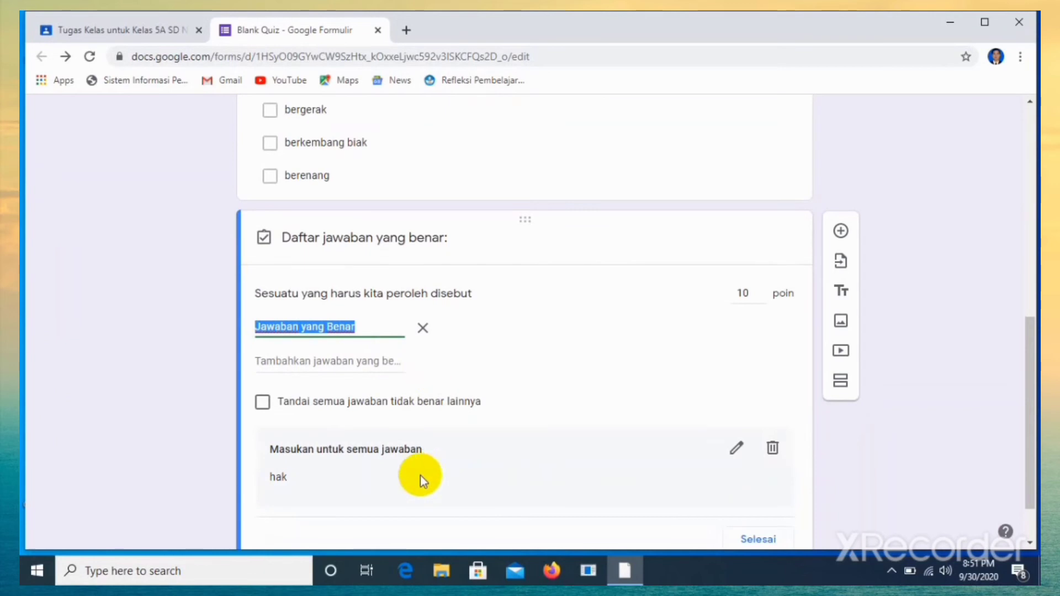
click(774, 543)
Step: Copy the quiz form's sharing link from the send options (Kirim formulir) and close the dialog
drag(1026, 358, 1029, 177)
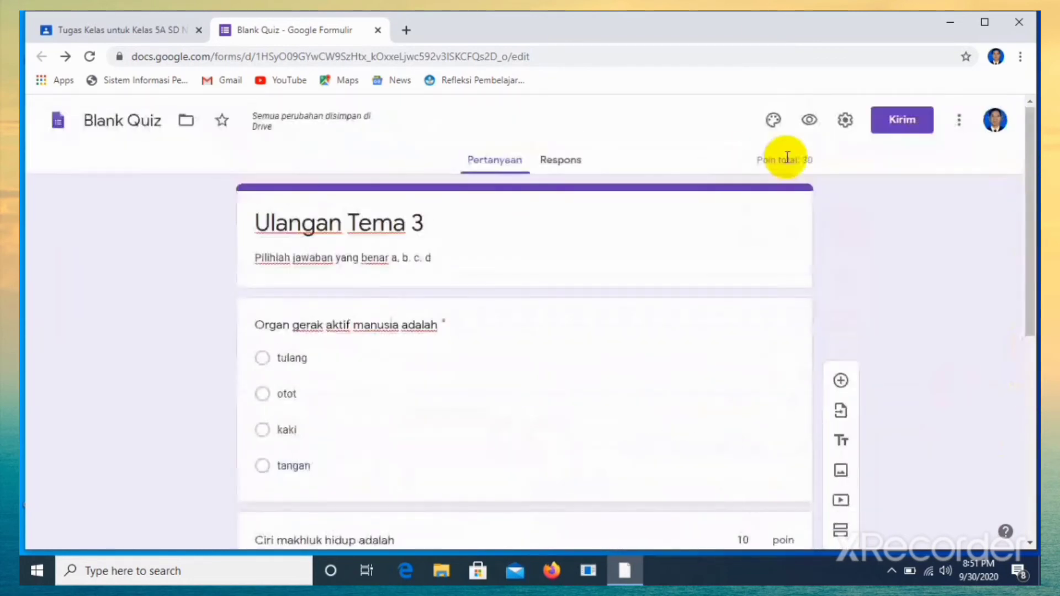
click(892, 126)
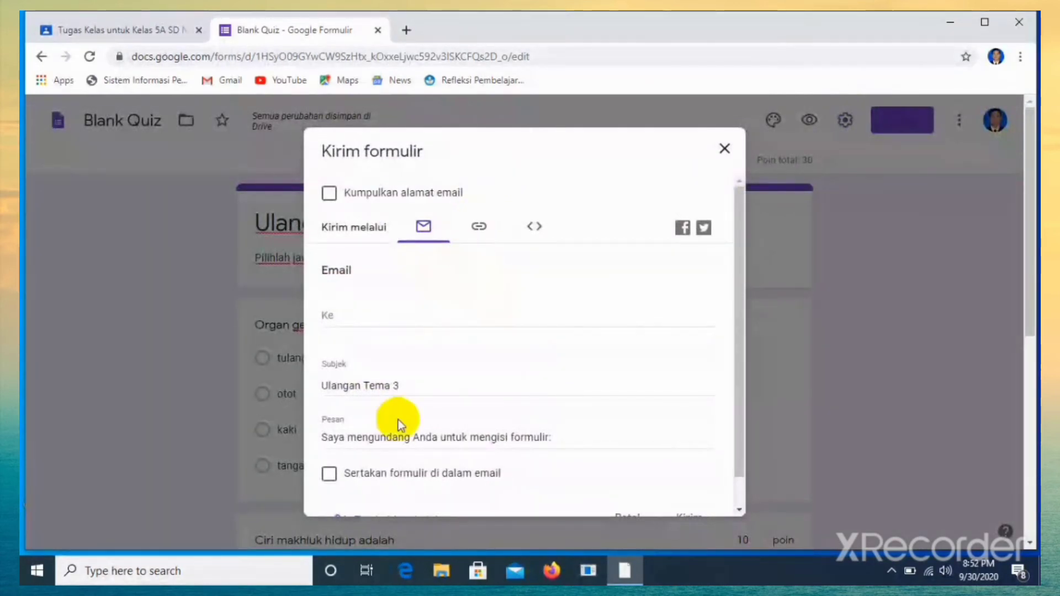
drag(734, 277, 731, 329)
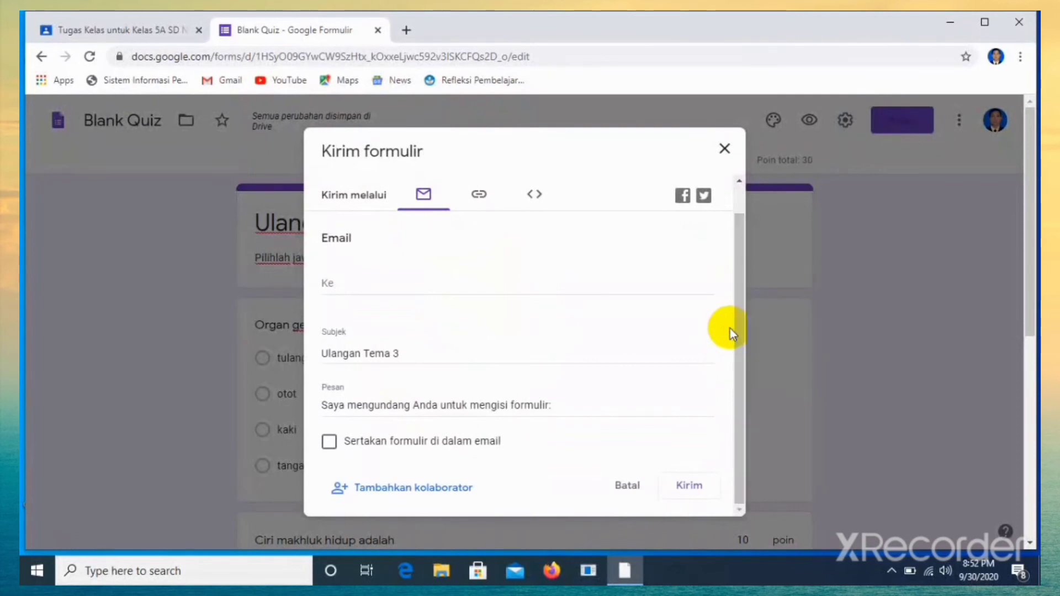
click(479, 197)
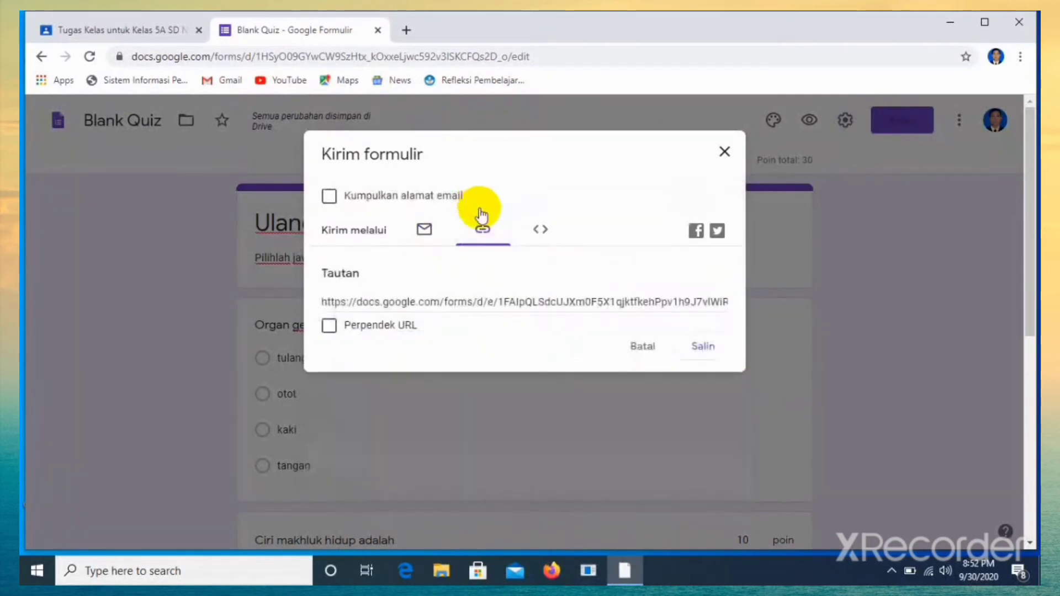
click(704, 347)
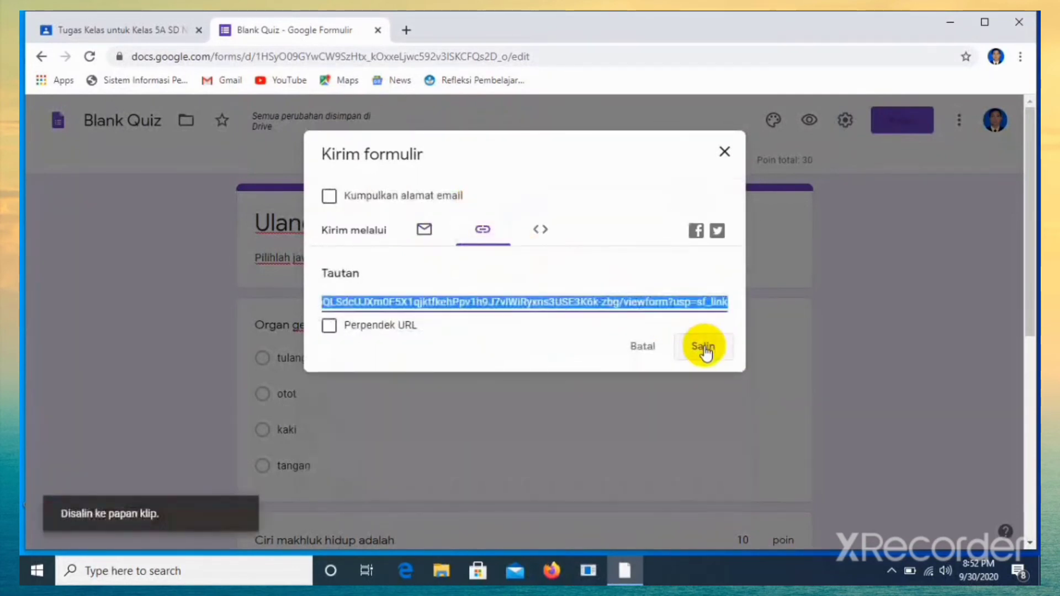
click(725, 152)
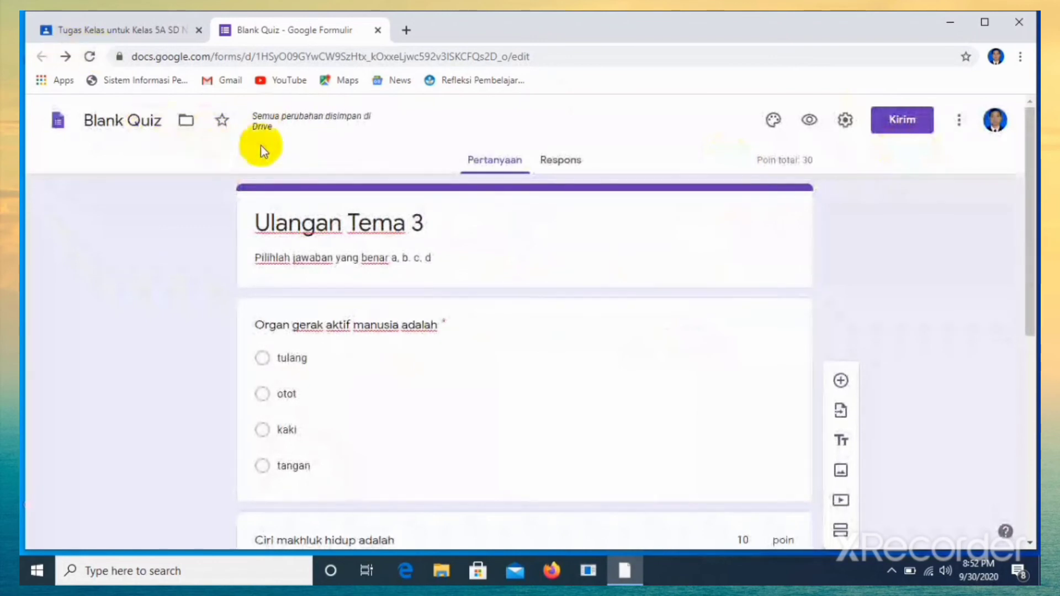
Step: Switch to the Google Classroom assignment "Ulangan Tema 3" and attach the copied form link to it
click(149, 30)
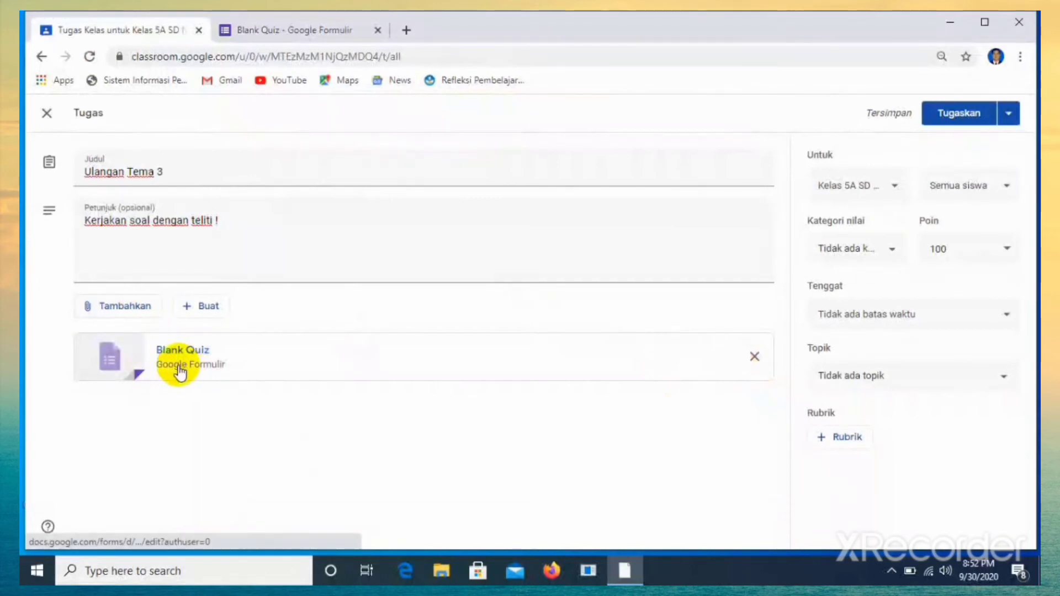
click(141, 307)
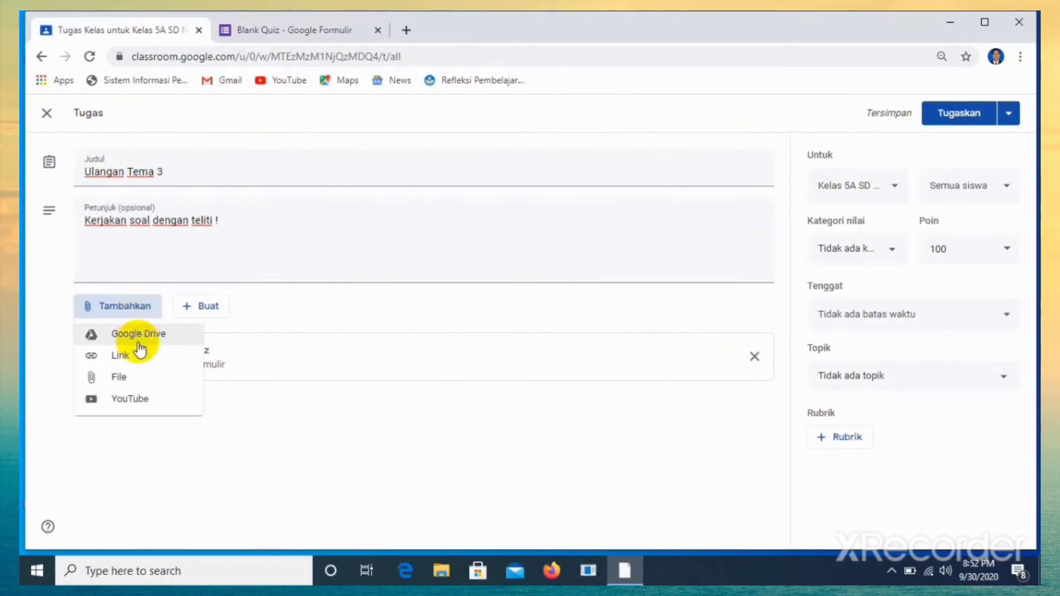
click(138, 356)
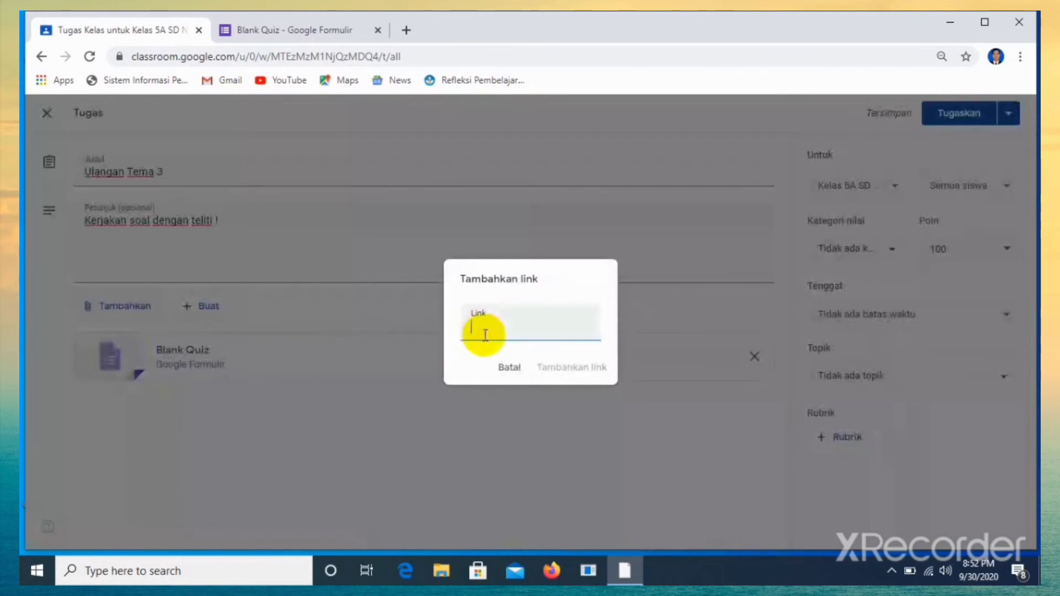
key(ctrl+v)
click(561, 368)
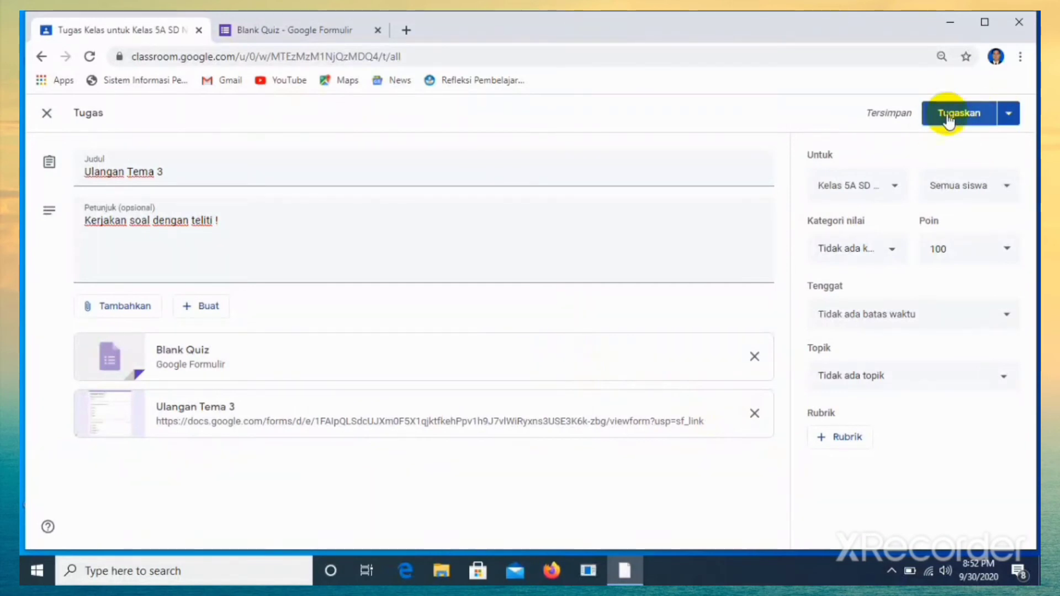
Step: Check the list of classes the assignment can be given to, leaving the selection as it is
click(896, 191)
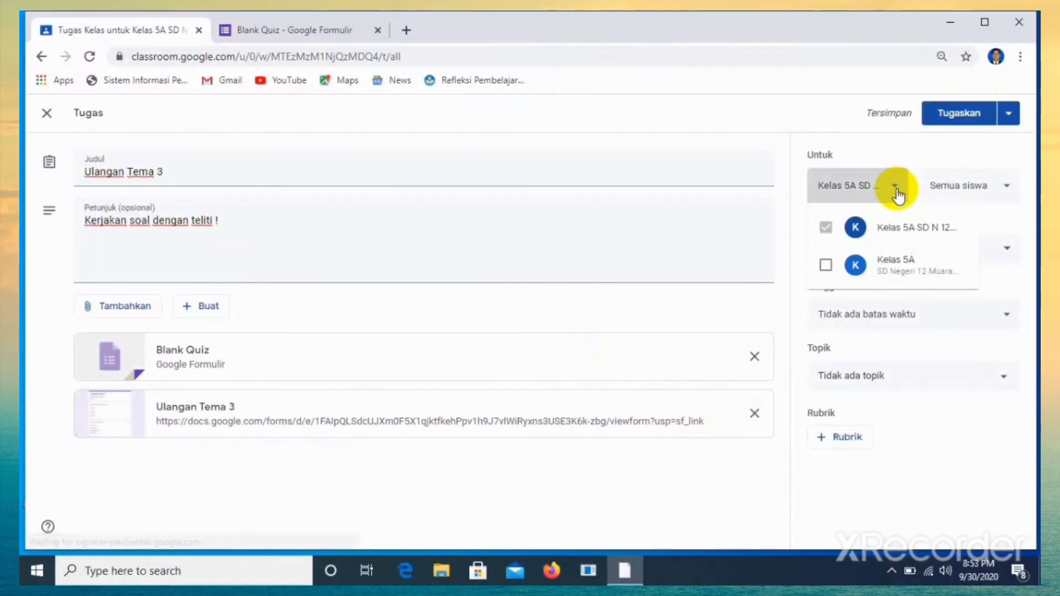
click(886, 156)
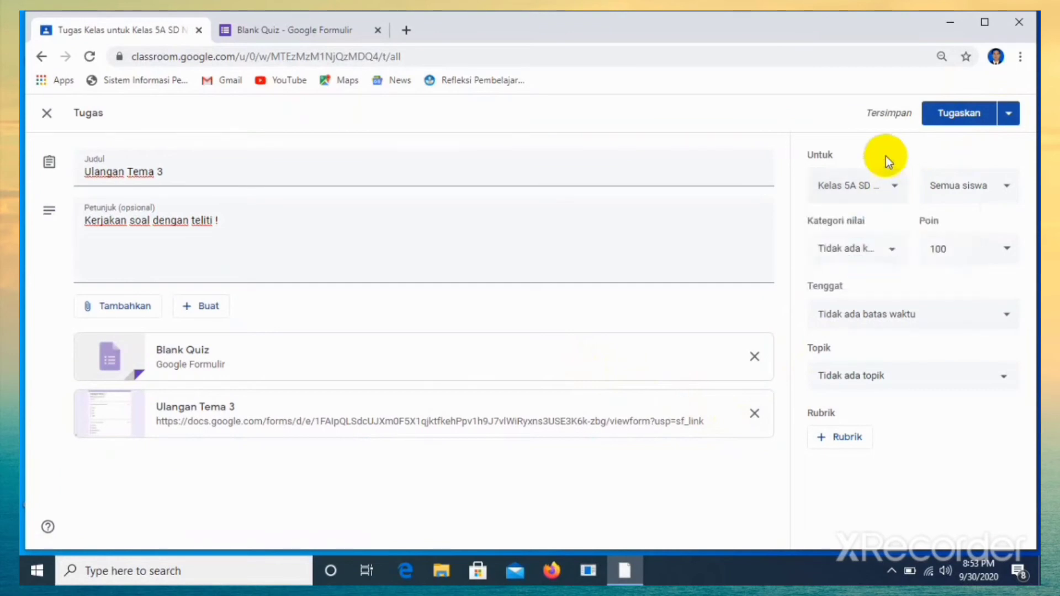
Step: Check the list of students receiving "Ulangan Tema 3" without changing it, and set the grade category to "Sangat Baik"
click(1005, 189)
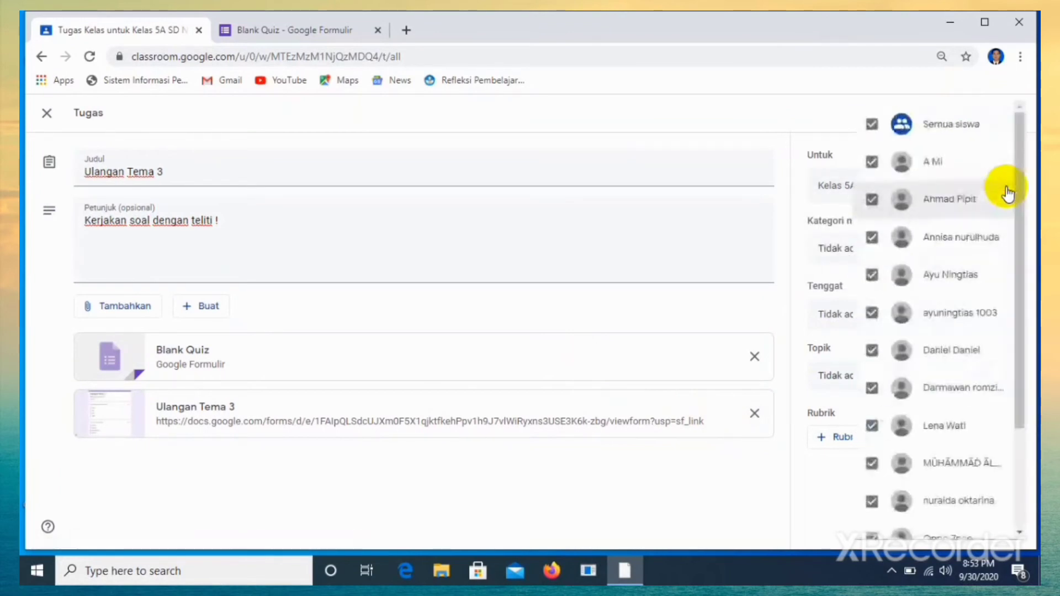
click(774, 111)
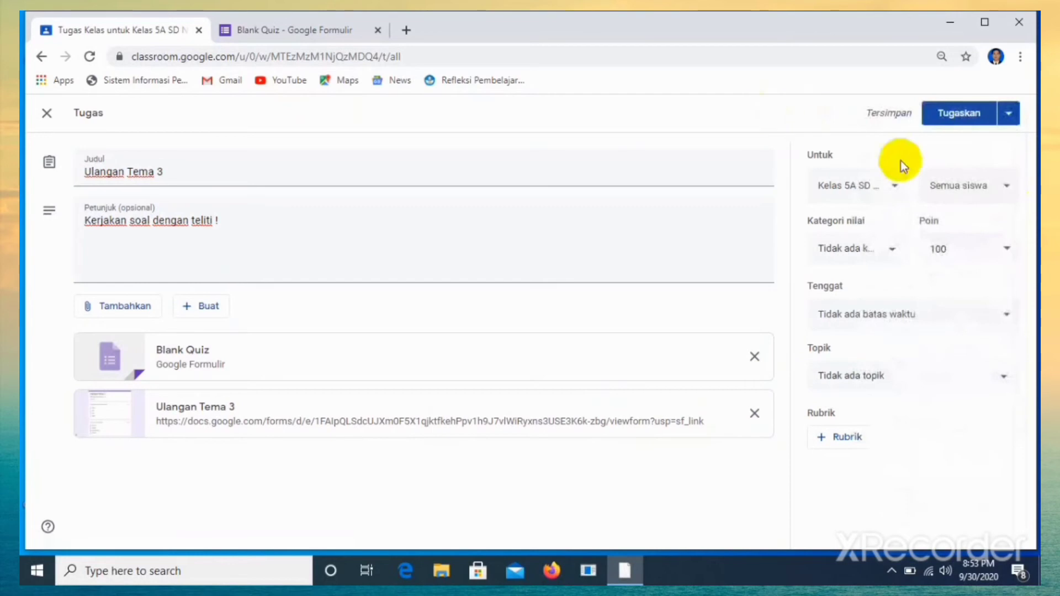
click(890, 250)
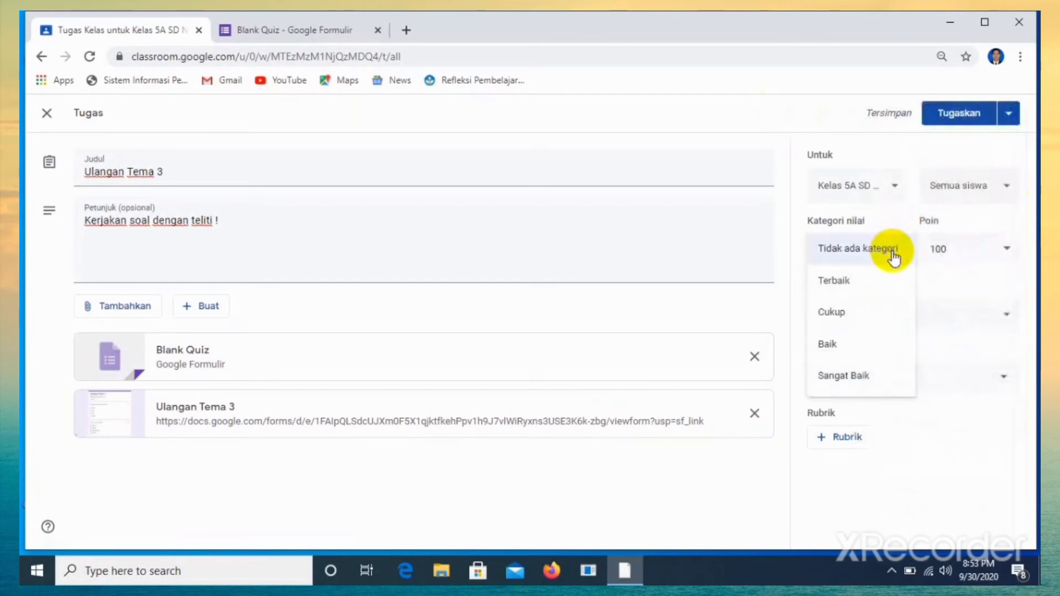
click(860, 374)
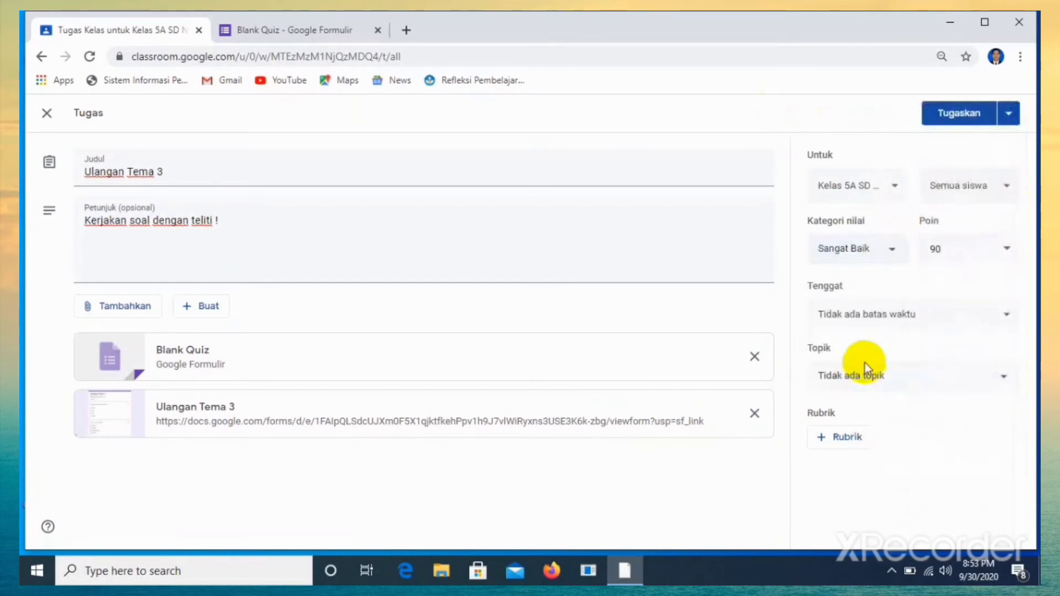
Step: Set the due date of "Ulangan Tema 3" to 1 Okt 2020 without a time
click(1003, 314)
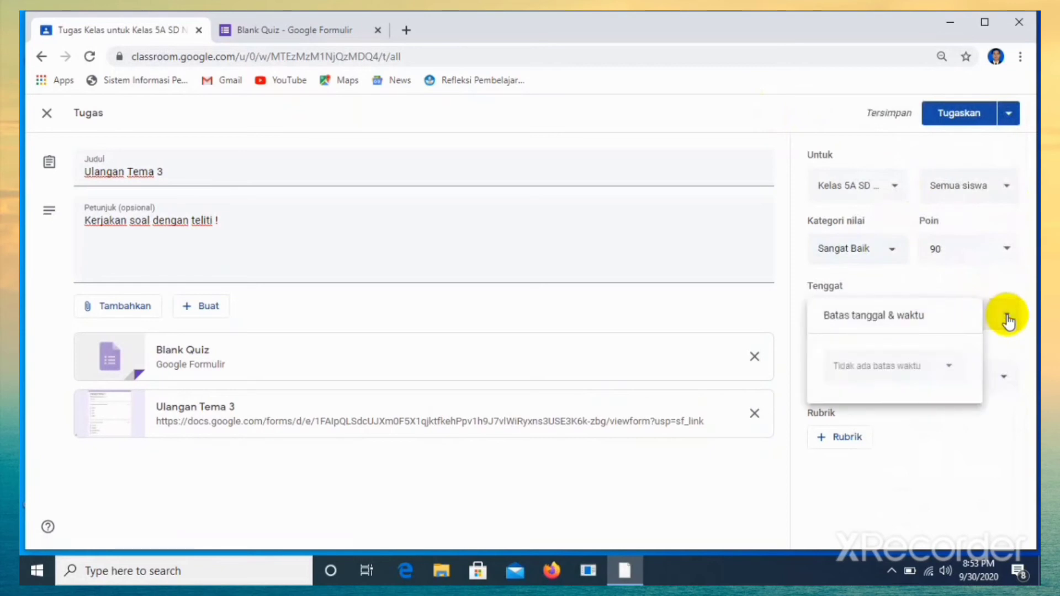
click(952, 367)
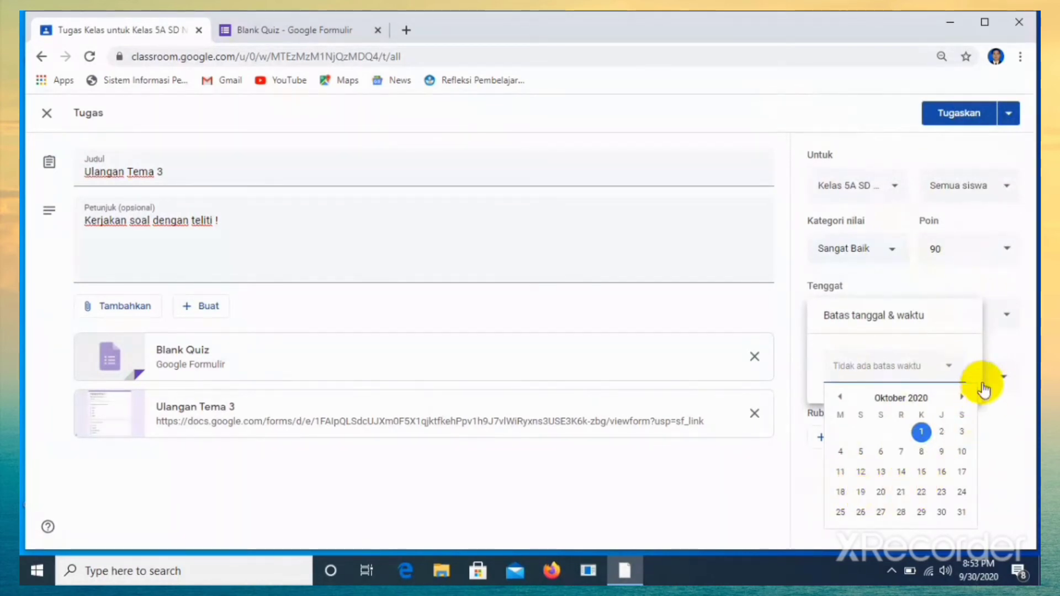
click(953, 369)
click(953, 369)
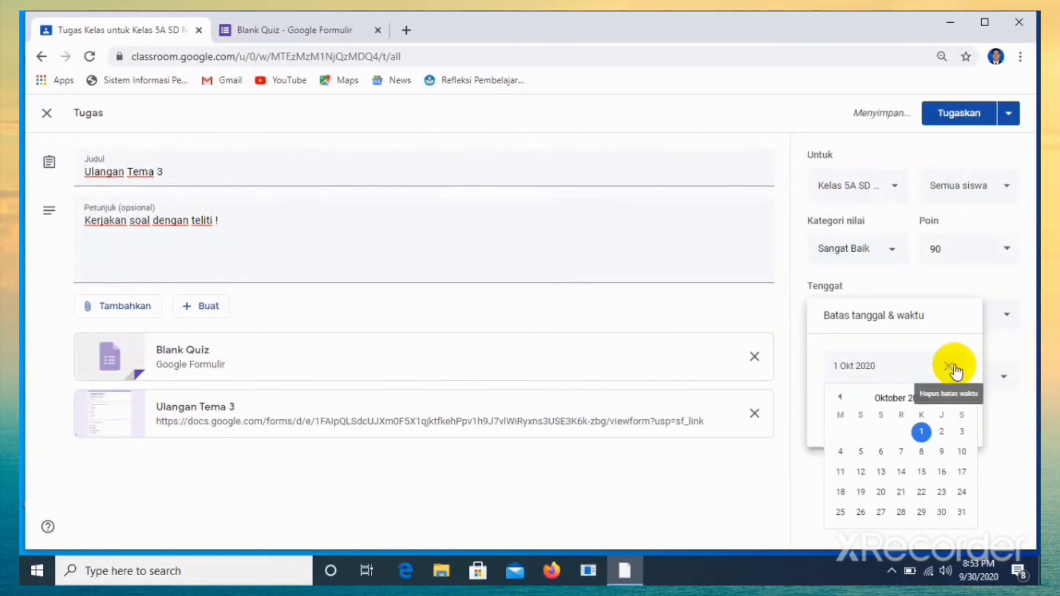
click(1002, 342)
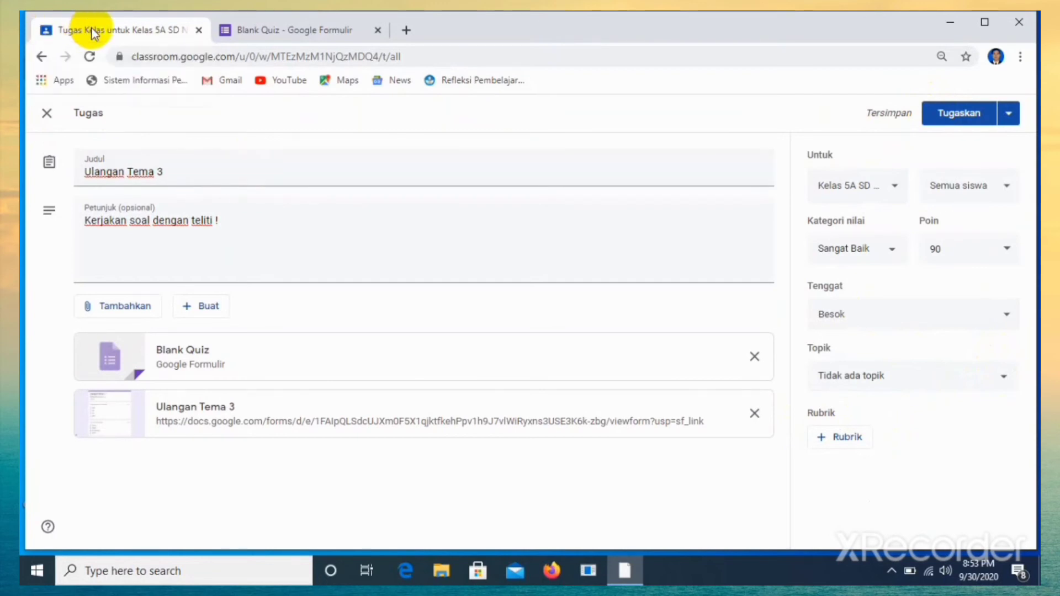
Step: Return to the class's assignment list and open the draft "Ulangan Harian 2 Tema 2" for editing
click(41, 56)
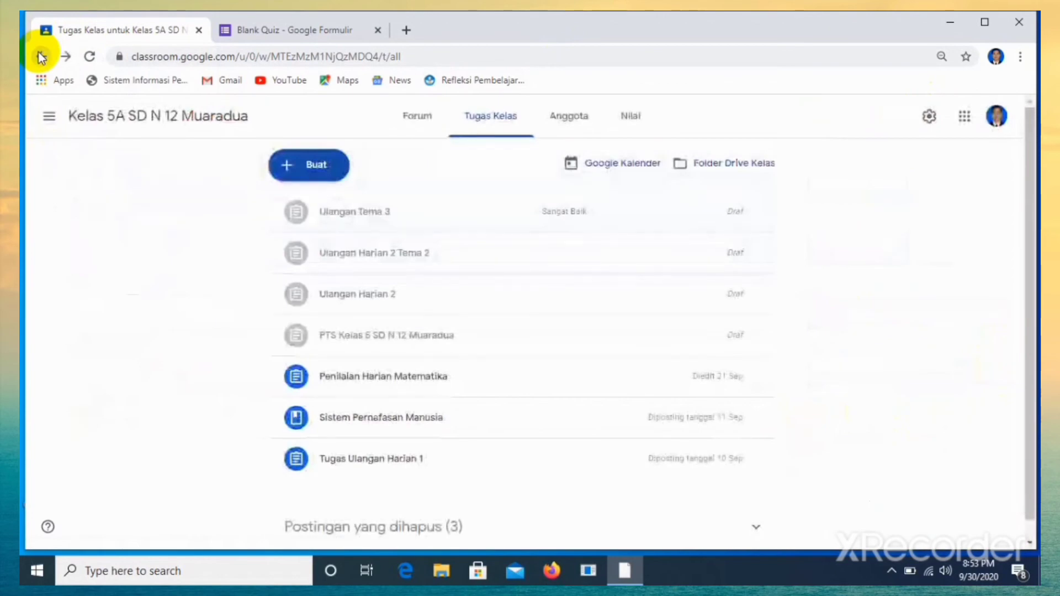
click(504, 251)
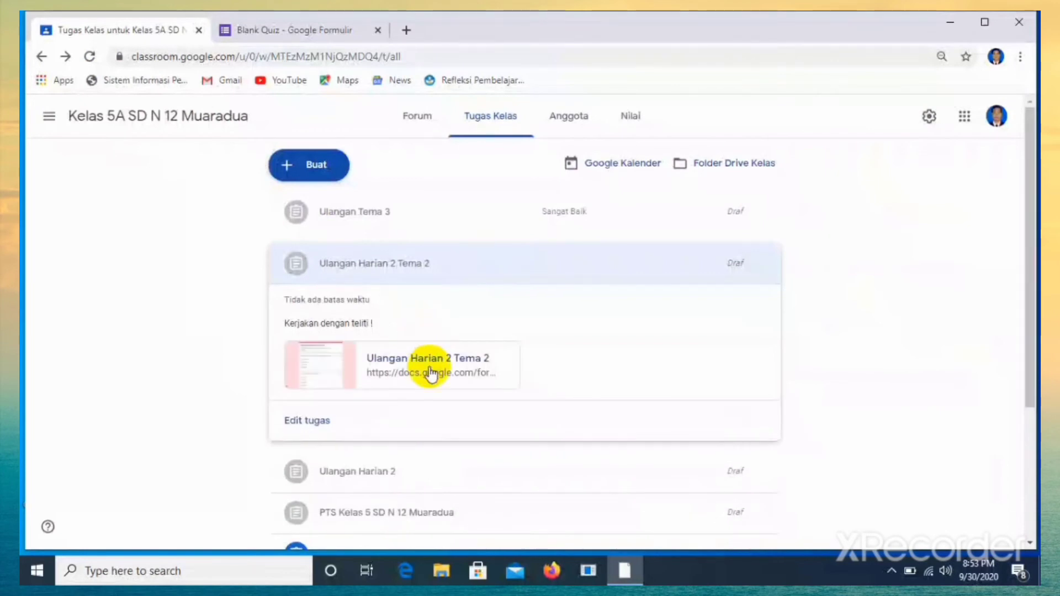
click(304, 428)
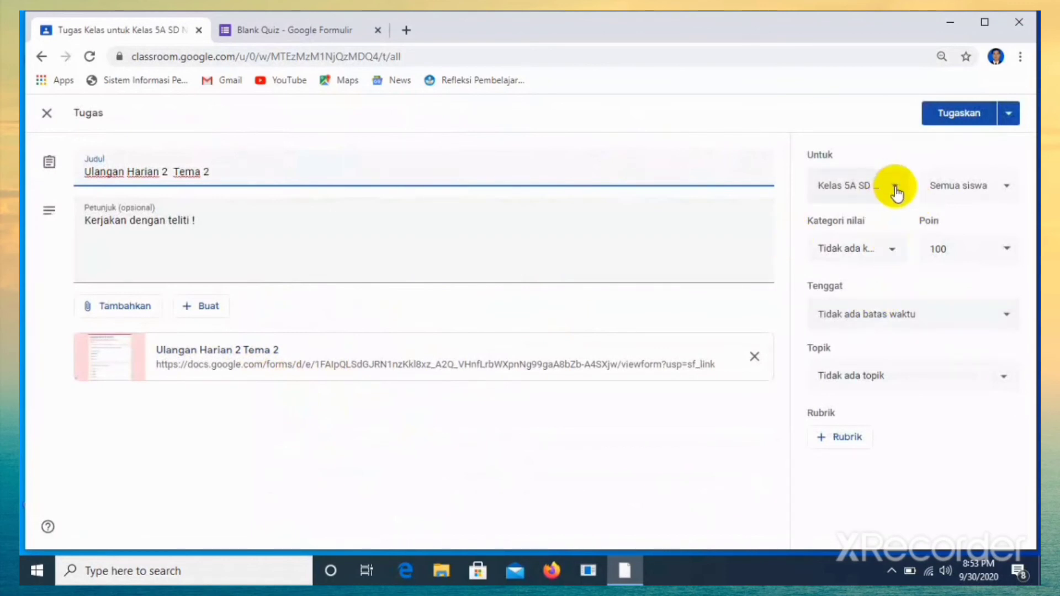
Step: Set the grade category of "Ulangan Harian 2 Tema 2" to "Sangat Baik" and check the points options, keeping the category's points
click(888, 253)
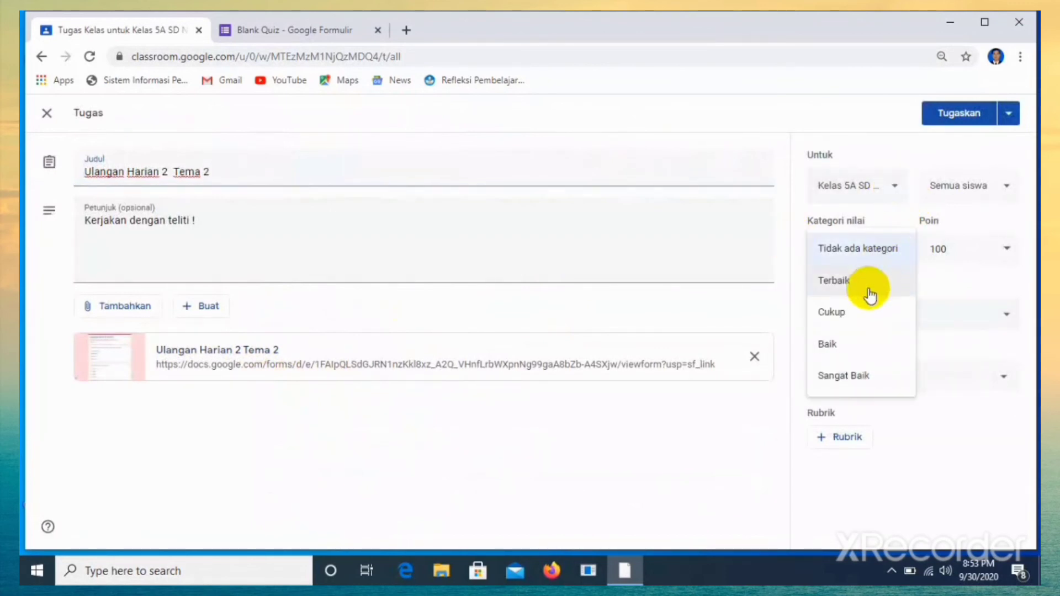
click(854, 376)
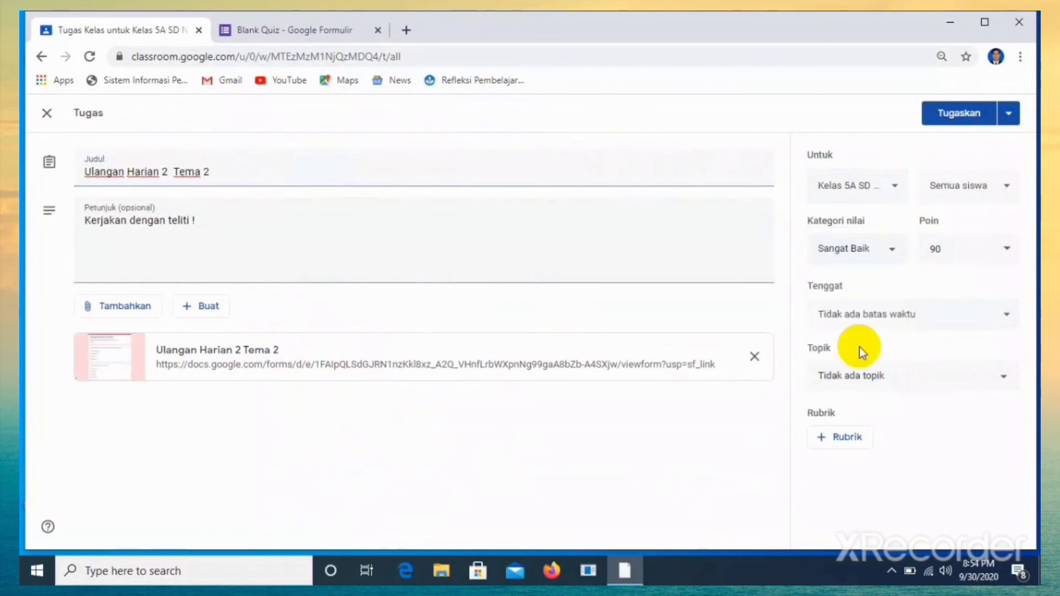
click(1007, 249)
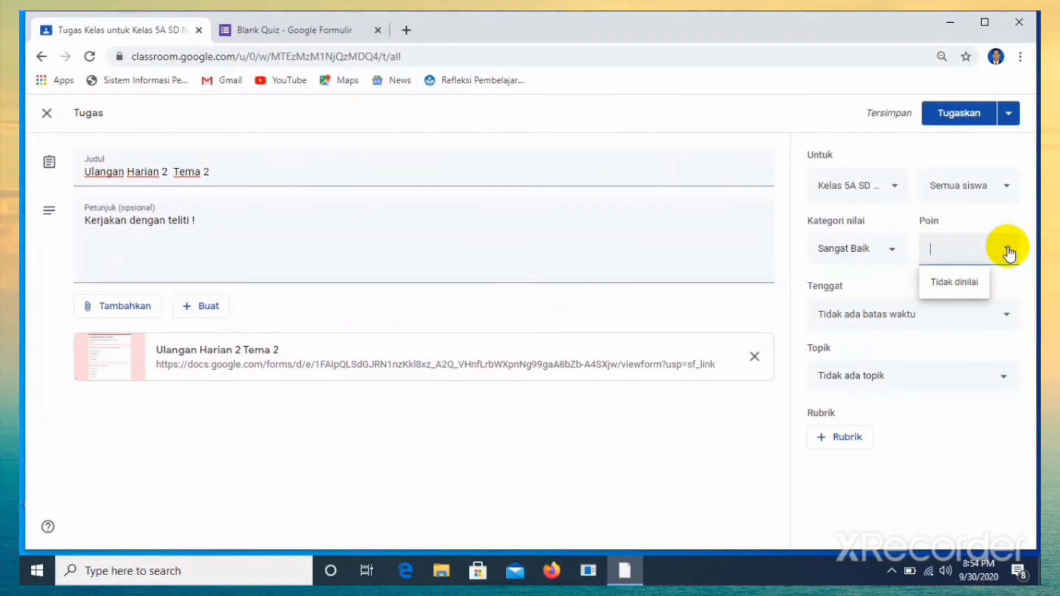
click(1013, 287)
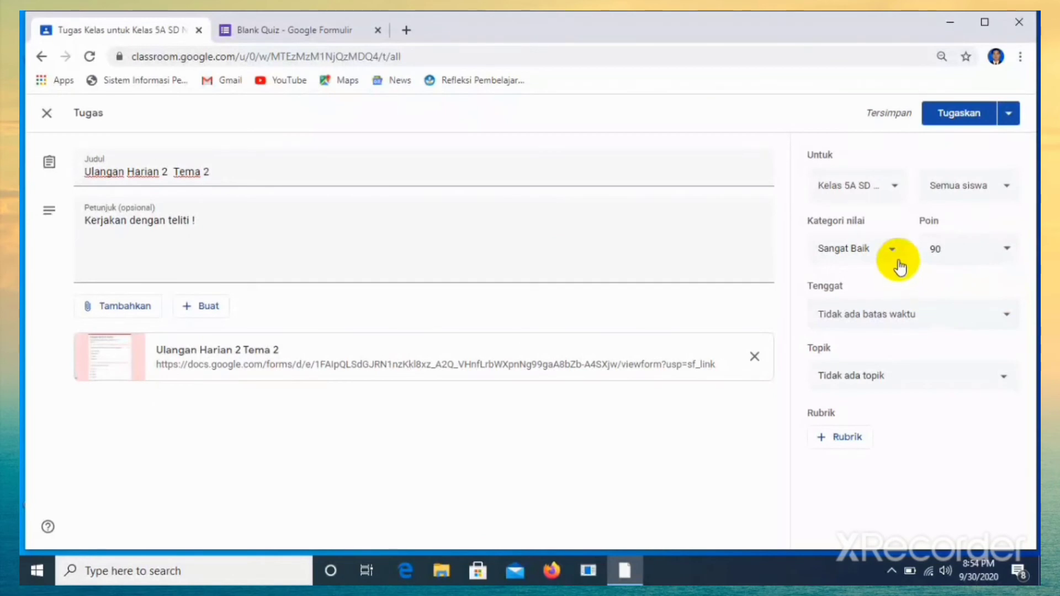
Step: Set the deadline of "Ulangan Harian 2 Tema 2" to 1 Okt 2020 at 10.00 and assign it to the class
click(1006, 318)
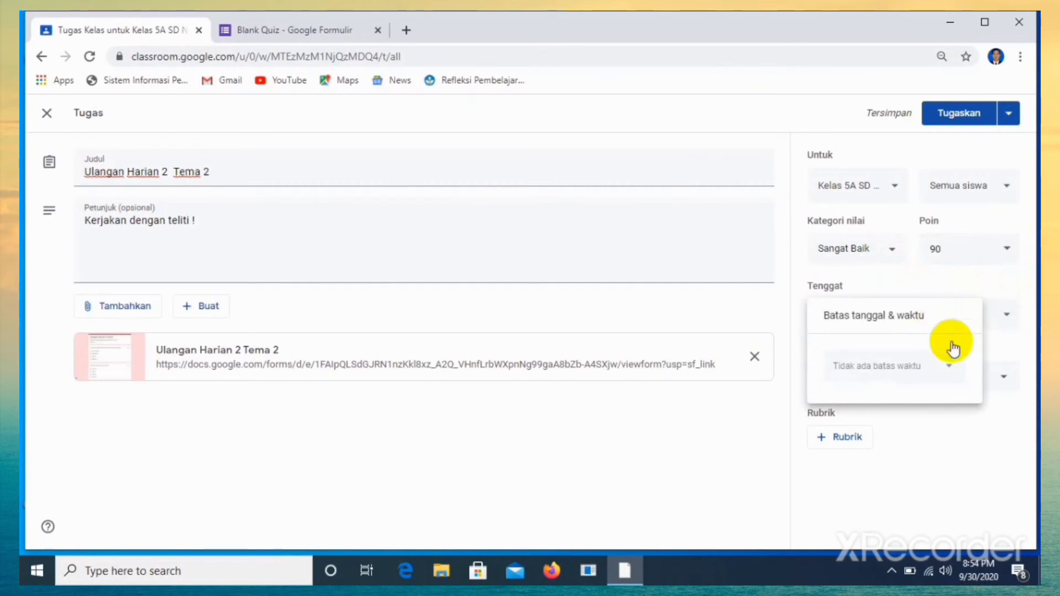
click(898, 367)
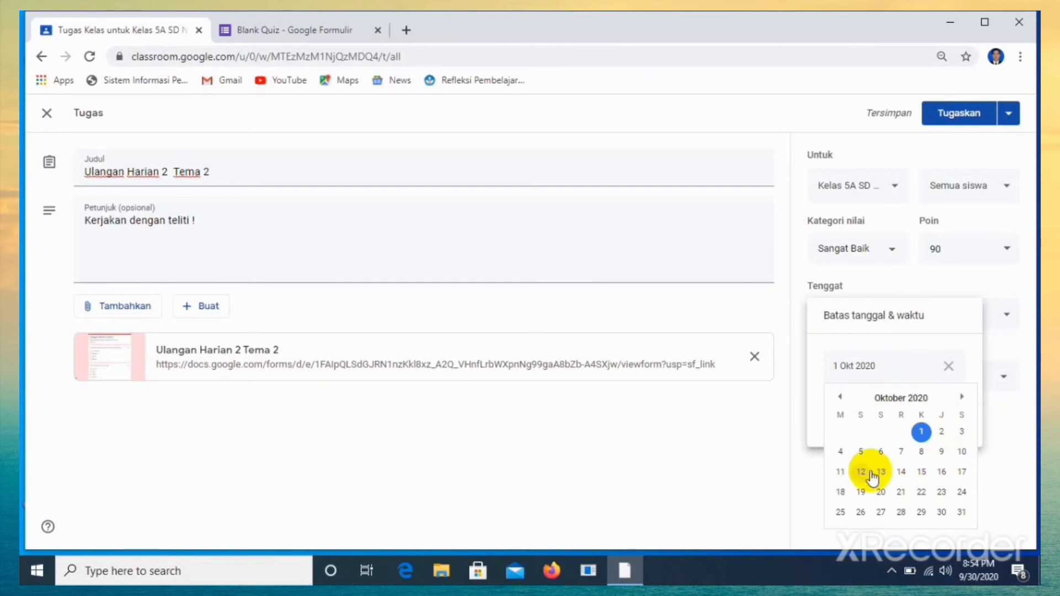
click(922, 432)
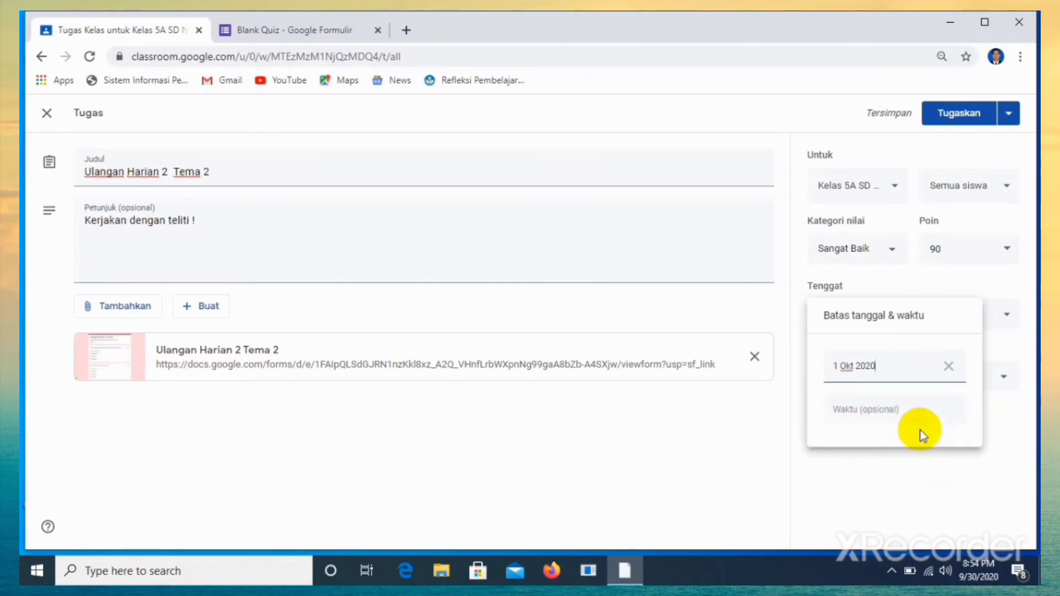
click(895, 412)
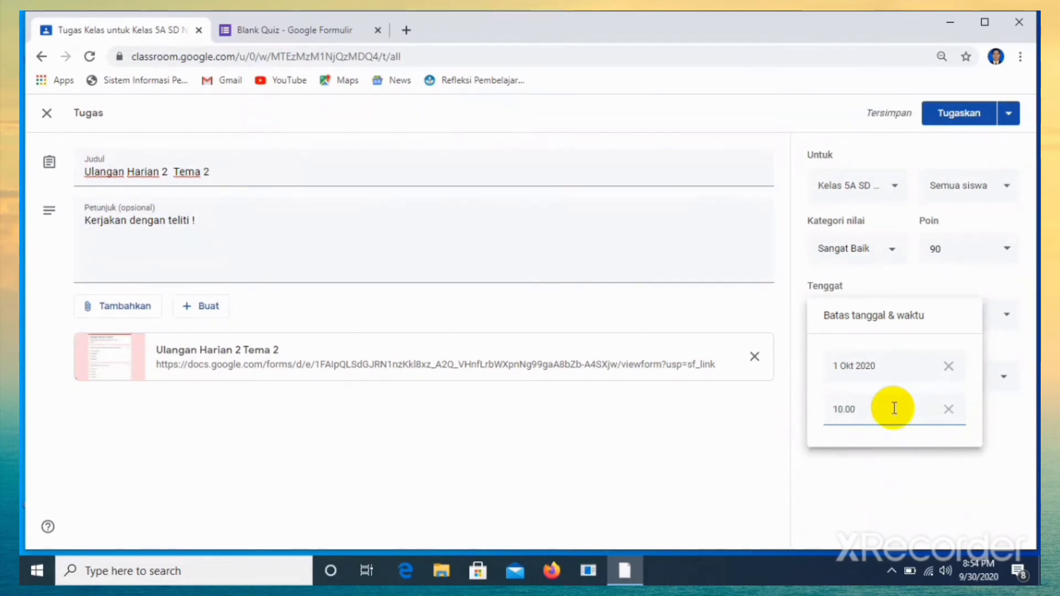
click(710, 419)
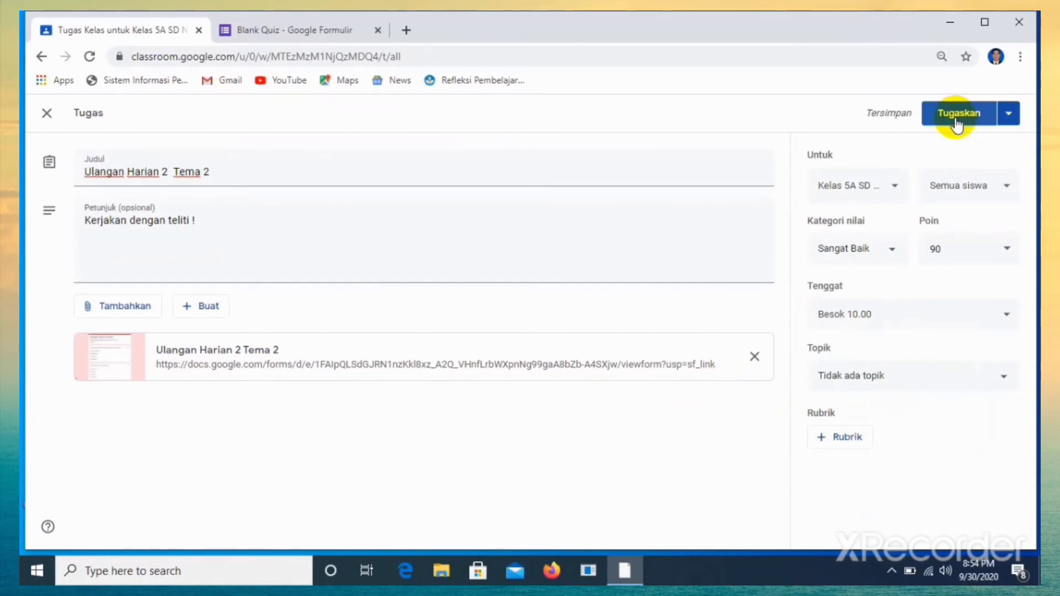
click(949, 118)
click(603, 366)
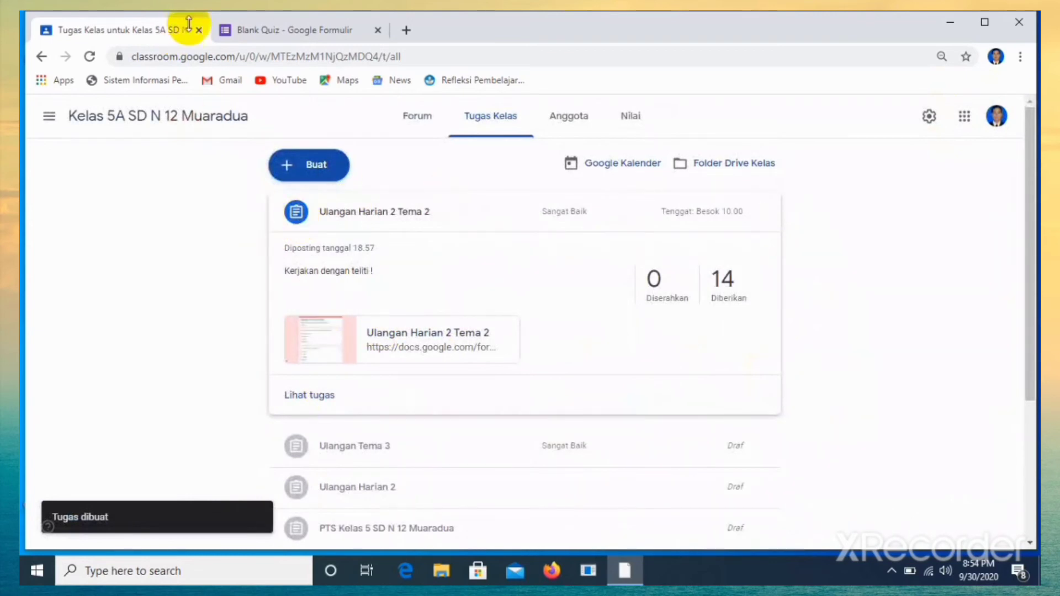
Step: Open a new browser tab and switch the Google session to the student's account listed last
click(402, 35)
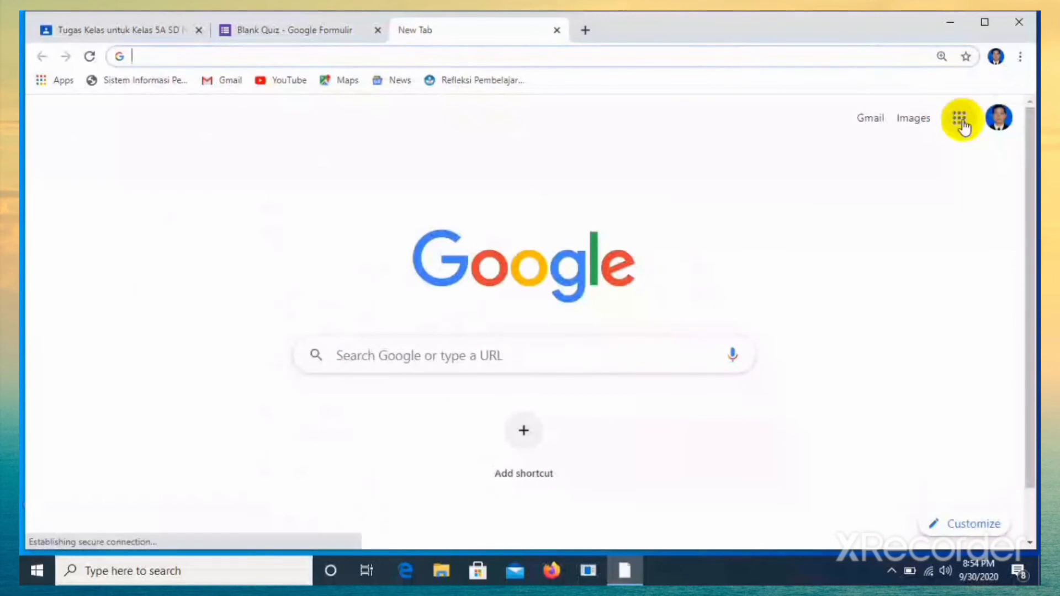
click(997, 122)
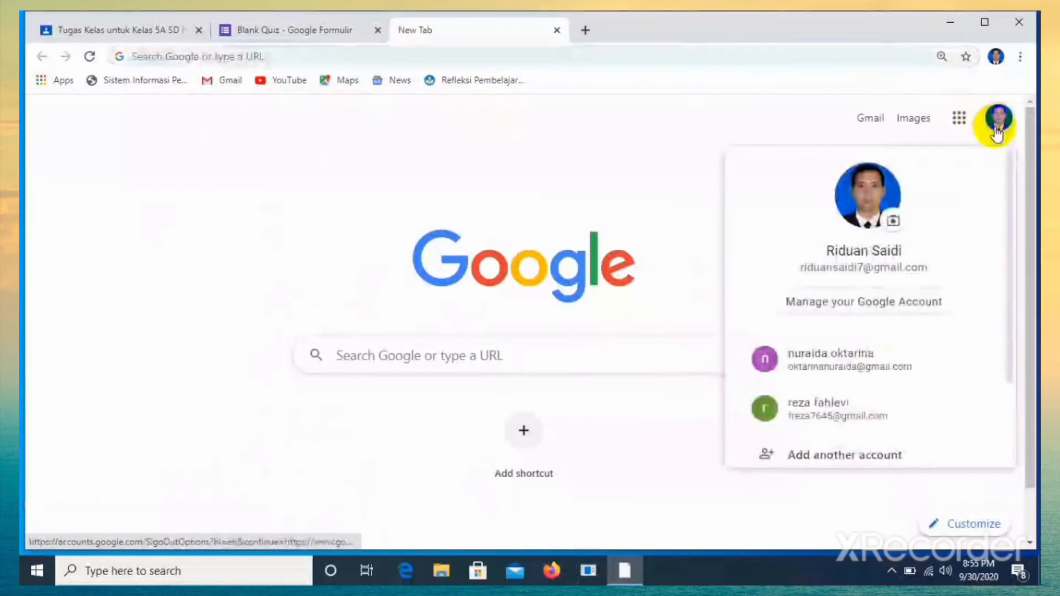
click(856, 420)
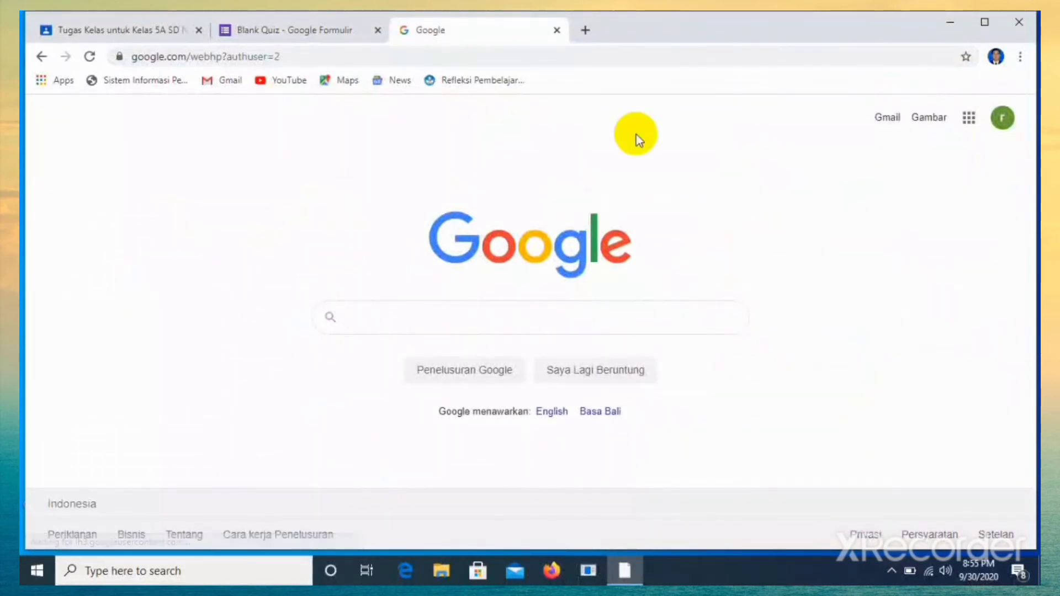
Step: Go to Google Classroom as the student, open the assignment "Ulangan Harian 2 Tema 2" and dismiss the private-comment tip
click(969, 117)
drag(1006, 255, 1003, 372)
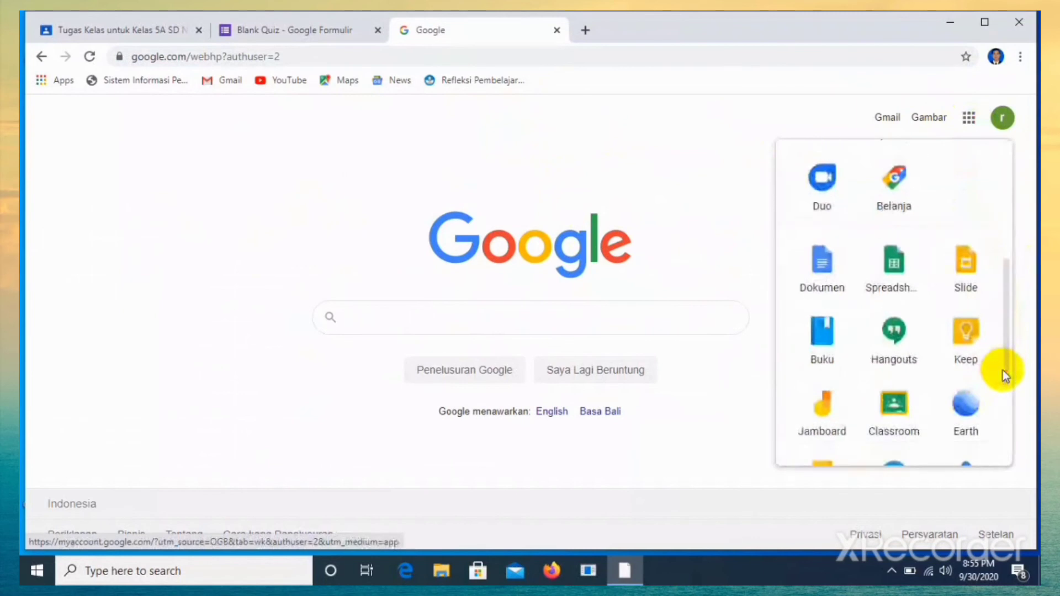
click(895, 411)
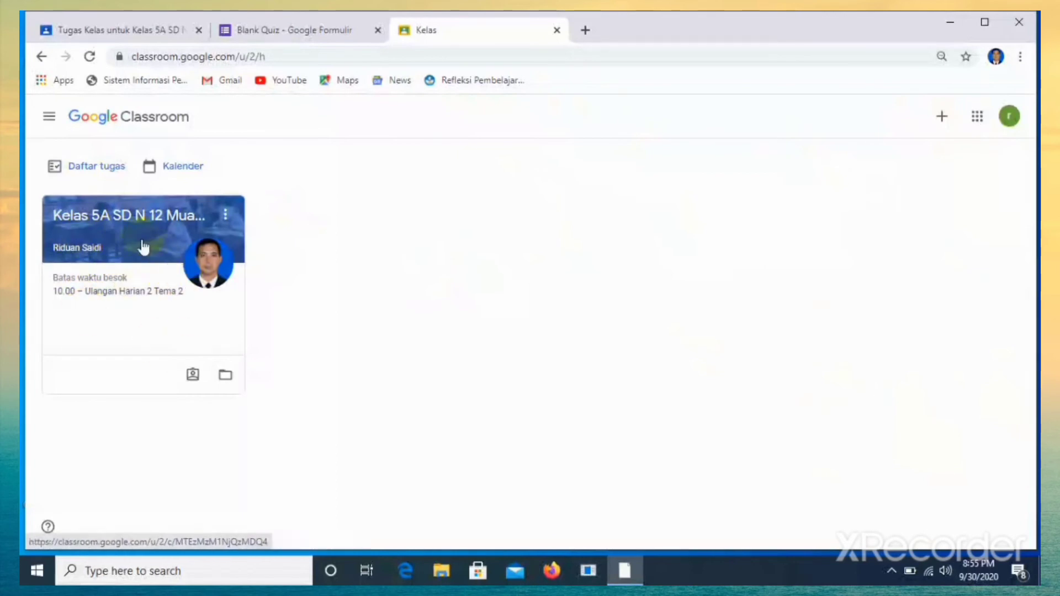
click(137, 292)
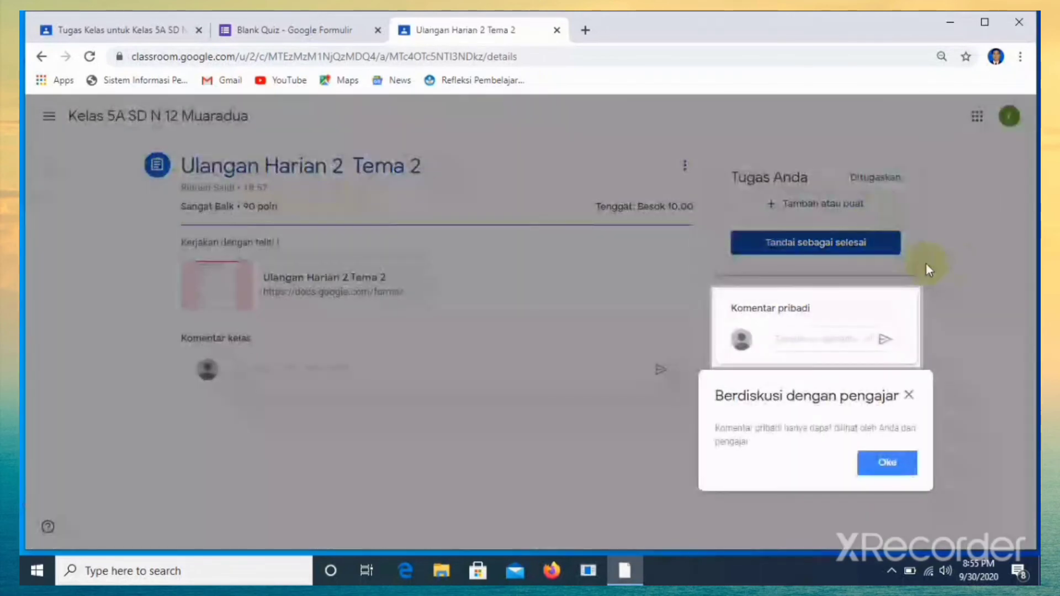
click(886, 463)
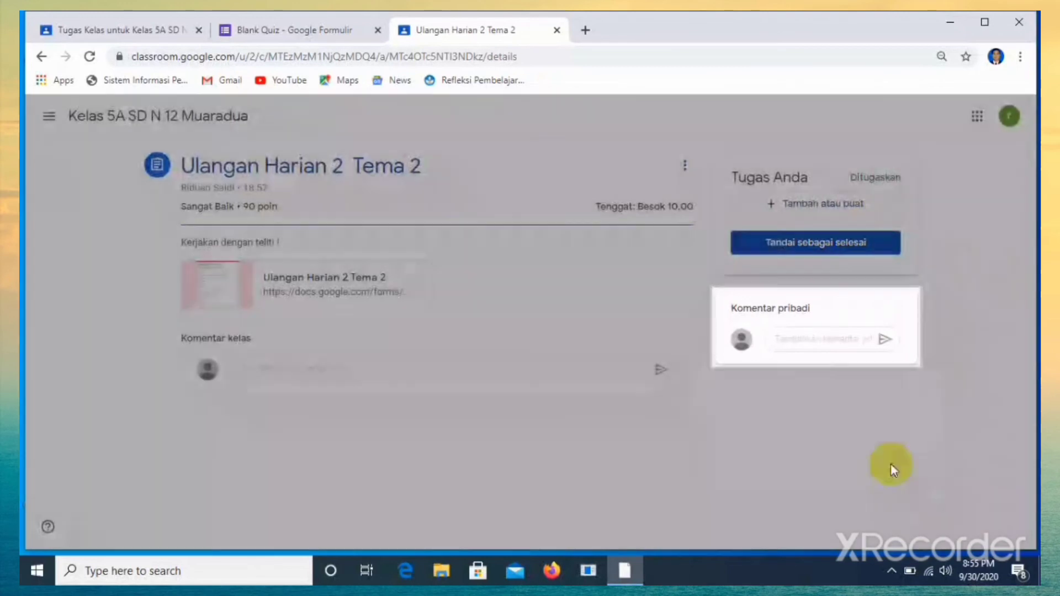
Step: Post the class comment "Baik pak..." on the assignment
click(425, 367)
text(Baik pak...)
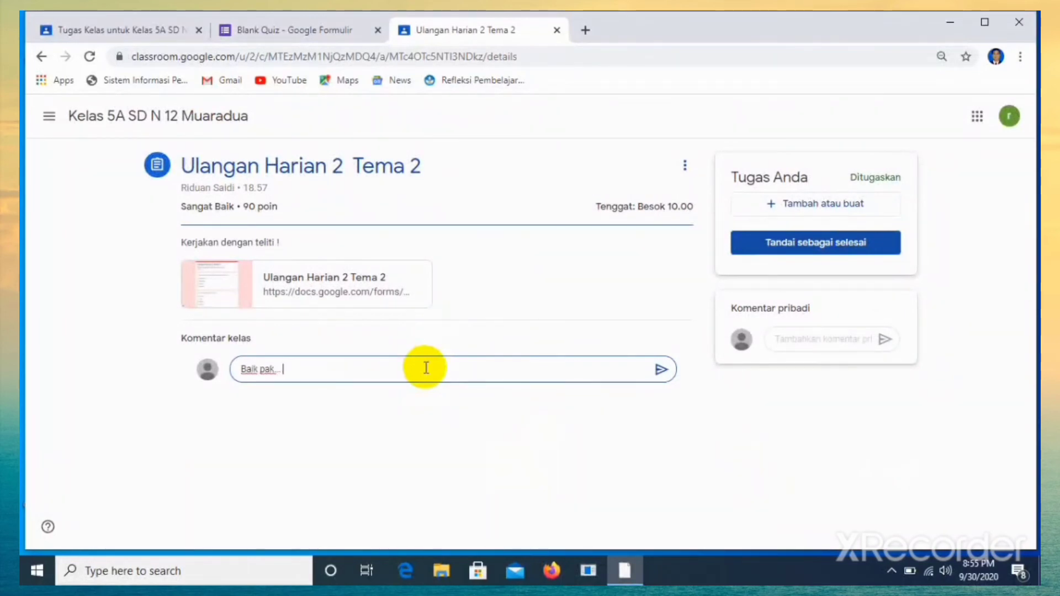
click(663, 370)
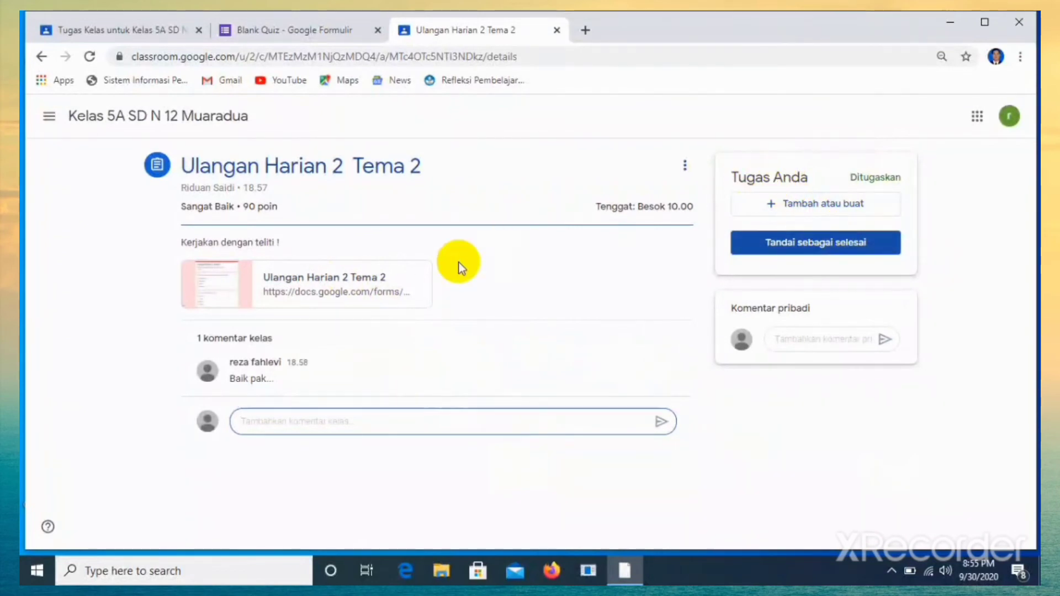
Step: Open the attached form "Ulangan Harian 2 Tema 2" and answer question 1 with "alveolus" and question 2 with "trakea"
click(301, 293)
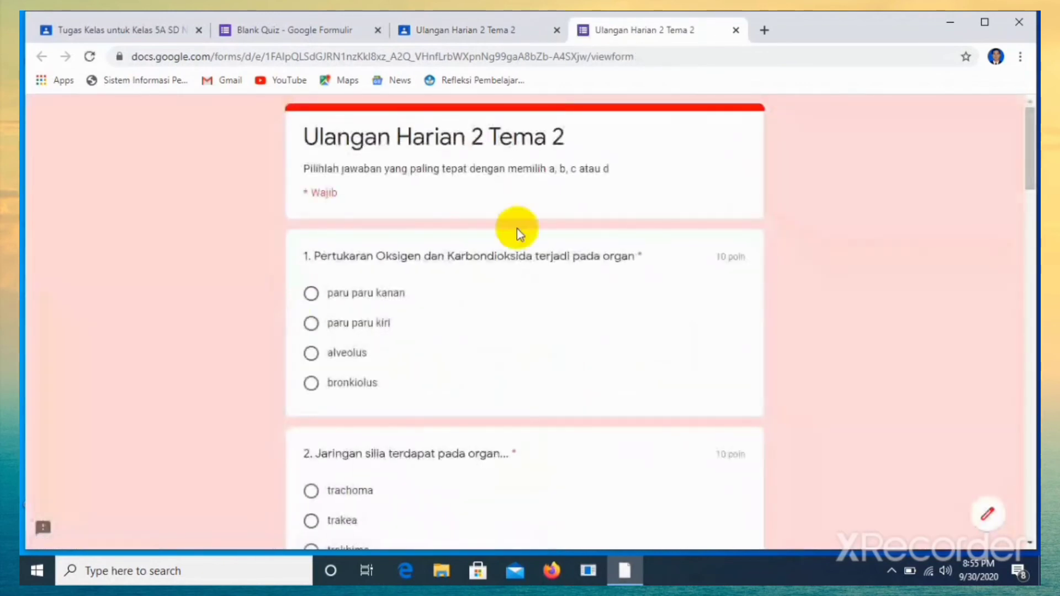
scroll(1033, 148, down, 1)
click(324, 326)
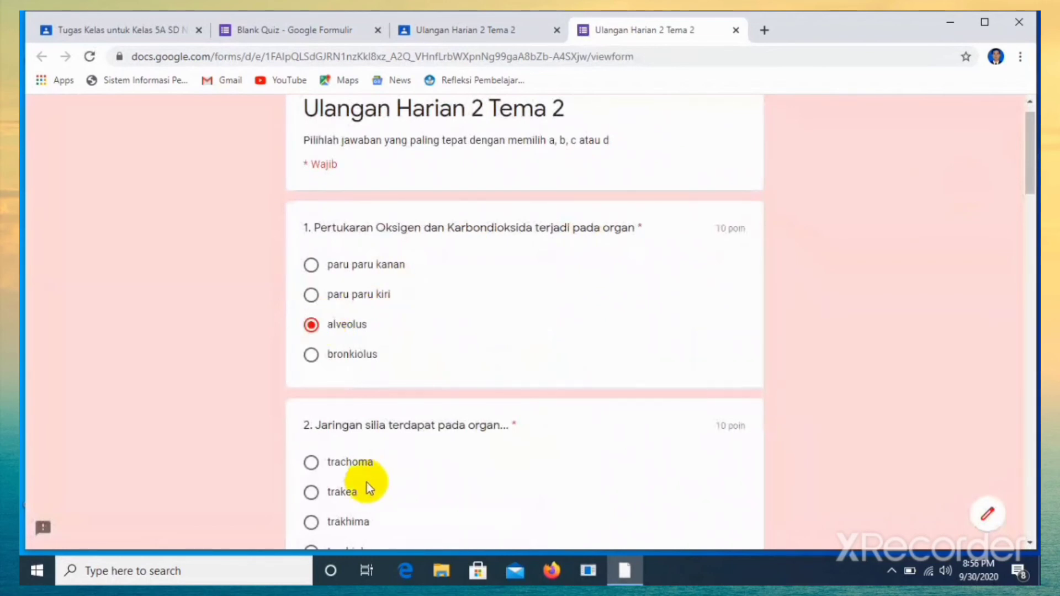
click(336, 495)
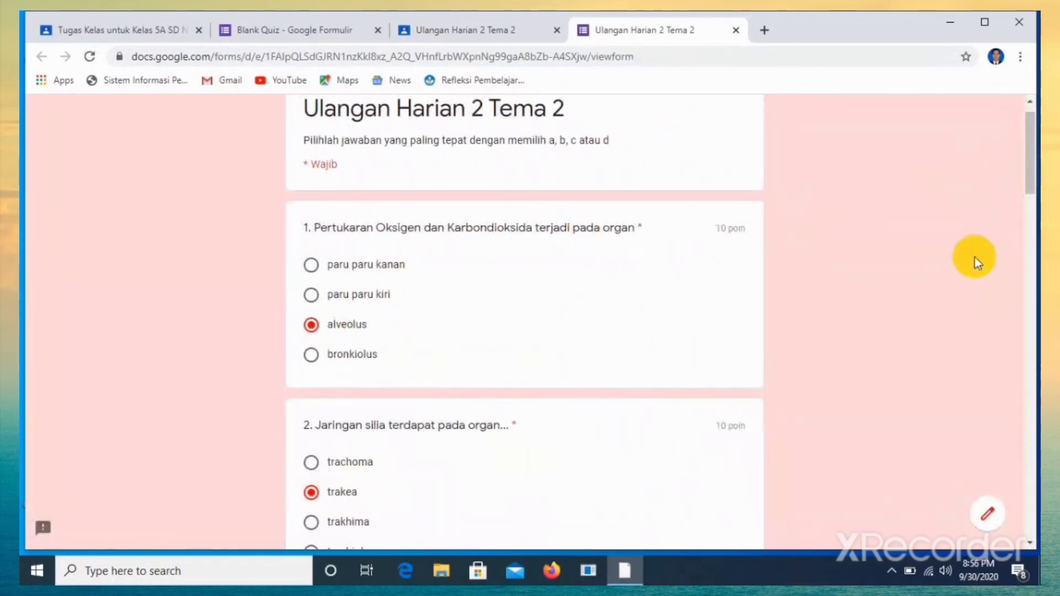
Step: Answer question 3 with "mengubah oksigen menjadi karbondioksida", 4 with "oksigen dan karbondioksida", 5 with "Mengapa anak anak menangis ?" and 6 with "Kuku tambahan"
drag(1024, 169, 1037, 249)
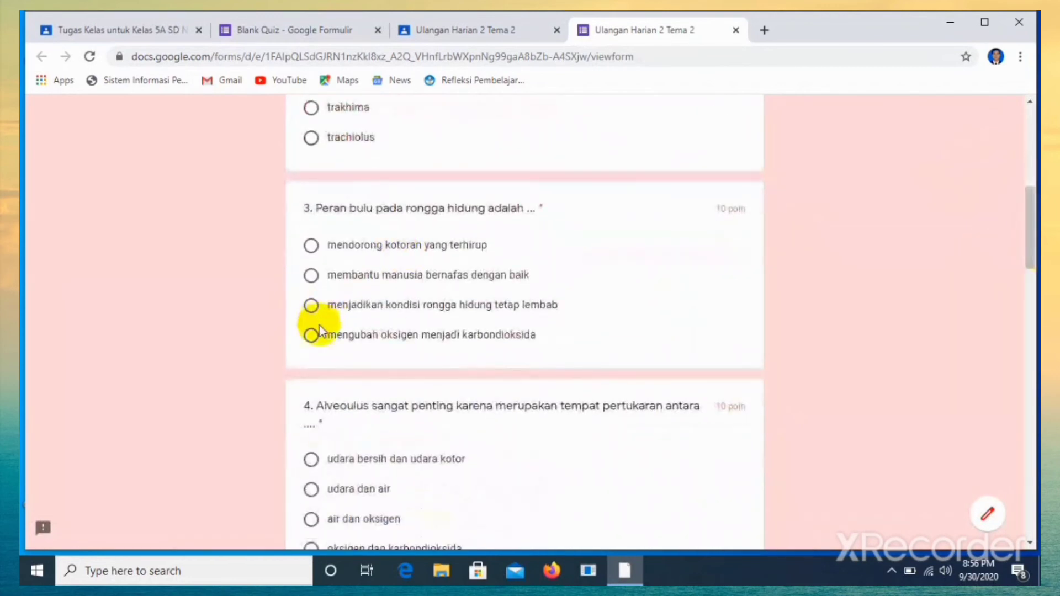
drag(1032, 263, 1031, 297)
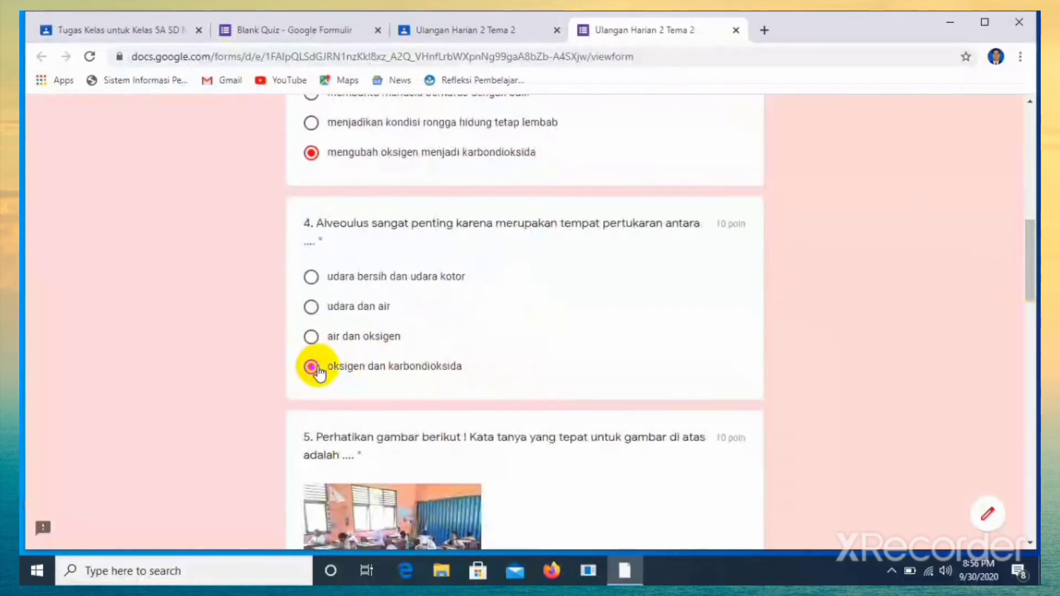
drag(1029, 316, 1023, 350)
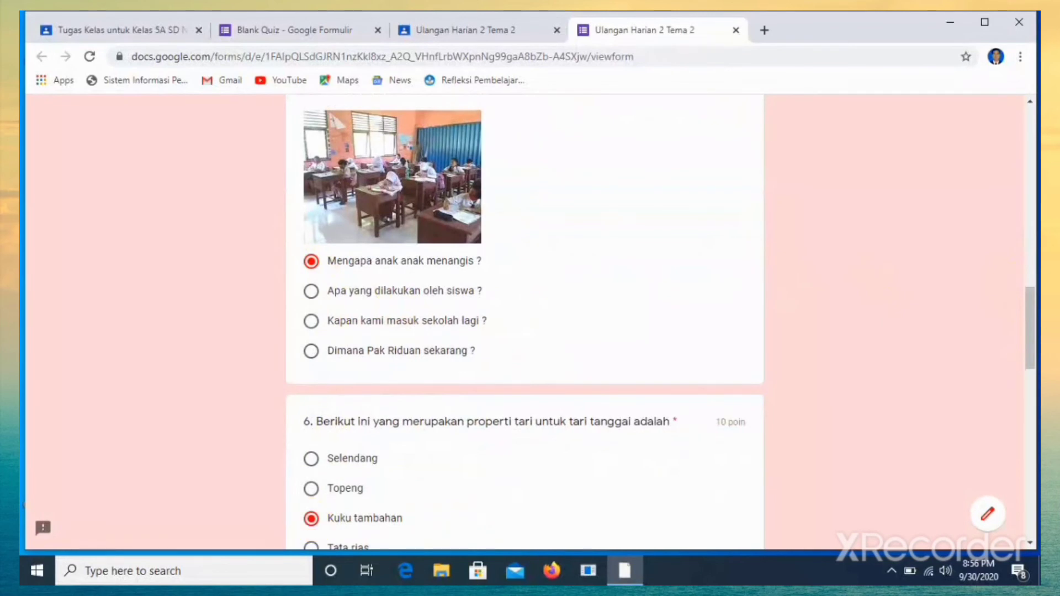
Step: Answer question 7 with "Tari Tanggai dan Tari Gending Sriwijaya", 8 with "Hak", 9 with "warga negara", 10 with "distribusi" and submit the quiz
drag(1030, 310, 1032, 380)
click(311, 373)
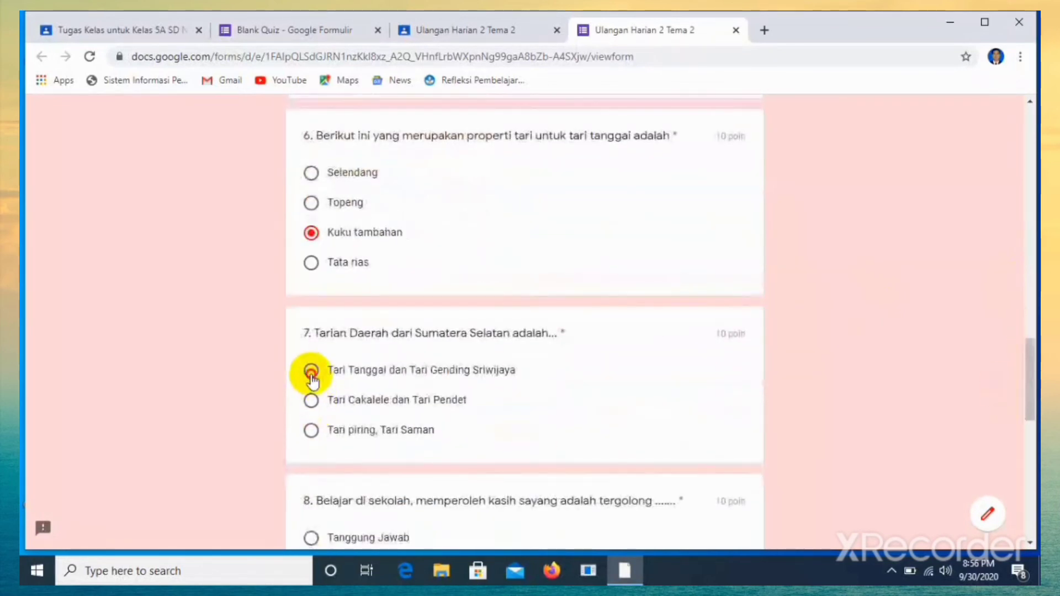
drag(1031, 354, 1026, 405)
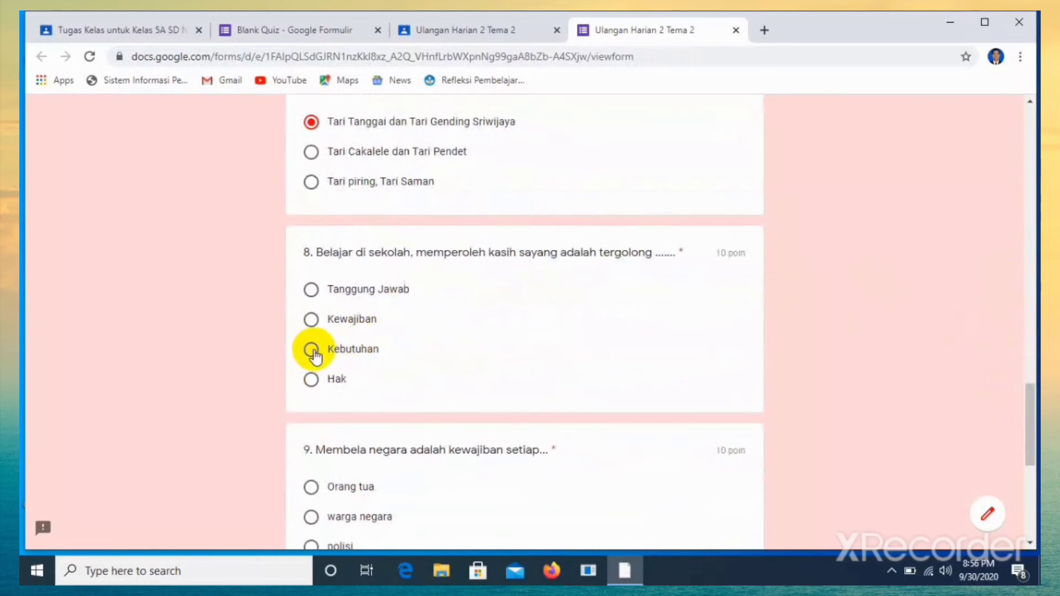
click(311, 380)
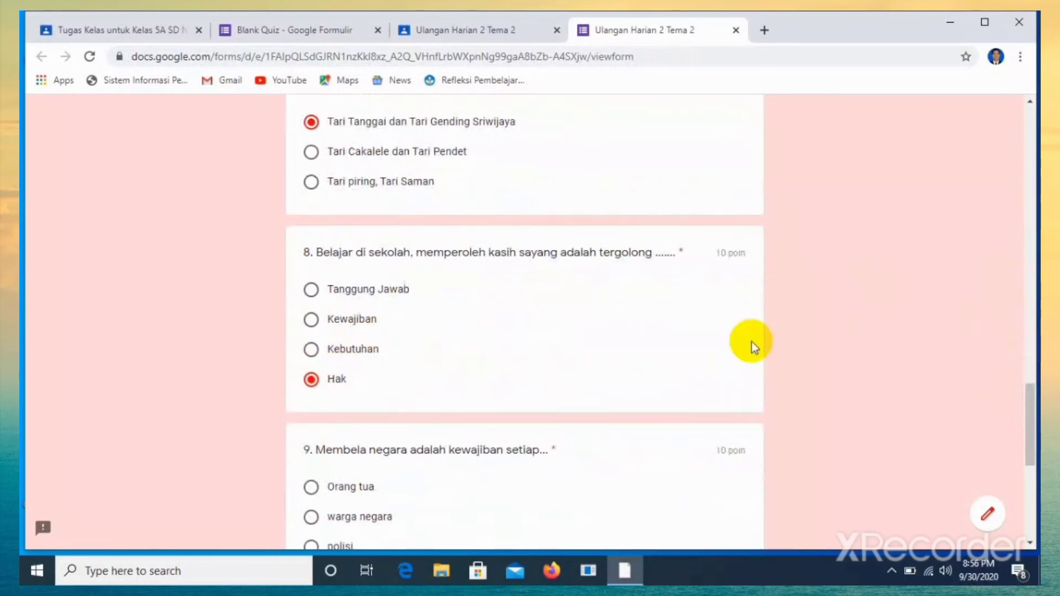
drag(1031, 399, 1027, 453)
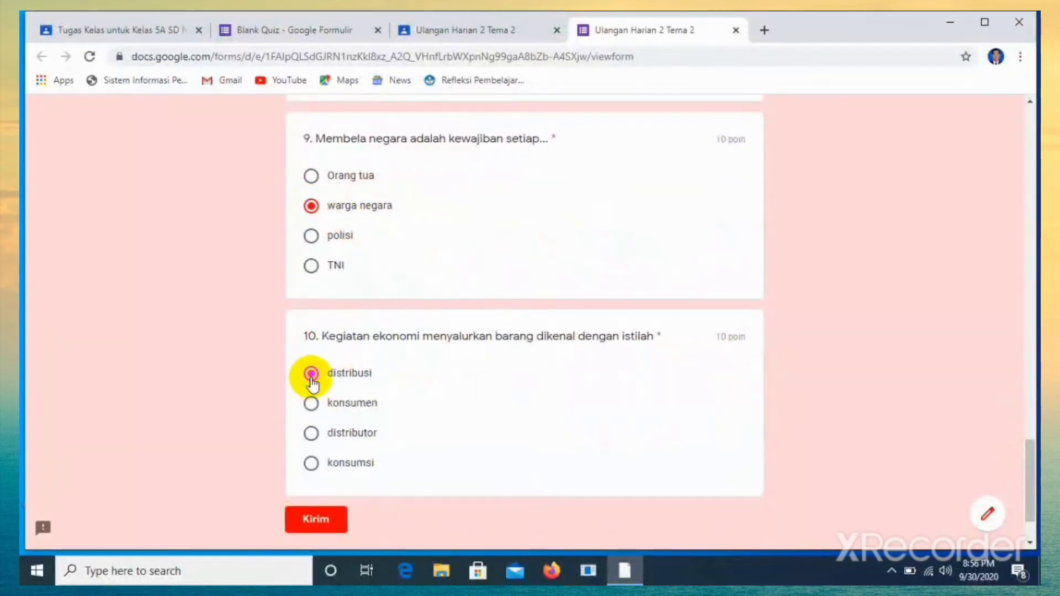
click(316, 519)
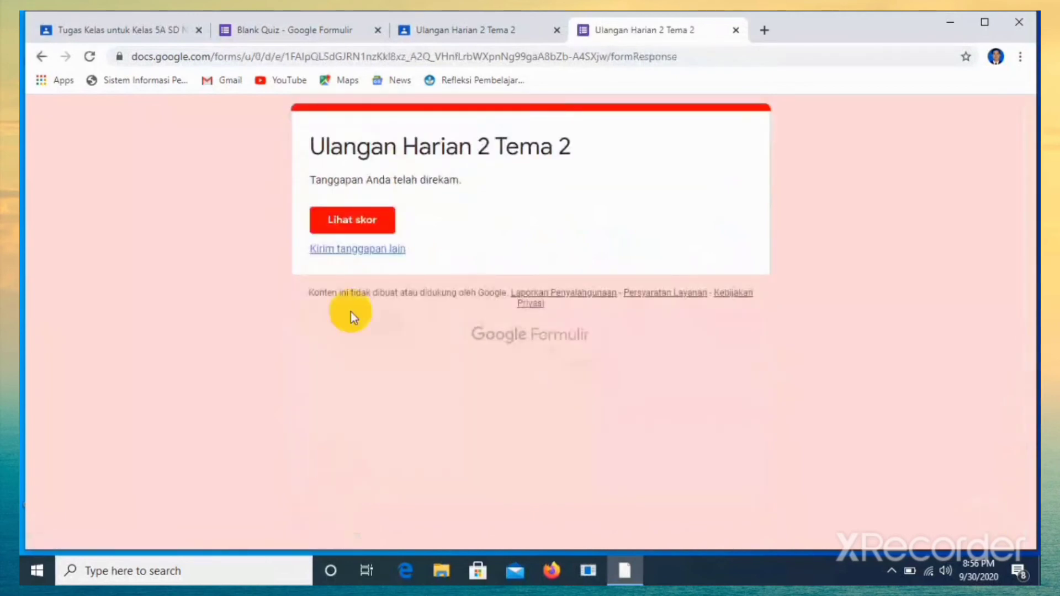
Step: Open the score report of the submitted quiz and check the total points and marked answers
click(353, 226)
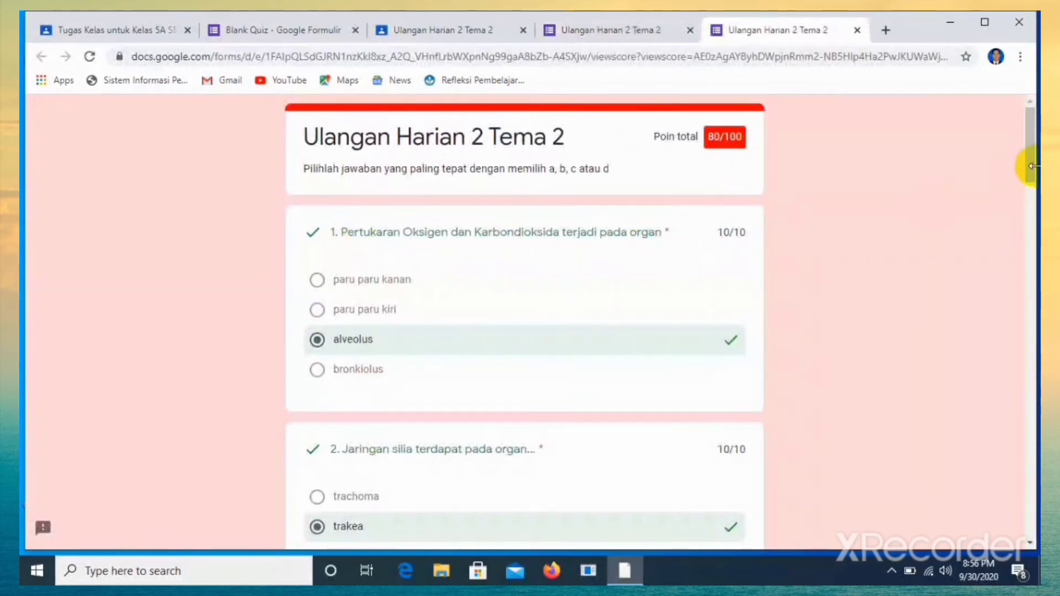
mouse_move(1031, 163)
mouse_down()
mouse_move(1030, 340)
mouse_move(1025, 154)
mouse_up()
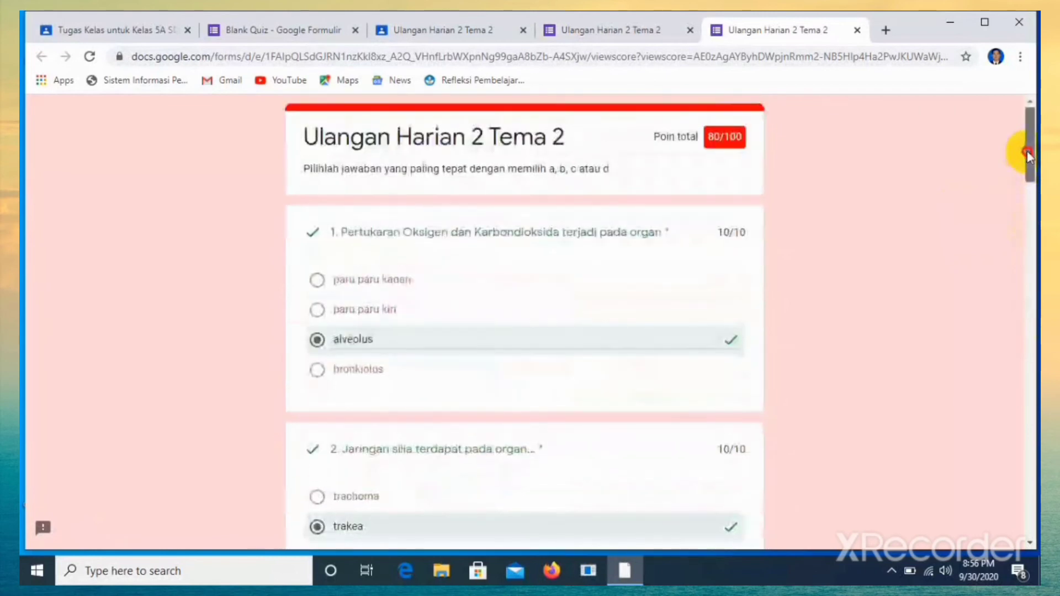
Step: Return to the teacher's classwork page for Kelas 5A SD N 12 Muaradua and clear the accidental text selection
click(116, 28)
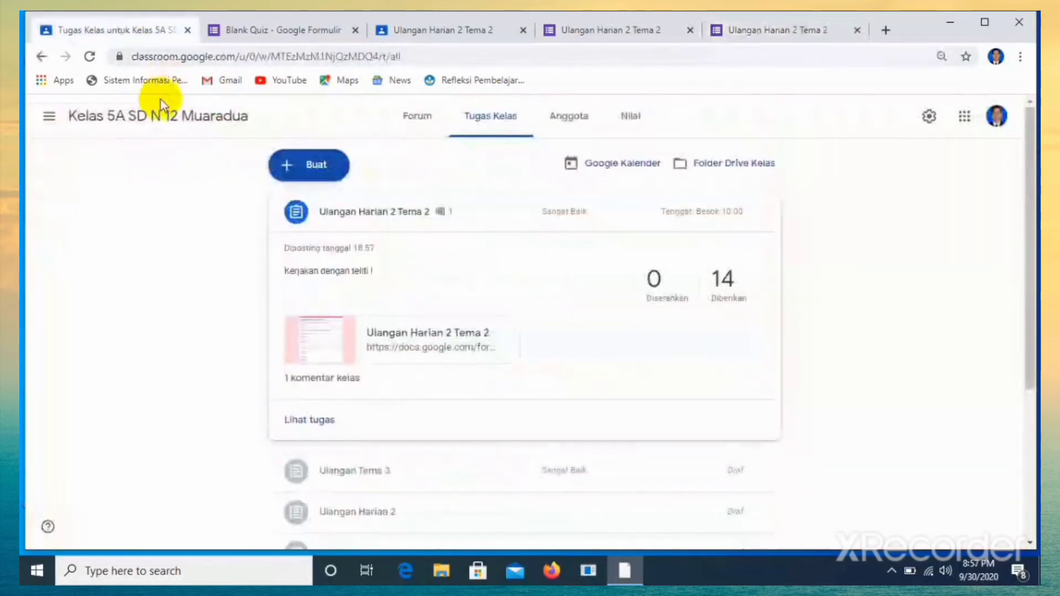
drag(204, 144, 56, 15)
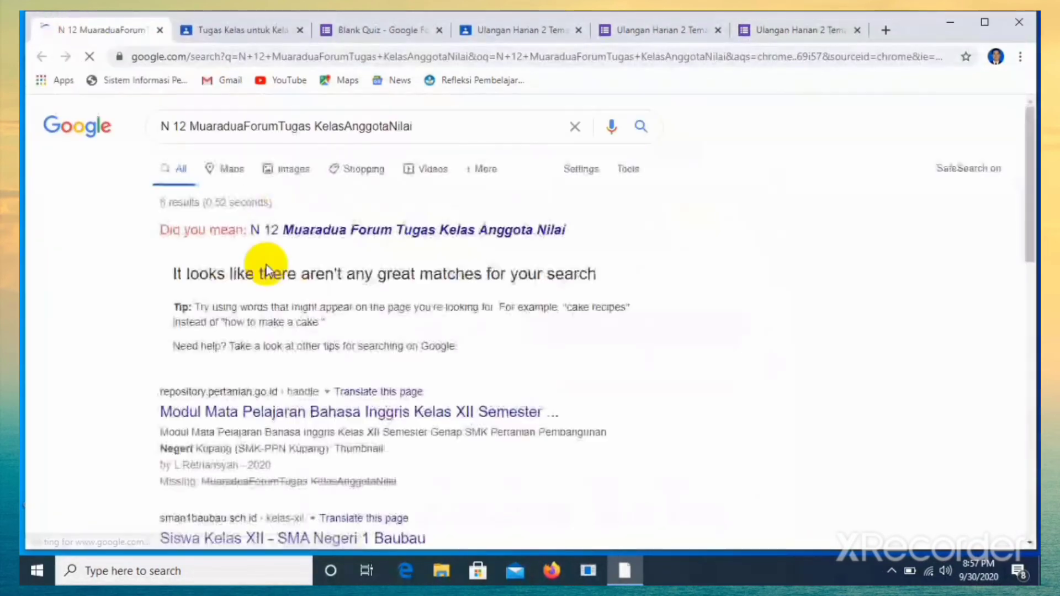
click(256, 31)
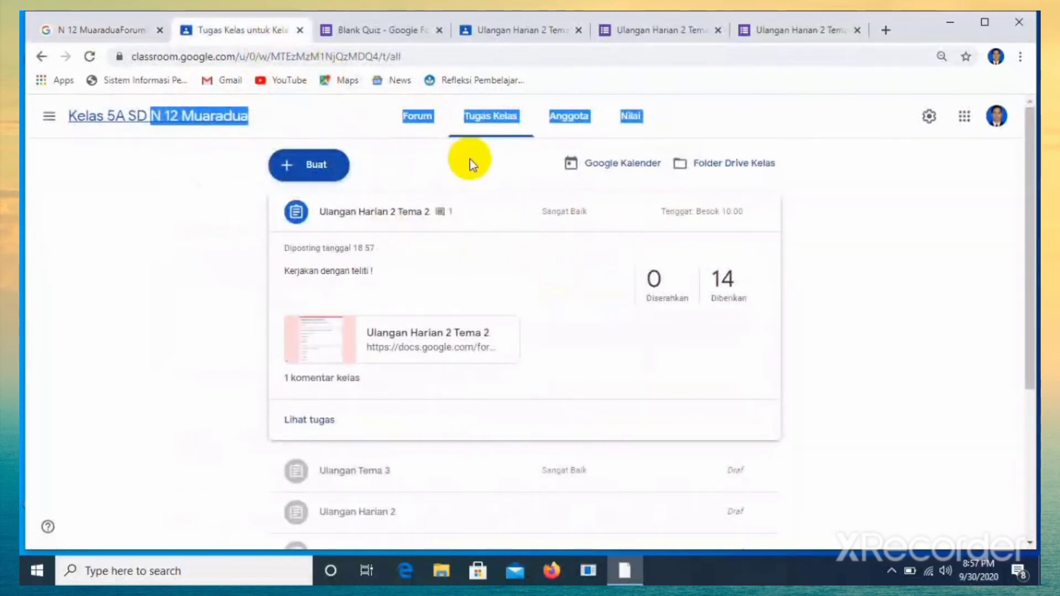
click(508, 115)
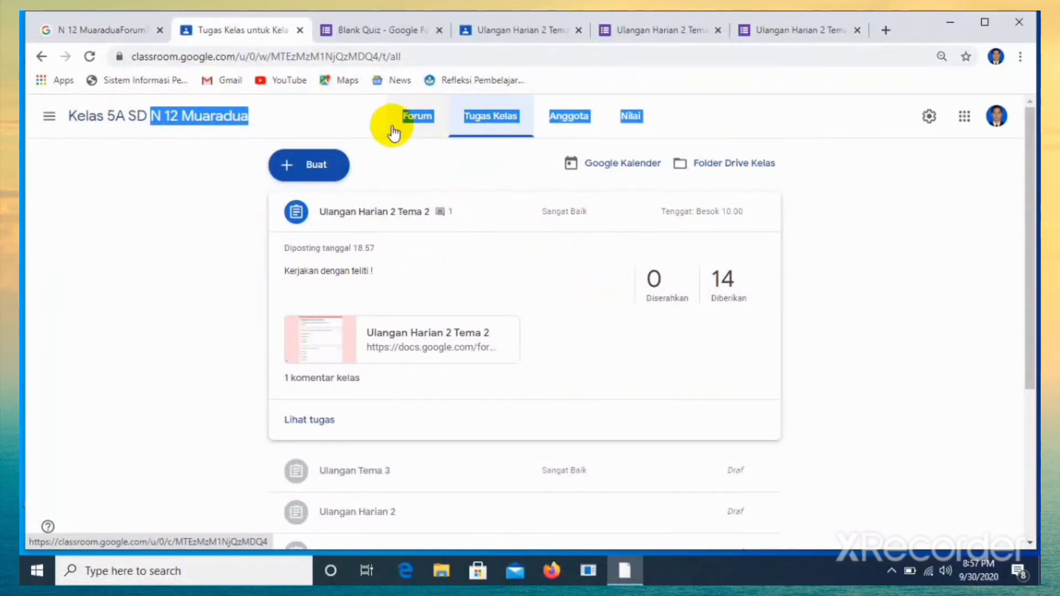
click(144, 191)
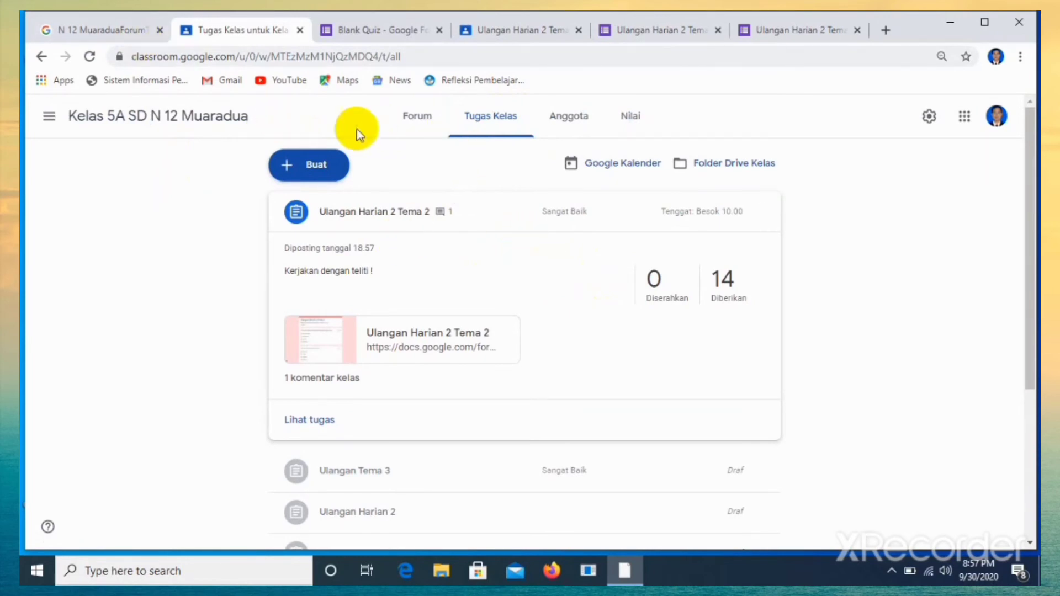
Step: View the class stream and examine the students' scores per assignment in the class gradebook
click(408, 118)
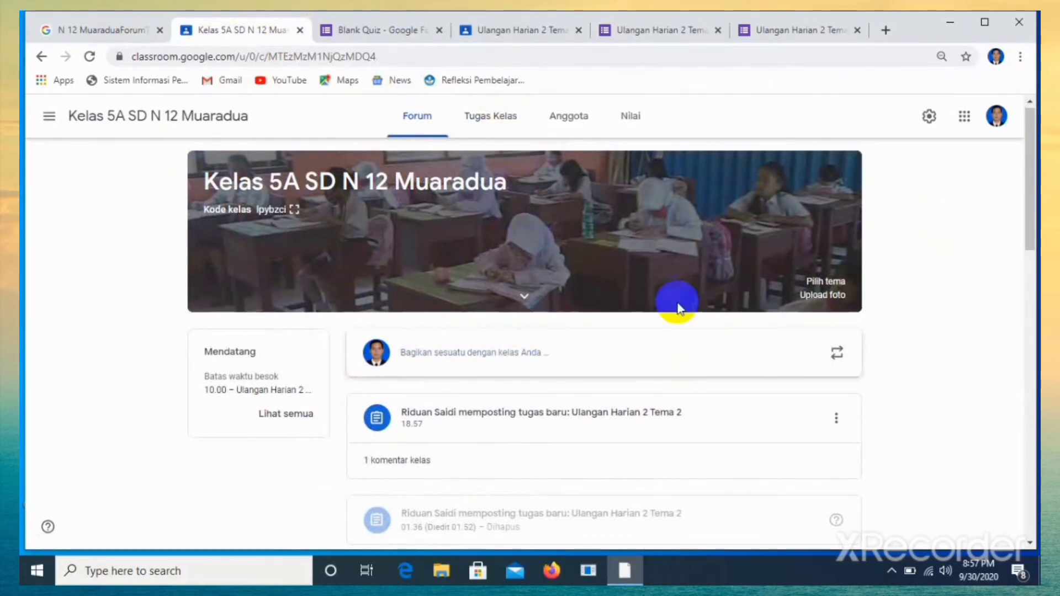
click(621, 119)
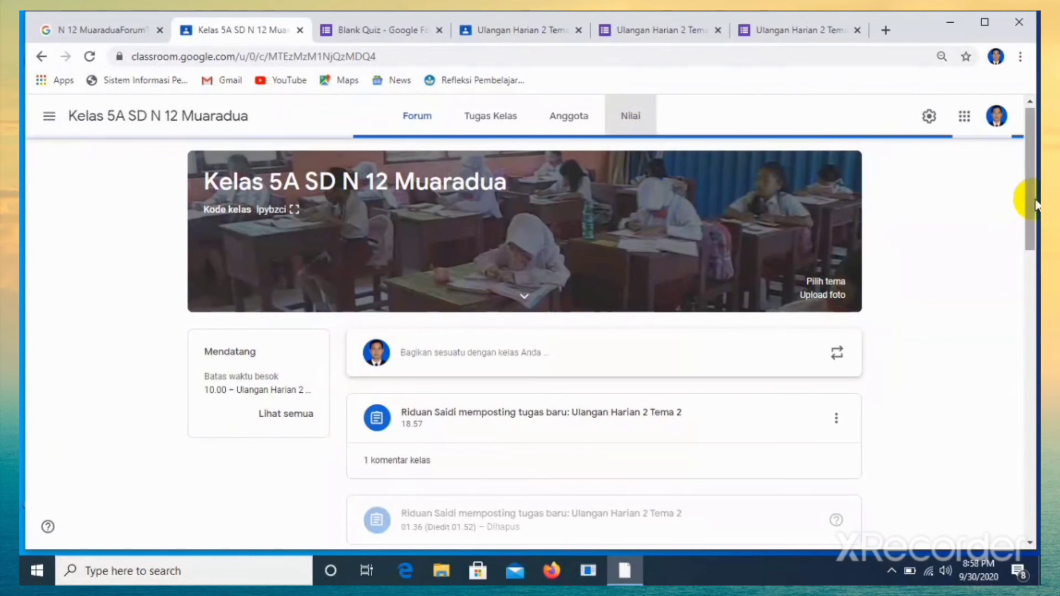
drag(1030, 194, 1022, 155)
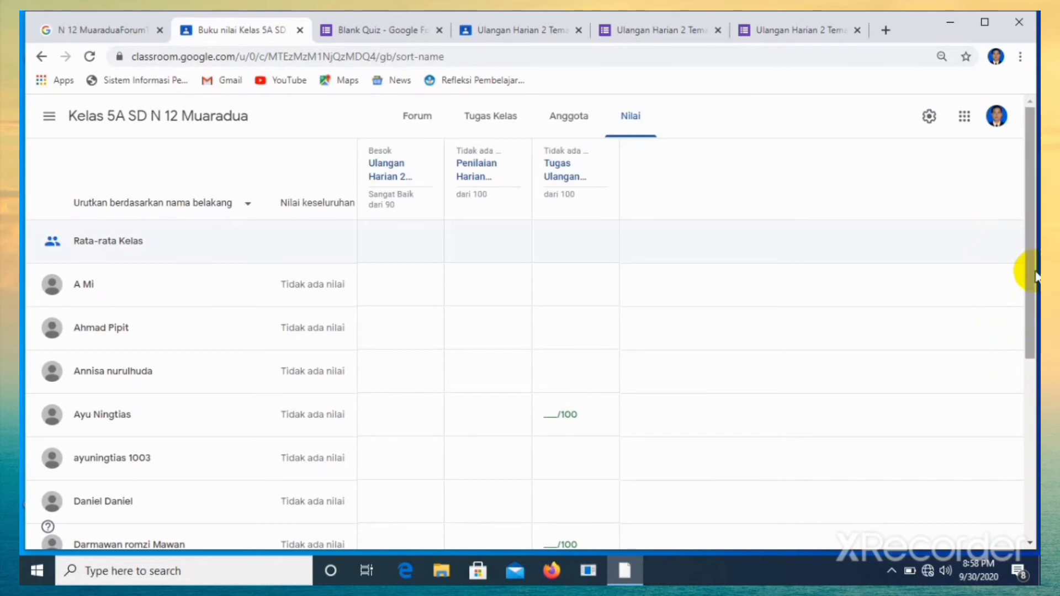
drag(1033, 276, 1009, 197)
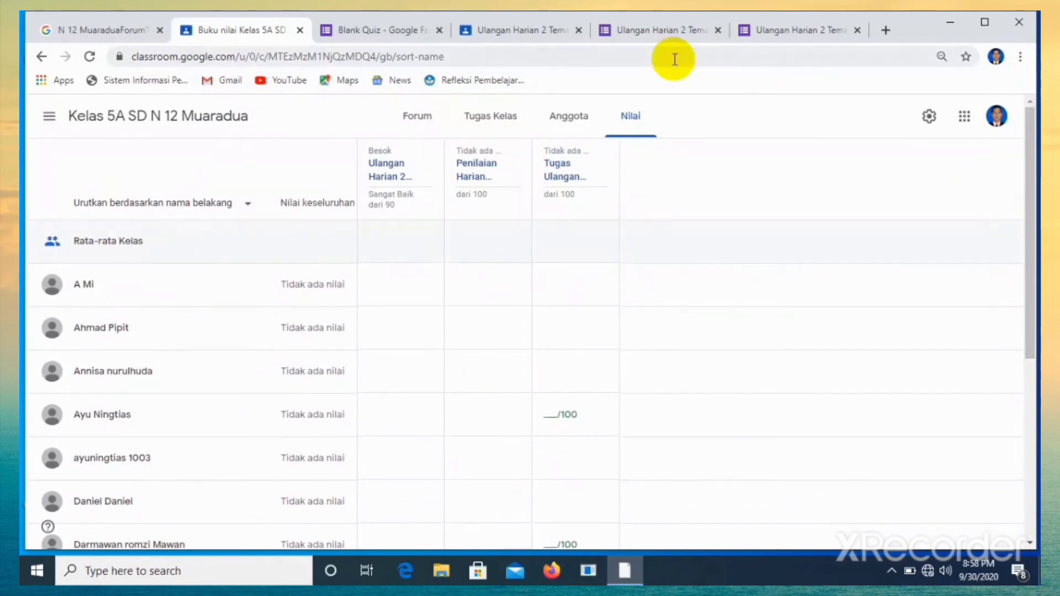
Step: Review the student's submission confirmation and quiz score, and return to the student's assignment page for "Ulangan Harian 2 Tema 2"
click(245, 32)
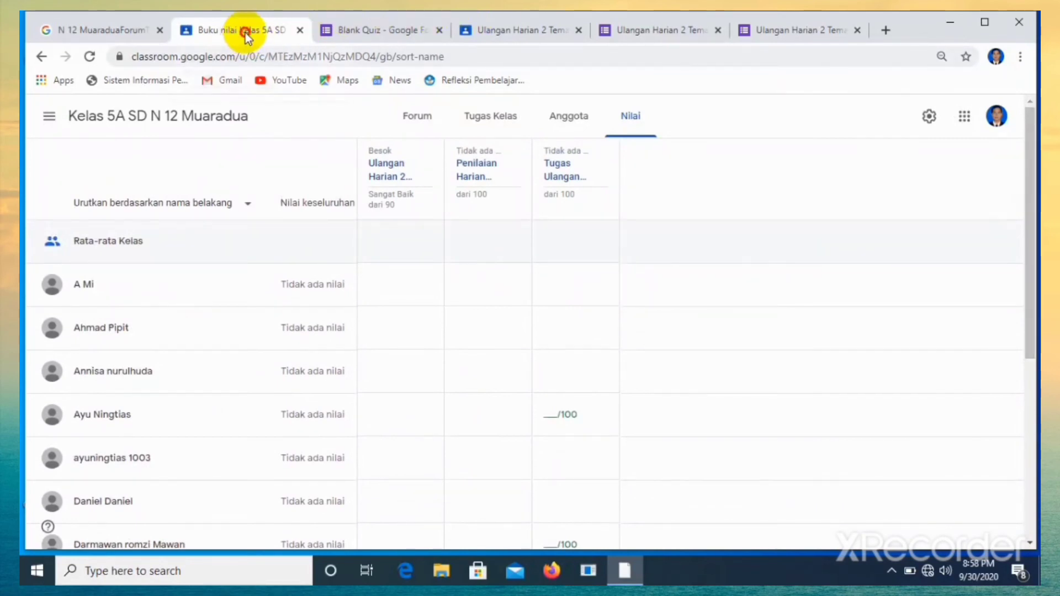
click(535, 31)
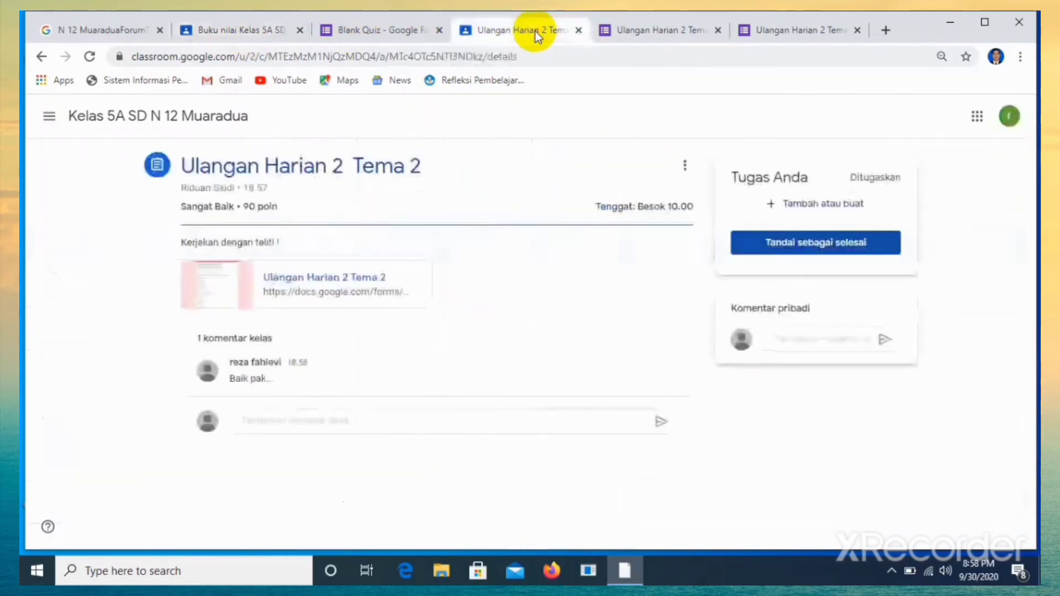
click(624, 37)
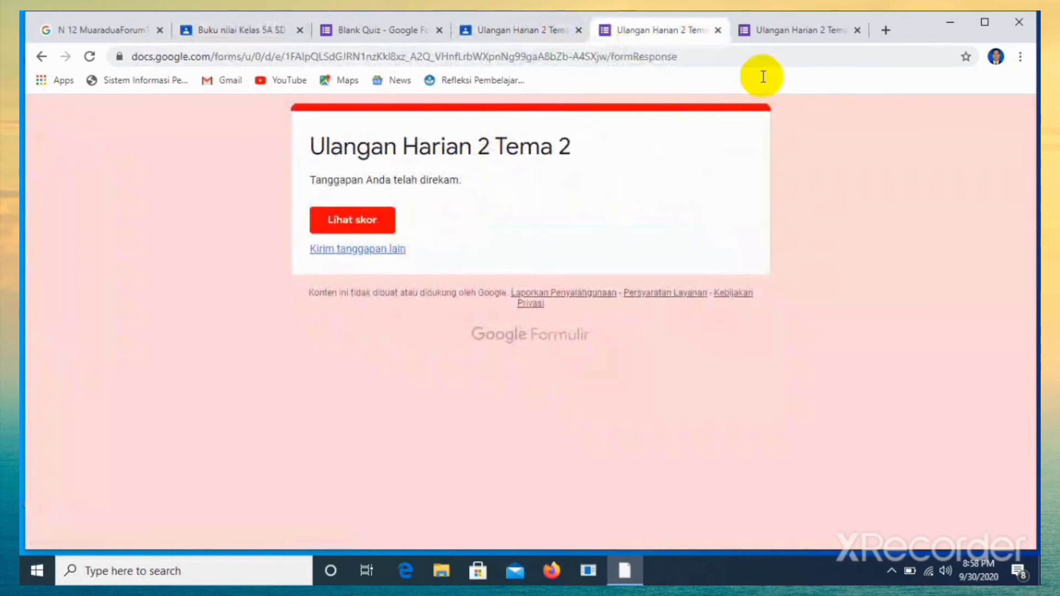
click(793, 28)
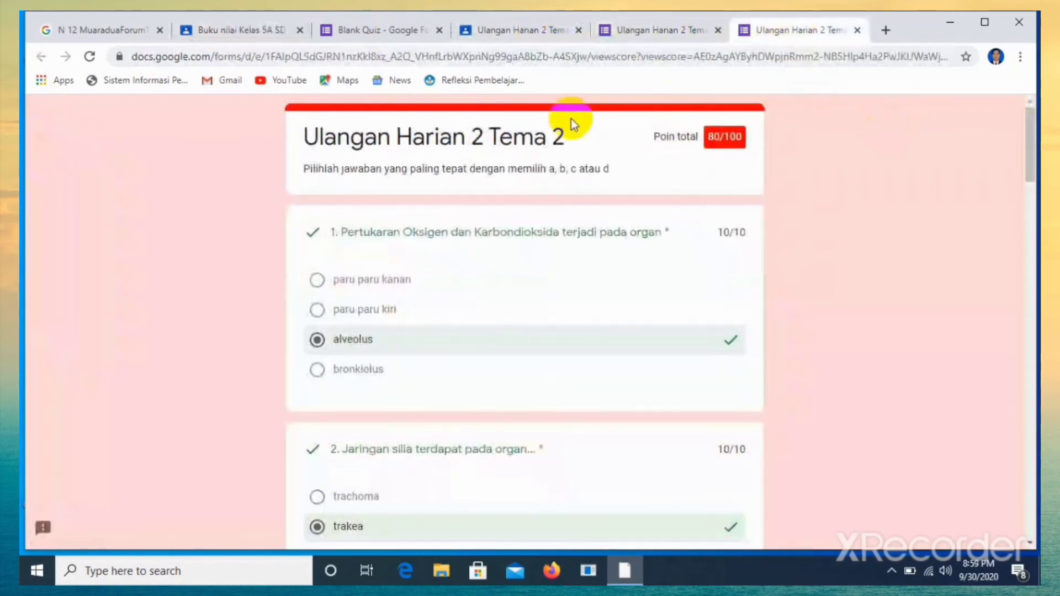
click(489, 24)
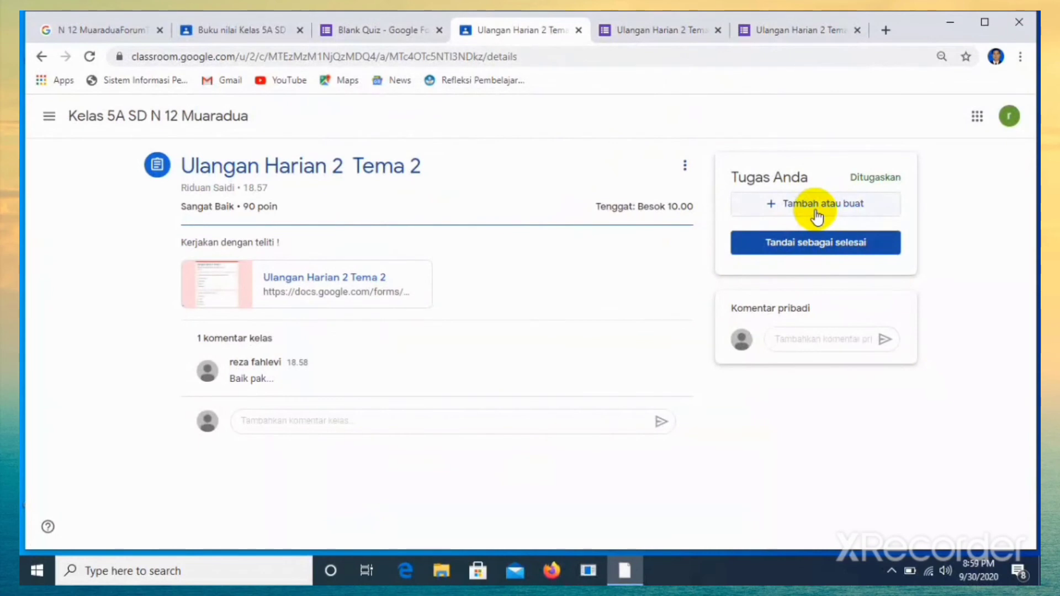
click(817, 215)
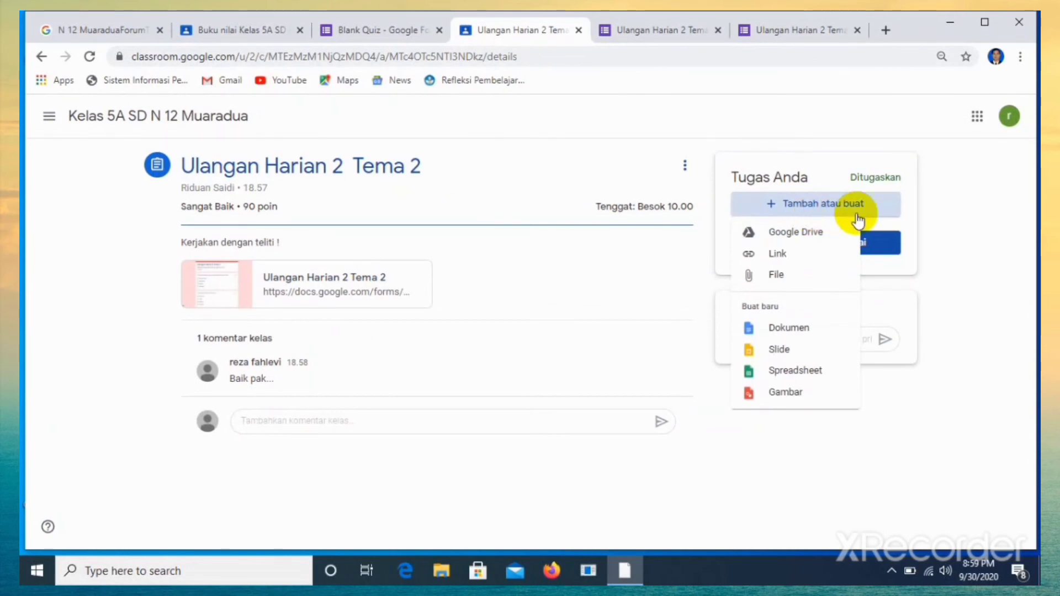
click(955, 202)
click(858, 255)
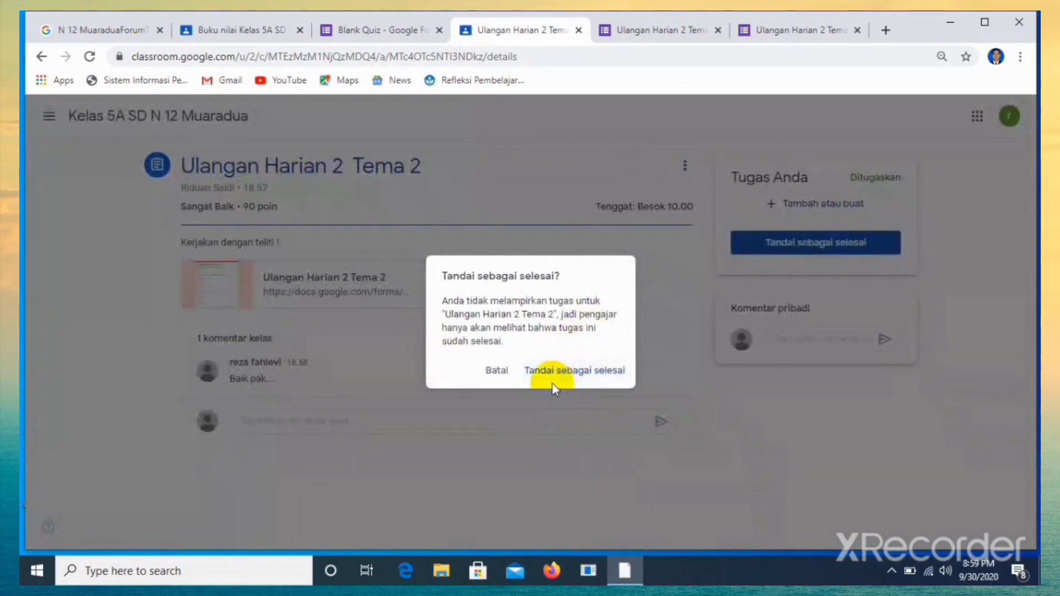
click(497, 371)
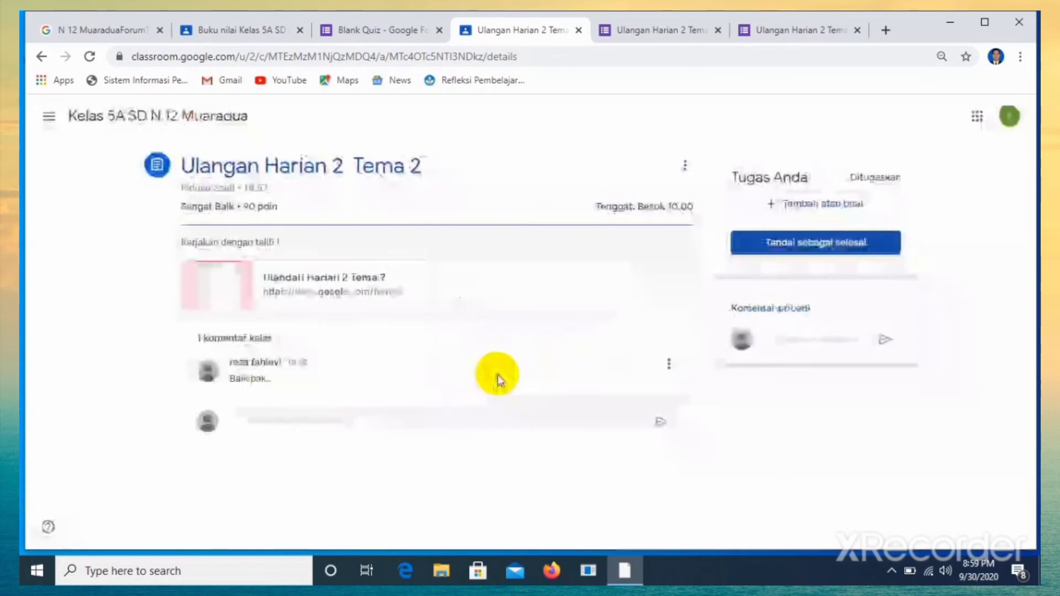
click(812, 209)
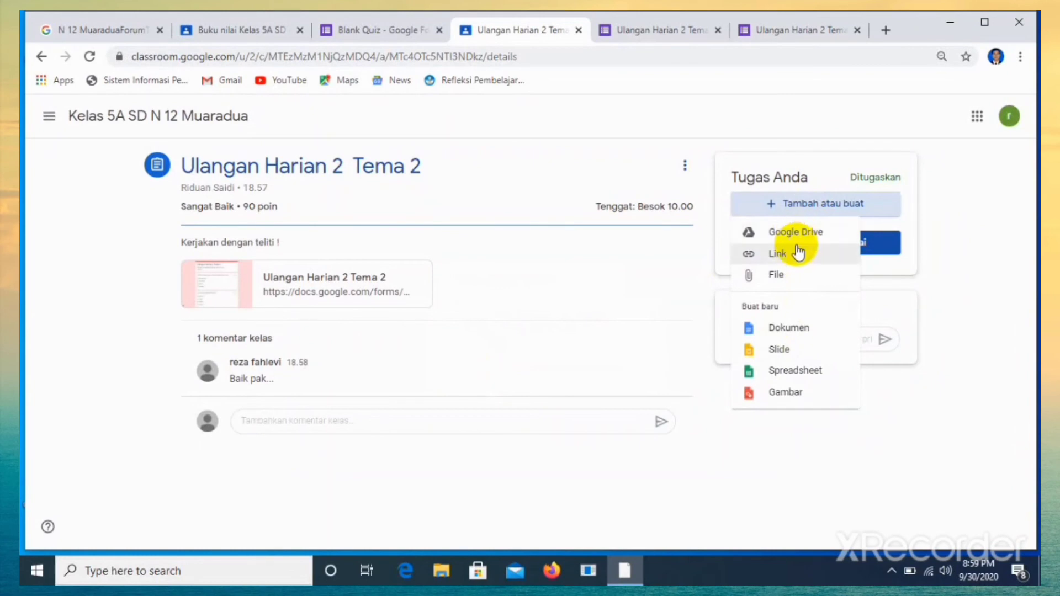
click(795, 281)
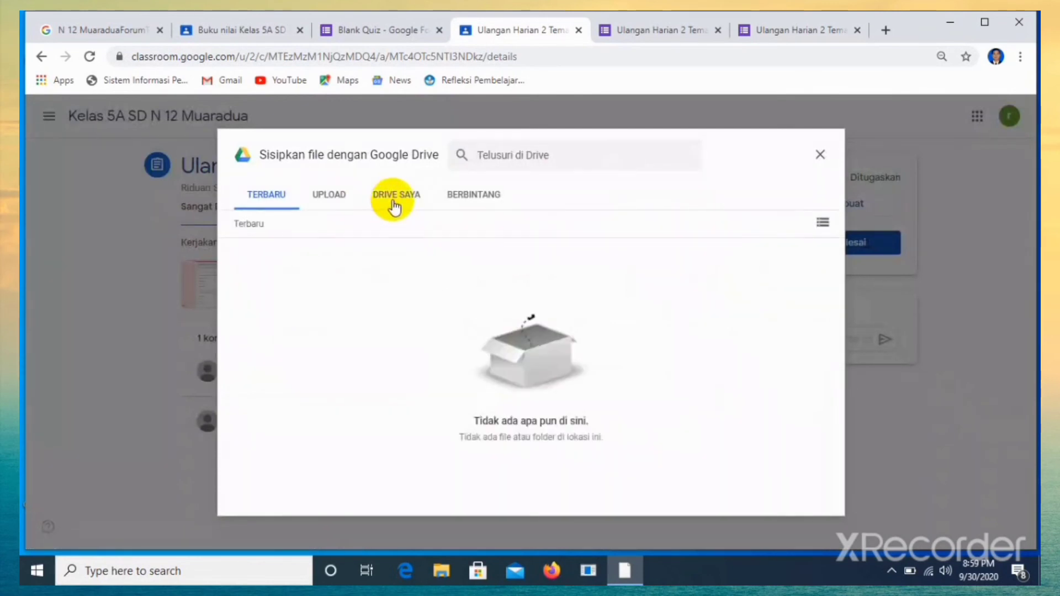
click(267, 197)
click(336, 200)
click(392, 202)
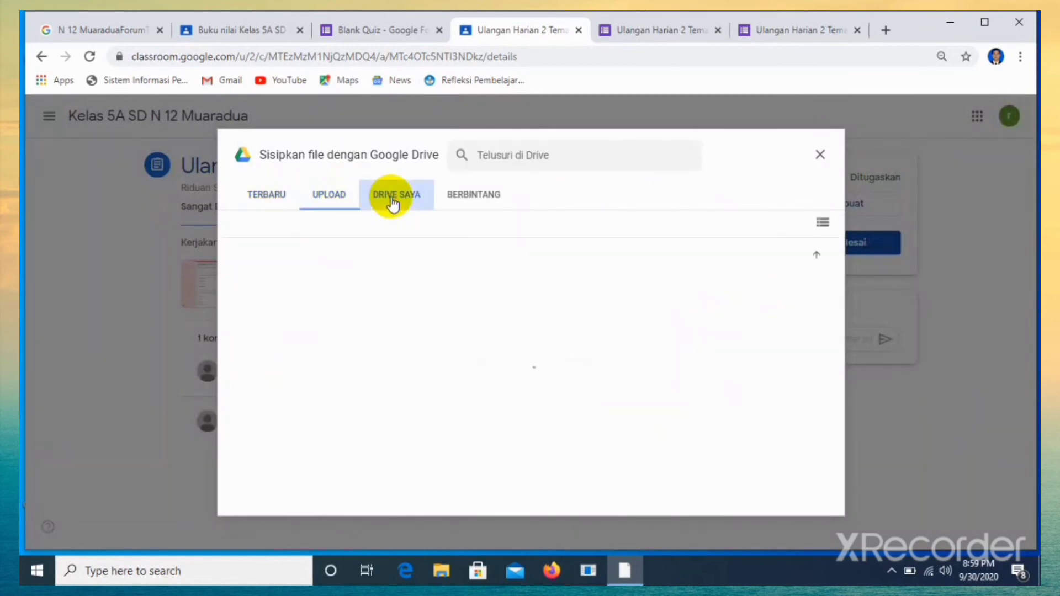
double_click(302, 290)
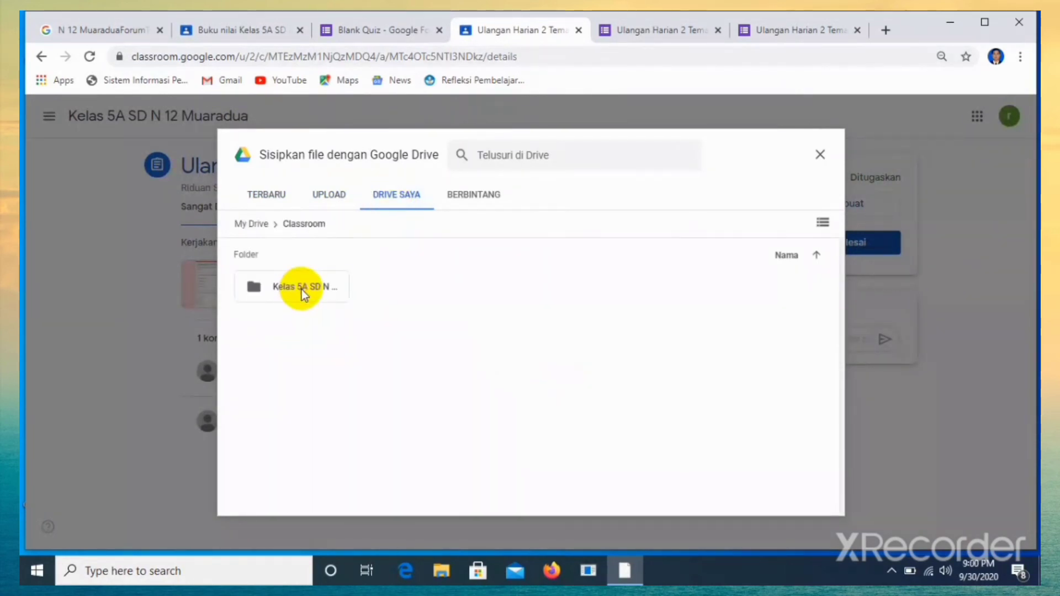
double_click(302, 290)
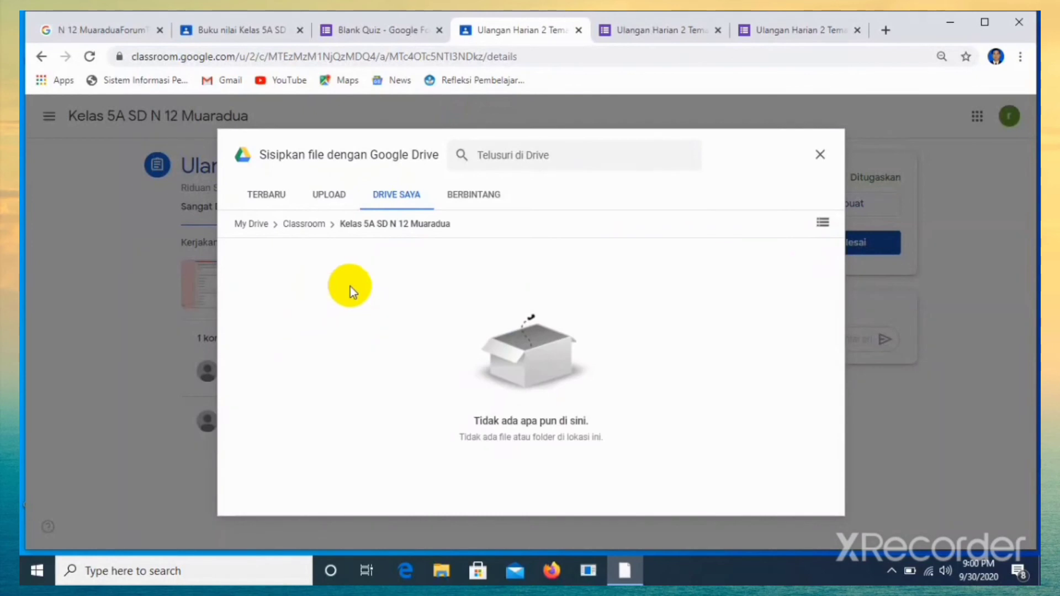
click(820, 156)
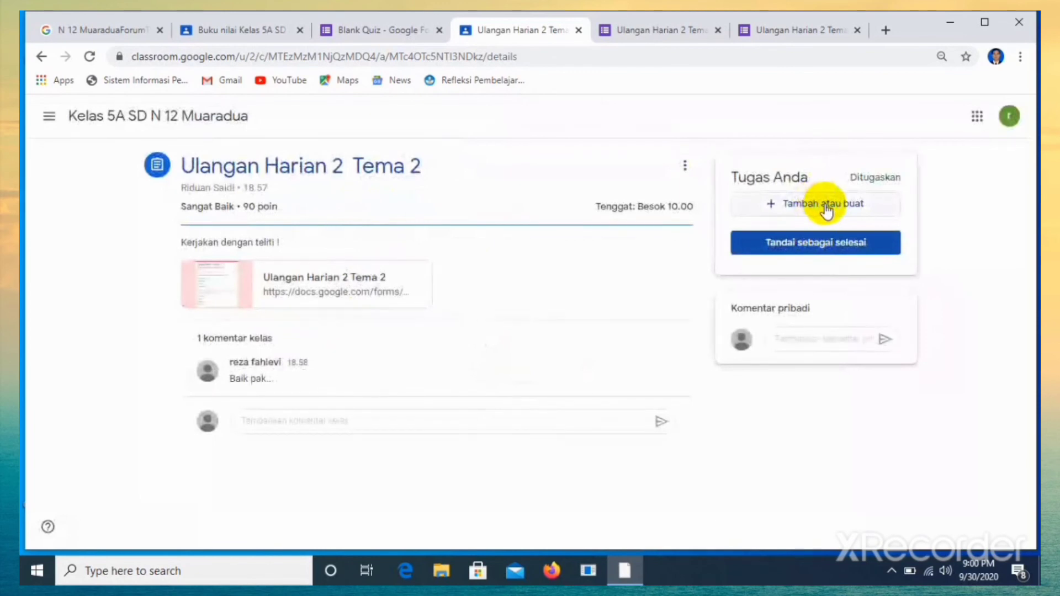
Step: Copy the link address of the attached "Ulangan Harian 2 Tema 2" form and add it as a link to the student's work
right_click(395, 279)
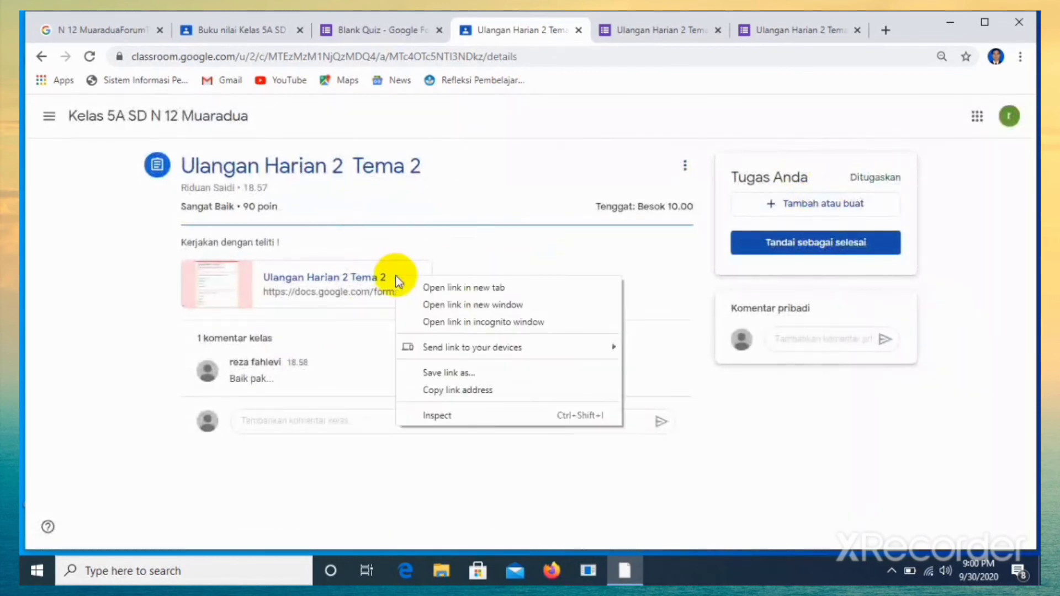
click(439, 391)
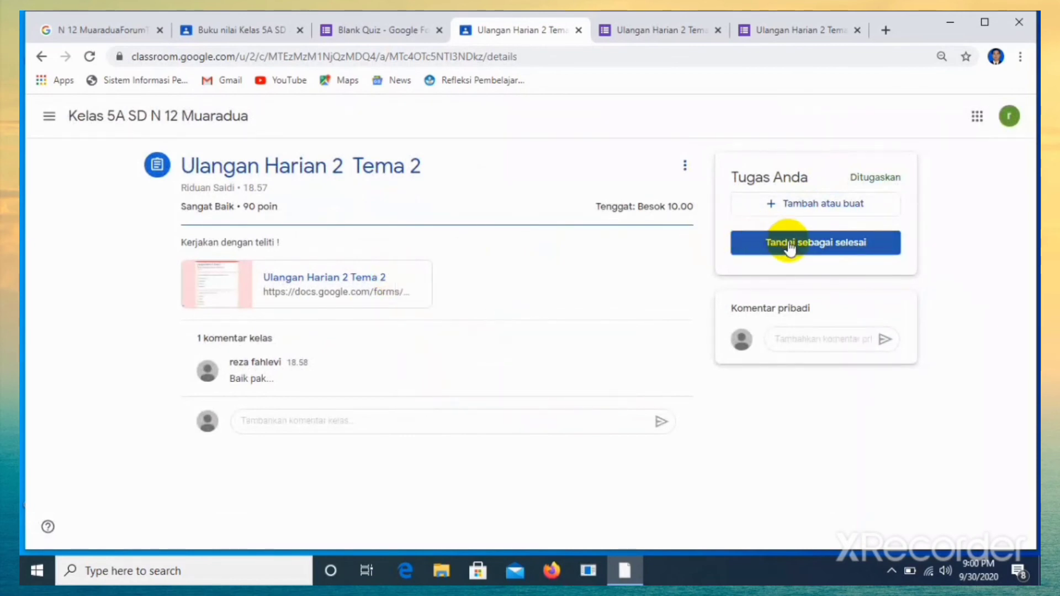
click(796, 209)
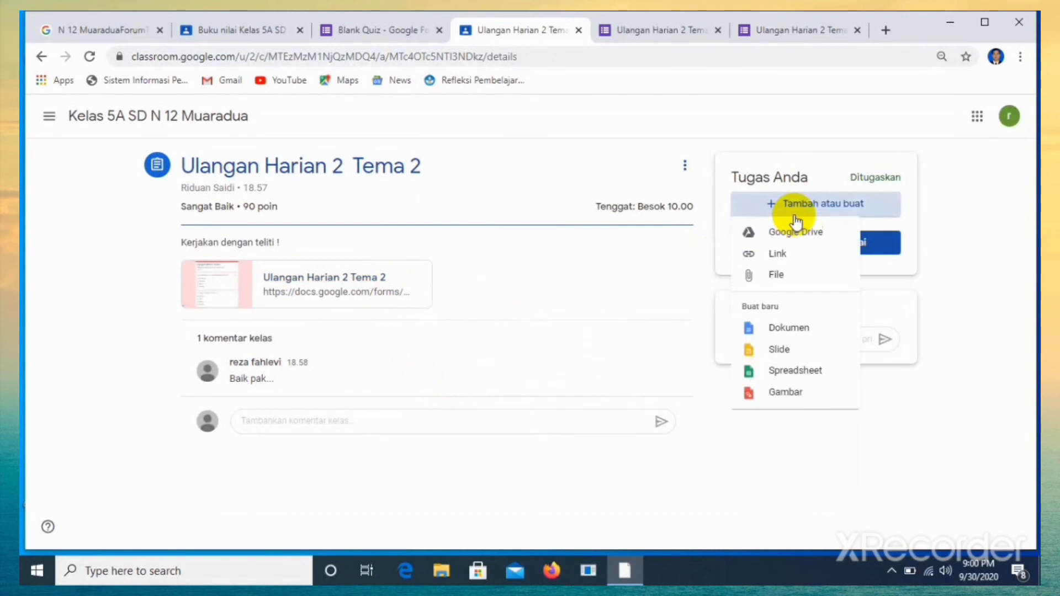
click(790, 253)
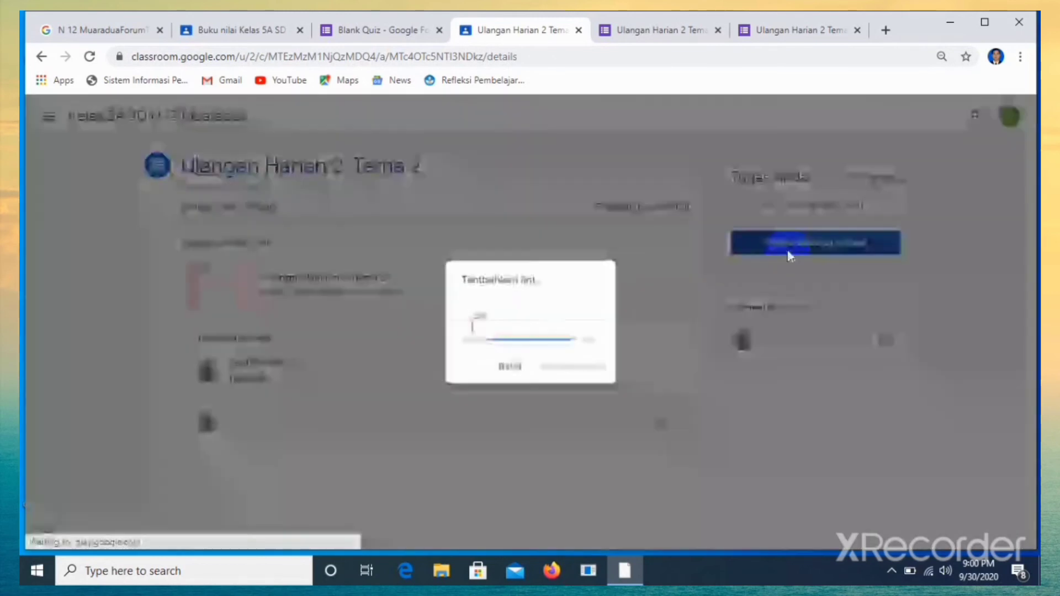
click(524, 332)
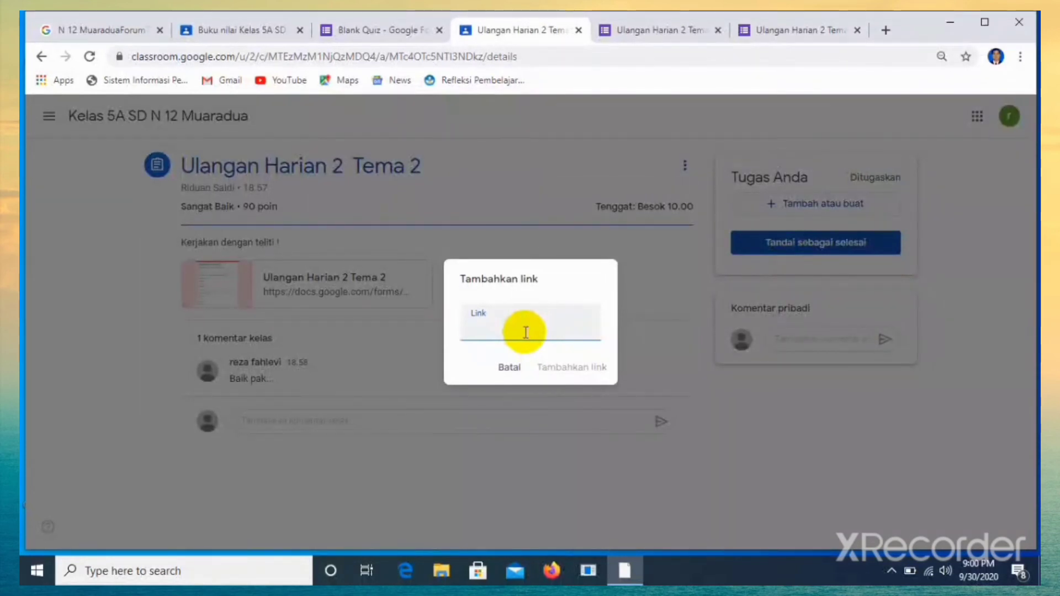
right_click(526, 332)
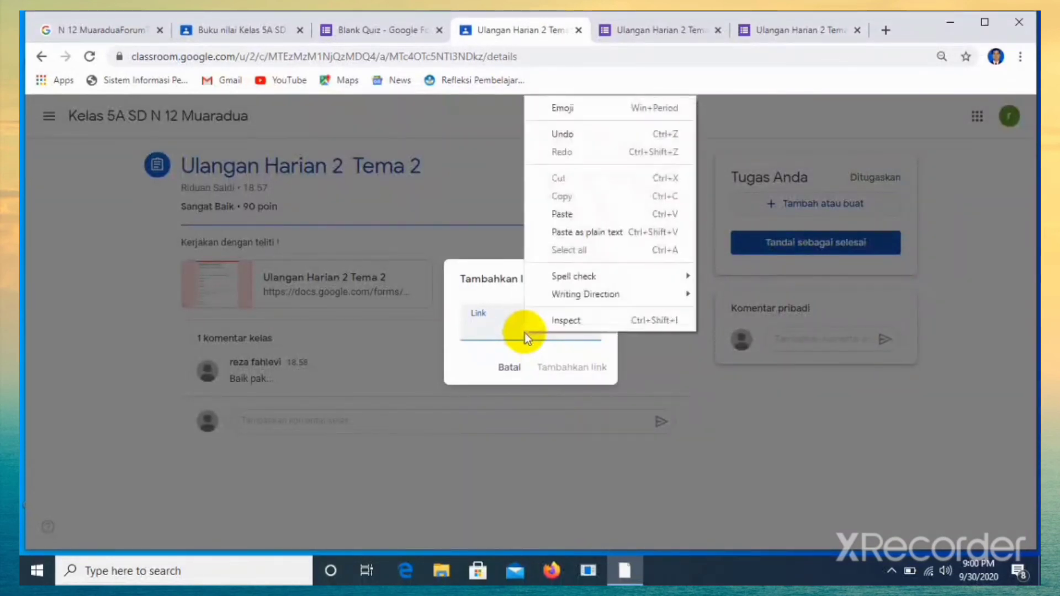
click(476, 333)
key(ctrl+v)
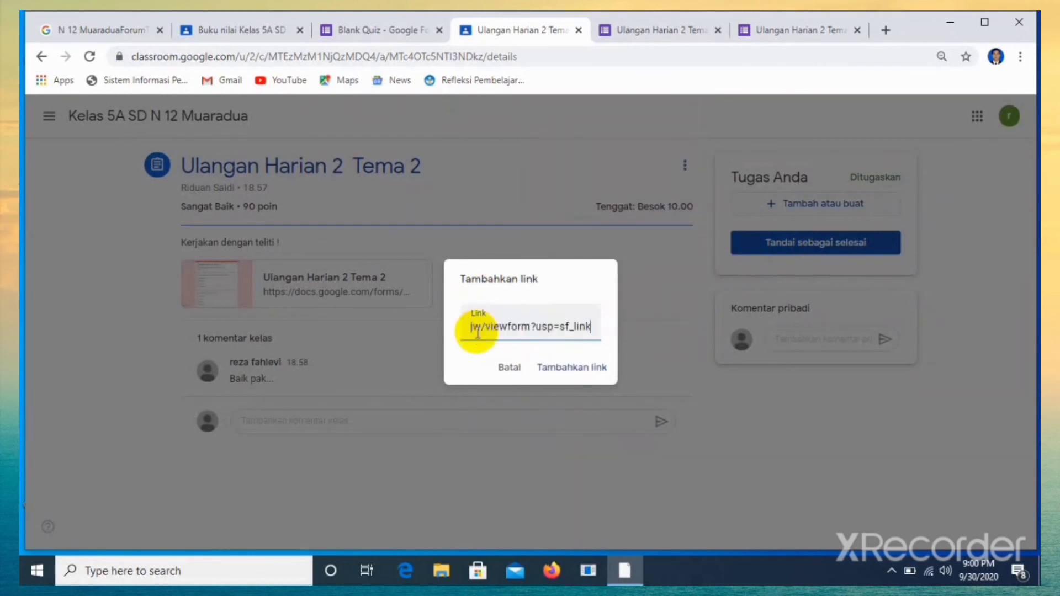
click(569, 369)
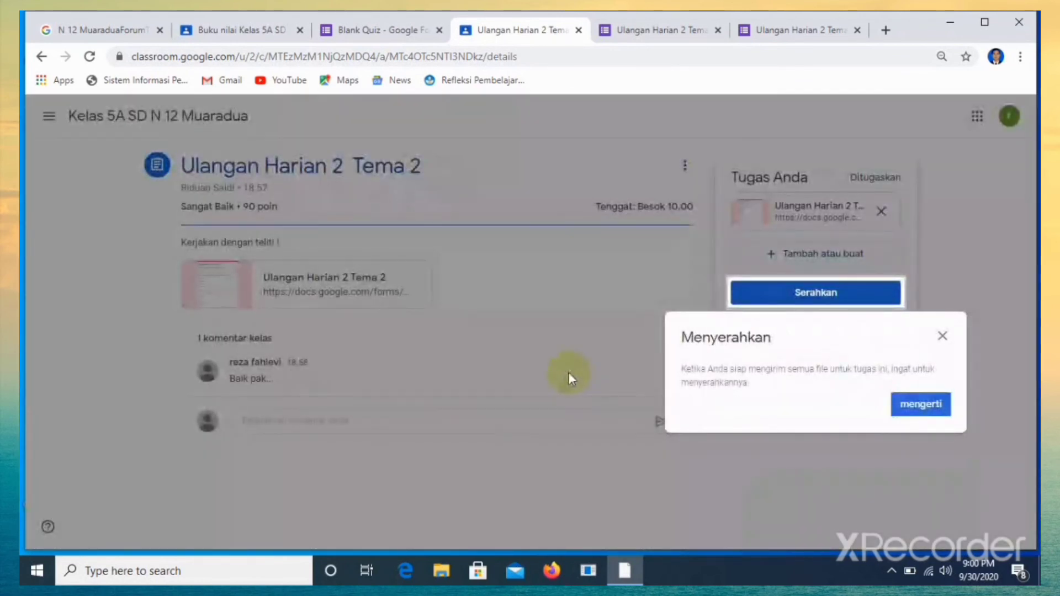
Step: Dismiss the submission tip and hand in the student's work for "Ulangan Harian 2 Tema 2" with the attached link
click(914, 409)
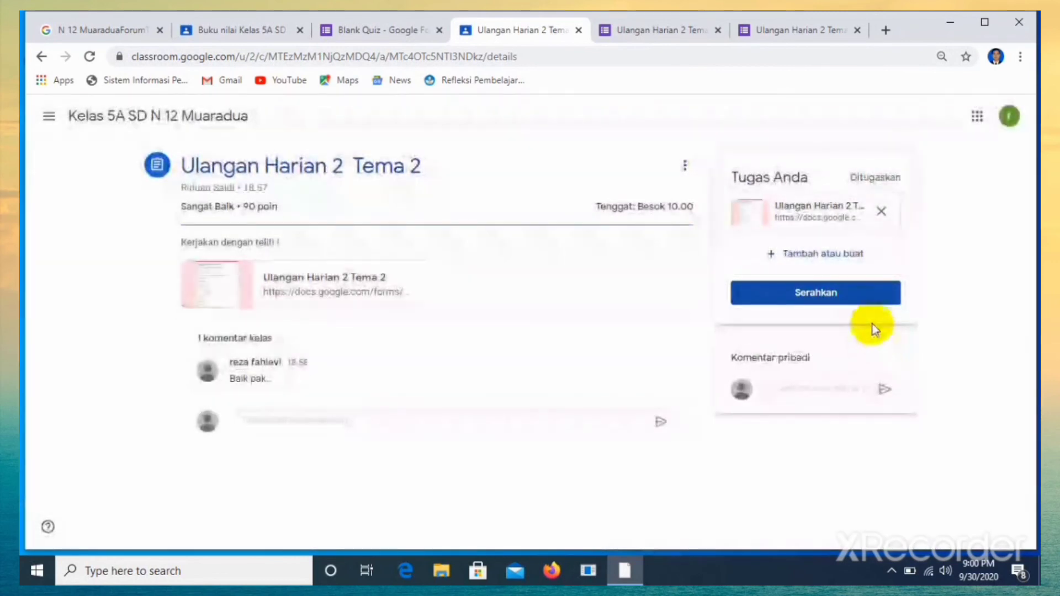
click(860, 305)
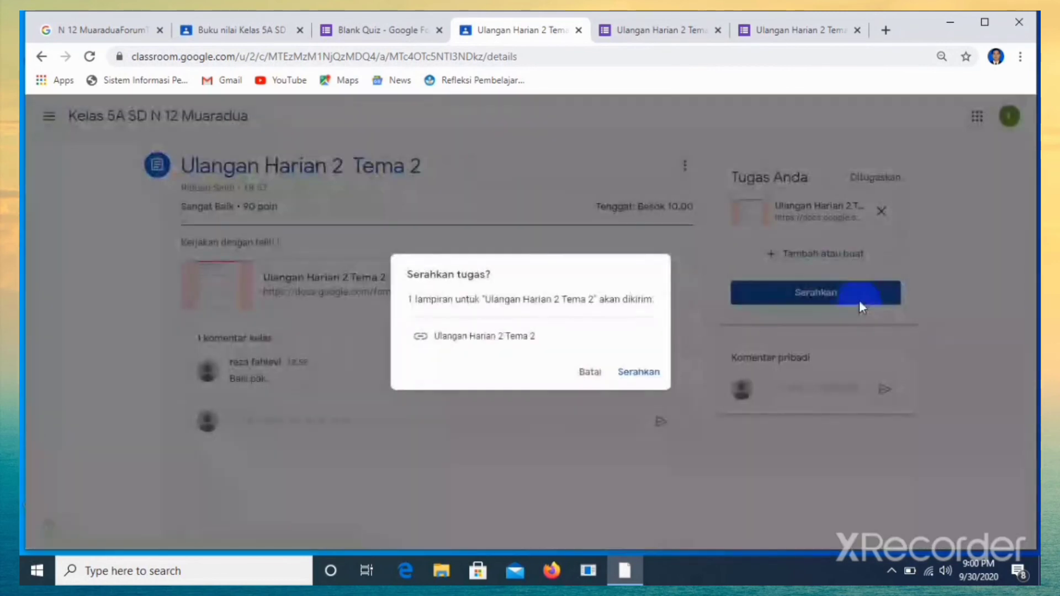
click(644, 372)
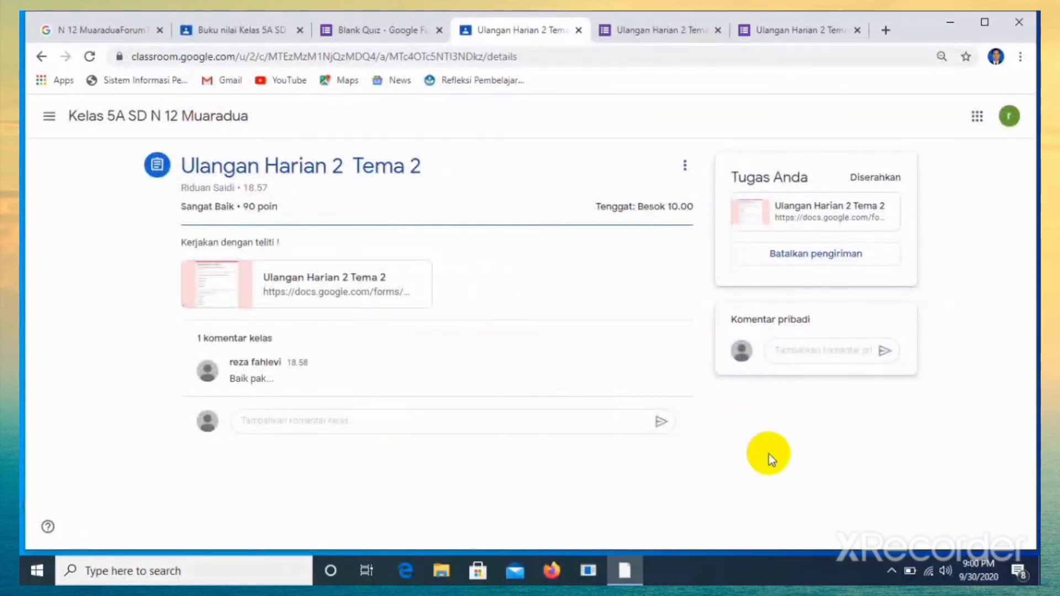
click(806, 347)
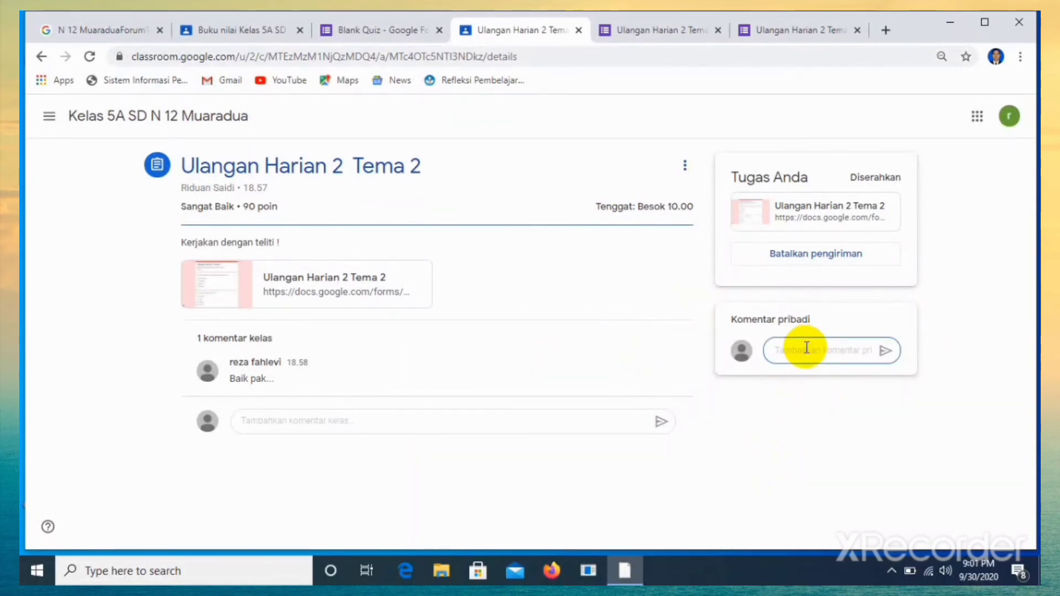
mouse_move(623, 576)
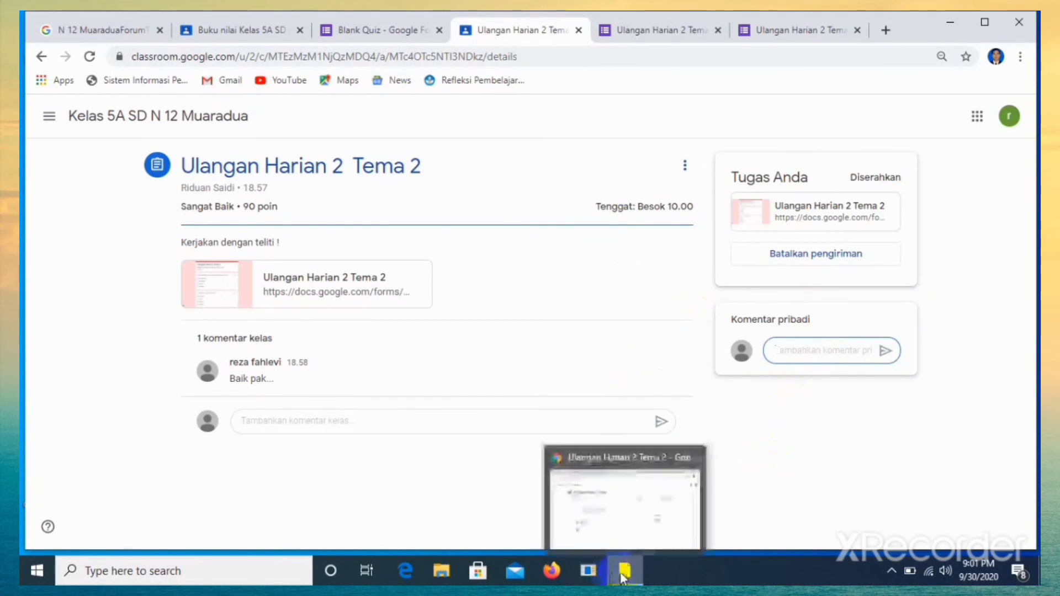
click(883, 577)
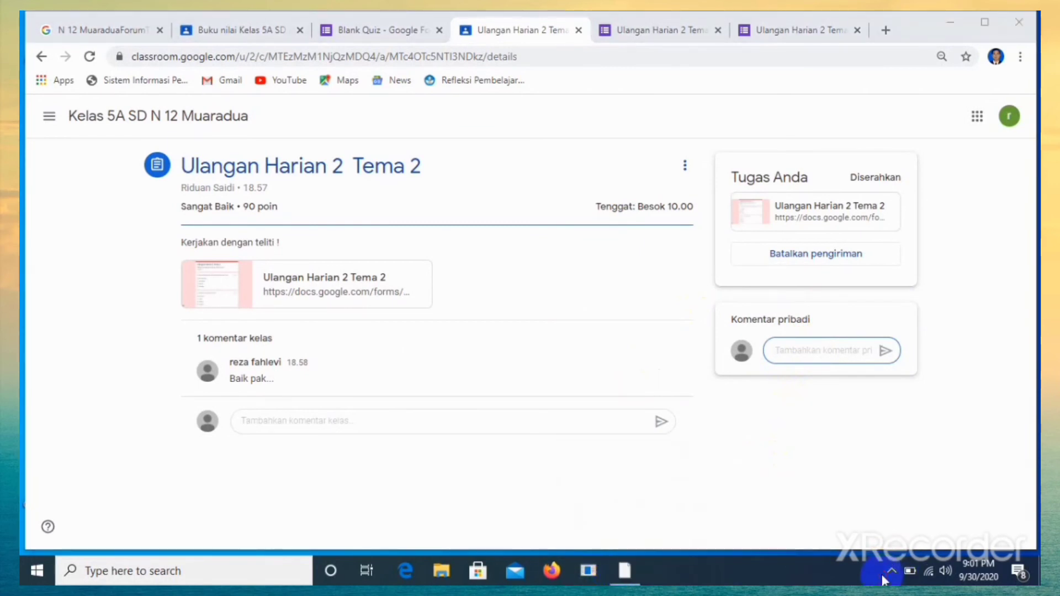
click(892, 572)
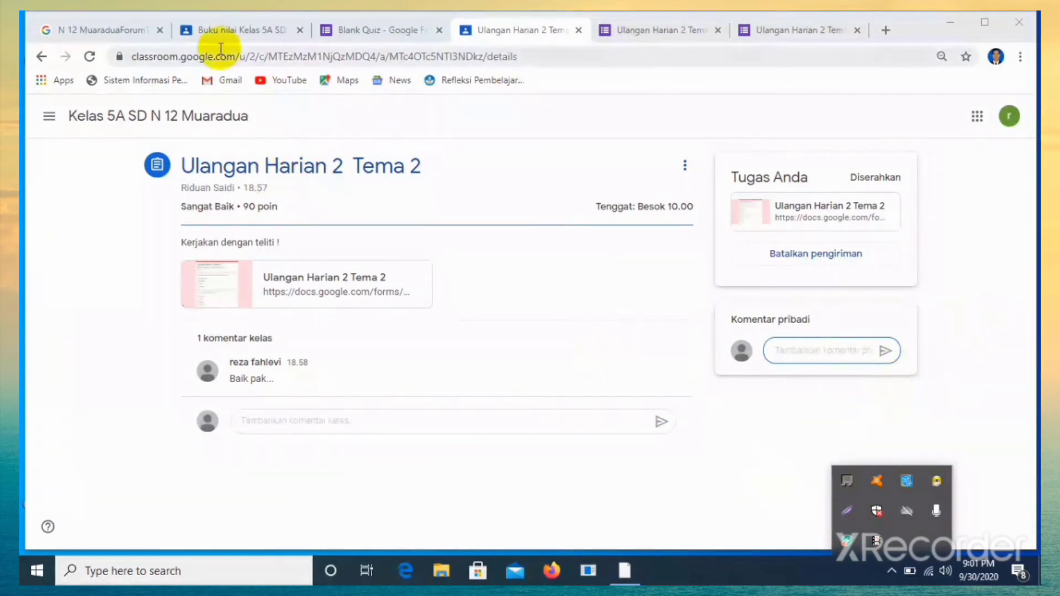
Step: Return to the teacher's gradebook for Kelas 5A SD N 12 Muaradua, then open the class stream and look through its posts
click(234, 27)
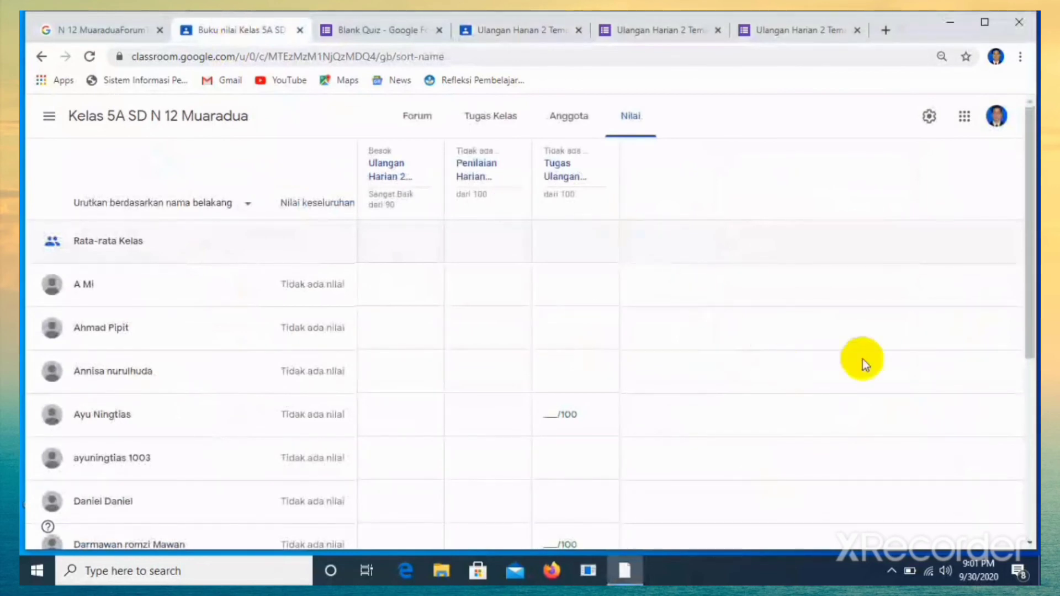
mouse_move(1029, 227)
mouse_down()
mouse_move(1028, 438)
mouse_move(1009, 227)
mouse_up()
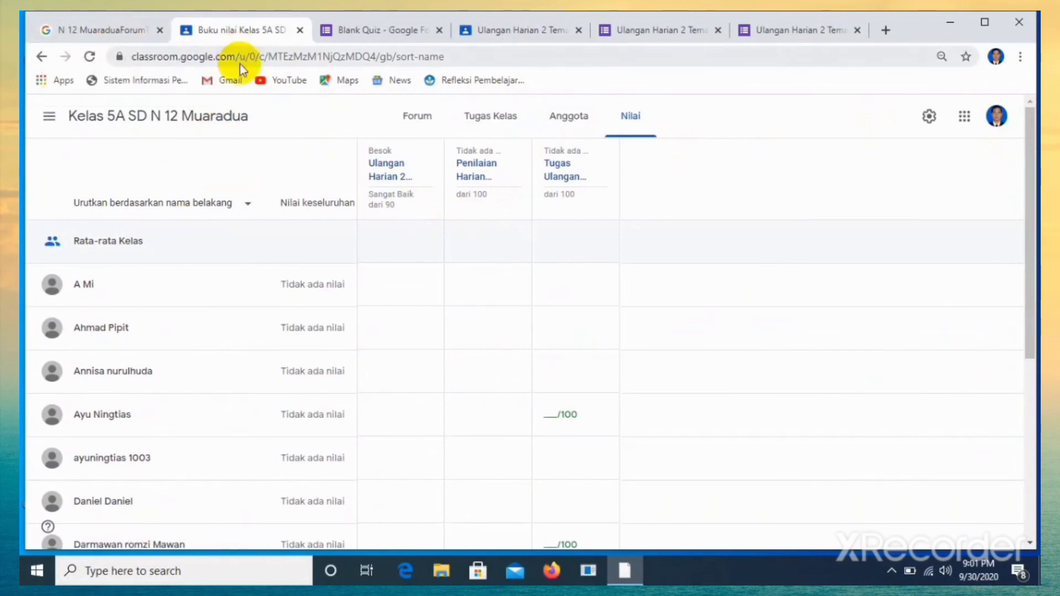
click(193, 116)
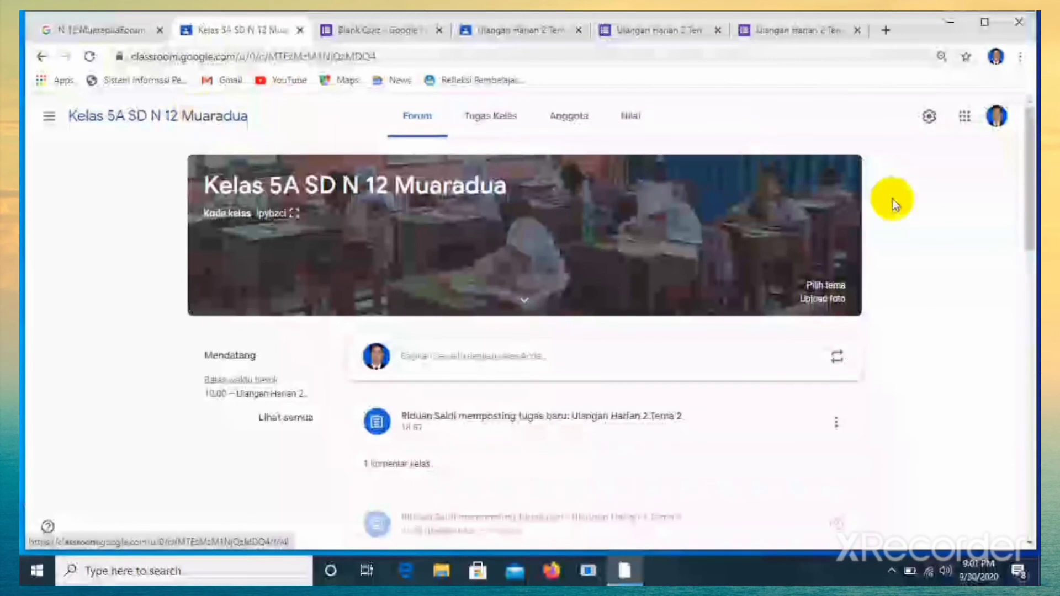
scroll(1026, 191, down, 7)
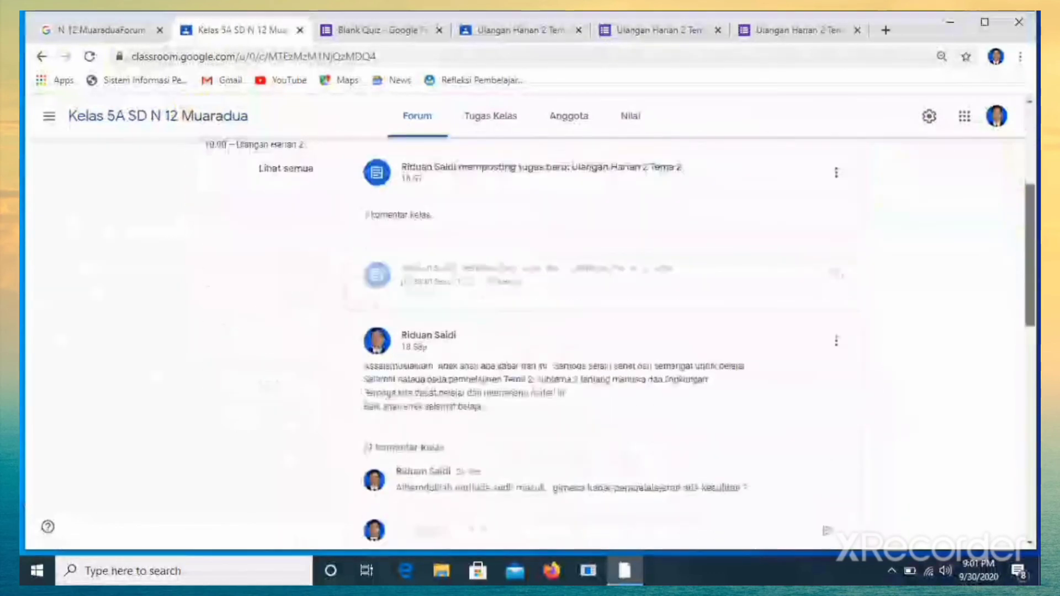
scroll(1026, 191, down, 5)
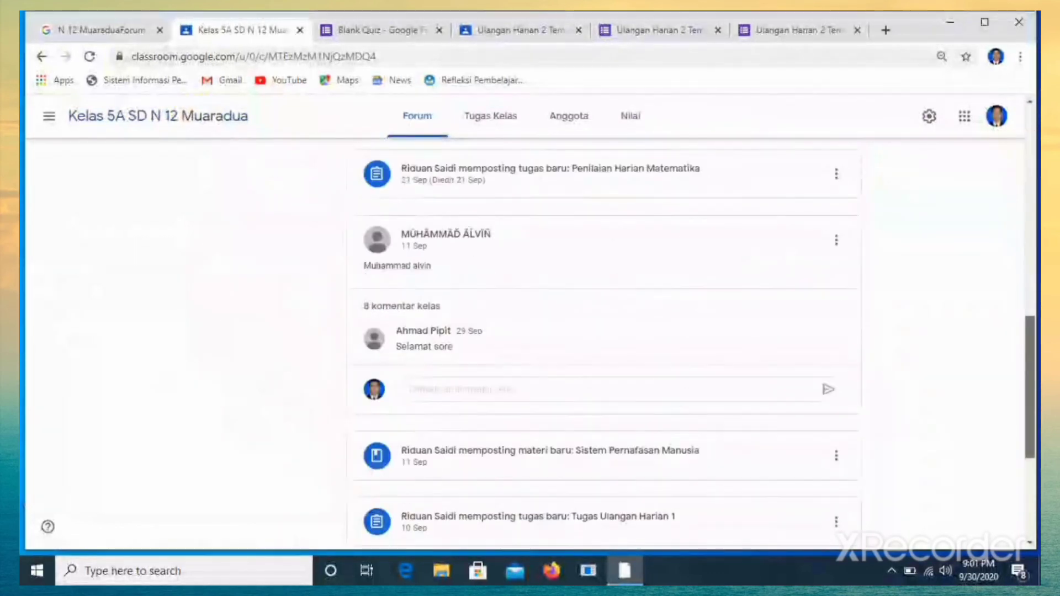
scroll(1025, 380, down, 1)
scroll(1025, 380, up, 2)
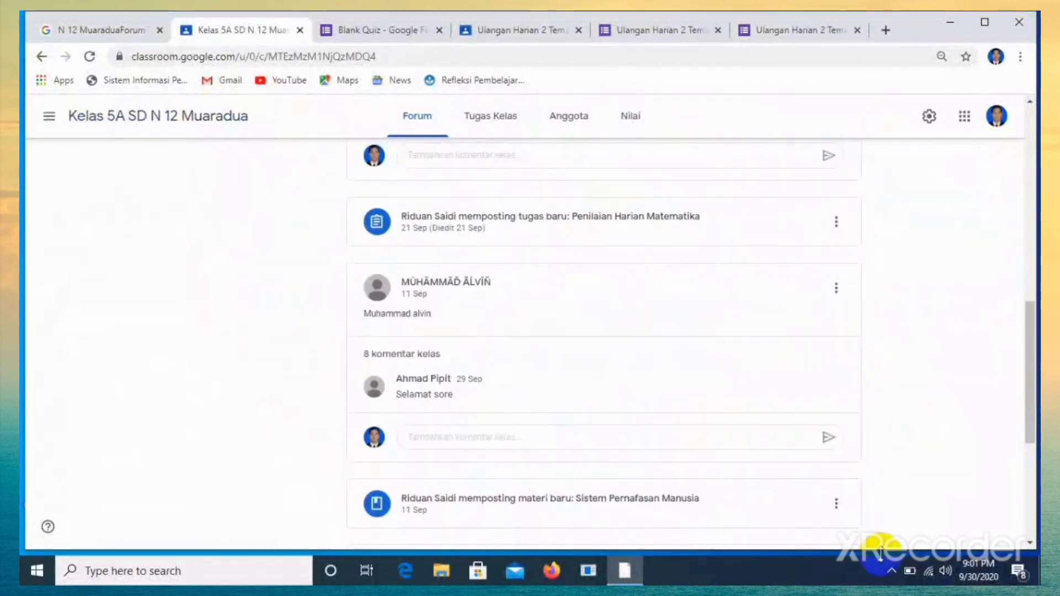
click(892, 572)
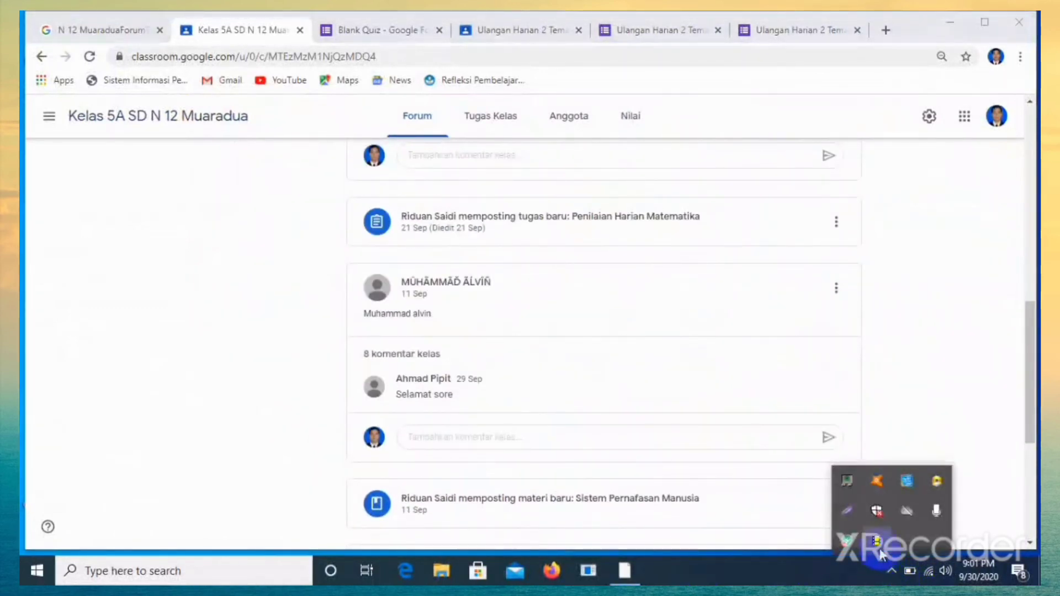
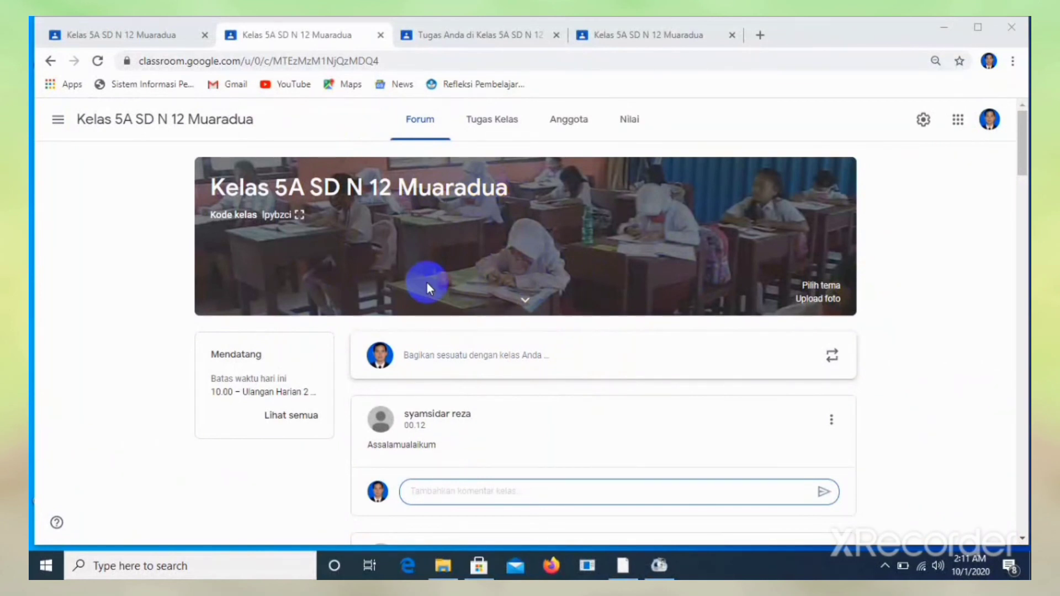
Step: Open the student work for "Ulangan Harian 2 Tema 2" from the teacher's classwork and examine the students' submission statuses and grades
drag(1022, 148, 1026, 88)
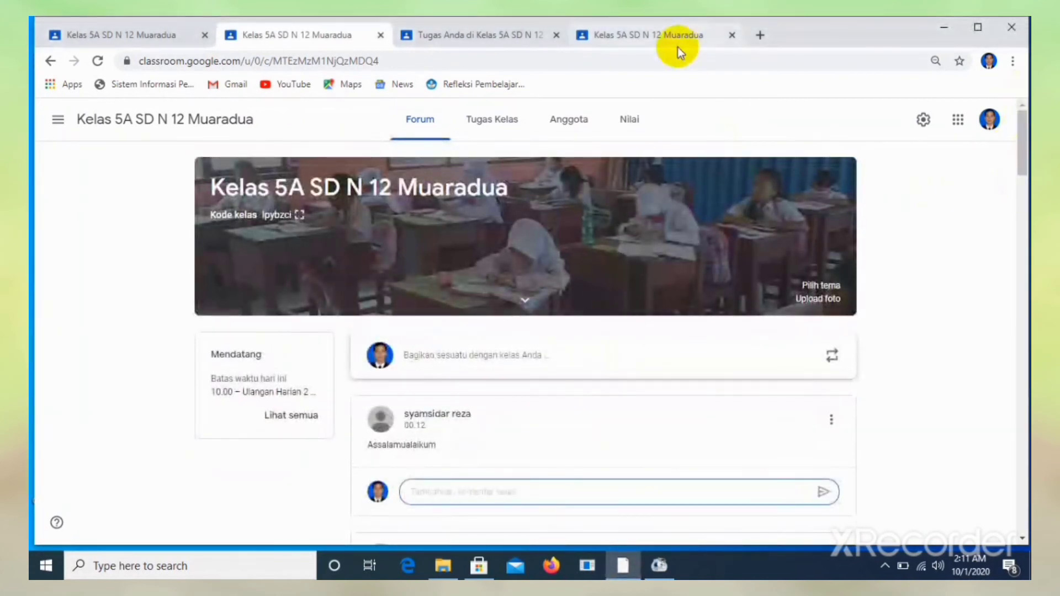
click(500, 118)
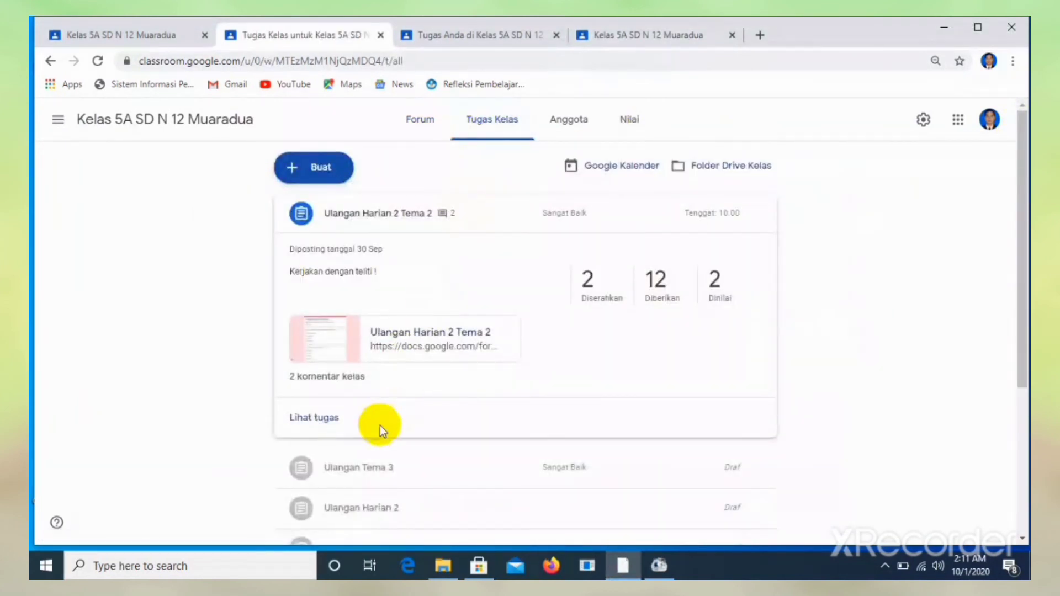
click(324, 422)
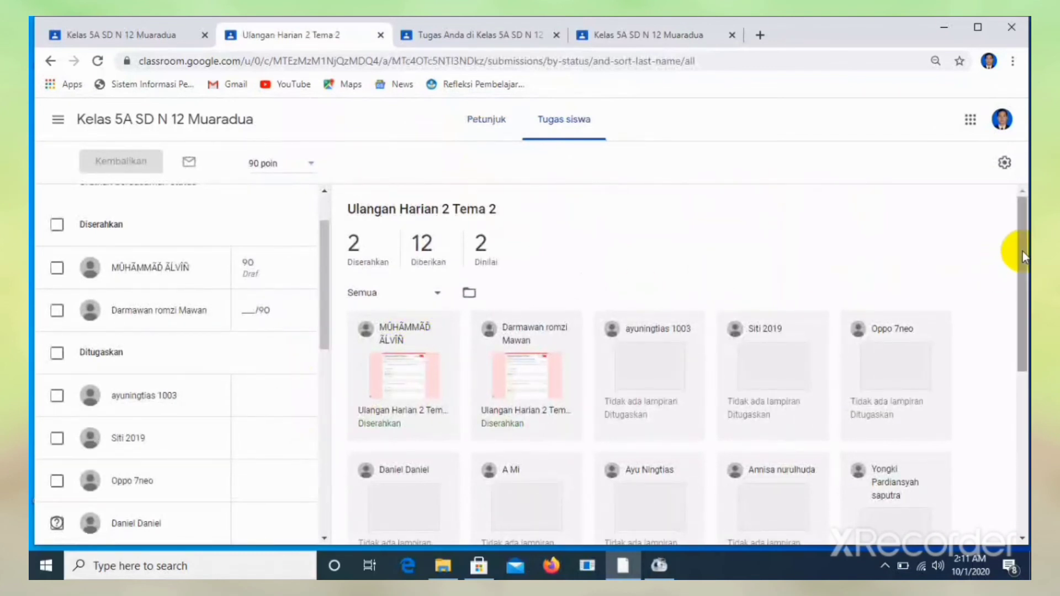
drag(1023, 251, 1020, 320)
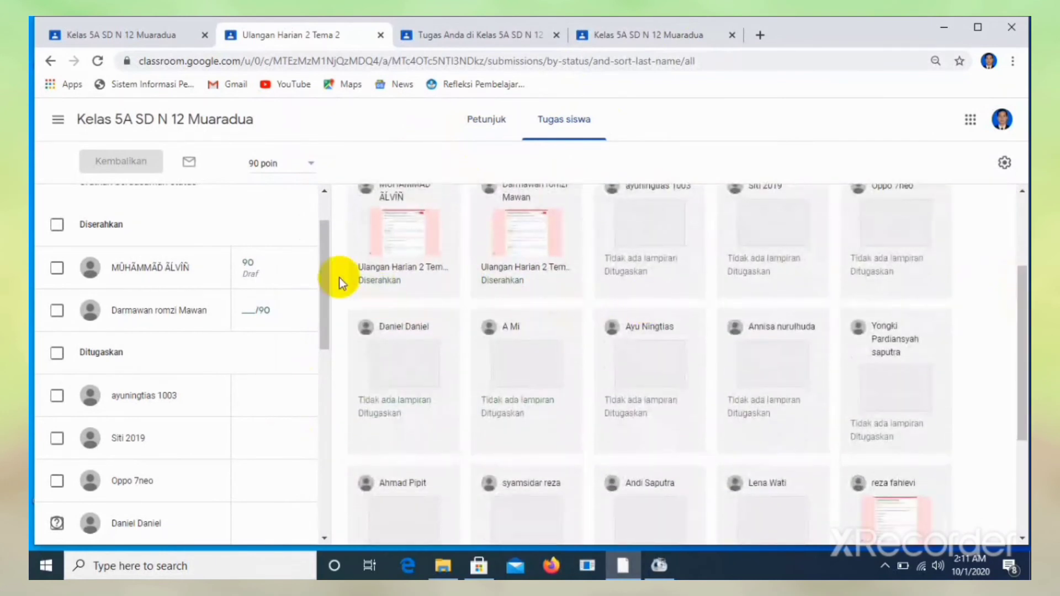
drag(320, 292, 301, 452)
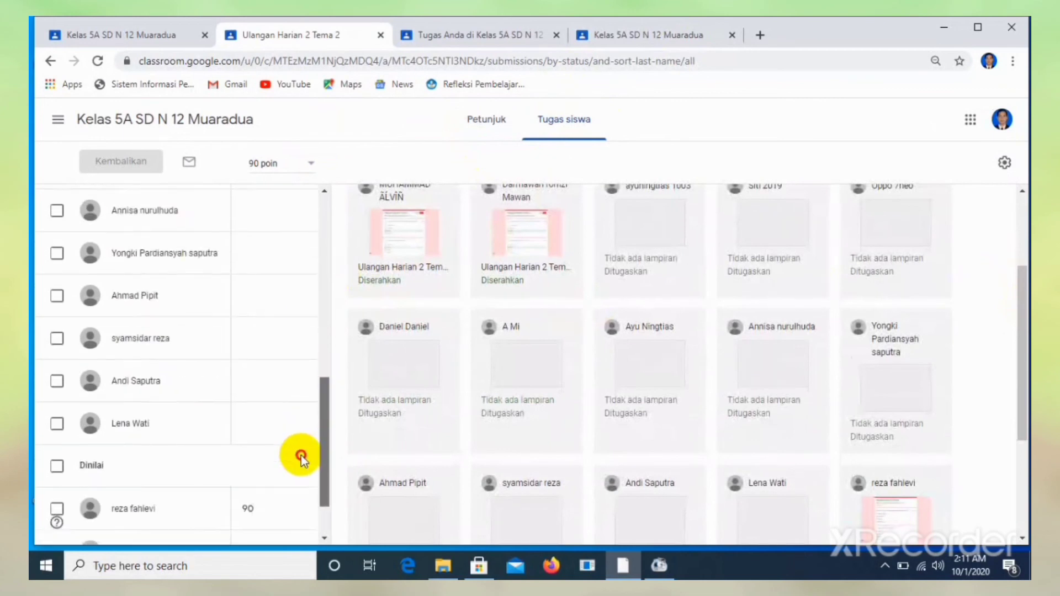
scroll(301, 452, down, 2)
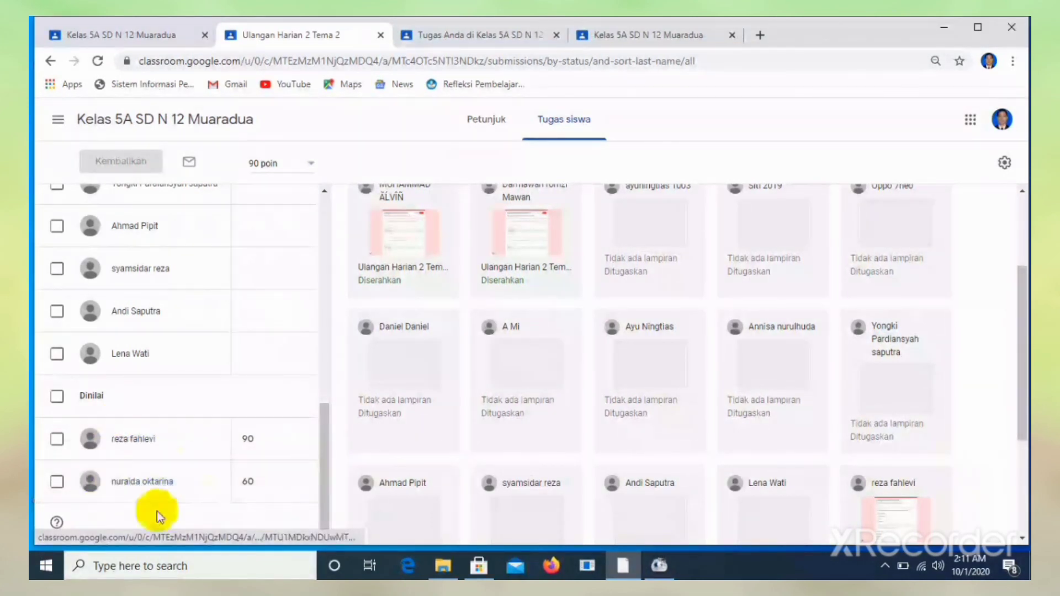
Step: Check a student's own grade list and another student's class stream, then review the submission overview for "Ulangan Harian 2 Tema 2"
drag(326, 439, 332, 225)
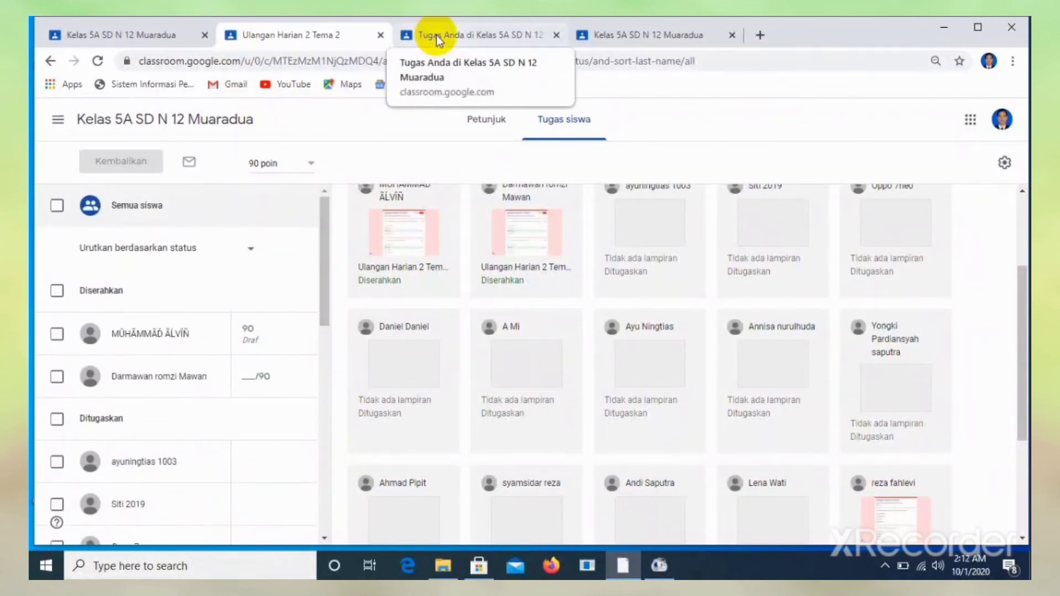
click(458, 36)
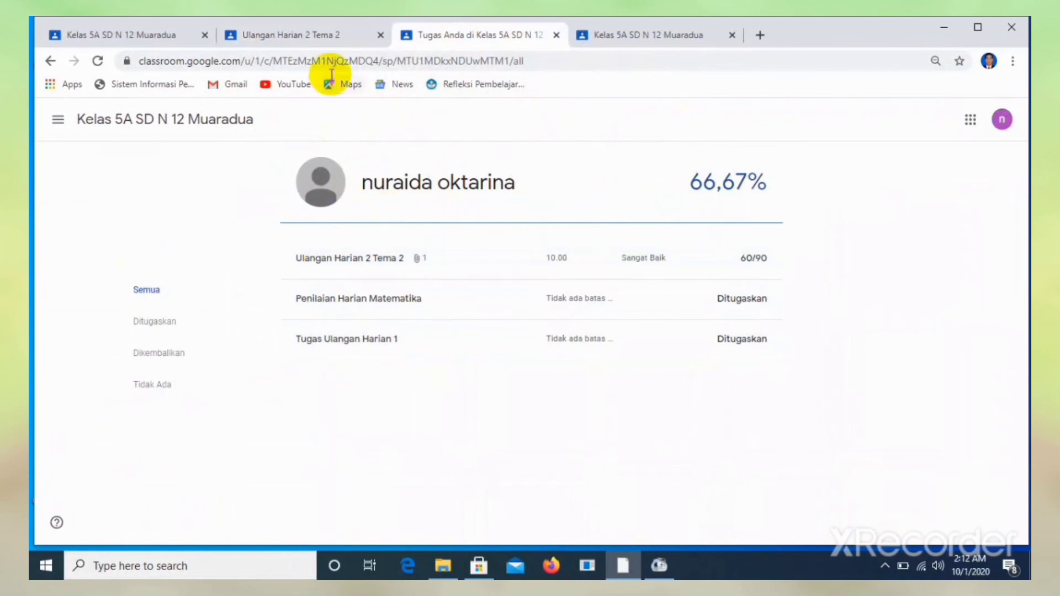
click(324, 29)
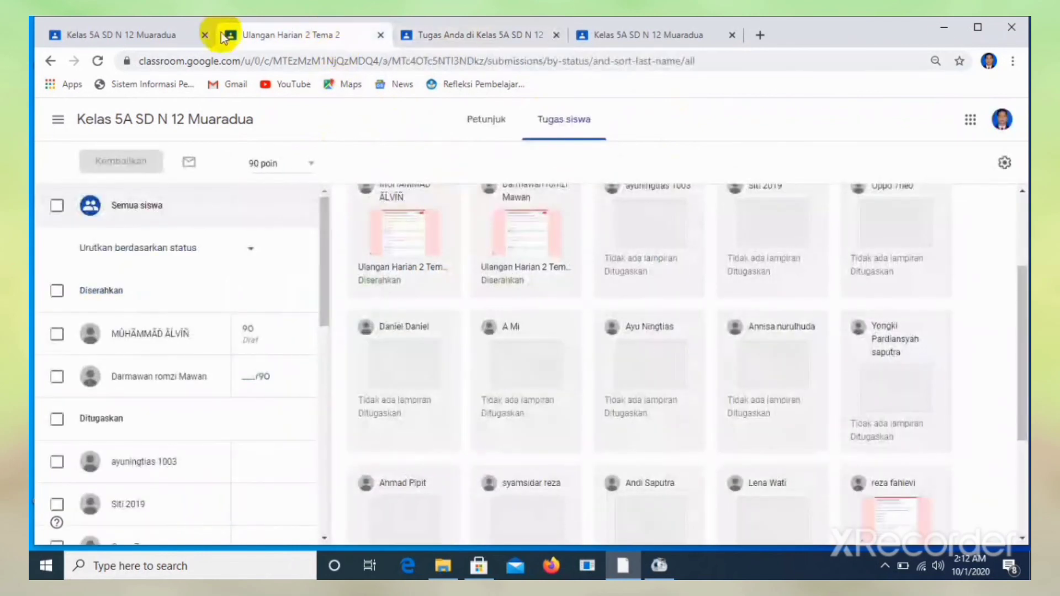
click(165, 32)
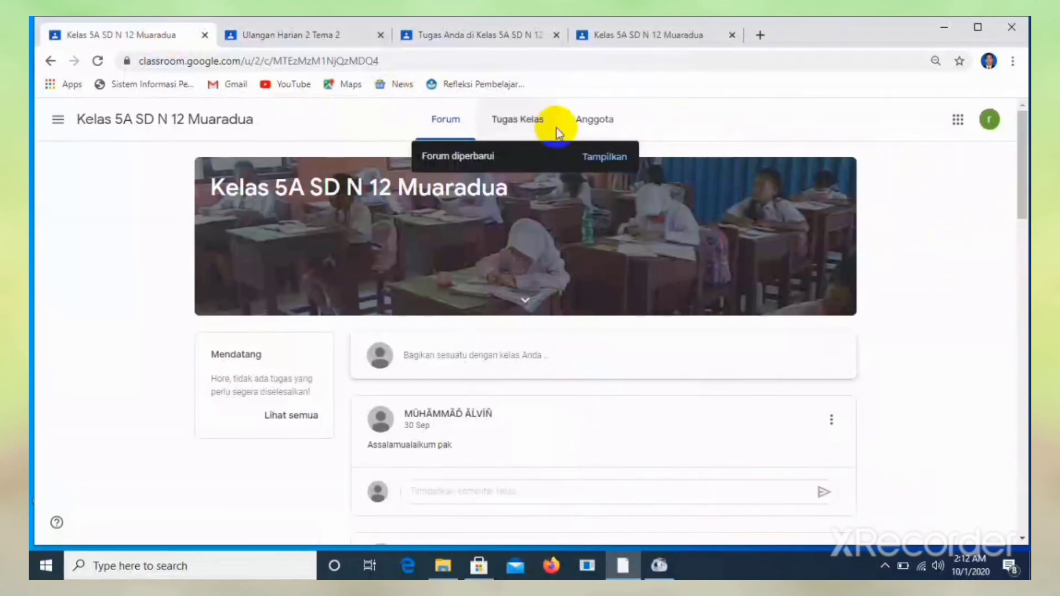
click(332, 36)
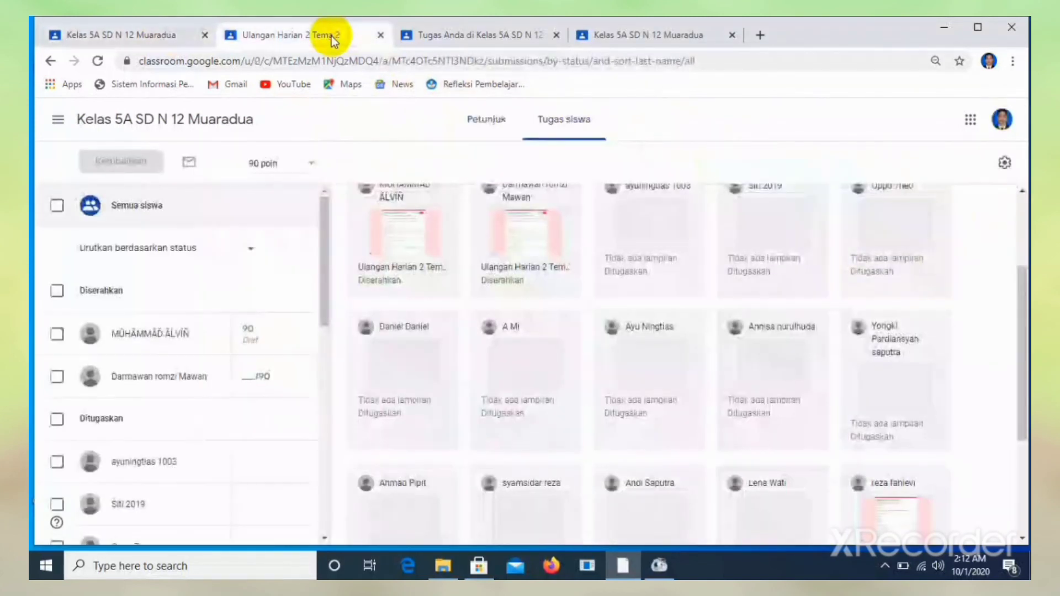
drag(1023, 310, 1018, 225)
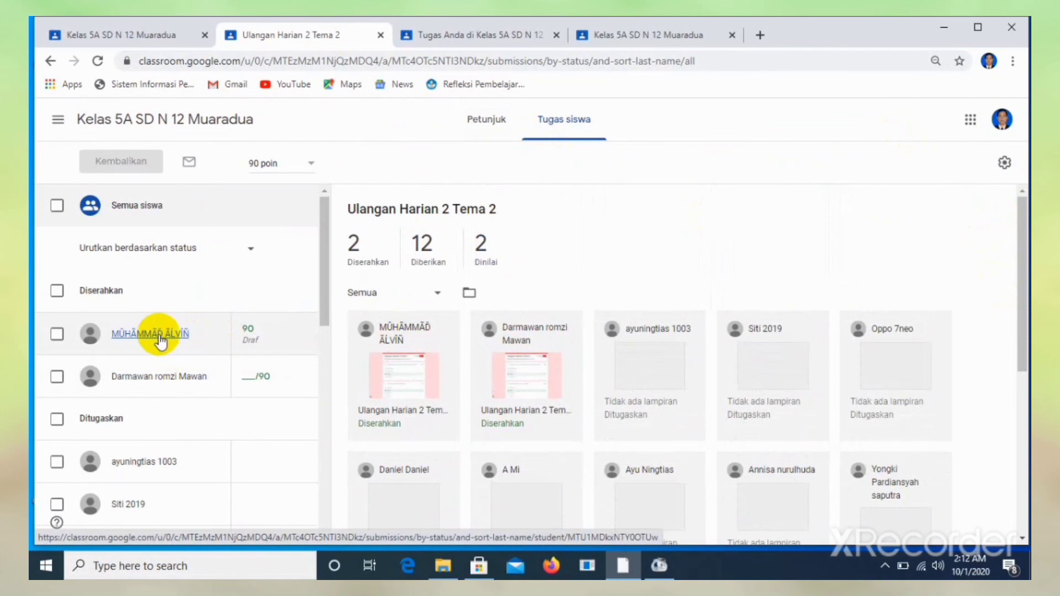
Step: Open the submission with a draft grade of 90, exclude the ungraded student from the selection of all students, and return the graded work
click(162, 337)
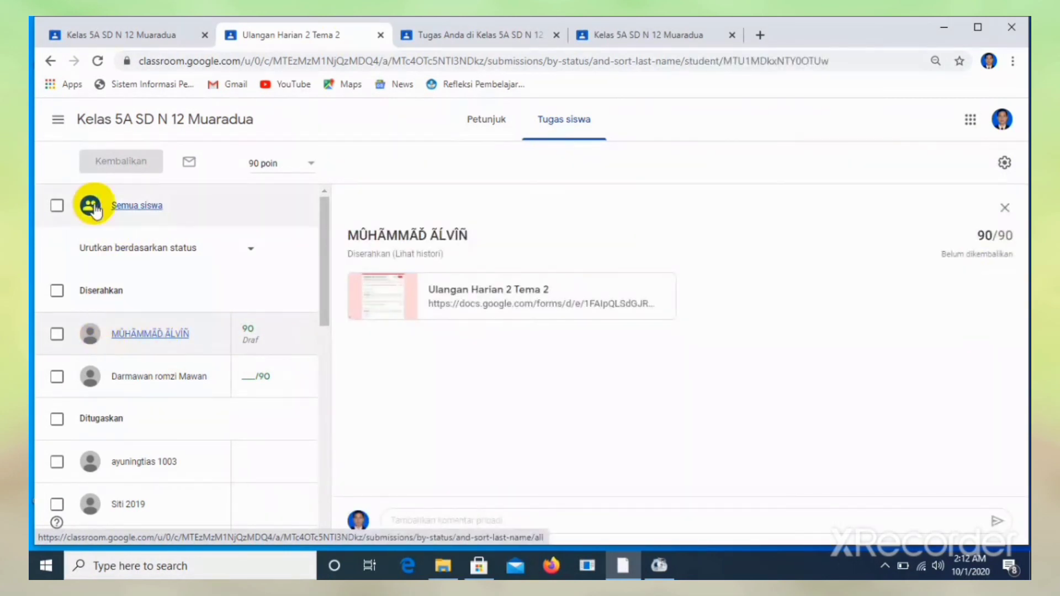
click(60, 207)
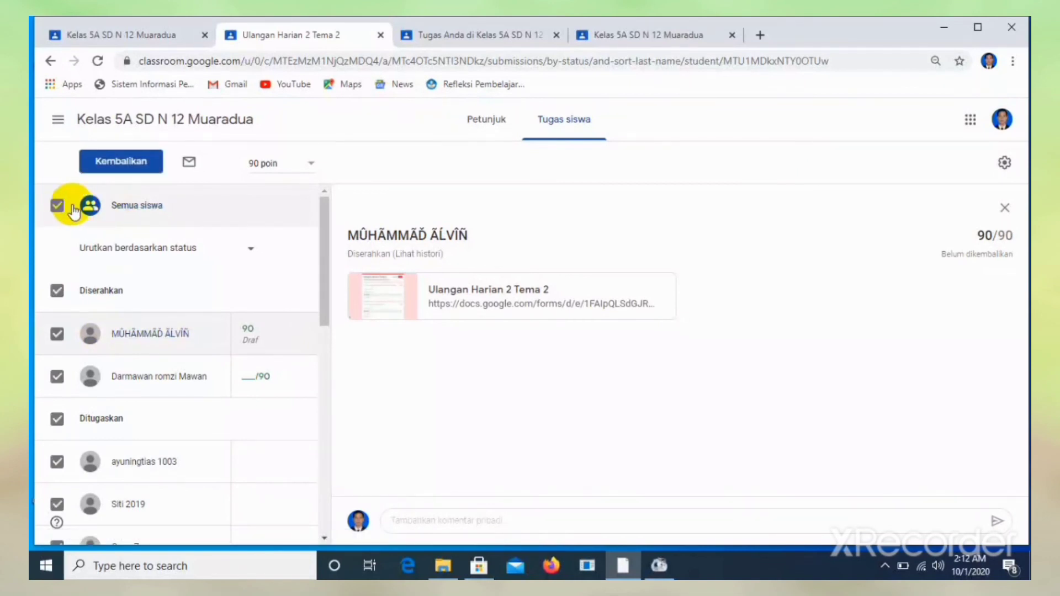
click(147, 171)
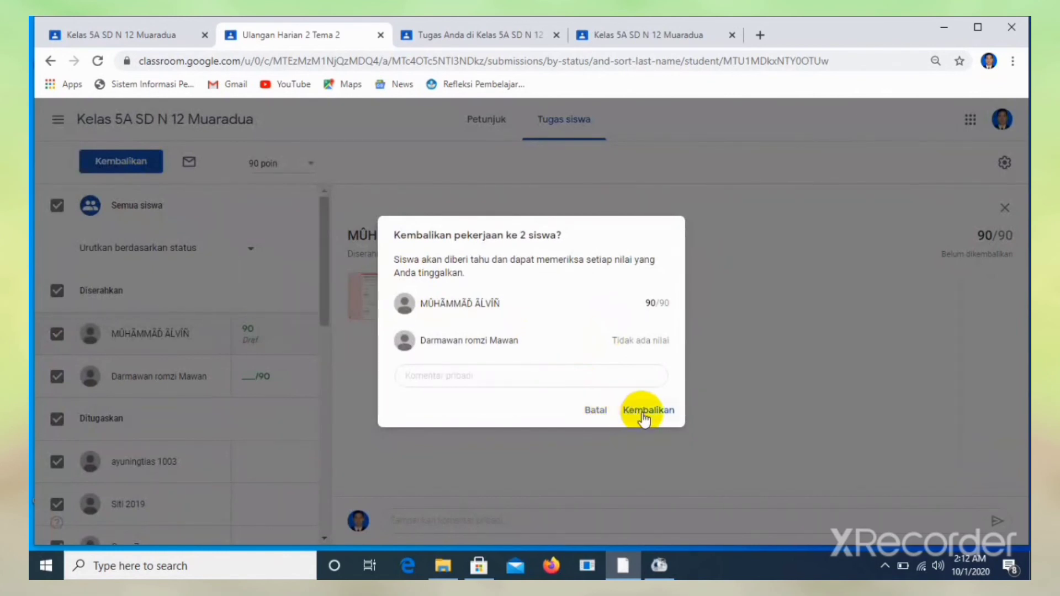
click(604, 411)
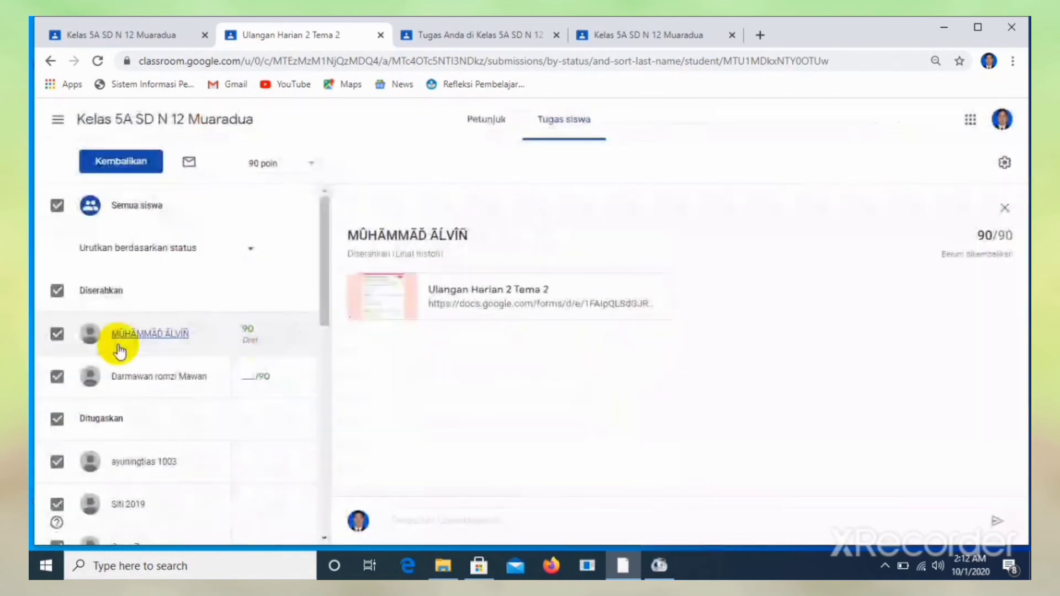
click(57, 378)
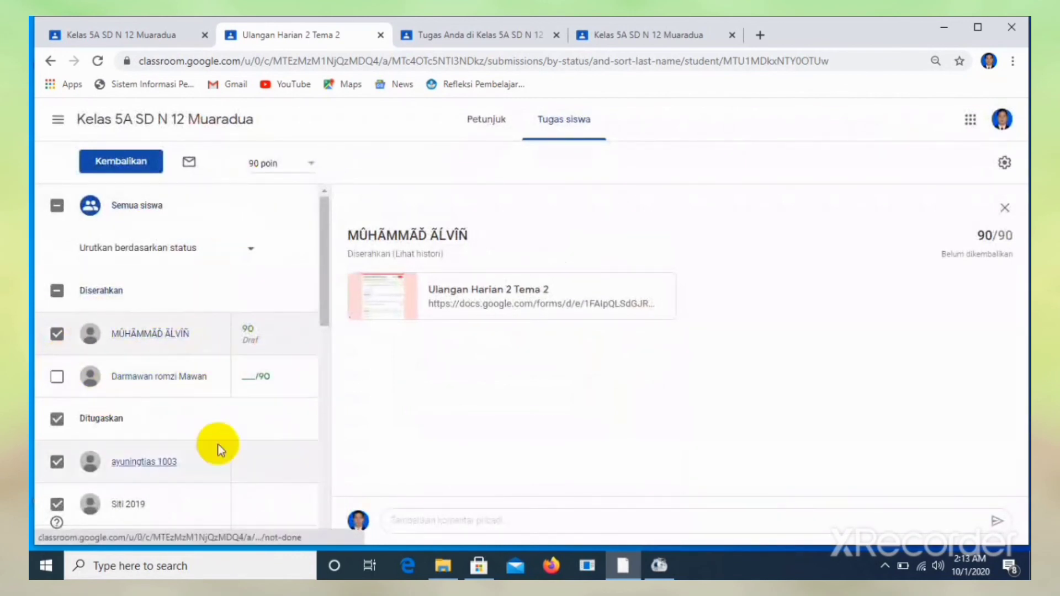
click(144, 166)
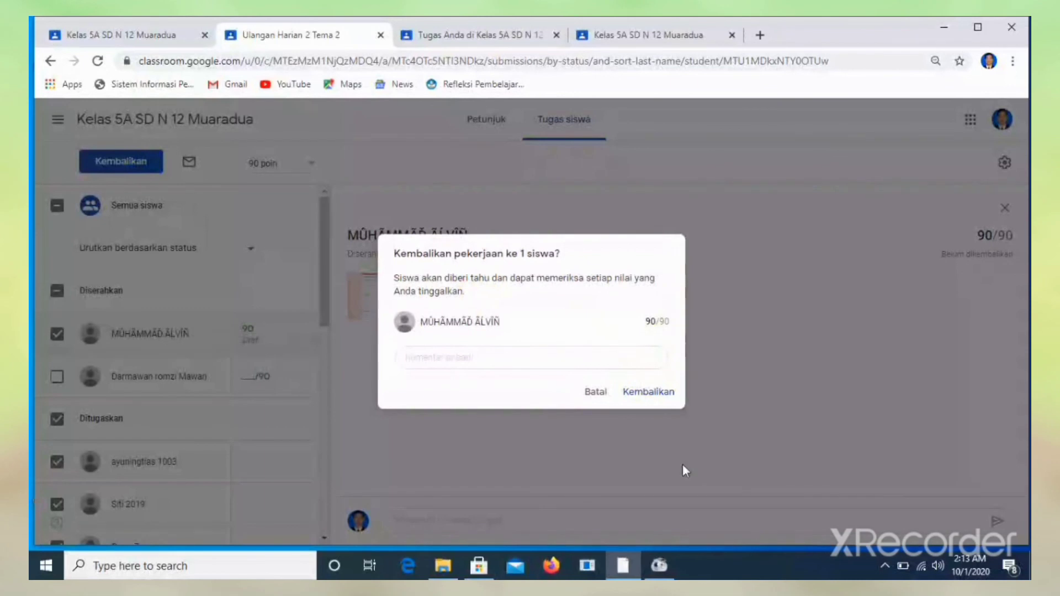
click(644, 393)
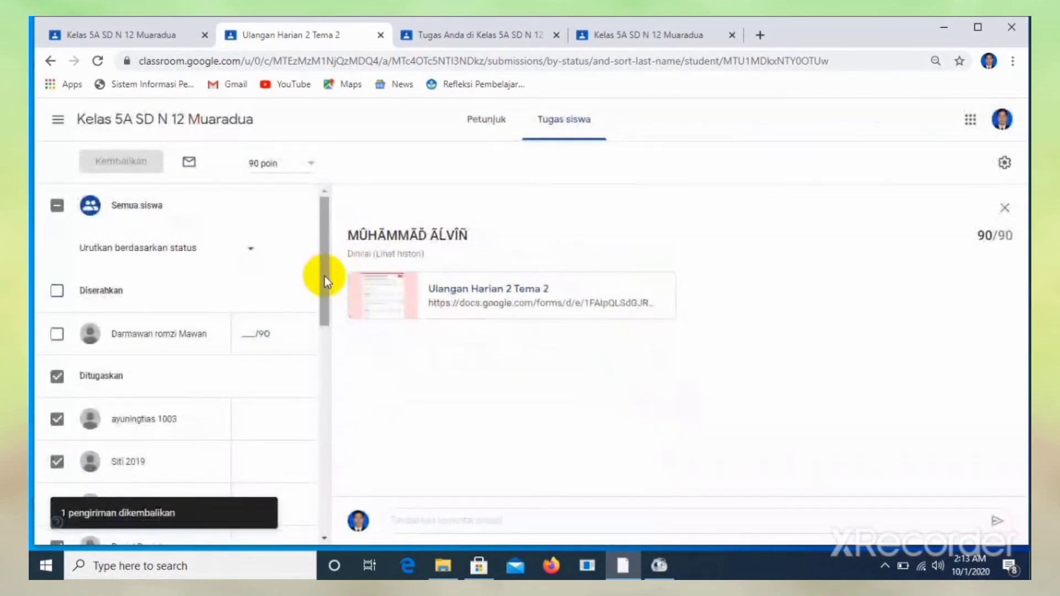
Step: Examine the graded students in the list and view the returned student's attached quiz result for "Ulangan Harian 2 Tema 2"
drag(324, 275, 316, 505)
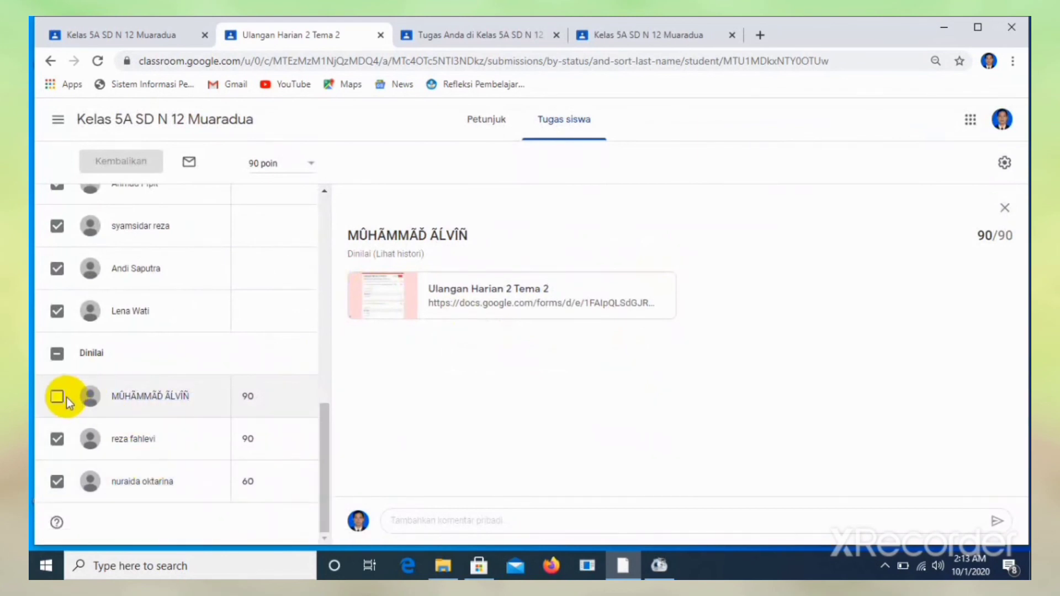
drag(324, 436, 325, 217)
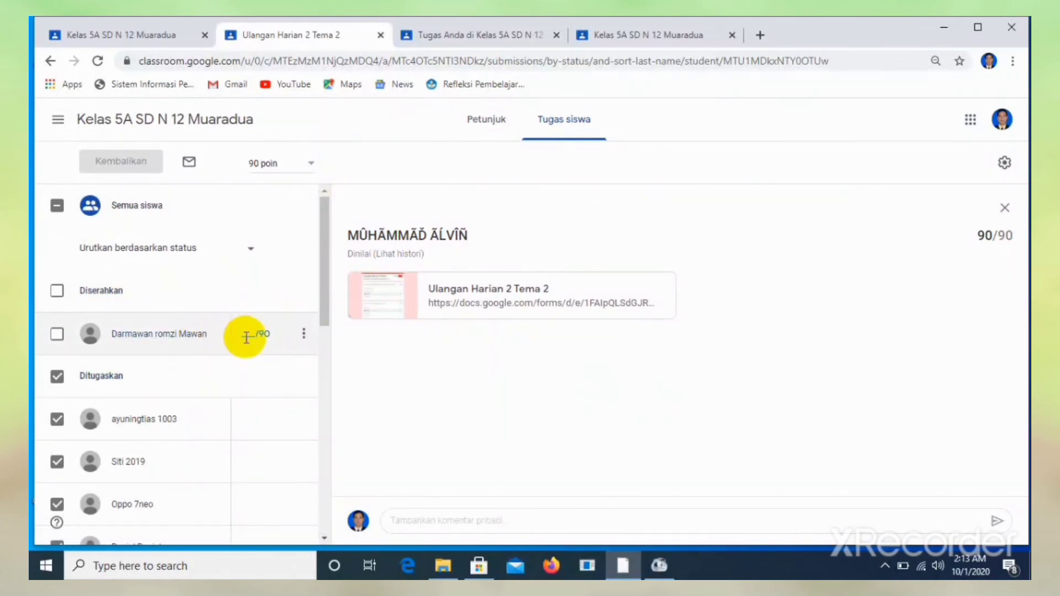
click(450, 304)
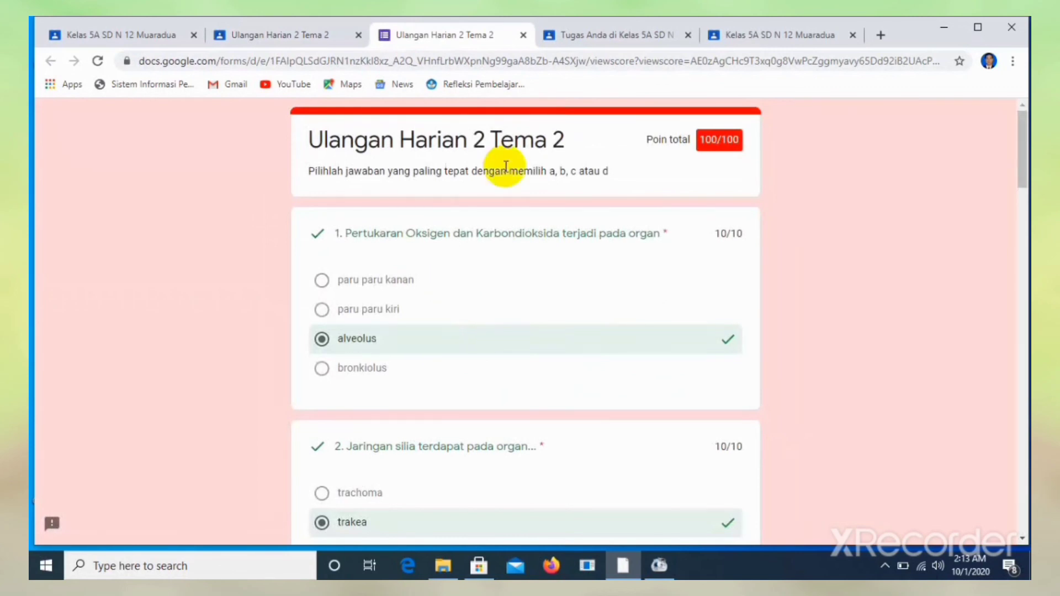
click(278, 33)
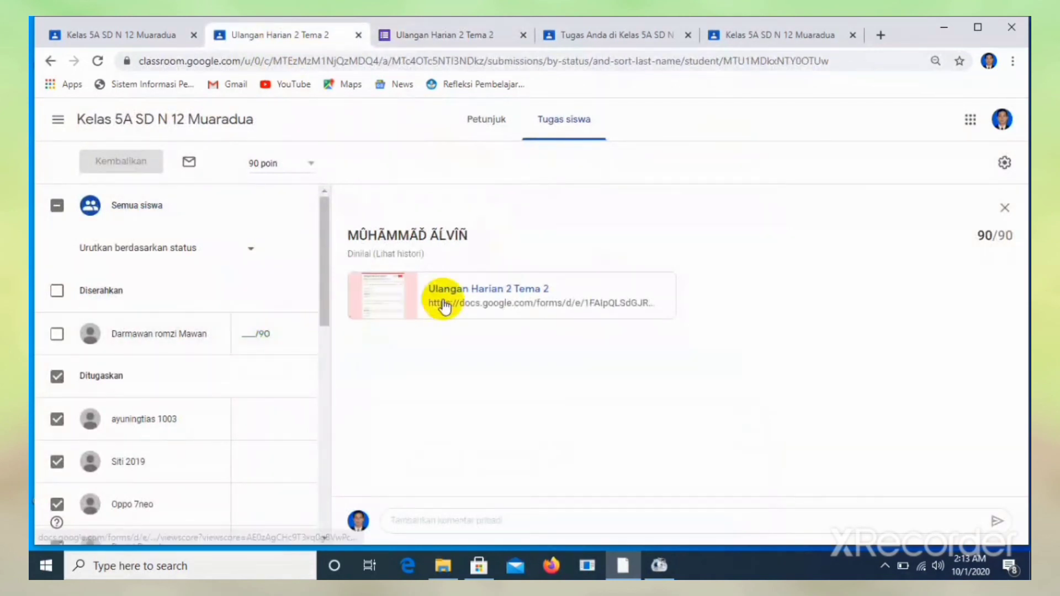
Step: Check the quiz result attached by the remaining student under Diserahkan and set that student's grade to 80 out of 90
click(192, 338)
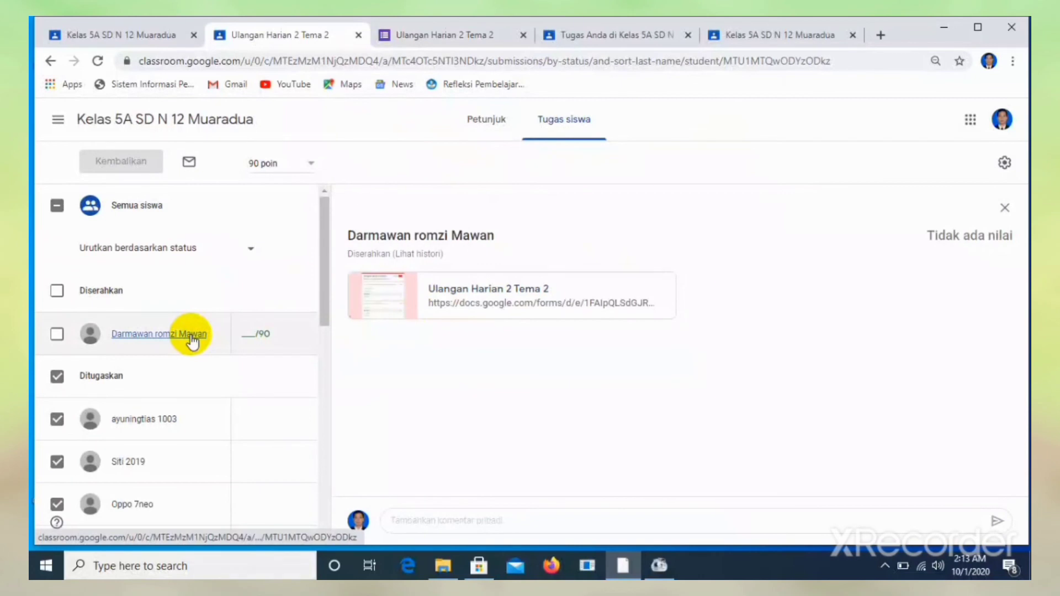
click(389, 307)
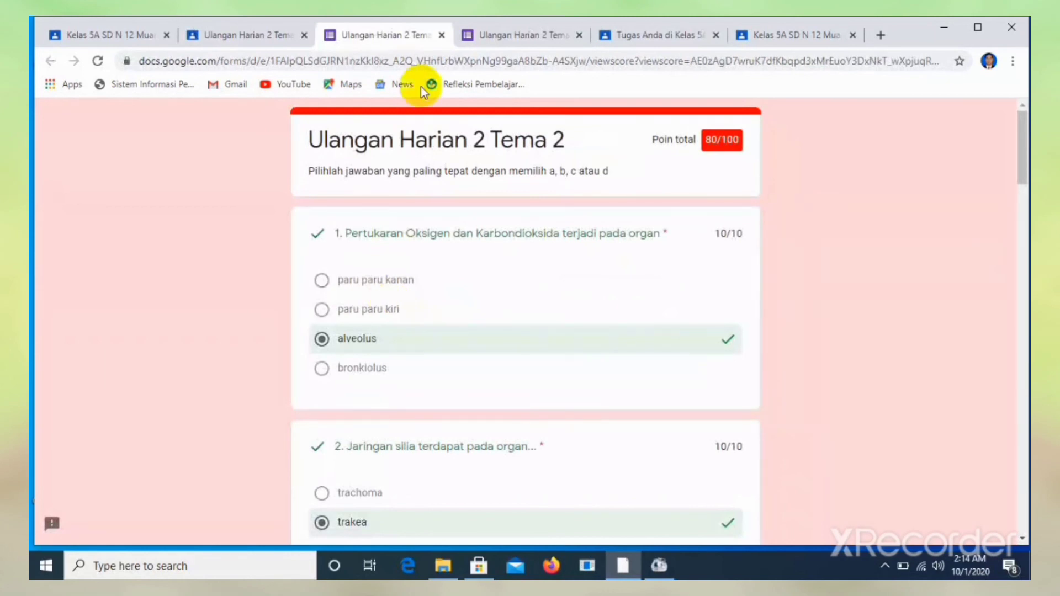
click(441, 35)
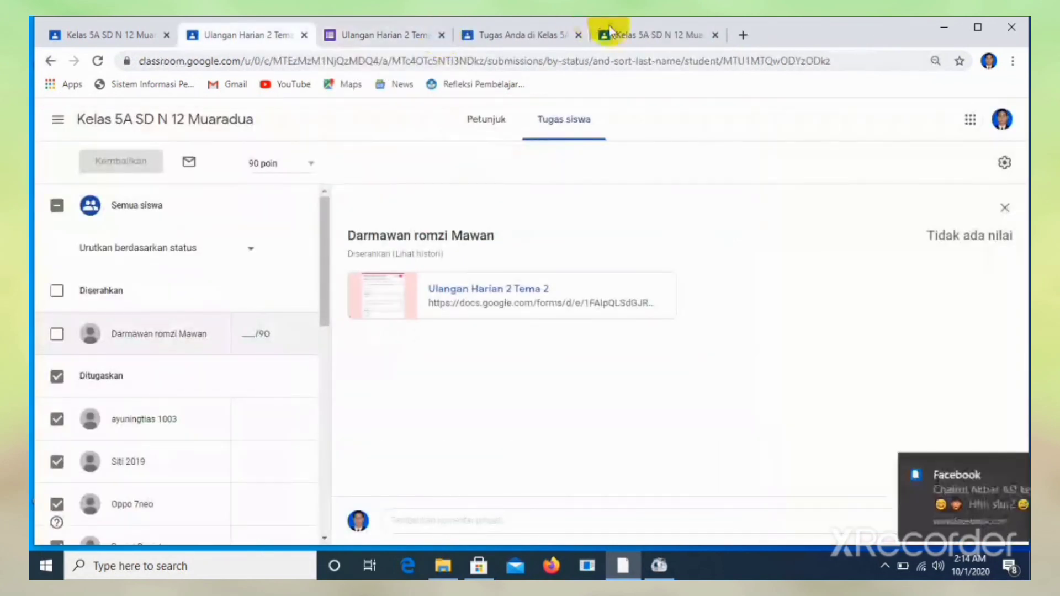
click(247, 338)
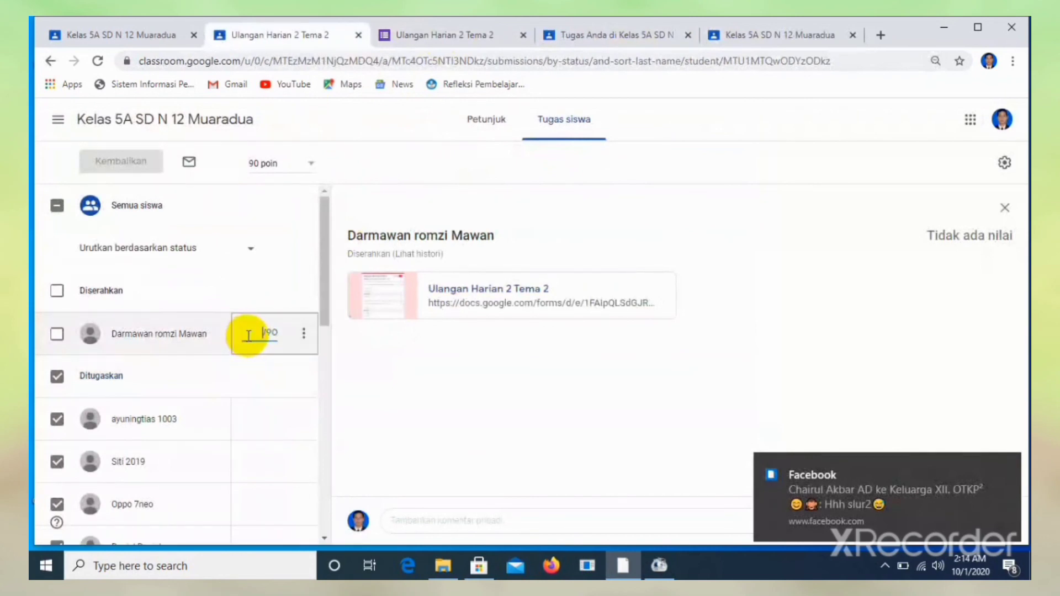
text(80)
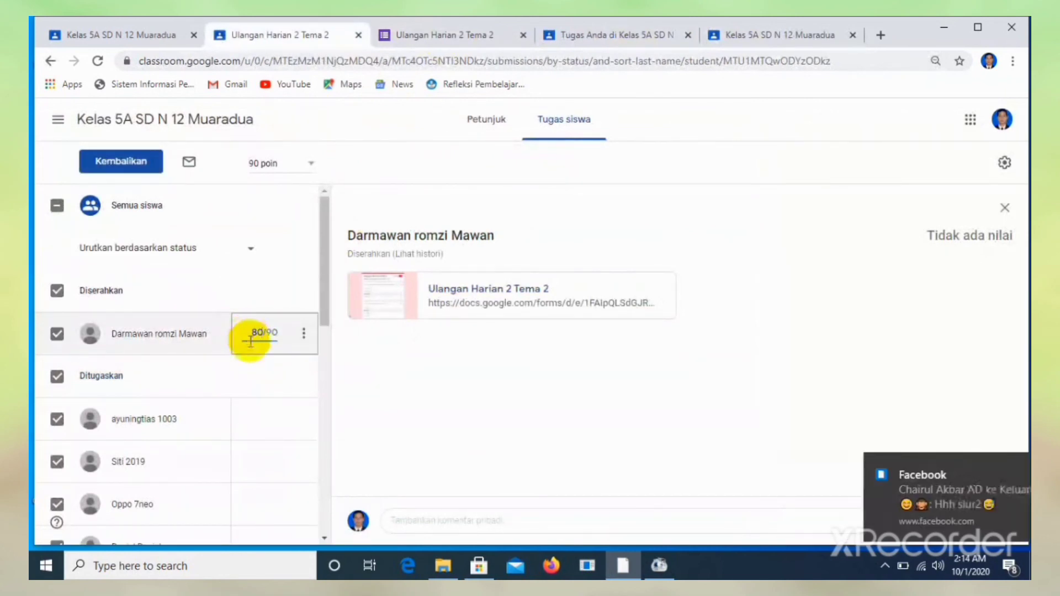
click(380, 367)
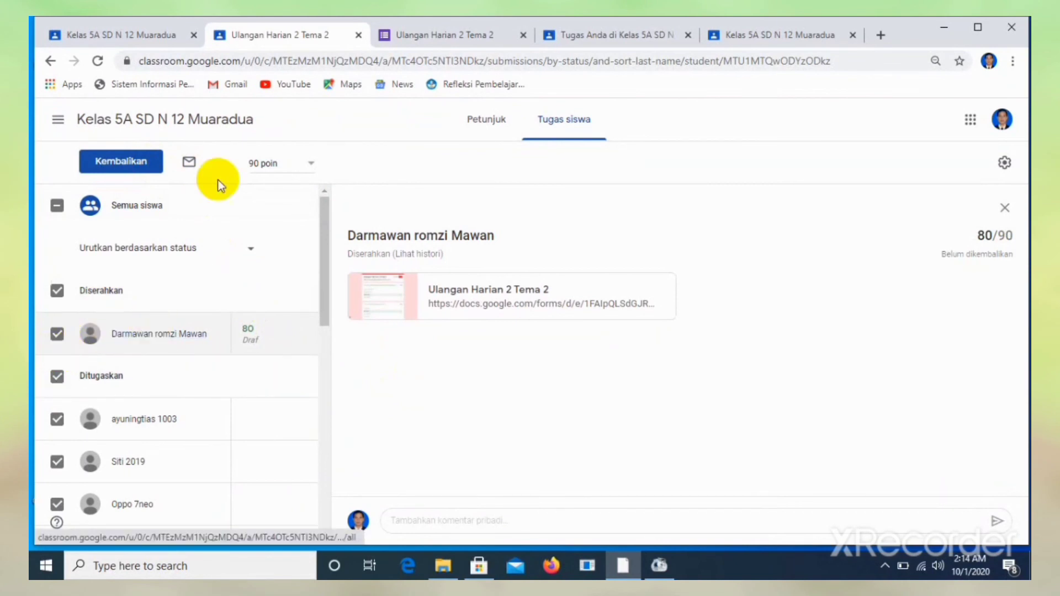
Step: Return the work graded 80 with the private comment "Nilainya Baik.." followed by the student's name and an ellipsis
click(148, 161)
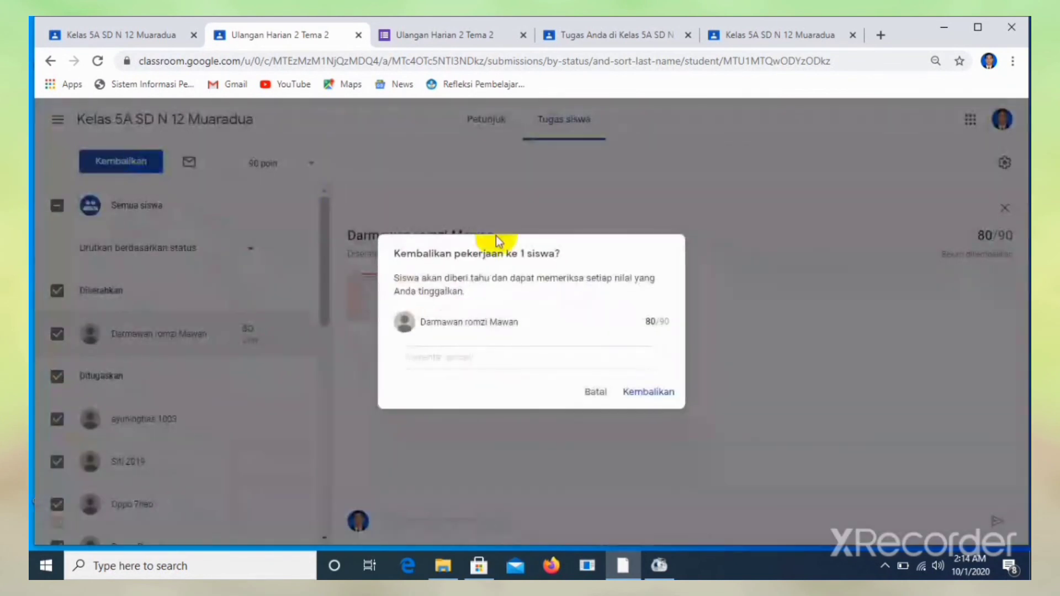
click(568, 355)
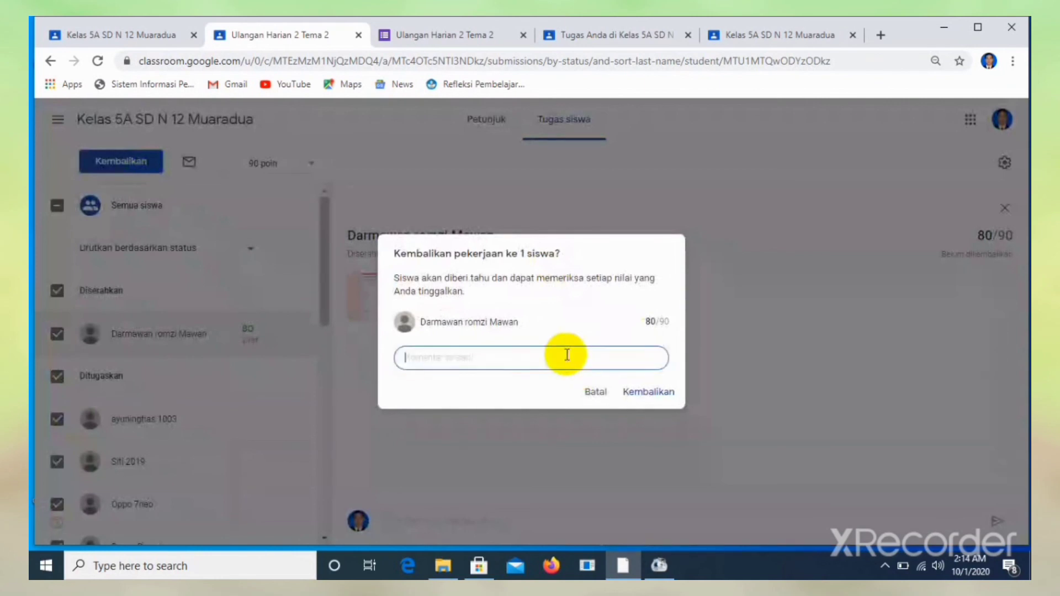
text(N)
key(BackSpace)
key(BackSpace)
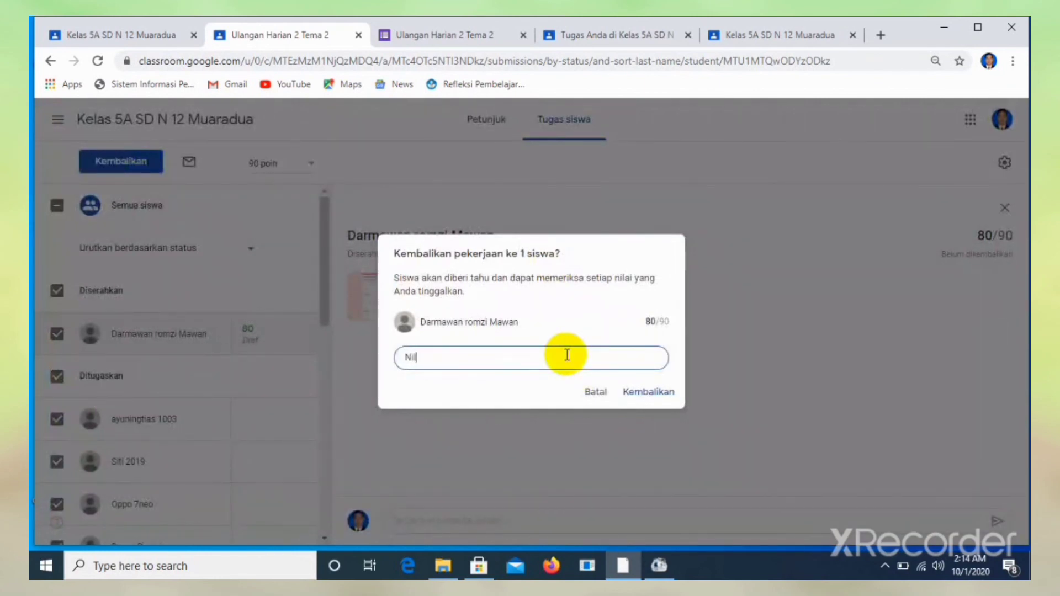
text(ilainya sangat bai)
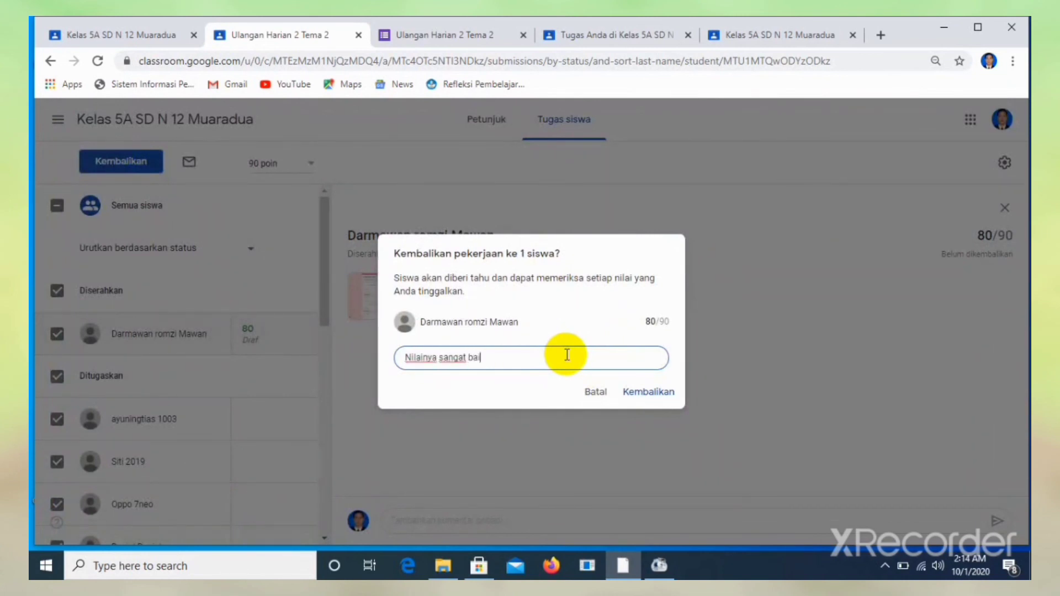
key(BackSpace)
key(BackSpace)
key(BackSpace)
key(BackSpace)
key(BackSpace)
text(Baik.. Yoan ...)
click(638, 392)
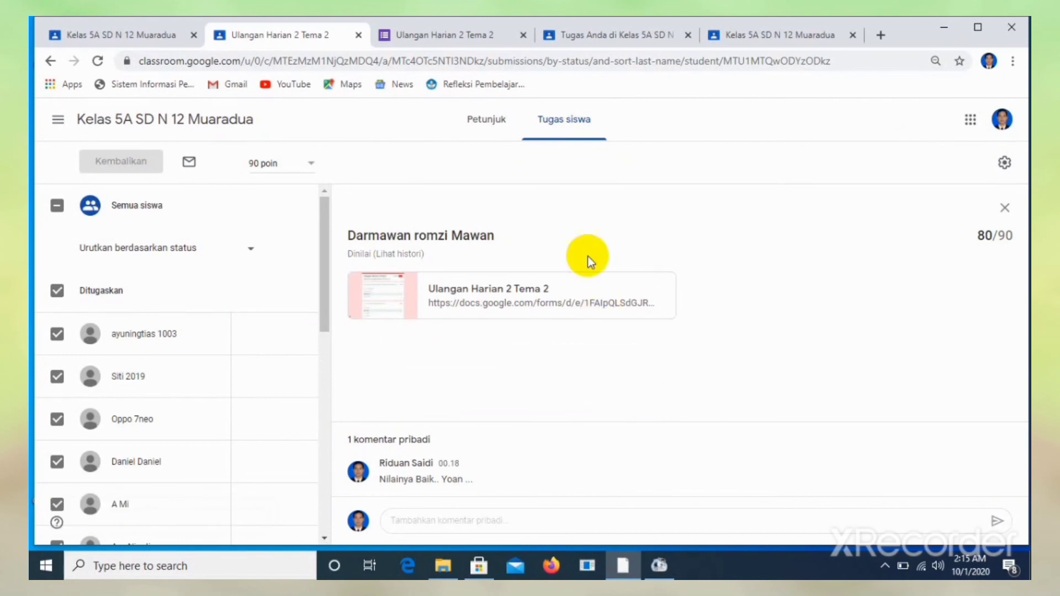
Step: Switch to another student's class stream, open the upcoming "Ulangan Harian 2 Tema 2" assignment and dismiss the tip about adding files
mouse_move(327, 288)
mouse_down()
mouse_move(320, 500)
mouse_move(319, 279)
mouse_up()
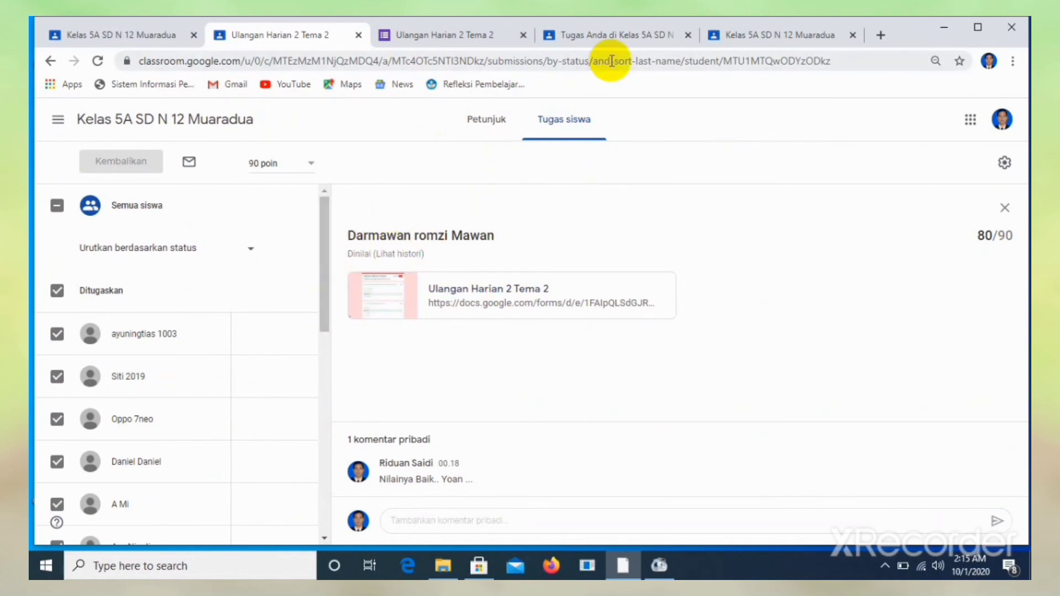
click(756, 38)
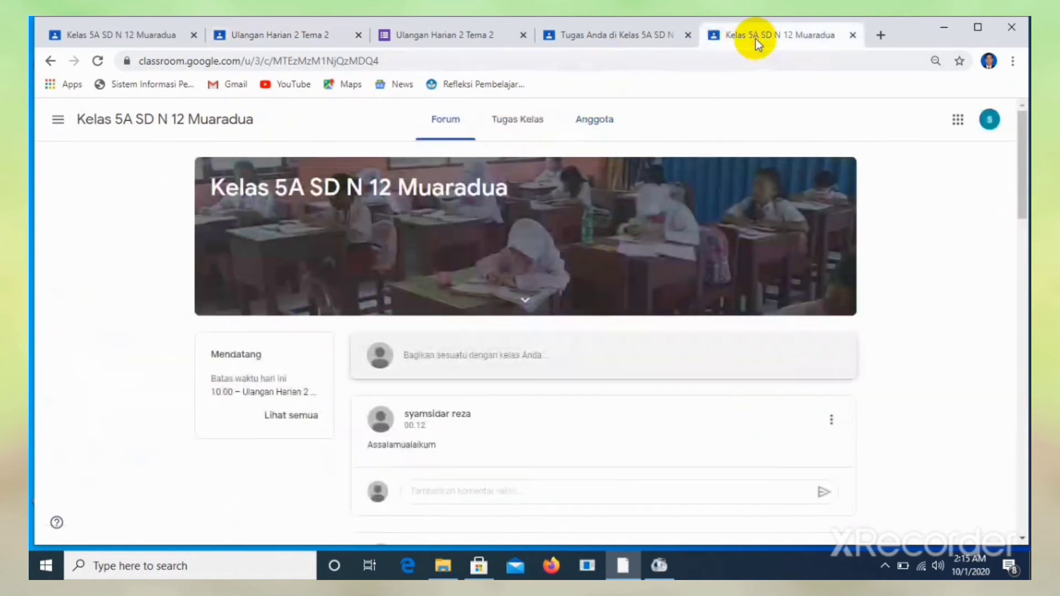
drag(1019, 178, 1025, 78)
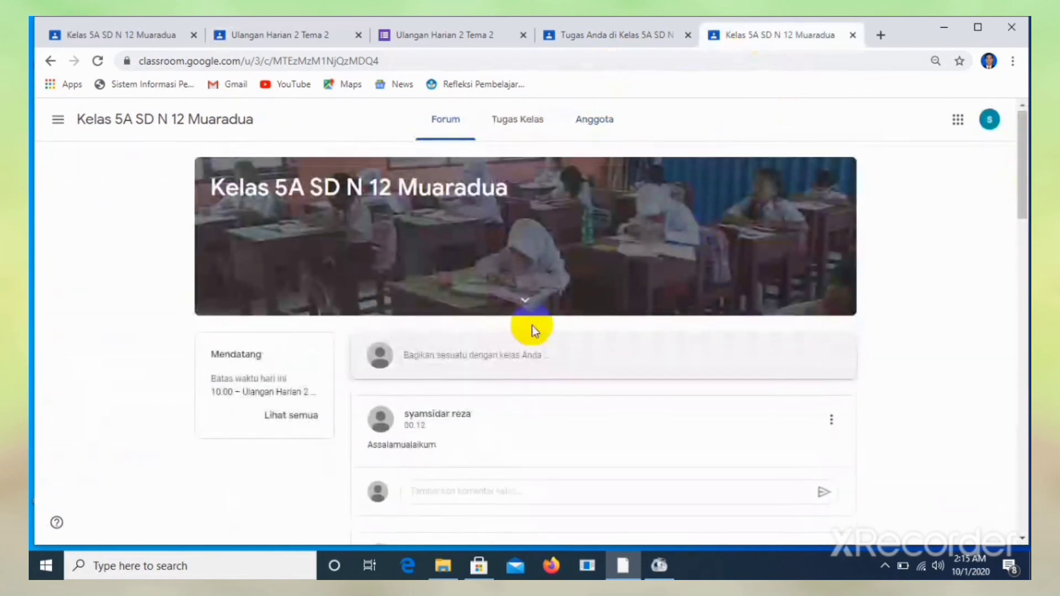
click(276, 393)
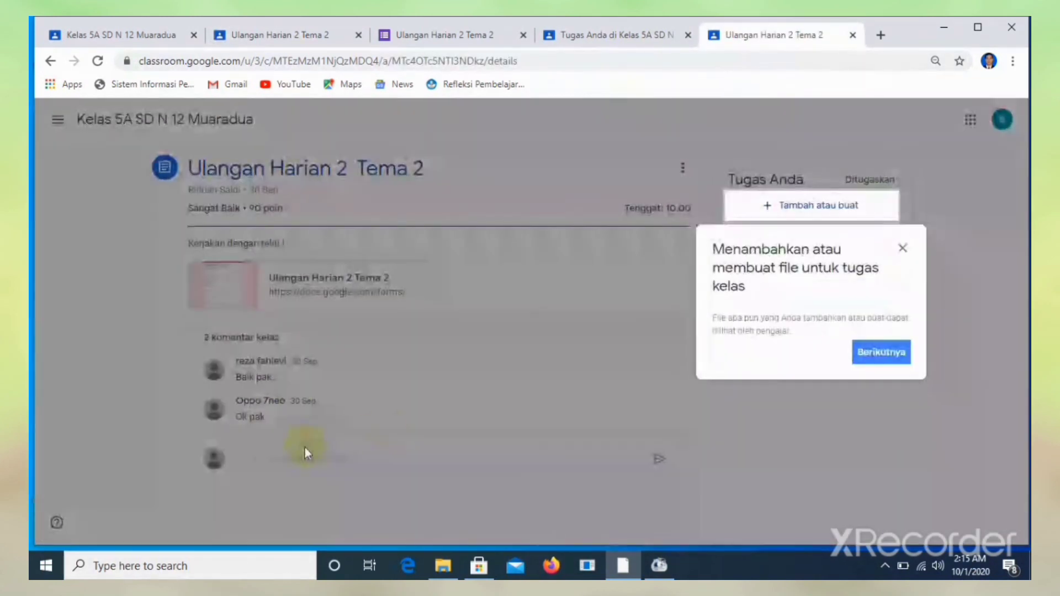
click(889, 353)
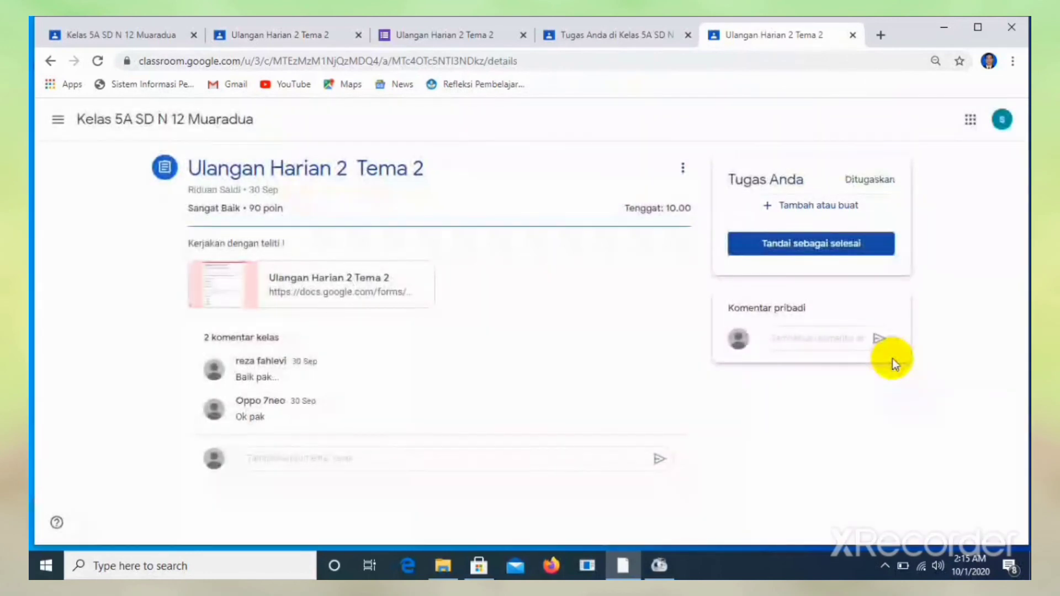
Step: Send the private comment "Baik akan saya kerjakan" to the teacher on the "Ulangan Harian 2 Tema 2" assignment
click(834, 339)
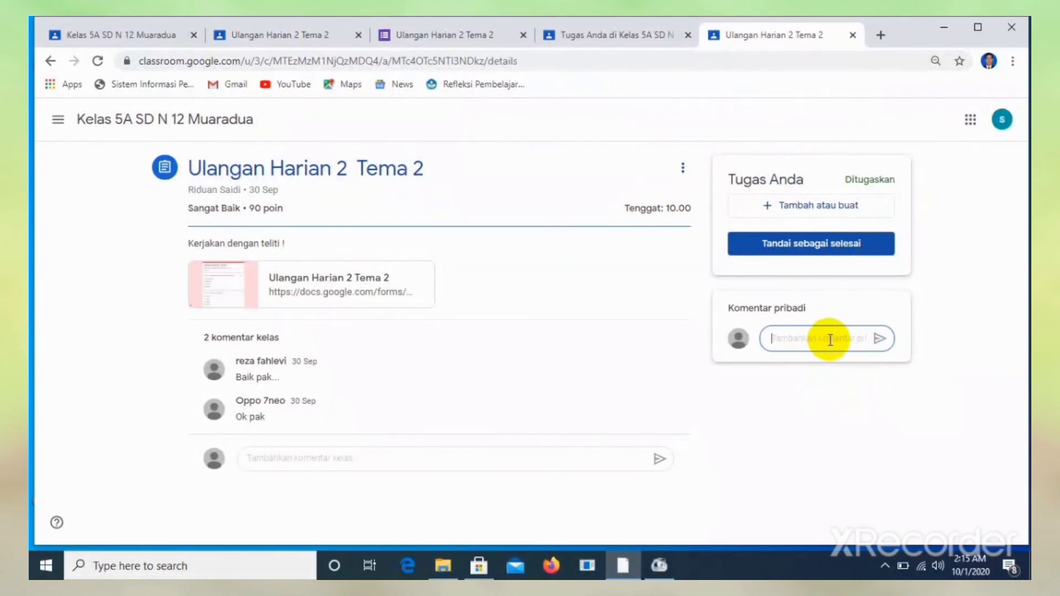
text(Baik akan saya kerjak)
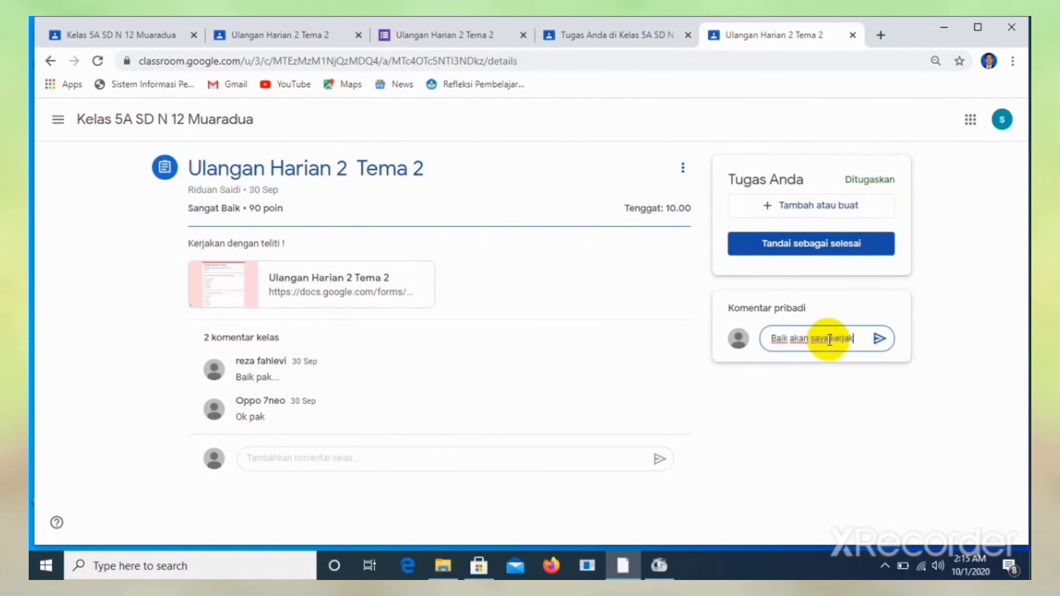
text(an)
click(879, 362)
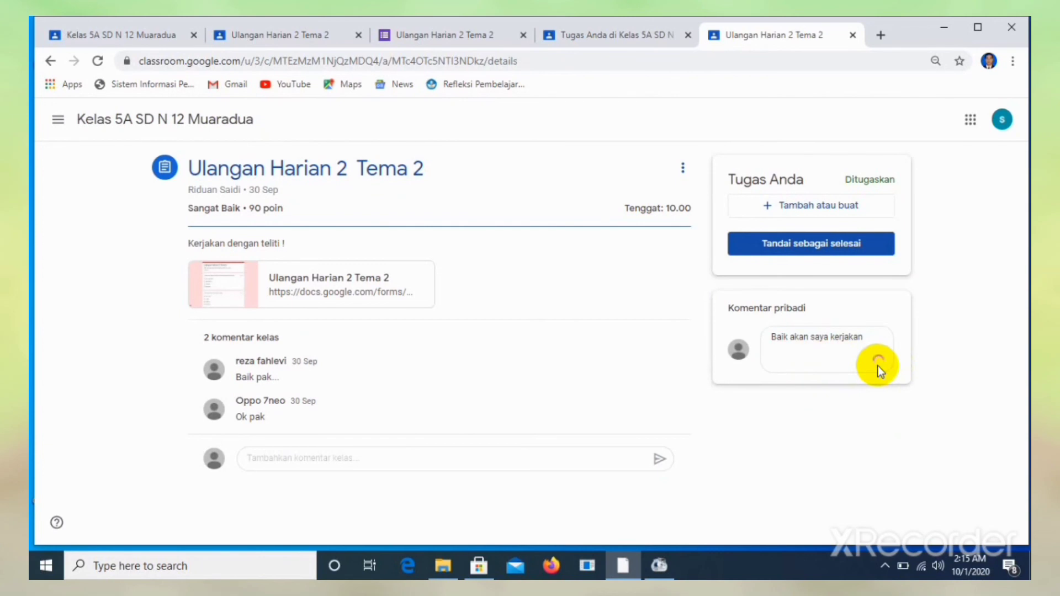
Step: Open the attached quiz form and answer questions 1 to 4 with "paru paru kanan", "trakea", "mengubah oksigen menjadi karbondioksida" and "oksigen dan karbondioksida"
click(378, 297)
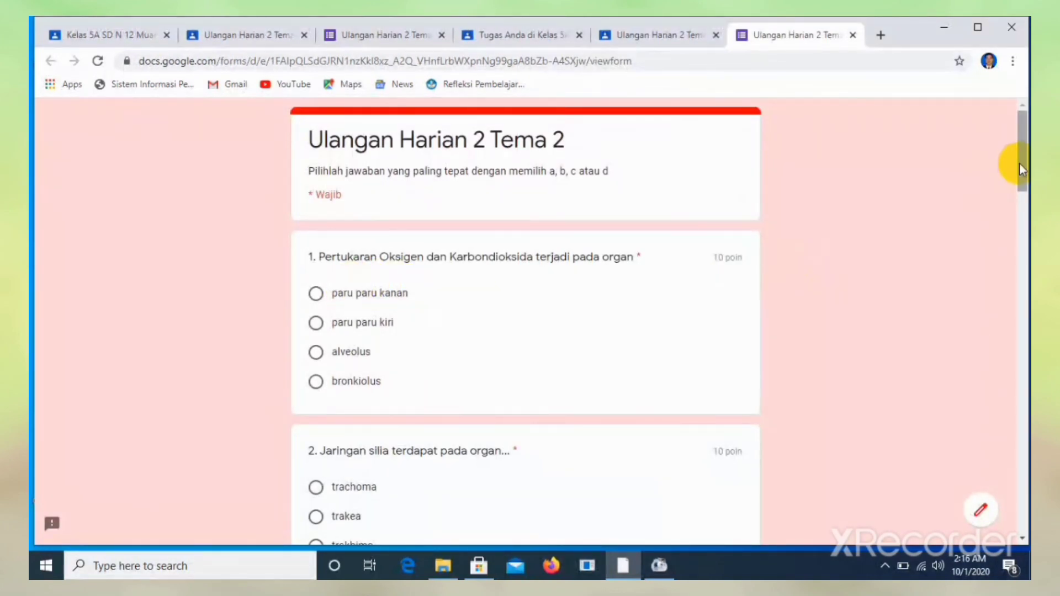
drag(1019, 164, 1022, 183)
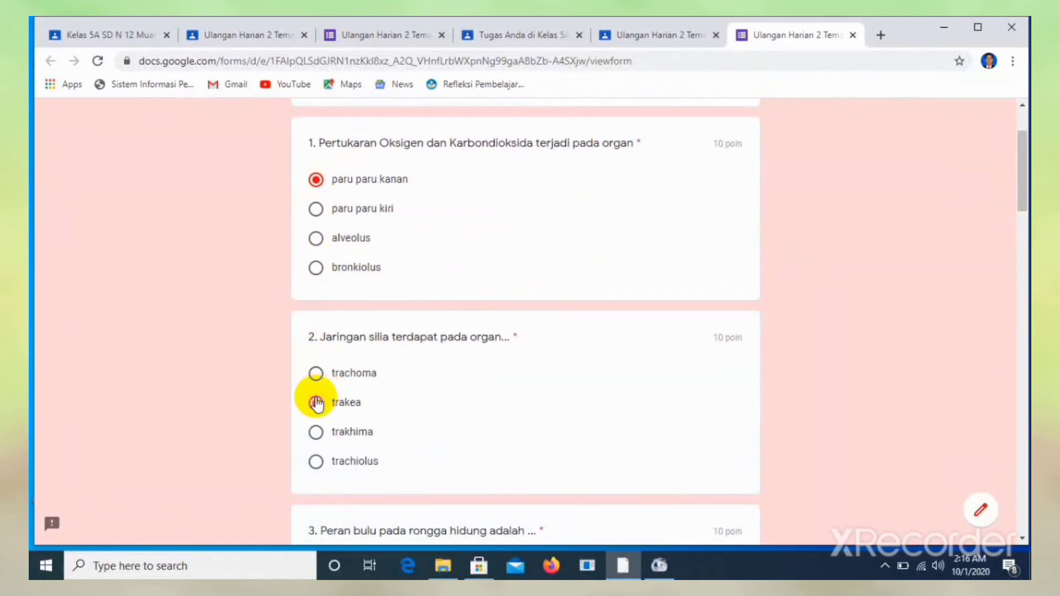
drag(1023, 178, 1023, 271)
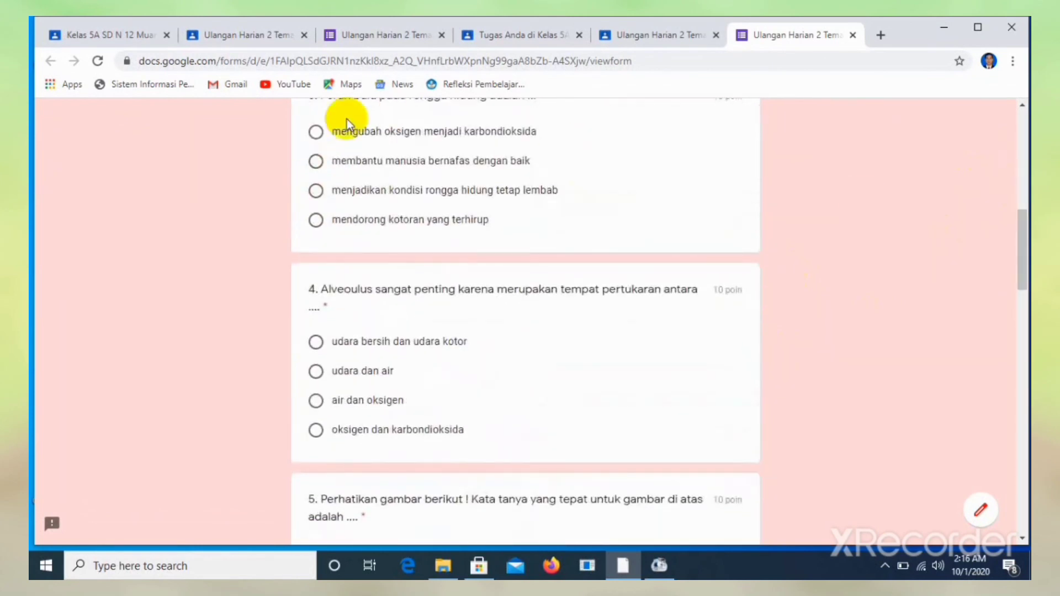
click(316, 133)
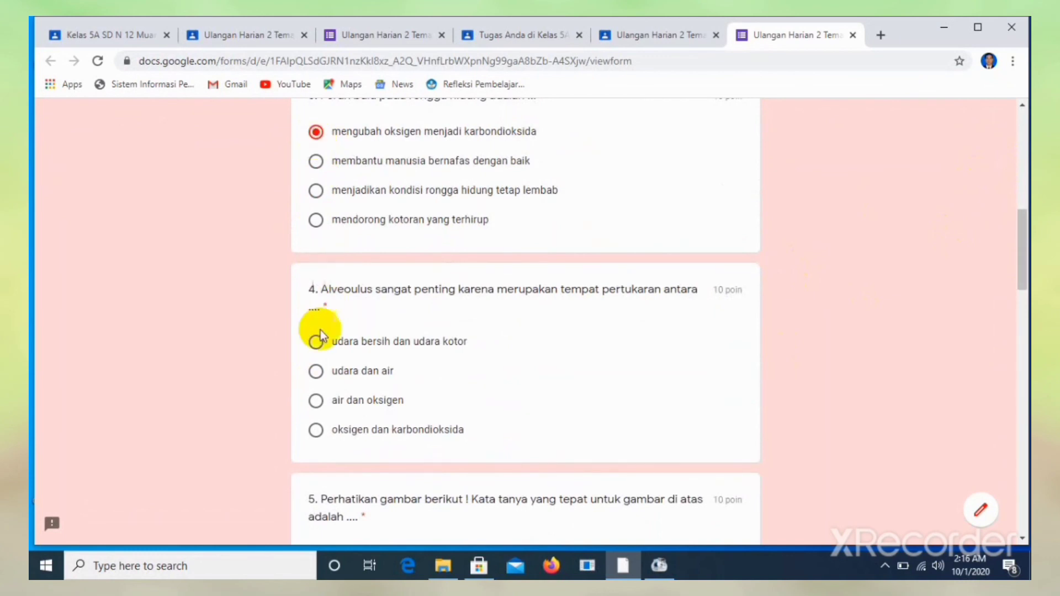
click(314, 430)
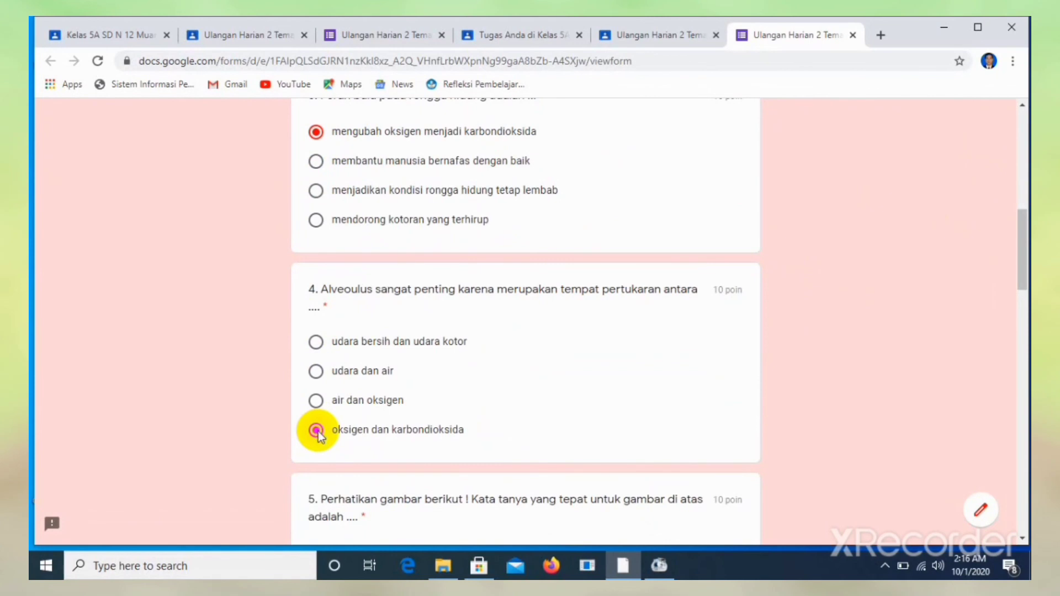
Step: Answer question 5 with "Apa yang dilakukan oleh siswa ?", 6 with "Kuku tambahan", 7 with "Tari Tanggai dan Tari Gending Sriwijaya" and 8 with "Hak"
drag(1022, 279, 1020, 345)
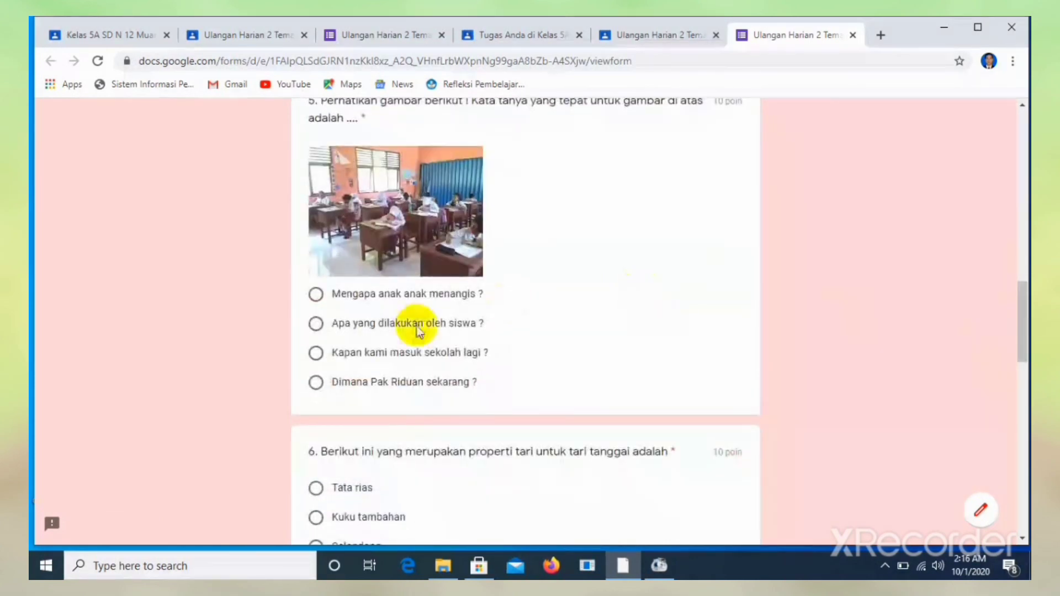
click(320, 329)
click(320, 519)
drag(1022, 315, 1019, 384)
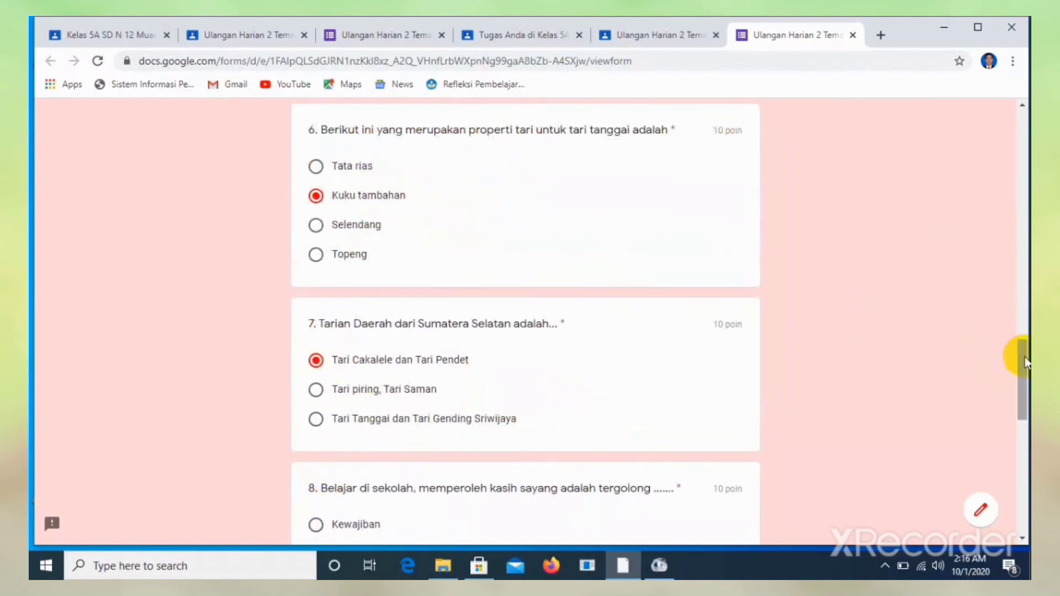
drag(1022, 355, 1023, 367)
click(317, 363)
click(316, 527)
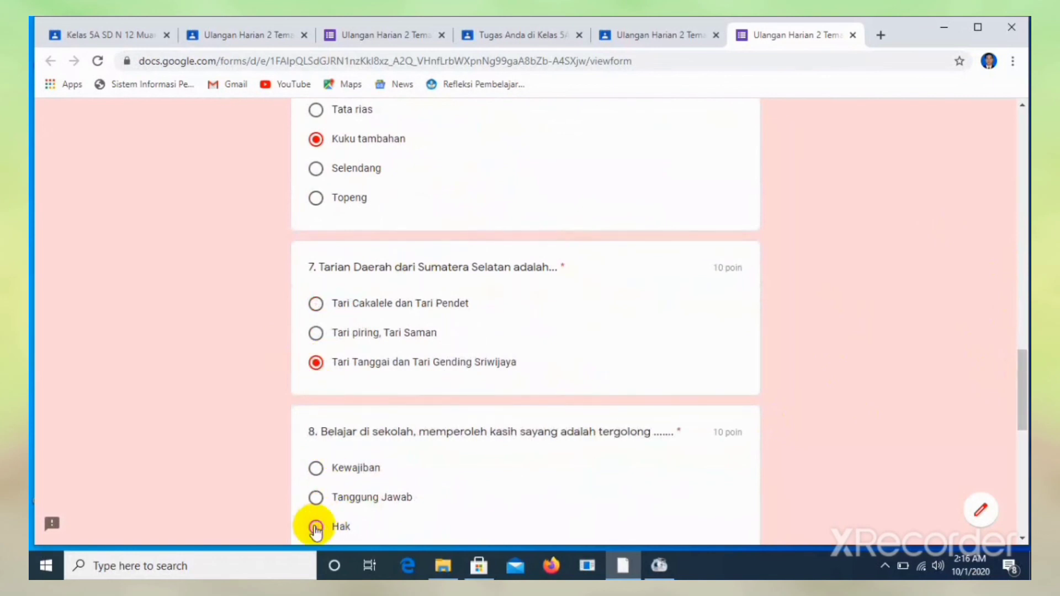
Step: Answer question 9 with "warga negara" and question 10 with "distribusi", submit the quiz and view its score
drag(1022, 379, 1022, 415)
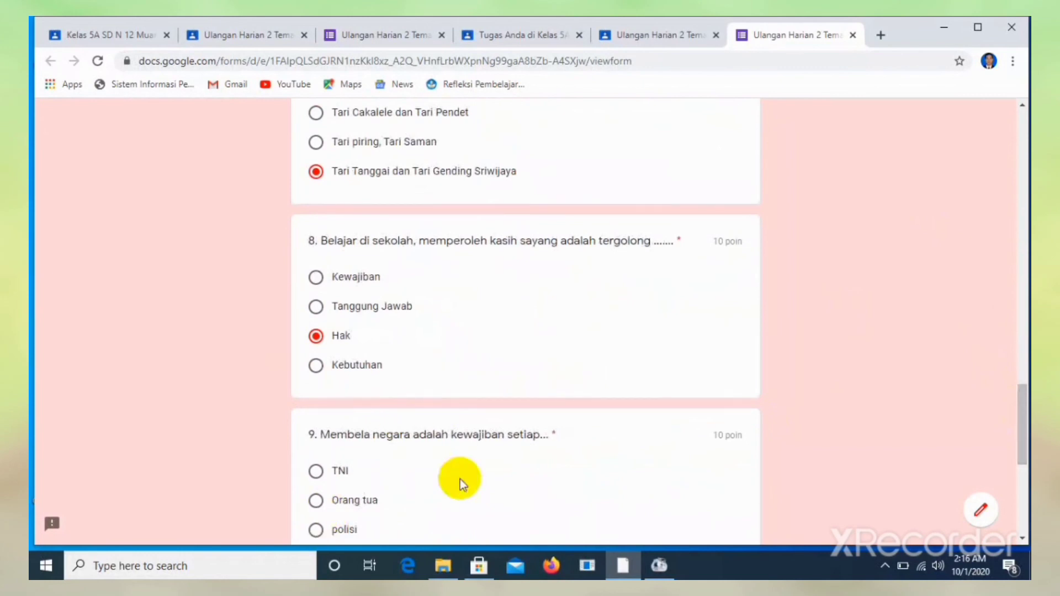
drag(1022, 426, 1019, 453)
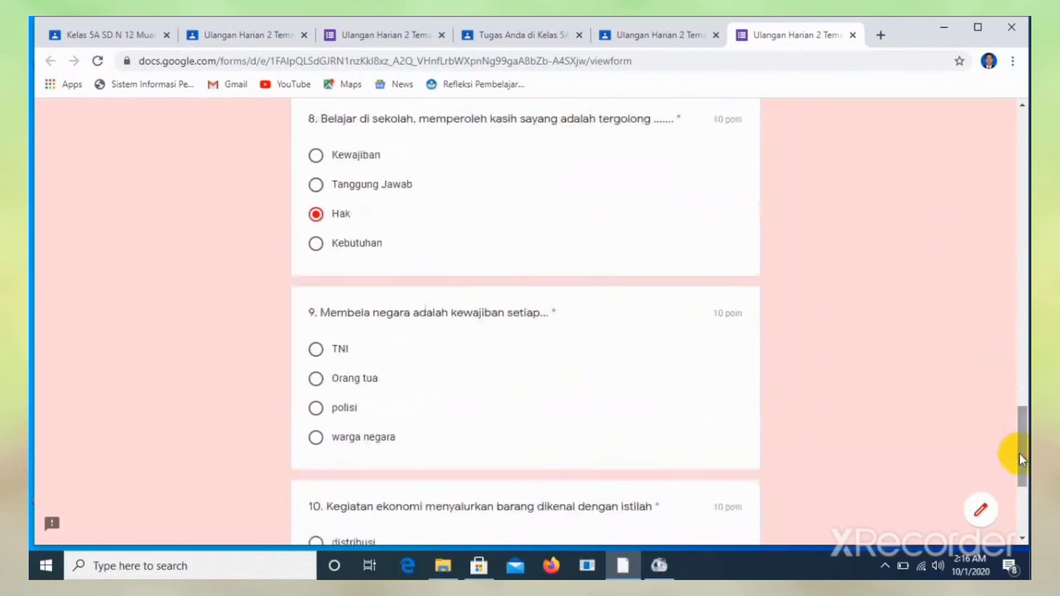
click(316, 437)
click(316, 543)
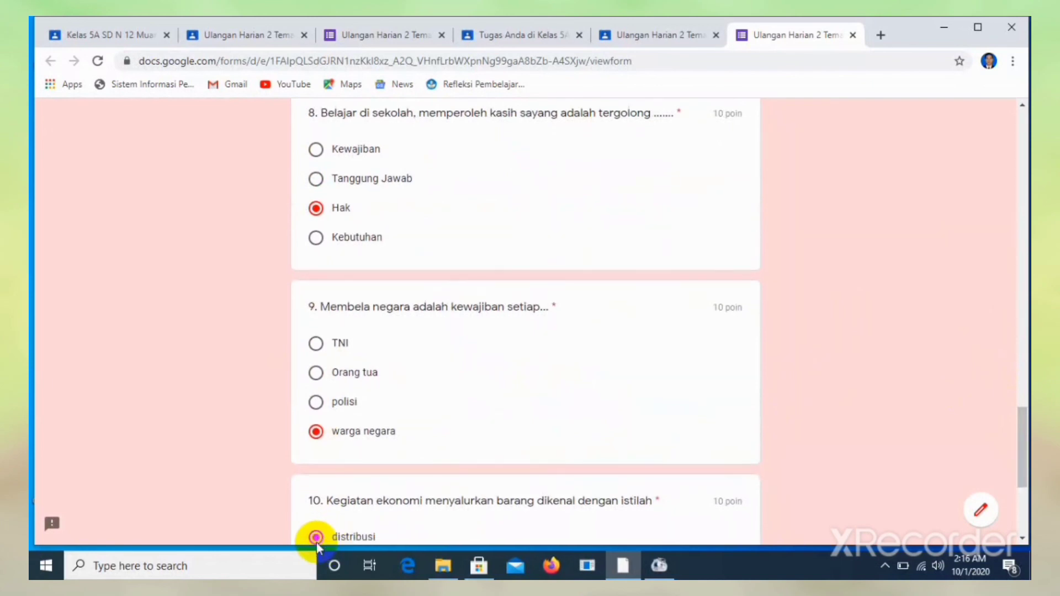
scroll(1022, 442, down, 4)
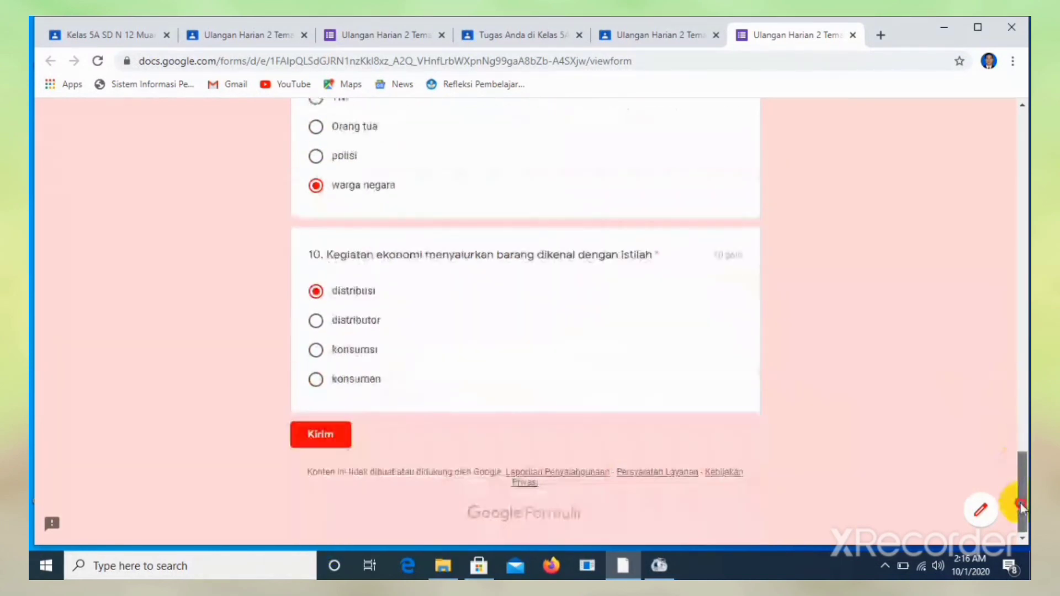
click(303, 437)
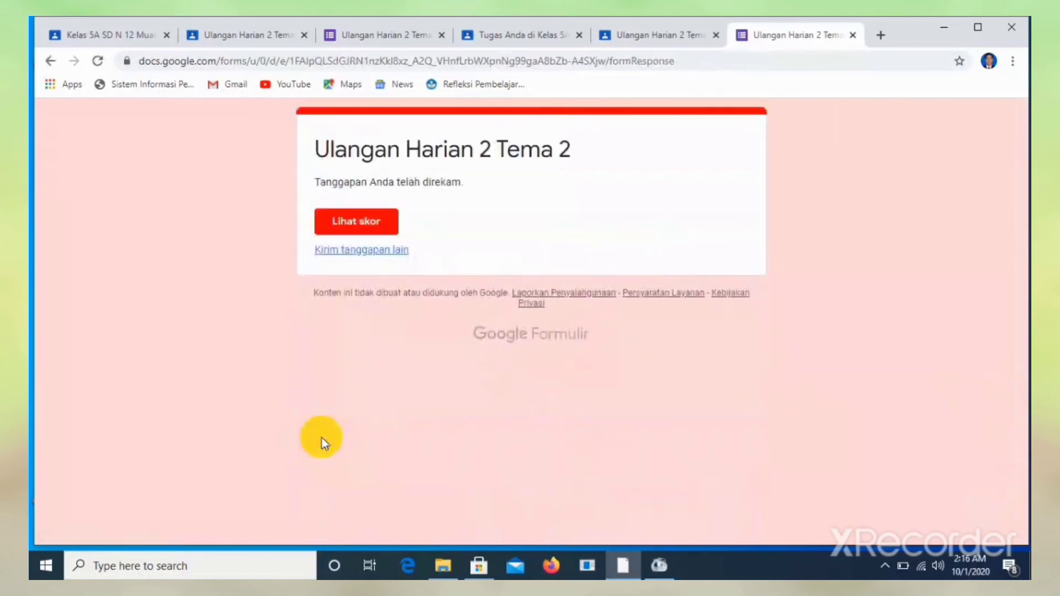
click(353, 229)
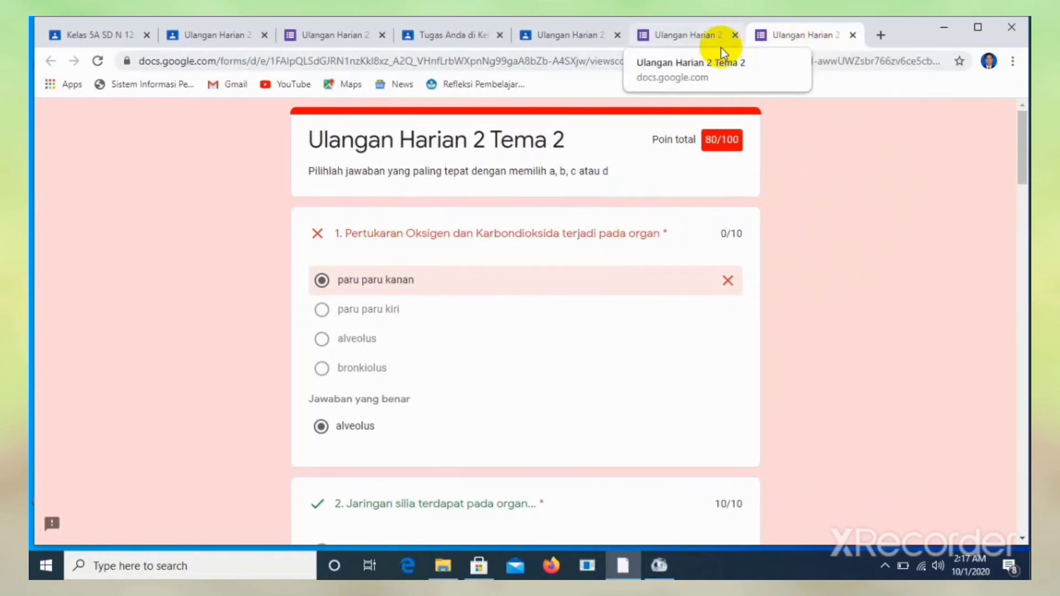
Step: Return to the student's assignment page, copy the address of the quiz form attachment and add it as a link to the student's own work
click(695, 34)
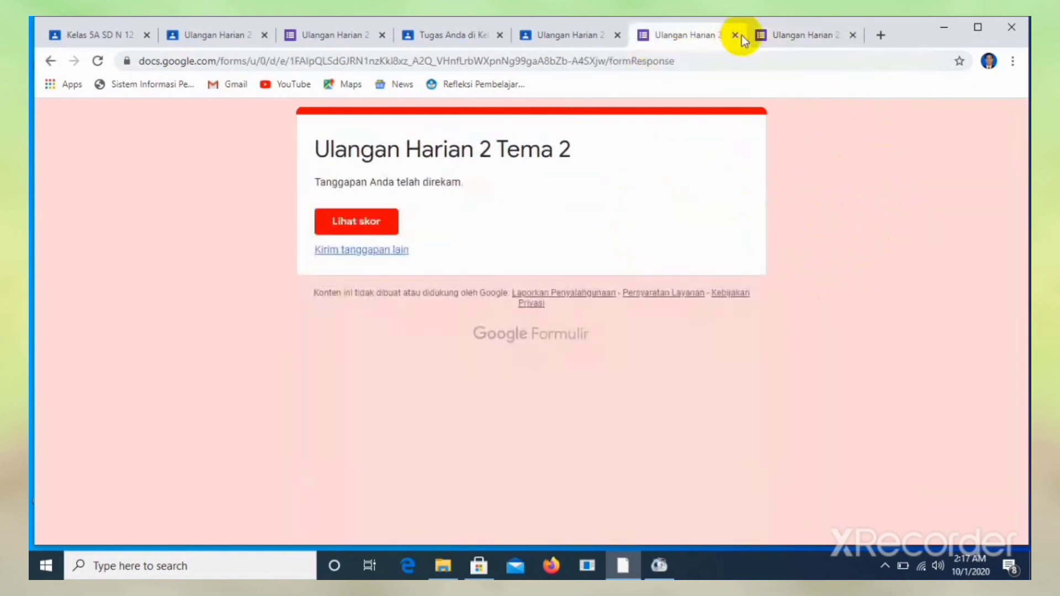
click(600, 32)
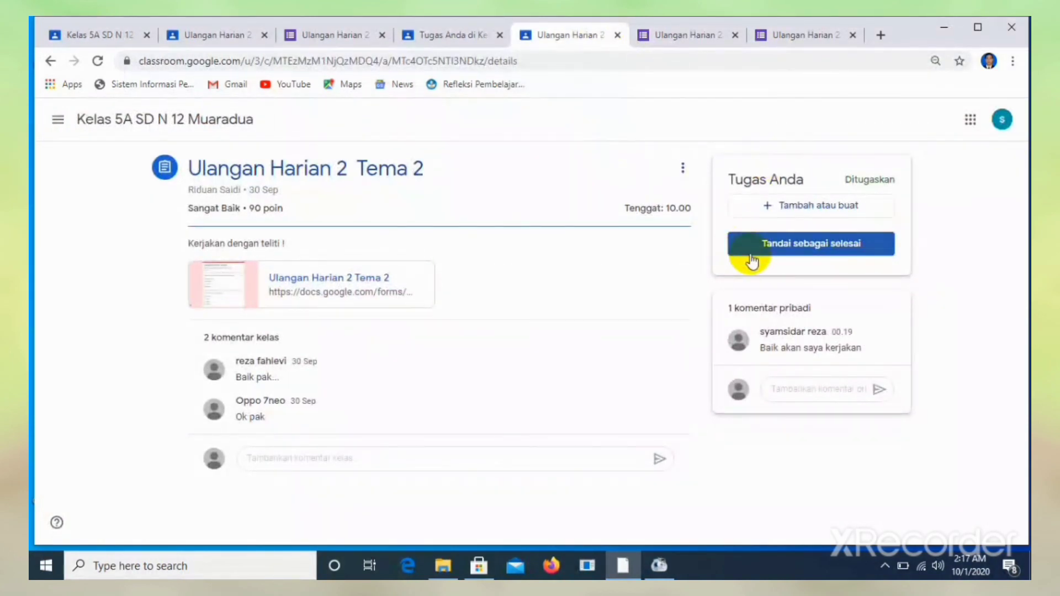
right_click(322, 303)
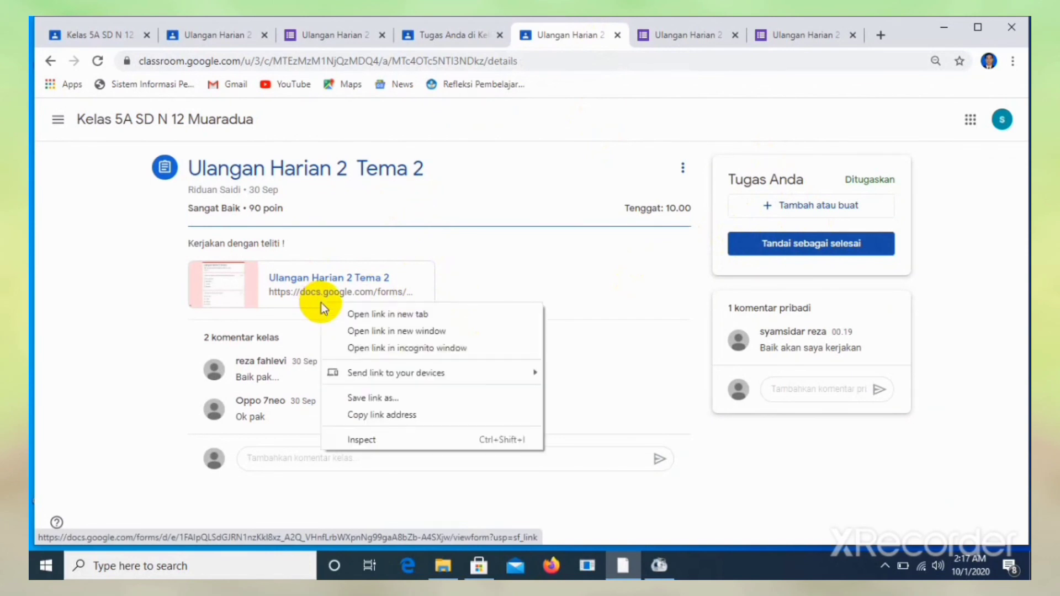
click(372, 413)
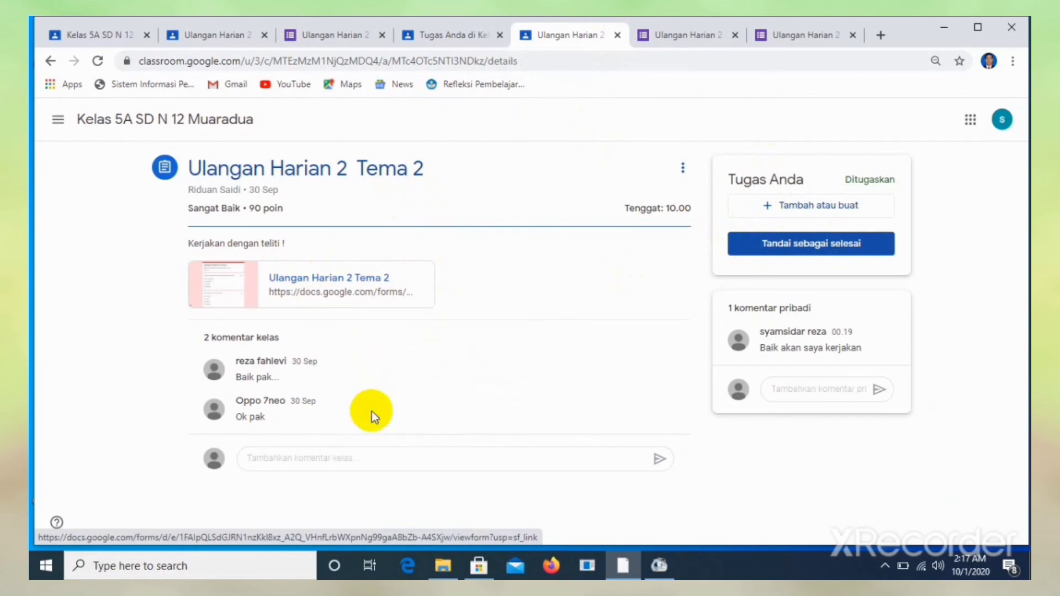
click(797, 210)
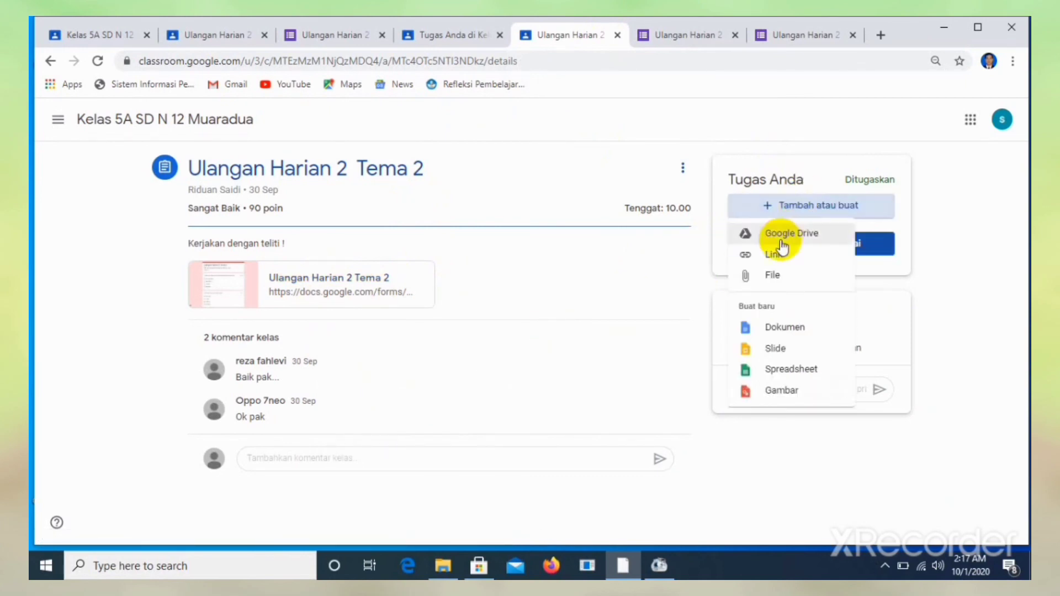
click(781, 257)
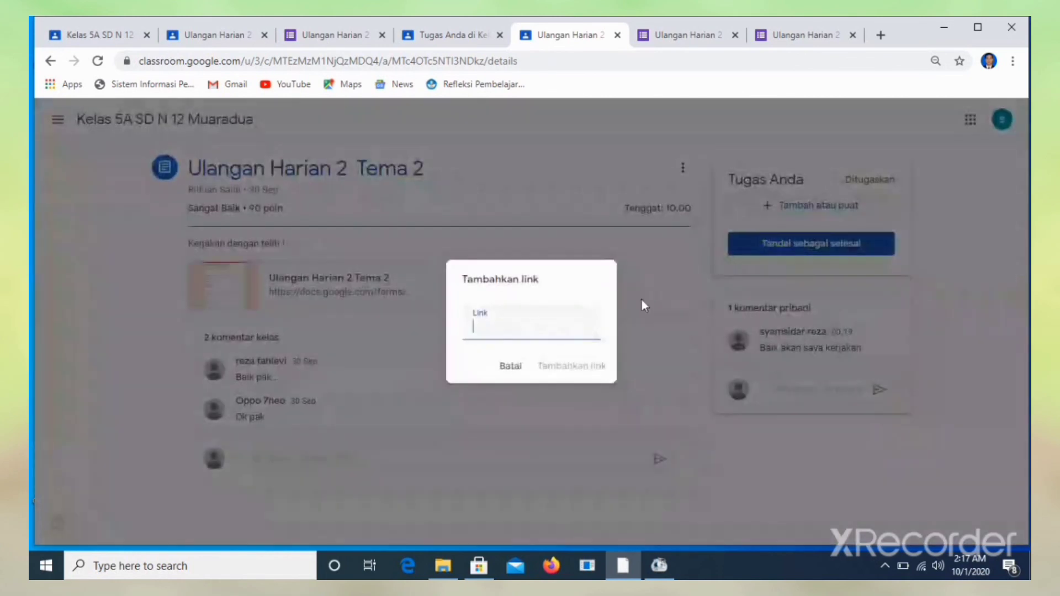
key(ctrl+v)
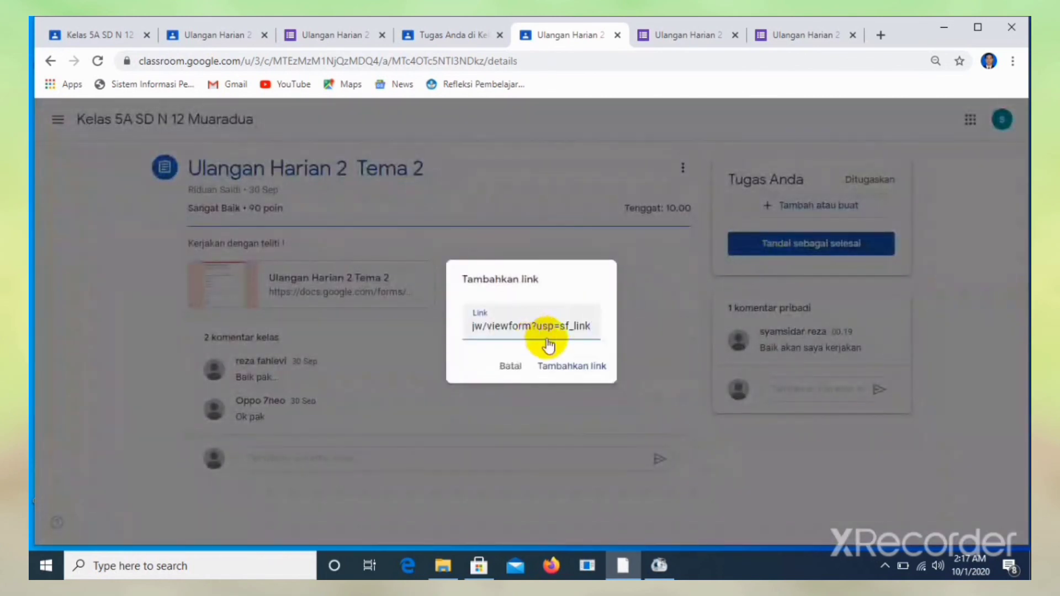
click(572, 367)
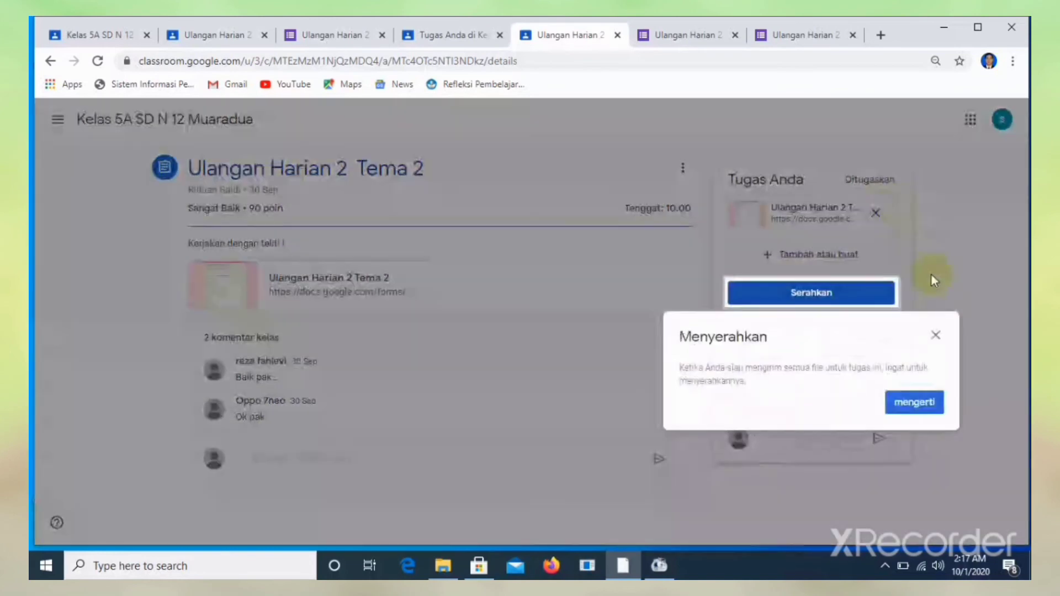
Step: Dismiss the tip about handing in work and submit the assignment with its attached quiz link
click(915, 403)
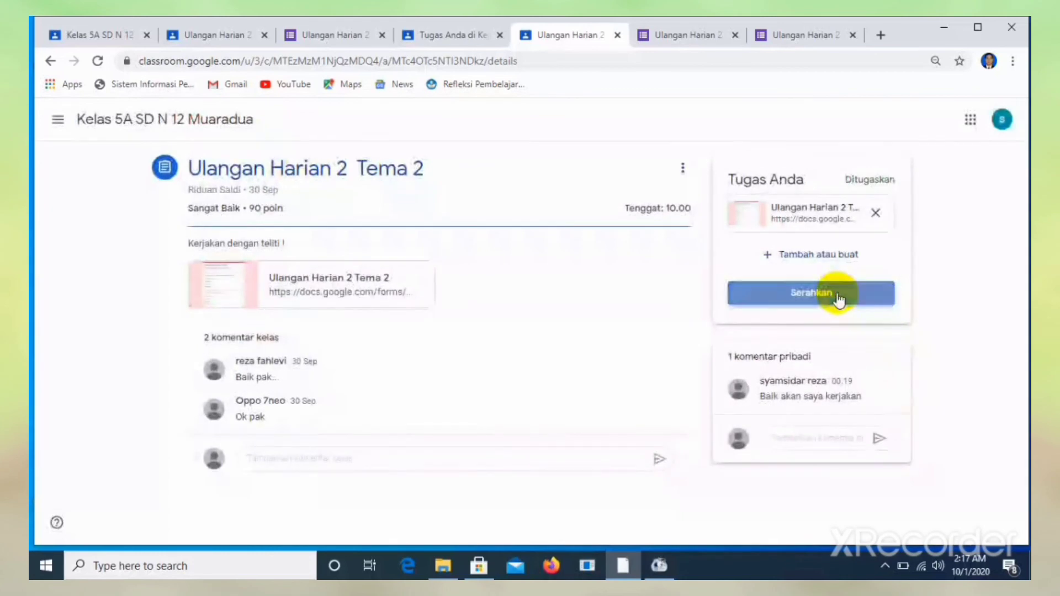
click(838, 296)
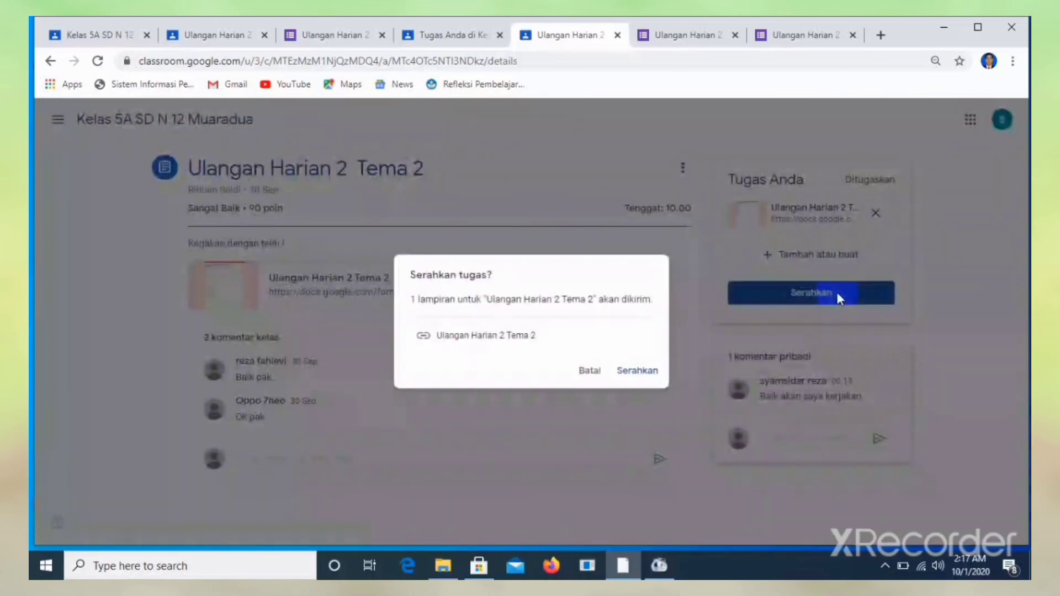
click(631, 370)
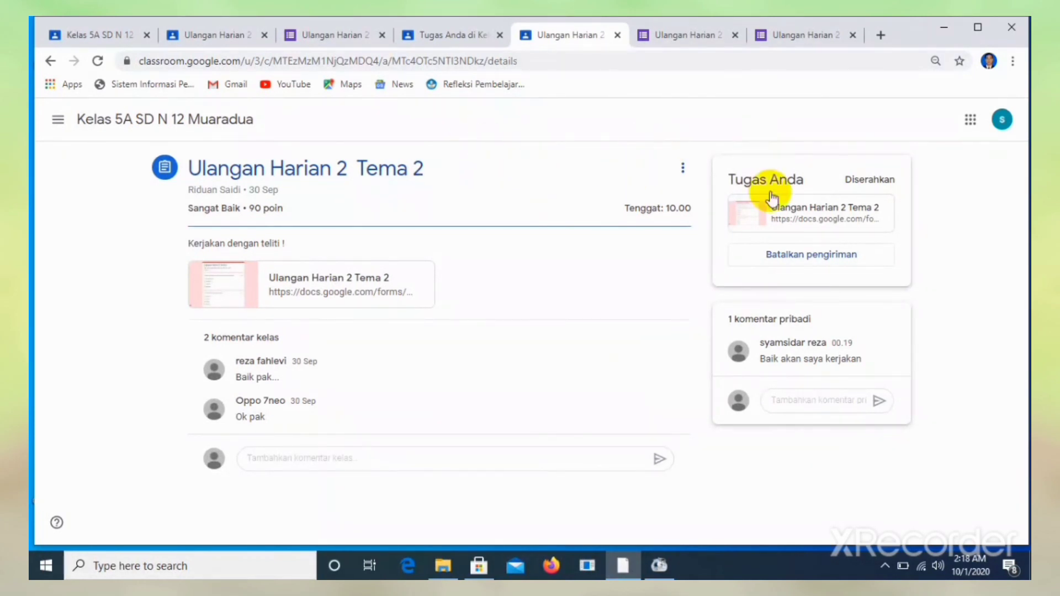
Step: Look through the open pages: the teacher's list of student work, the students' assignment pages and the quiz score results
click(224, 37)
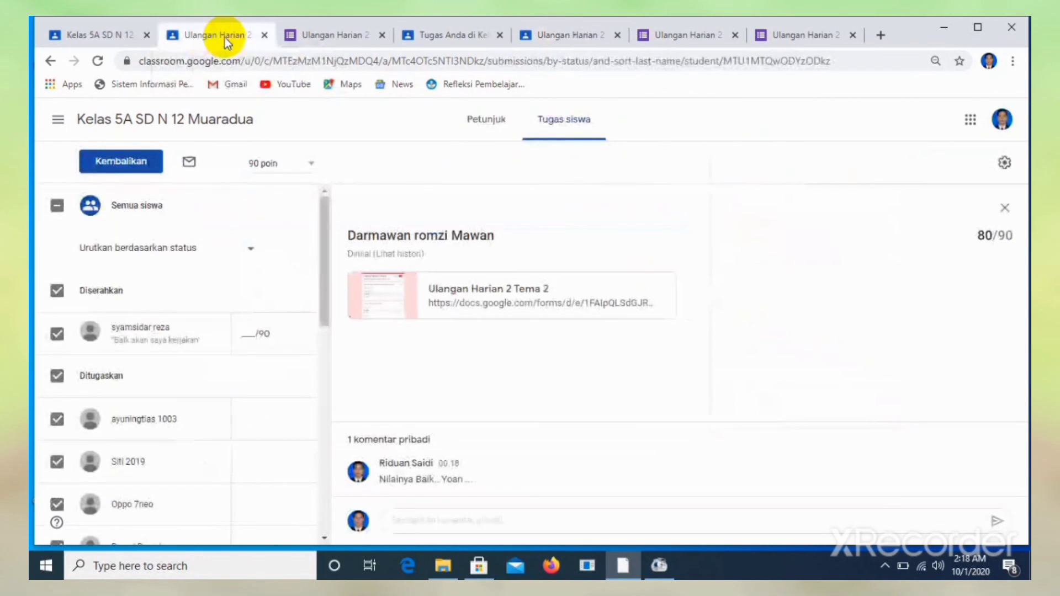
click(124, 28)
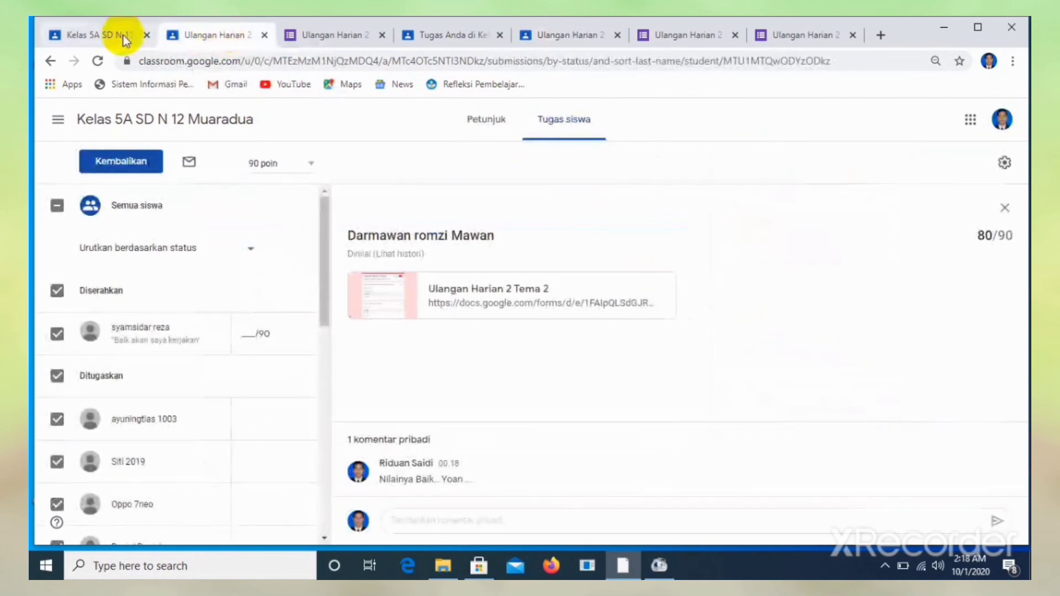
click(239, 32)
click(320, 38)
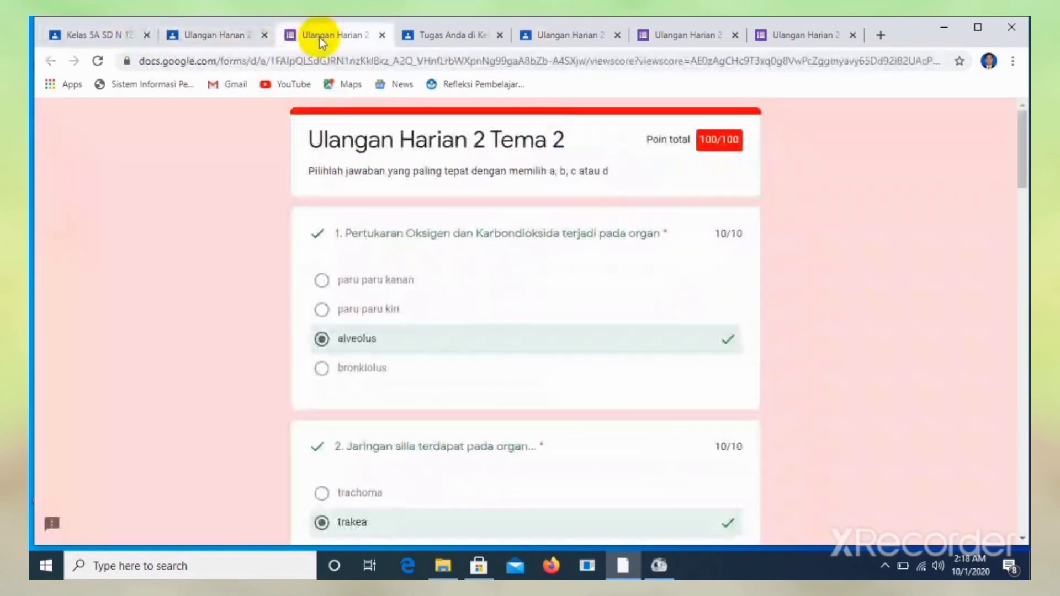
click(455, 29)
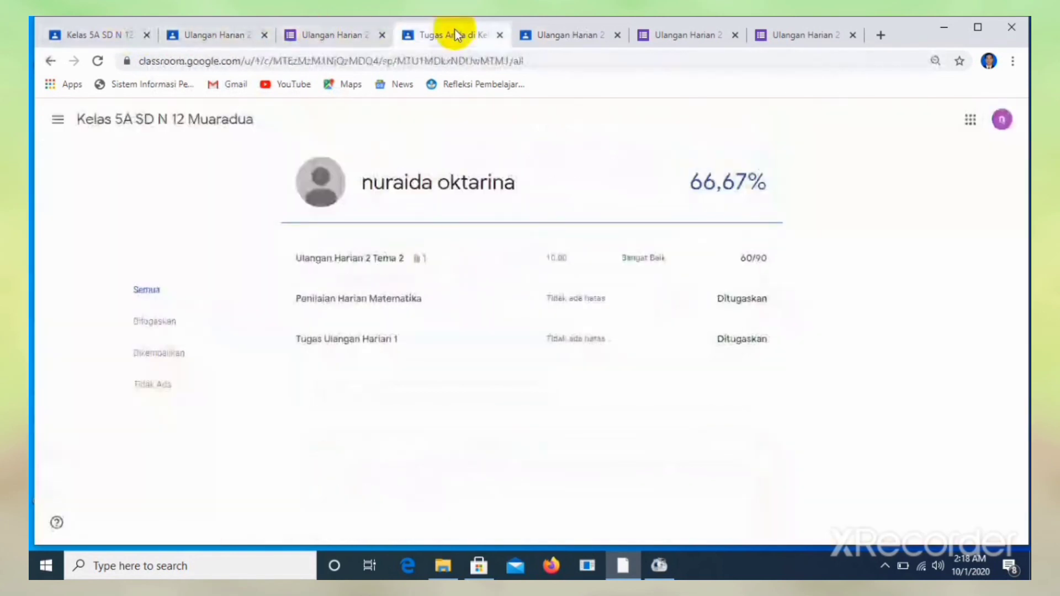
click(548, 38)
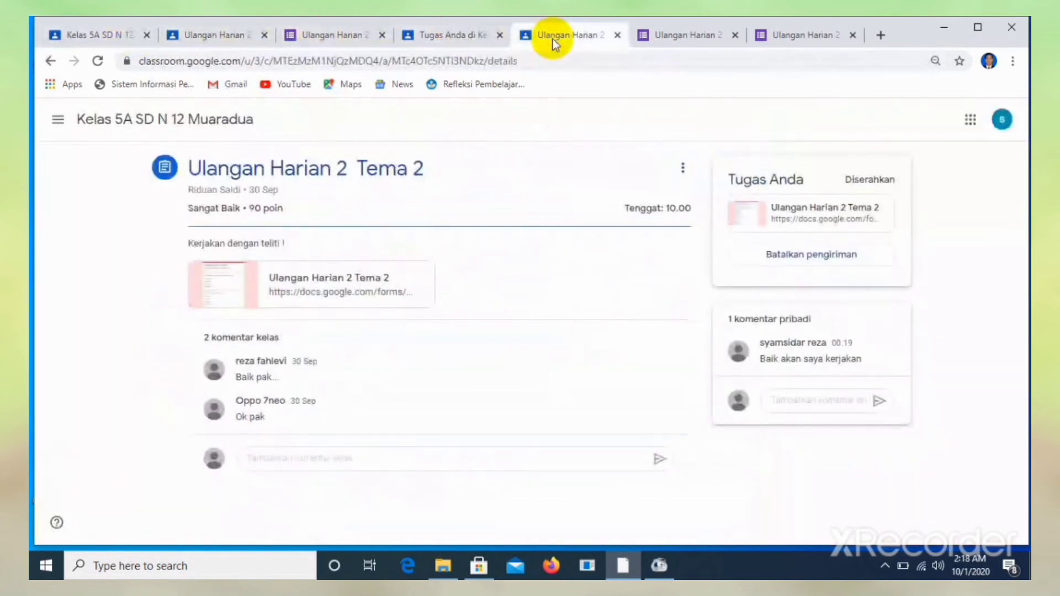
click(642, 37)
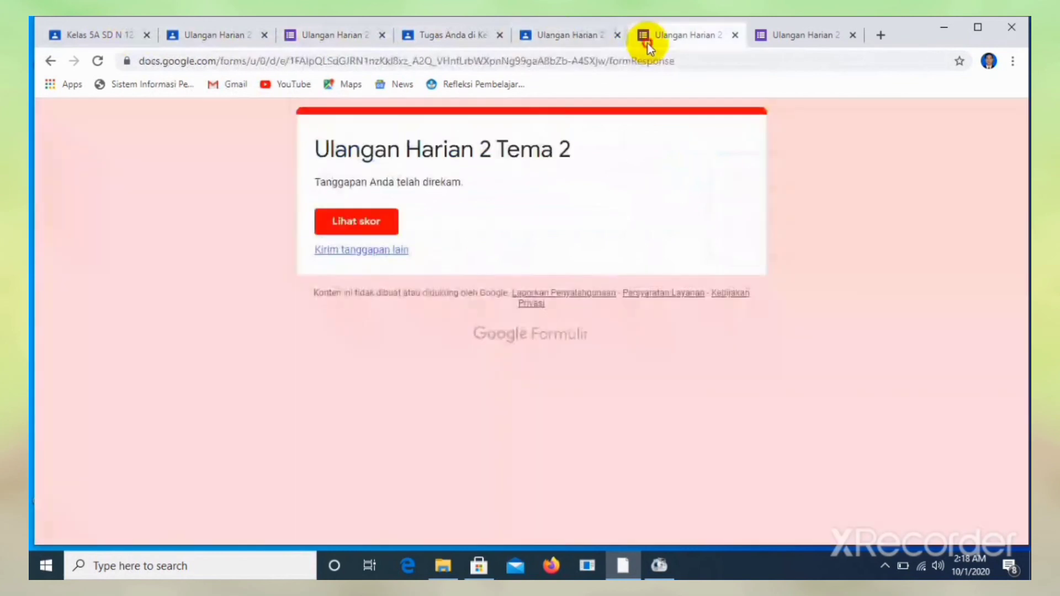
click(793, 38)
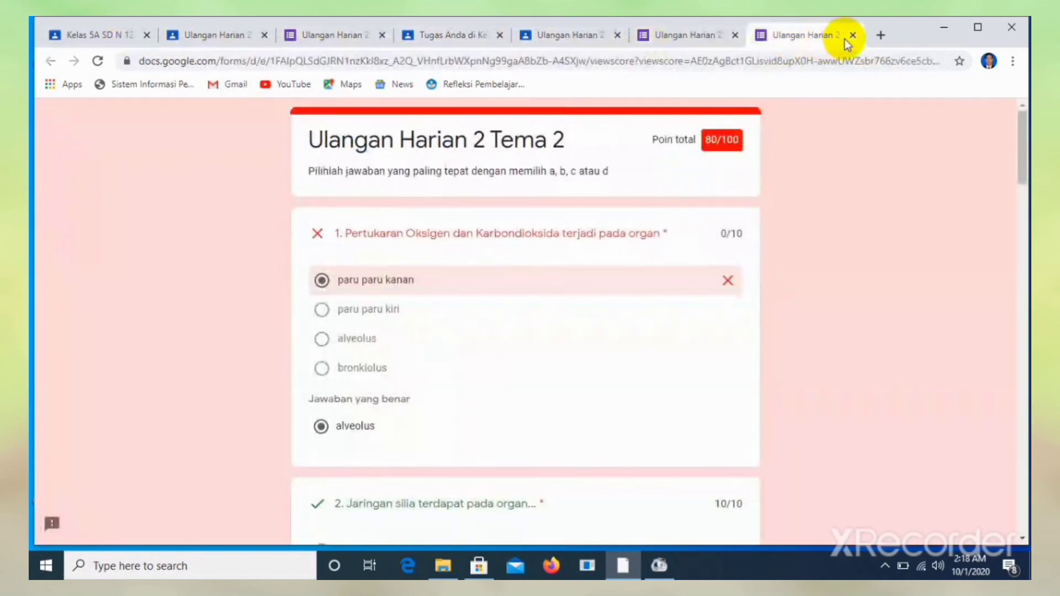
Step: Open the student work page as the teacher and check the quiz score in the attached Ulangan Harian 2 Tema 2 form
click(87, 33)
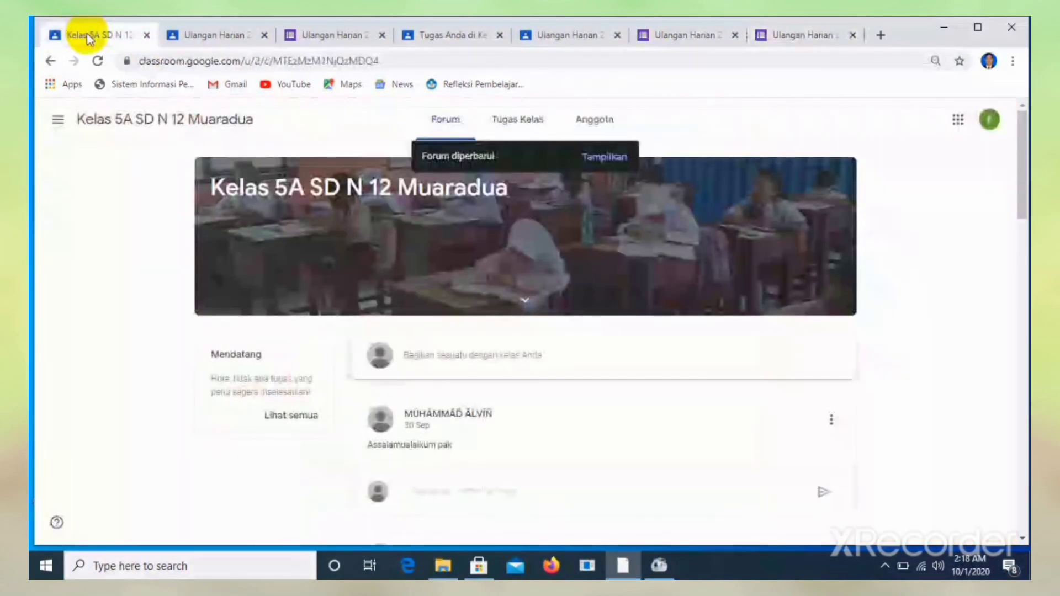
click(209, 36)
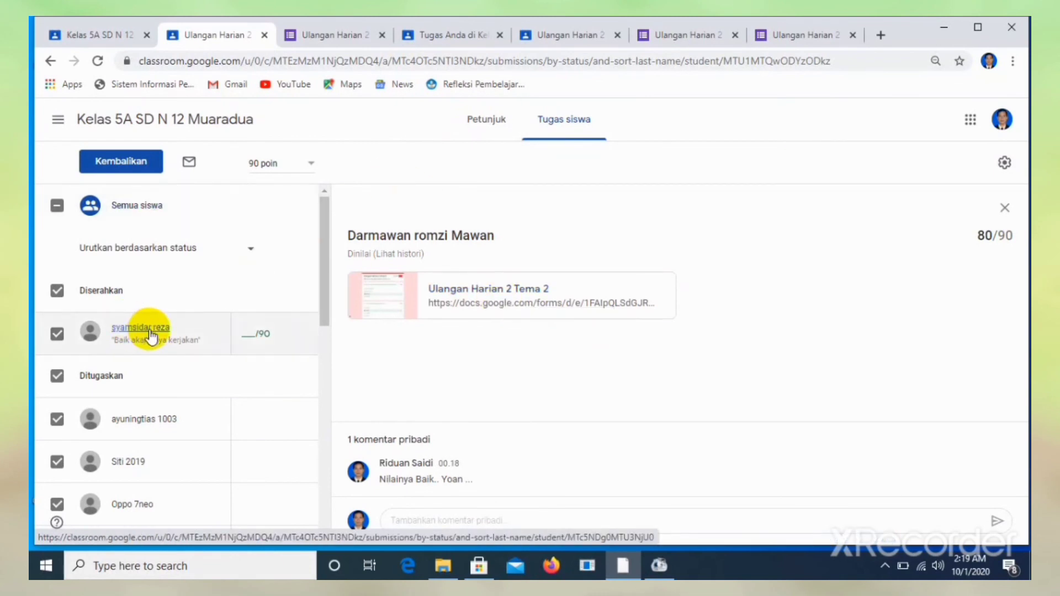
click(439, 300)
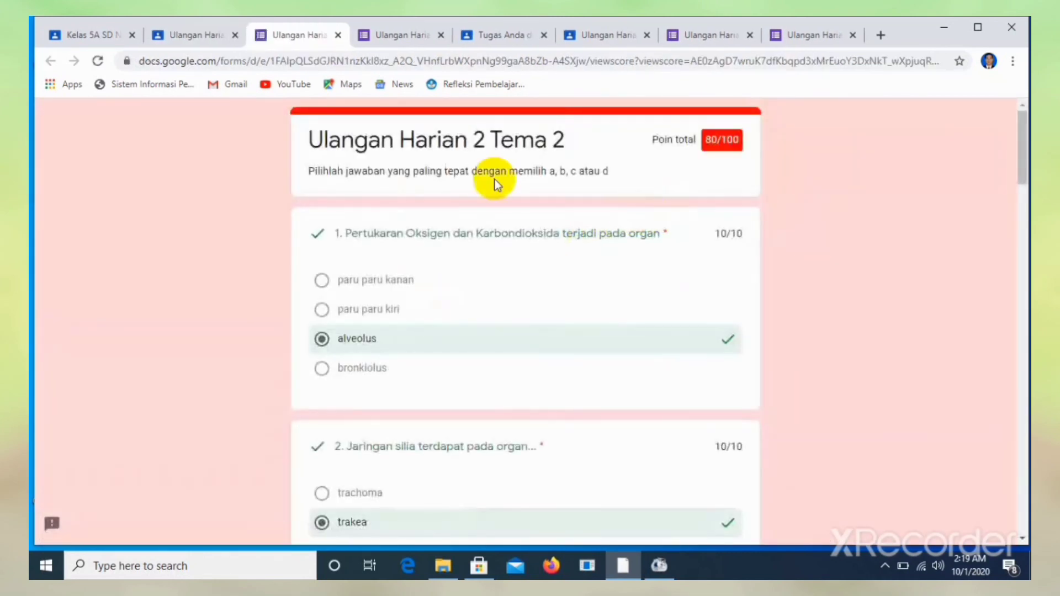
click(202, 34)
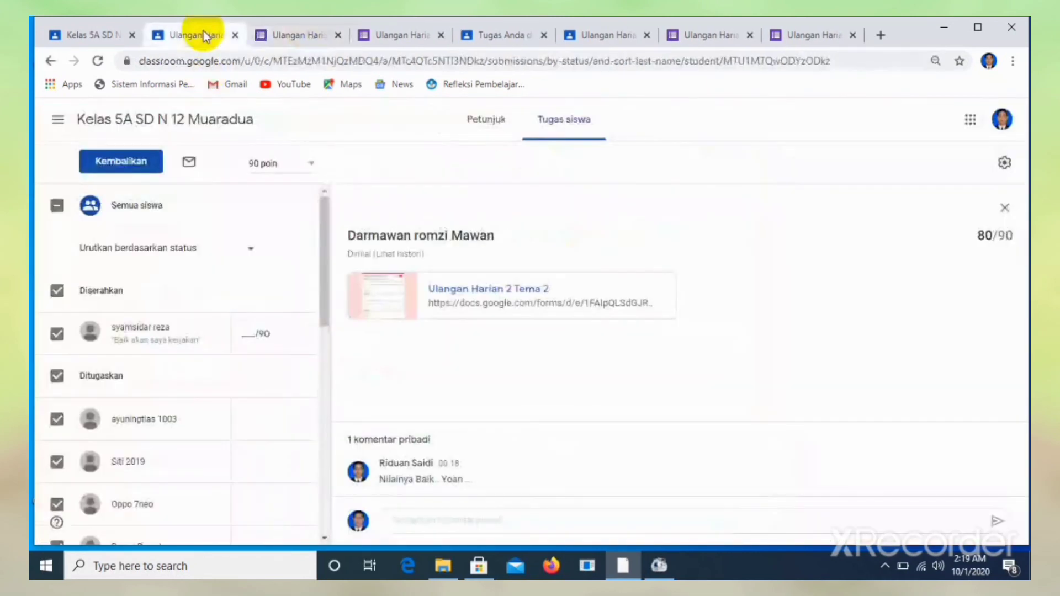
Step: Grade the newly submitted Ulangan Harian 2 Tema 2 work 80 out of 90 and return it to the student
click(250, 333)
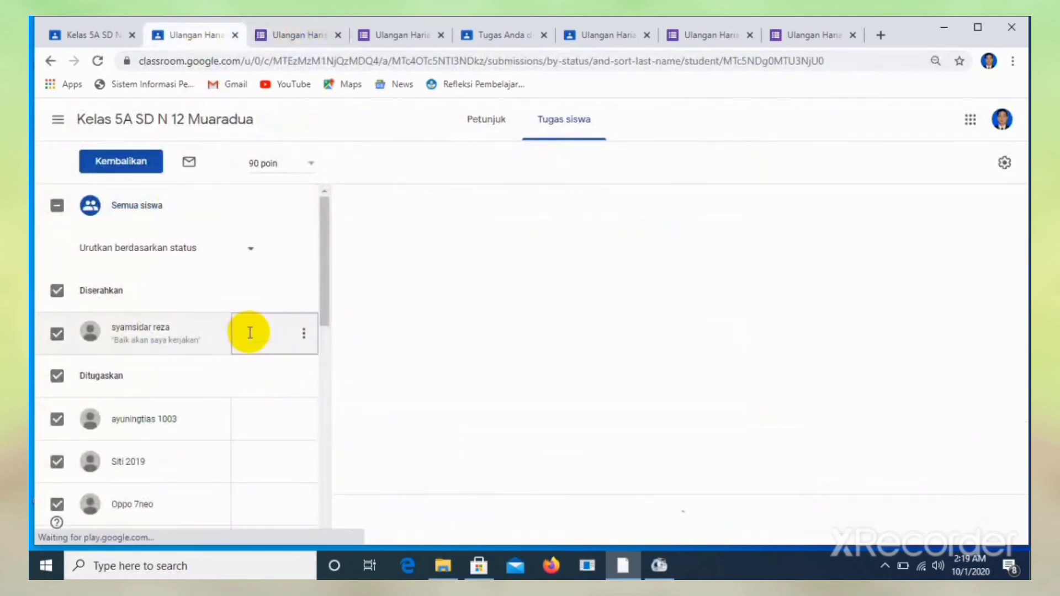
text(80)
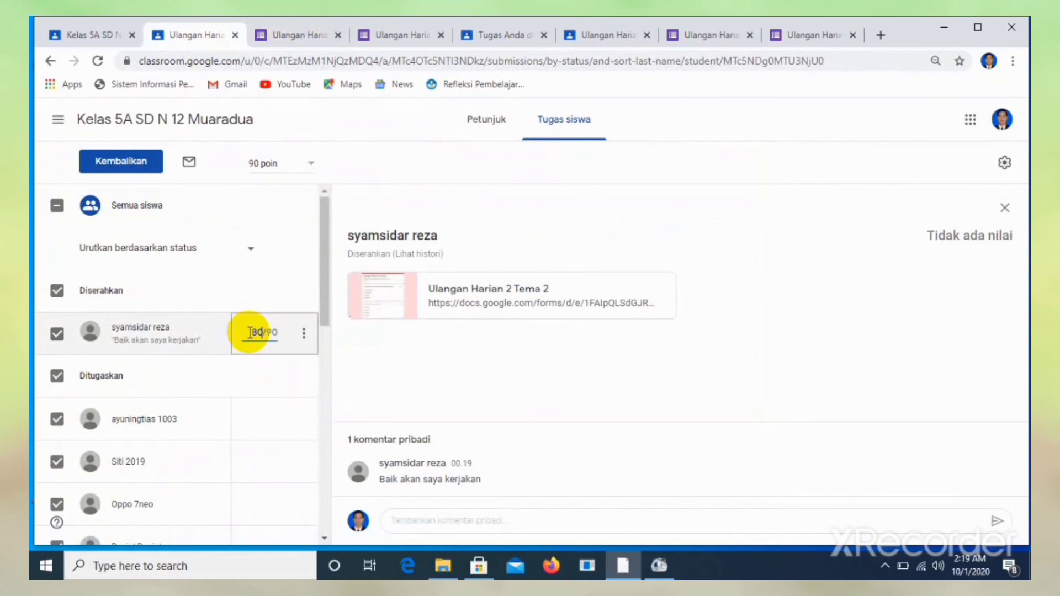
click(392, 359)
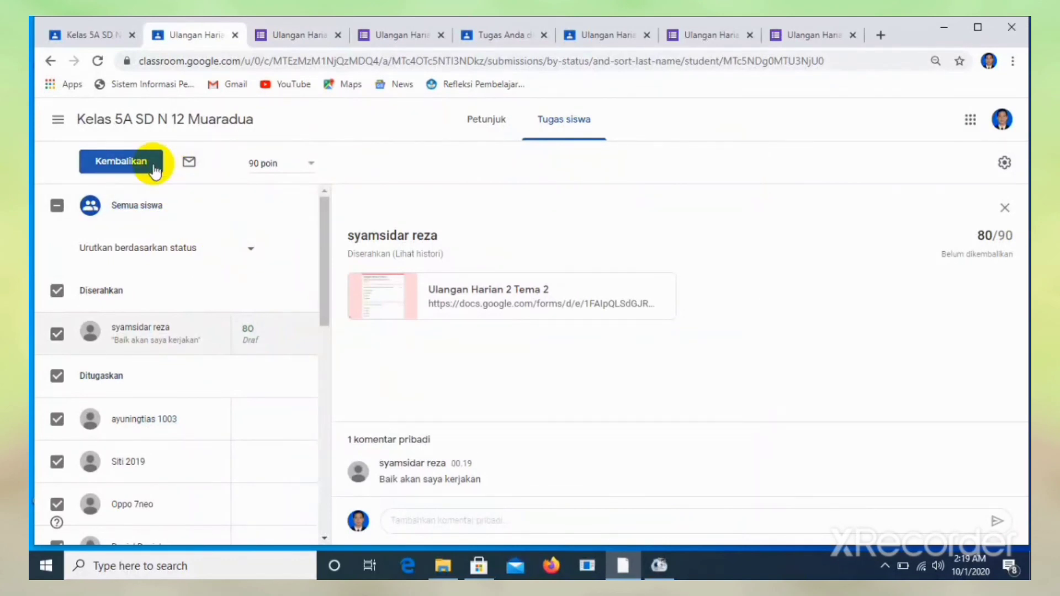
click(156, 172)
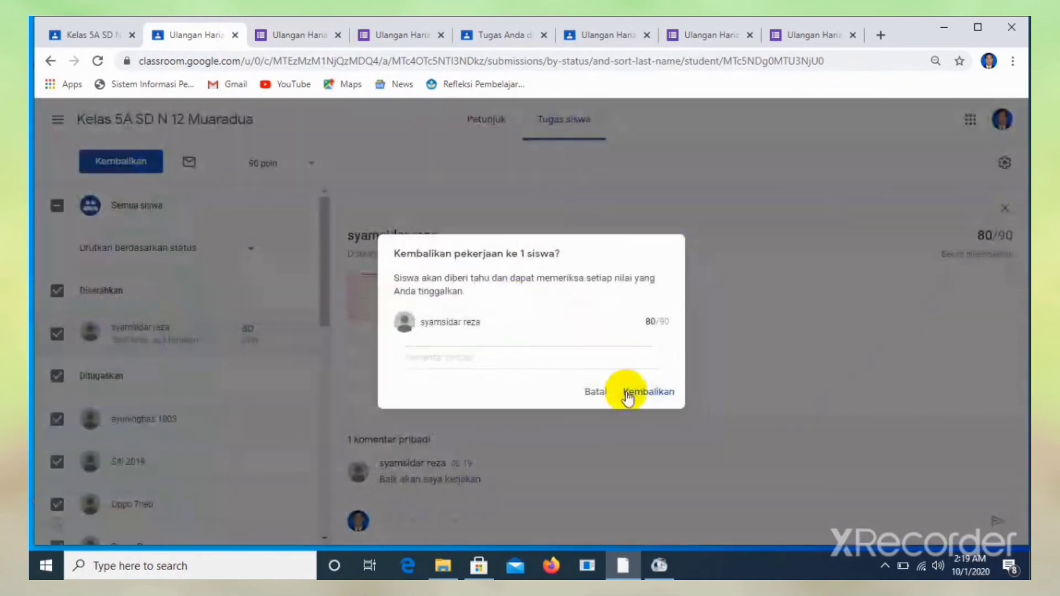
click(649, 393)
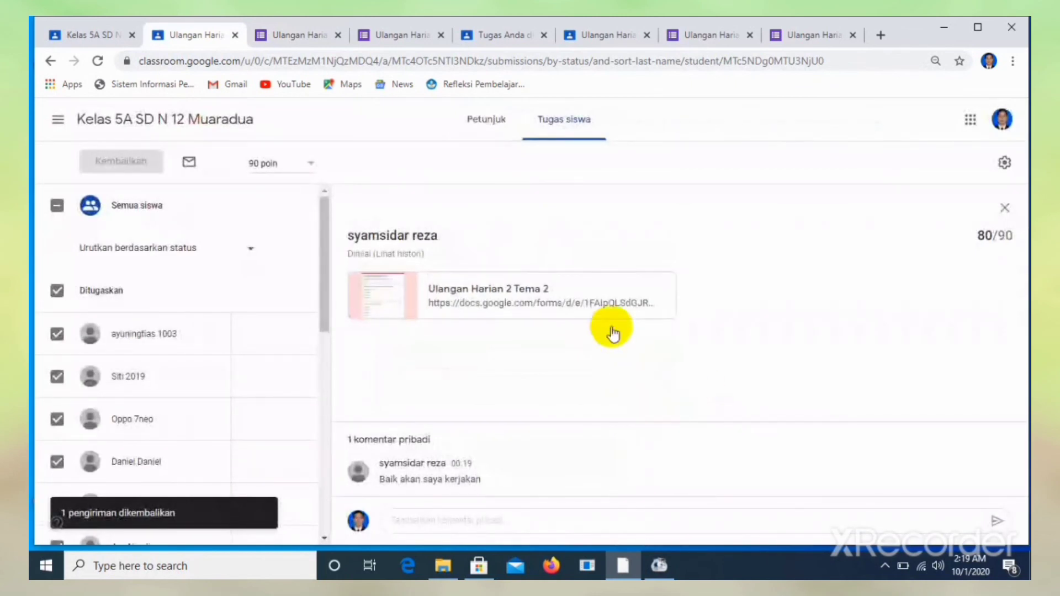
Step: Look through the open student pages and quiz results, and check the returned grade on the student's assignment page
click(630, 41)
click(678, 40)
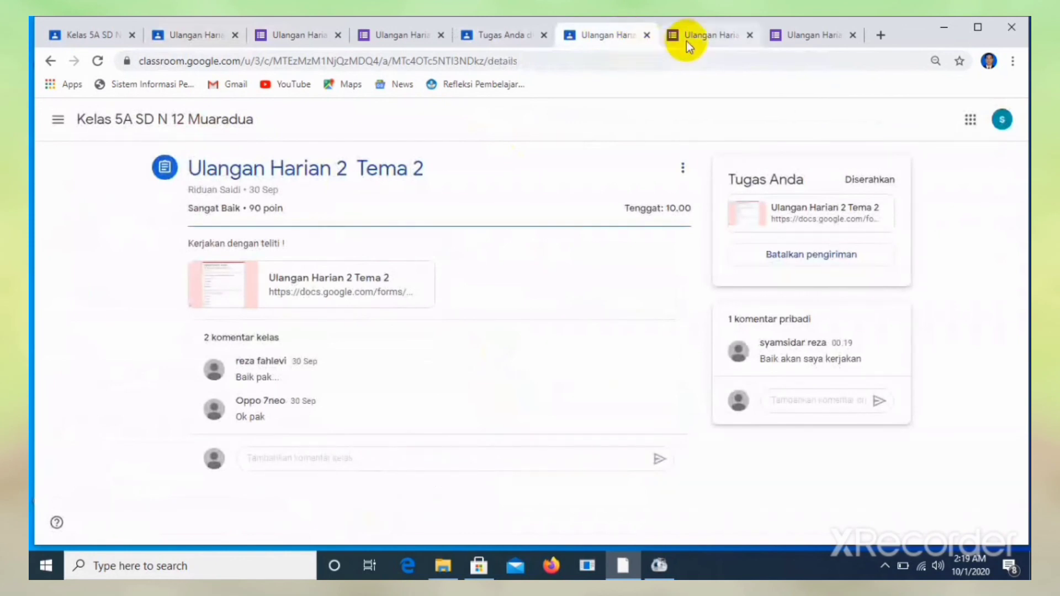
click(795, 32)
click(492, 34)
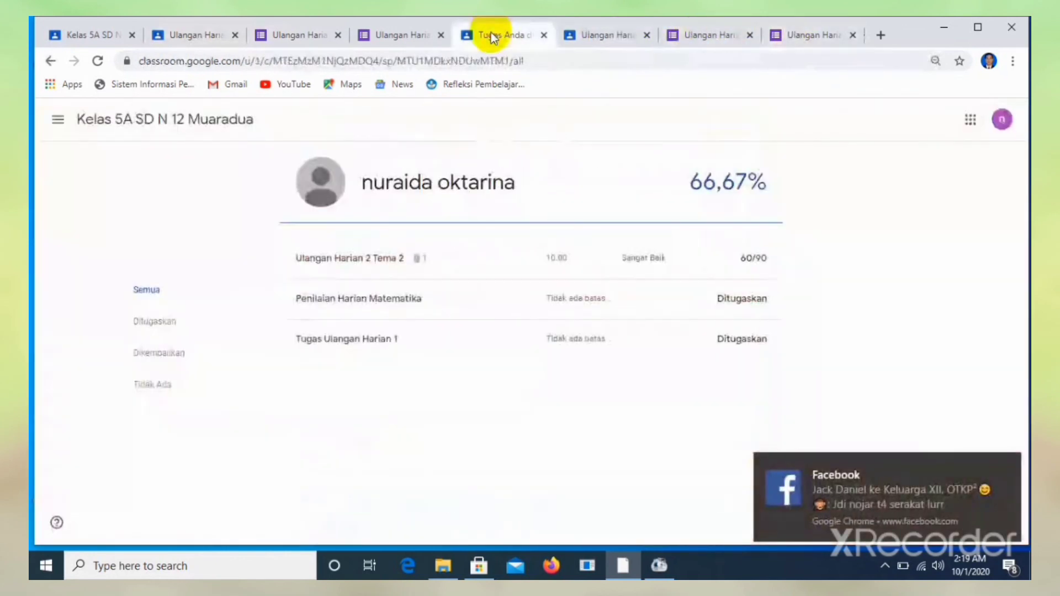
click(407, 33)
click(296, 37)
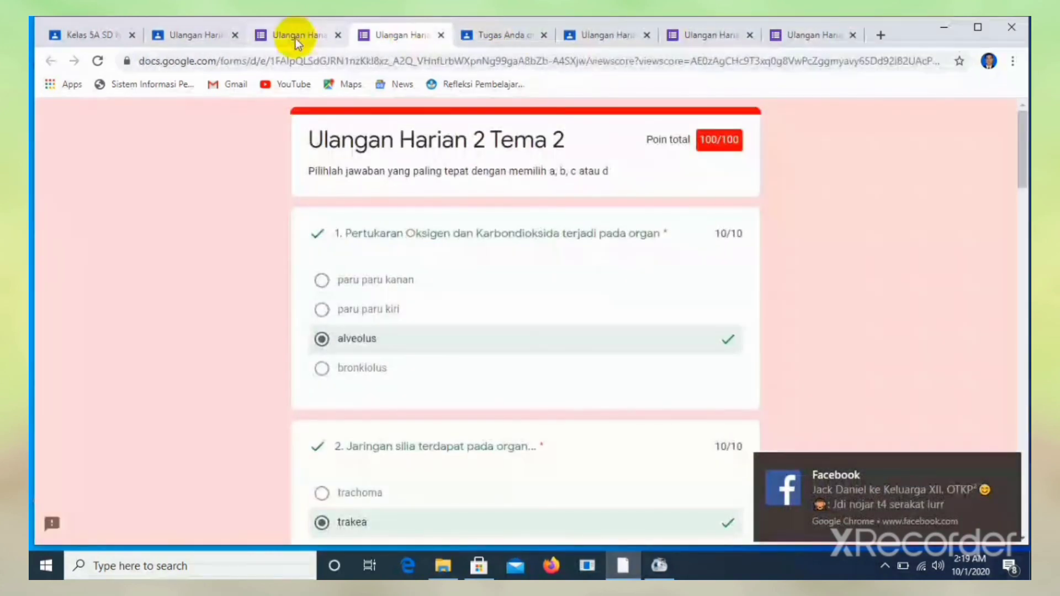
click(212, 43)
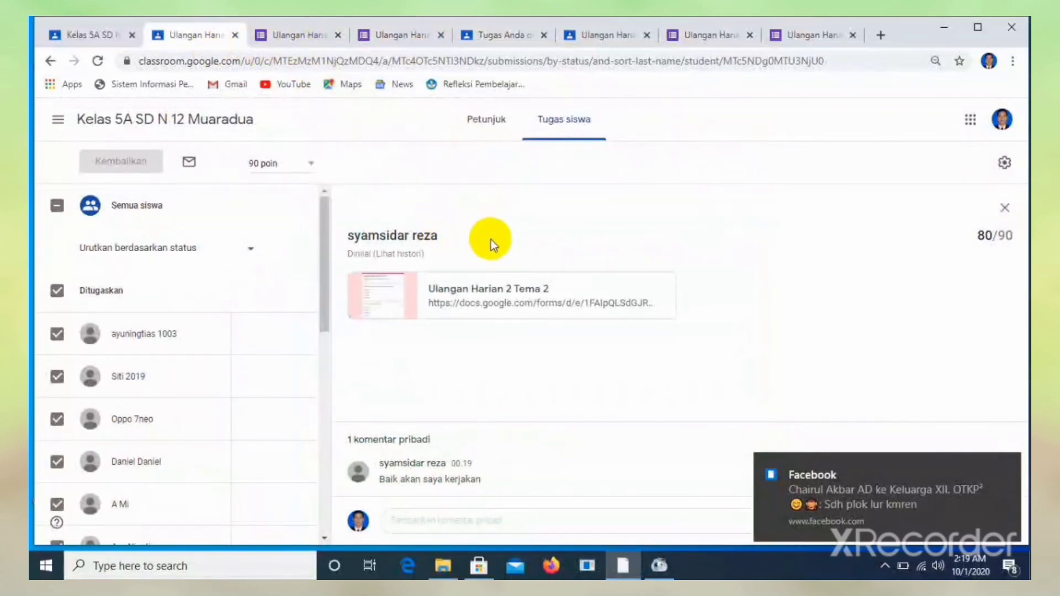
click(507, 30)
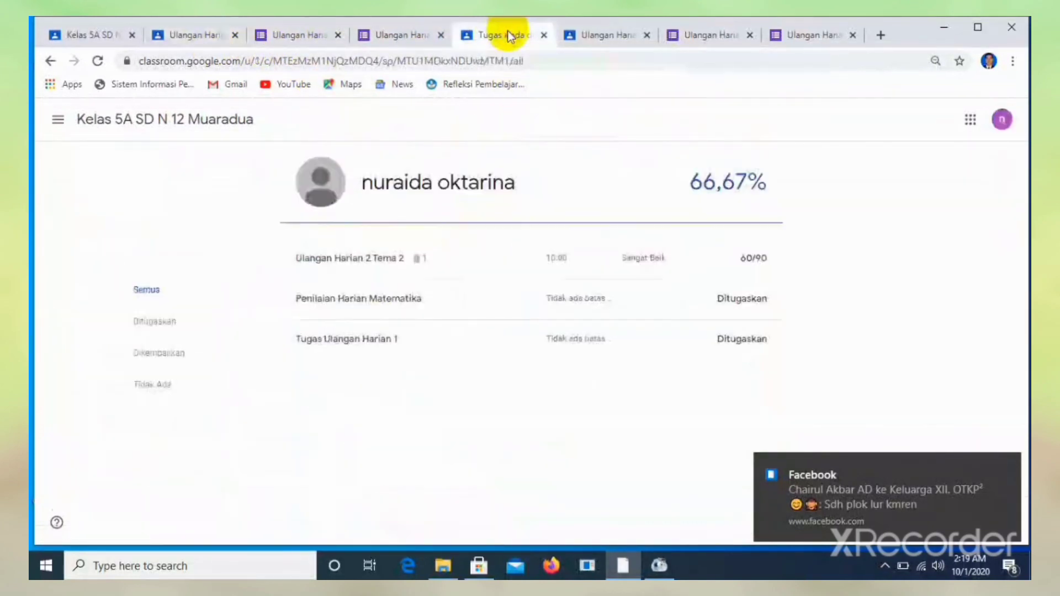
click(596, 35)
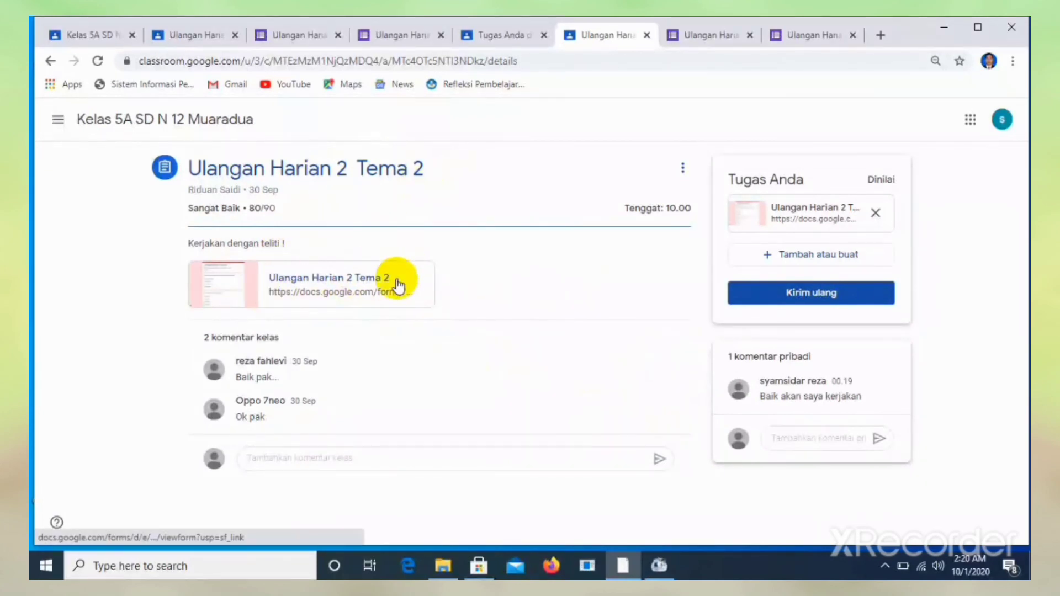
click(683, 168)
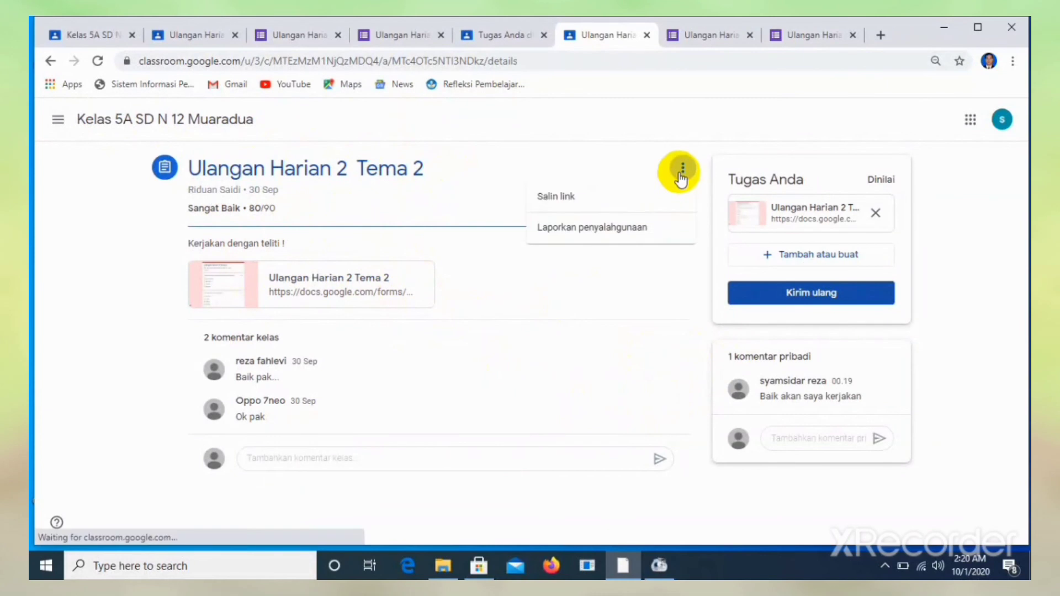
click(511, 323)
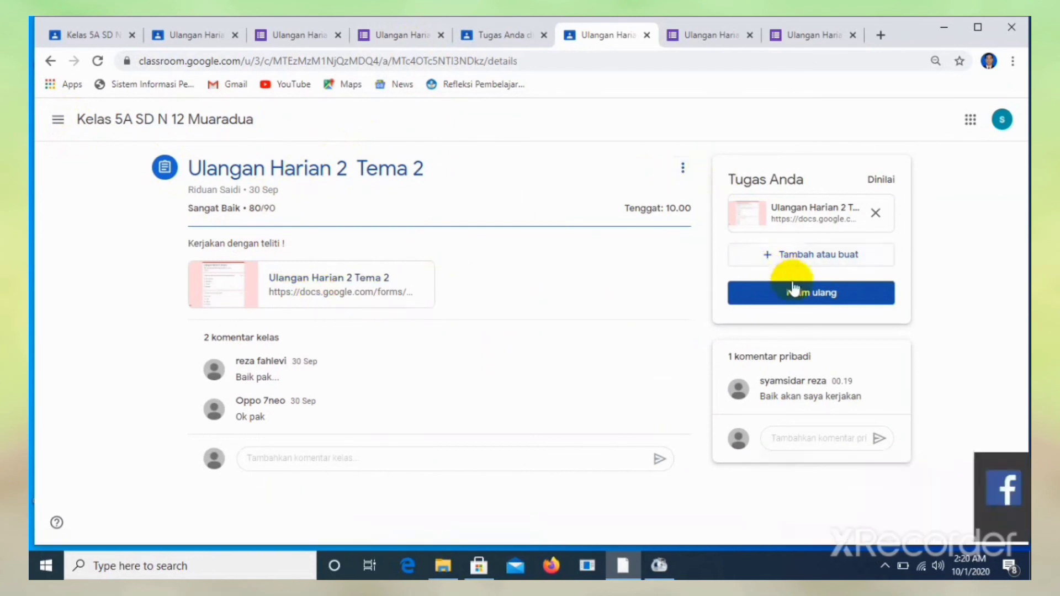
click(683, 168)
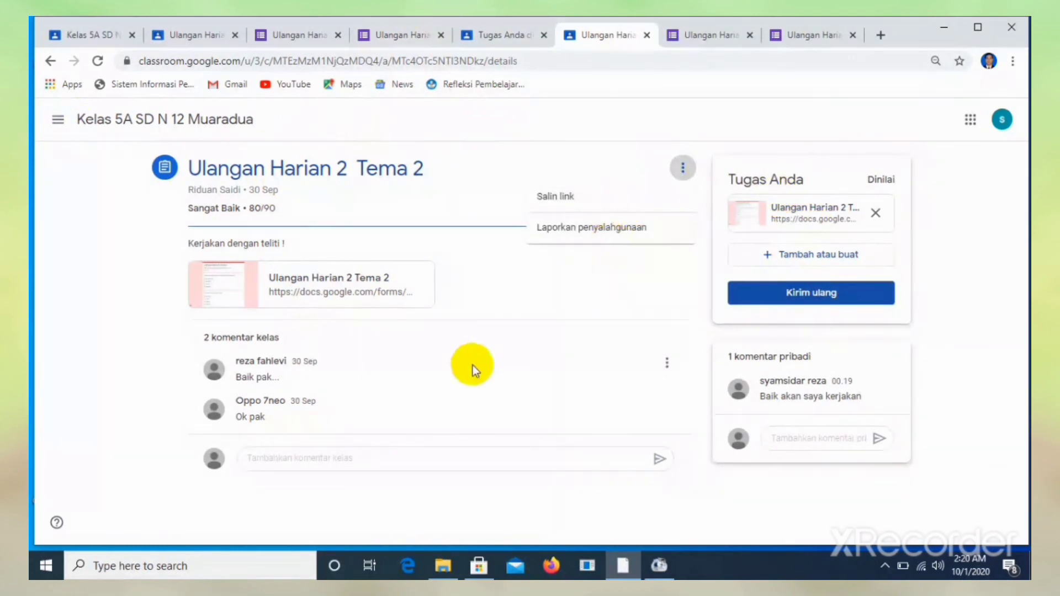
click(477, 362)
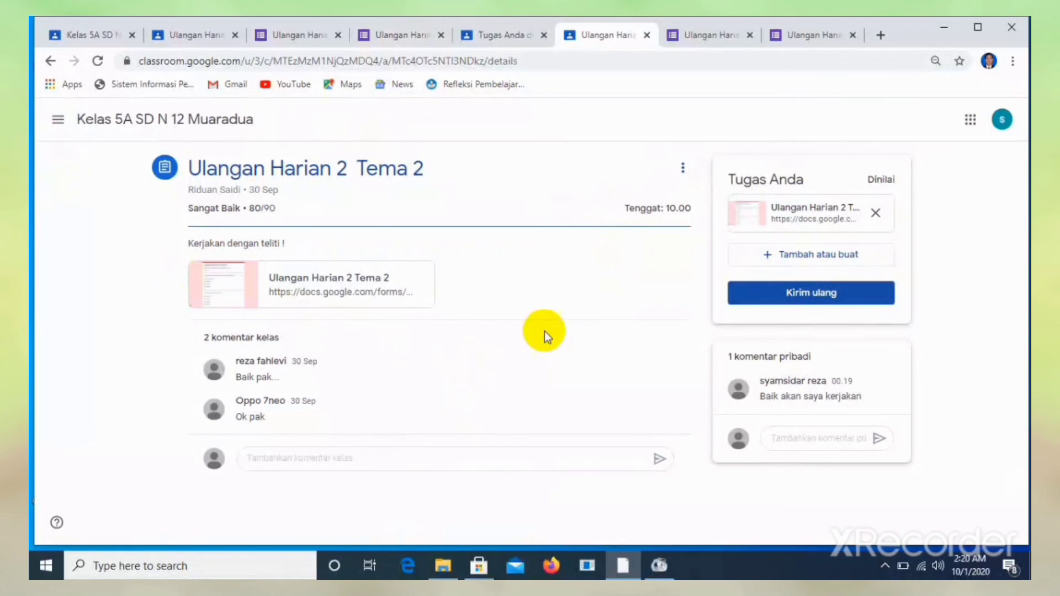
Step: Post the private comment "terima ksih pak" on the student's Ulangan Harian 2 Tema 2 assignment
click(798, 439)
text(terima)
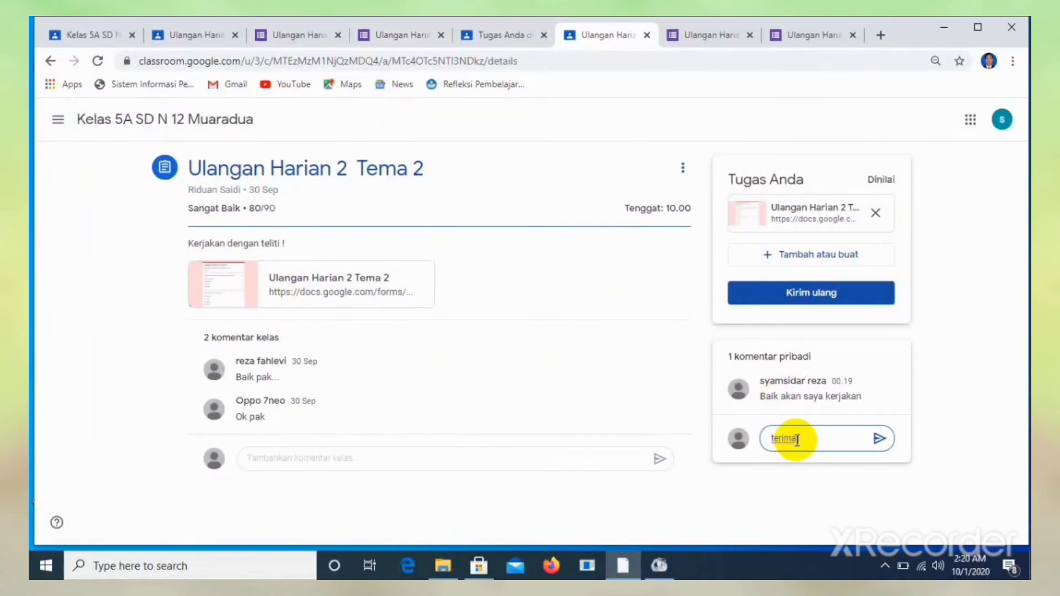
text( ksih pak)
click(880, 442)
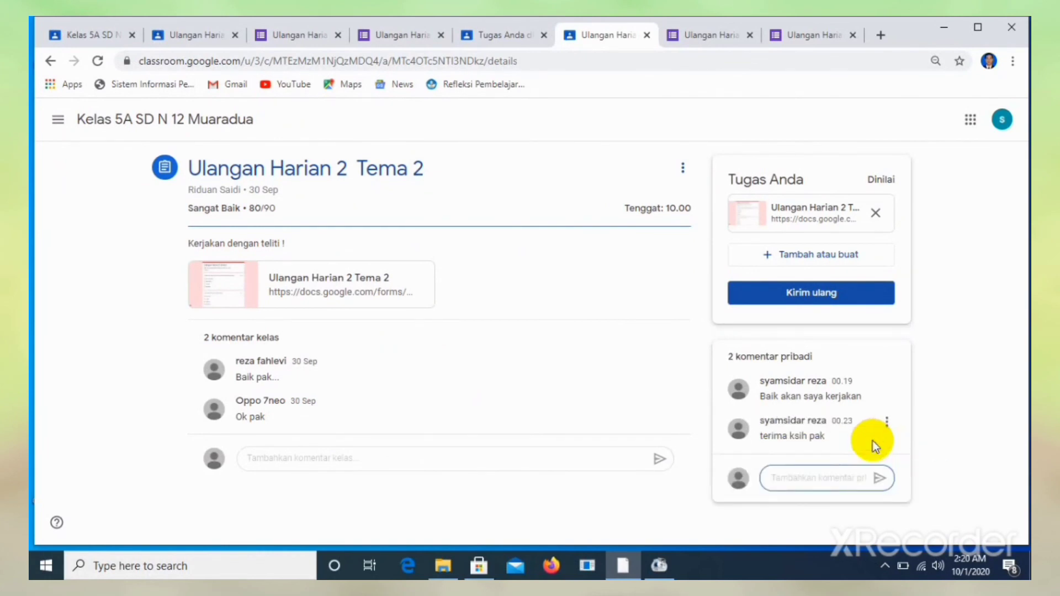
Step: Review the graded students and private comments in the teacher's student work list, the quiz results and another student's grade overview
click(206, 30)
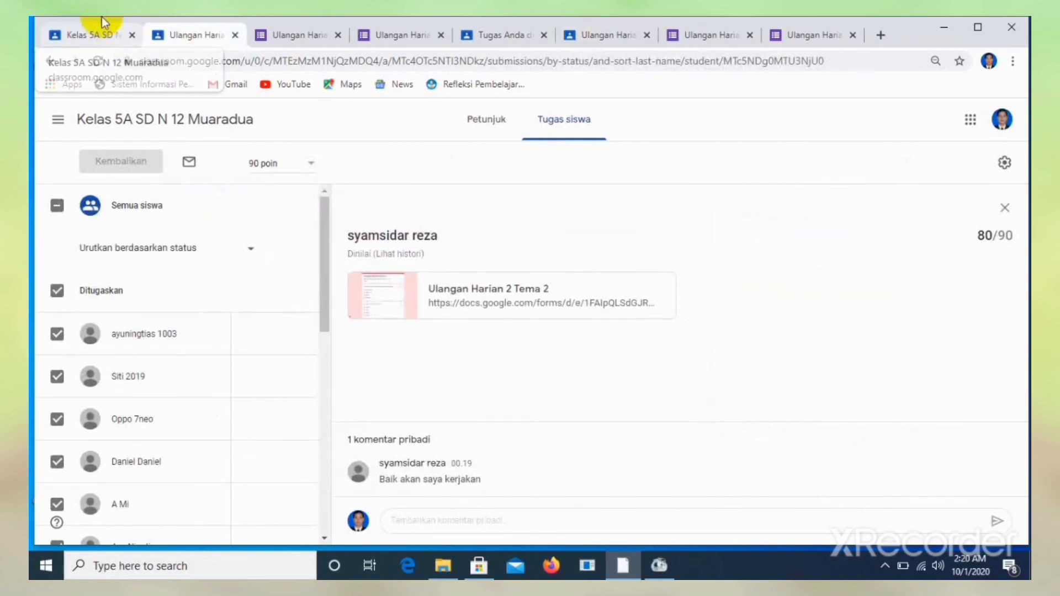
drag(325, 267, 325, 455)
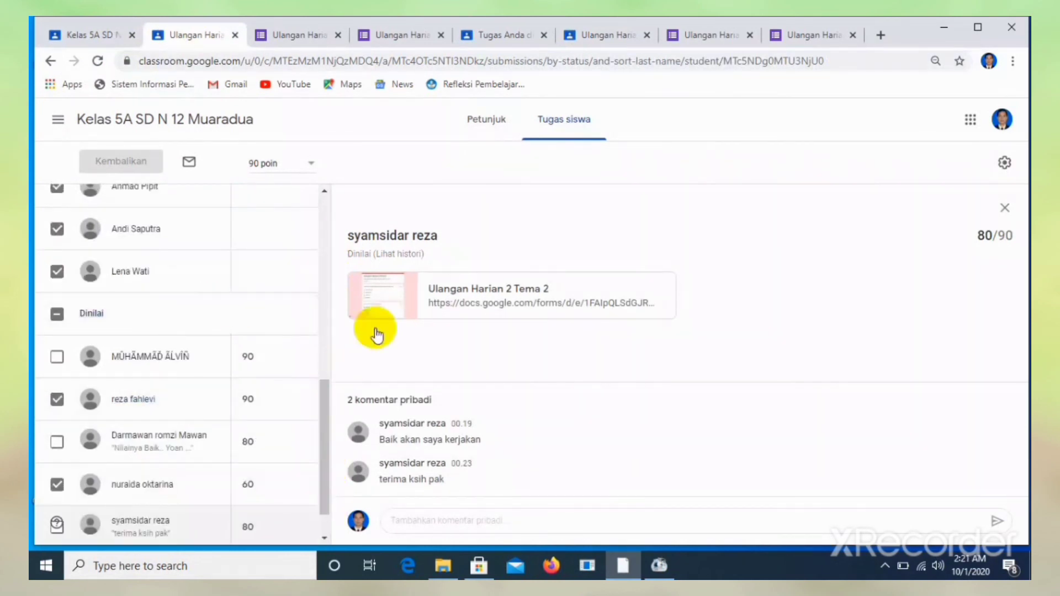
drag(409, 38, 318, 37)
click(211, 32)
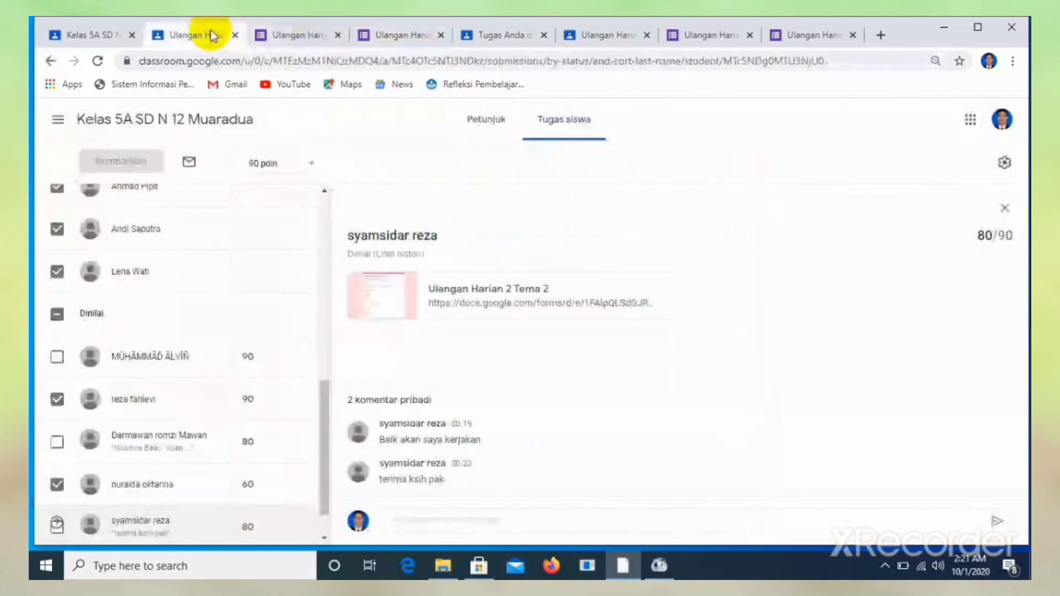
click(412, 40)
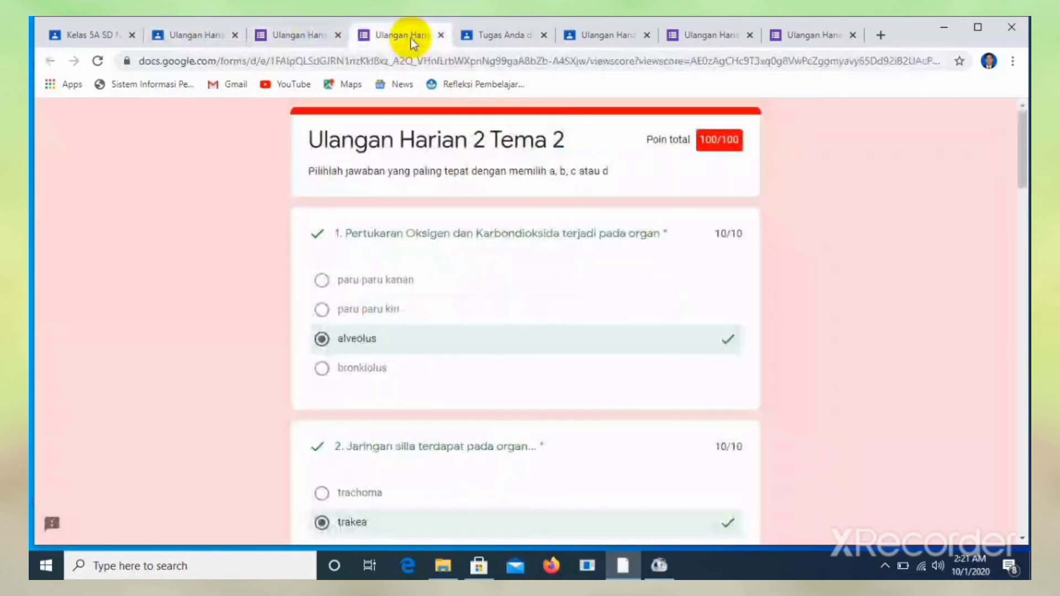
click(483, 35)
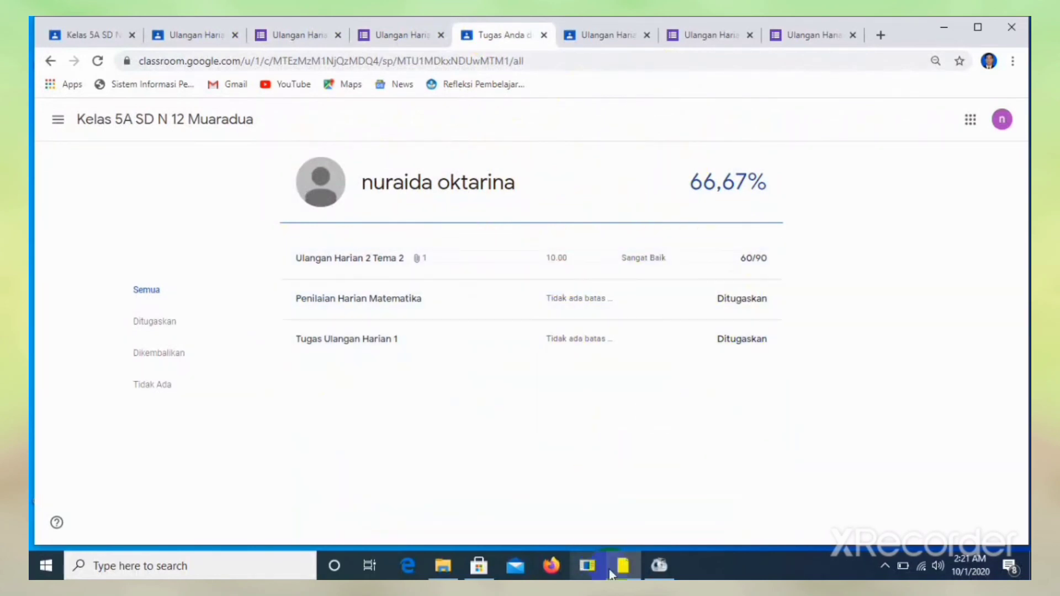
click(883, 567)
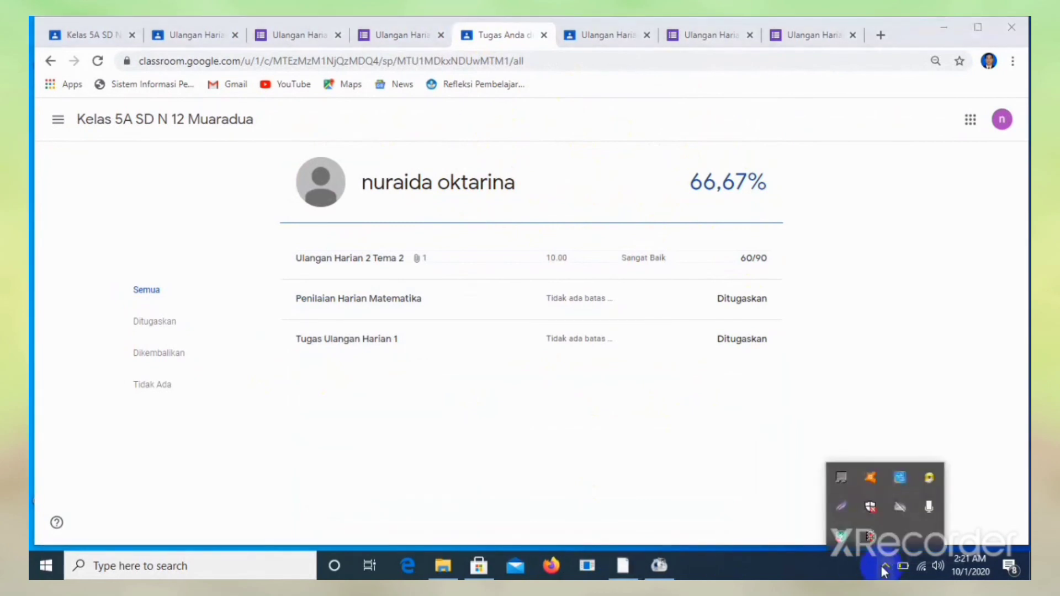